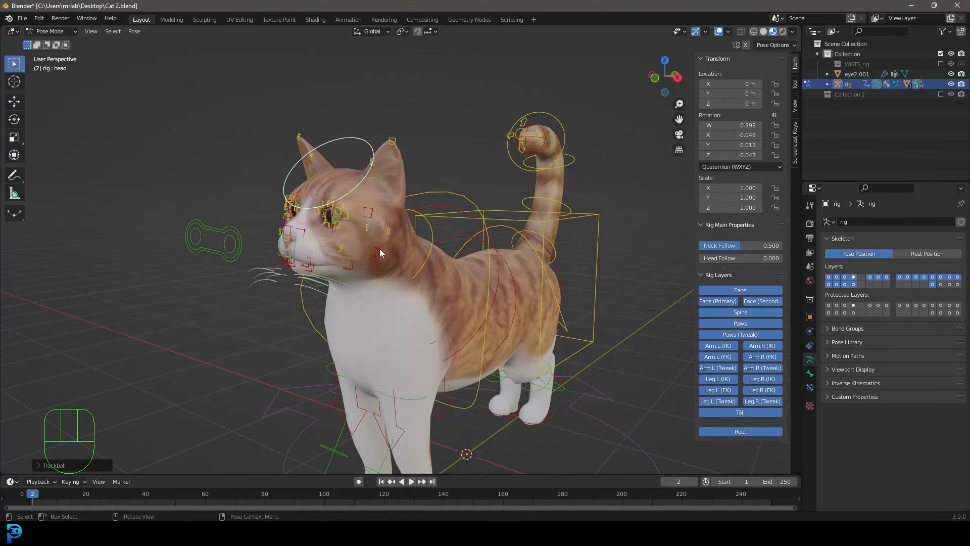
Turn the cat rig's head control freely with Trackball rotation and select the chest control.
key("r")
key("r")
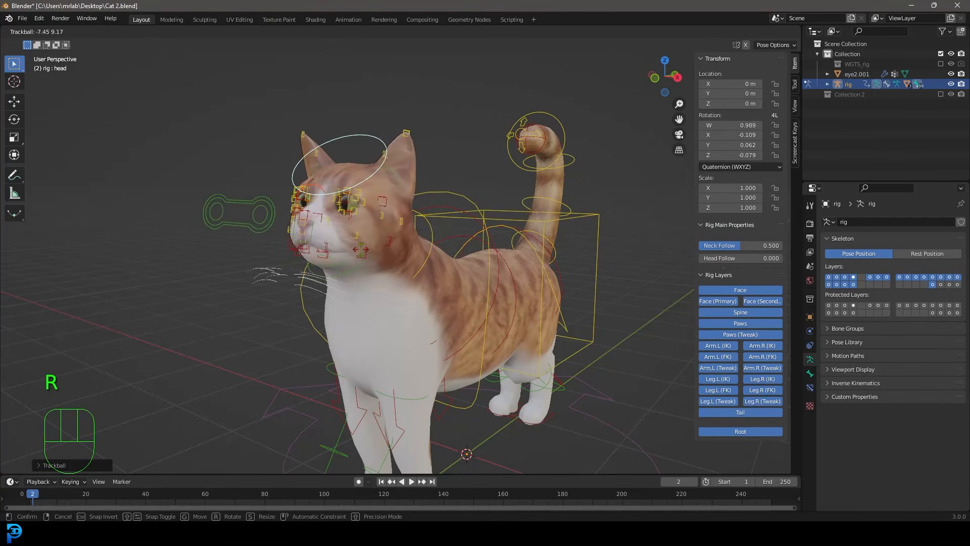
left_click(474, 247)
middle_click_drag(474, 247, 505, 236)
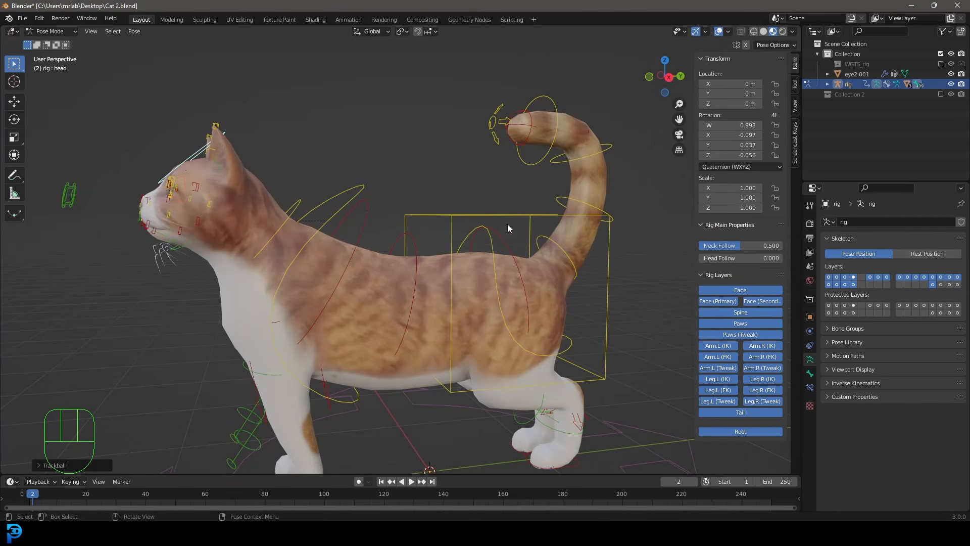
left_click(363, 188)
middle_click_drag(363, 188, 434, 204)
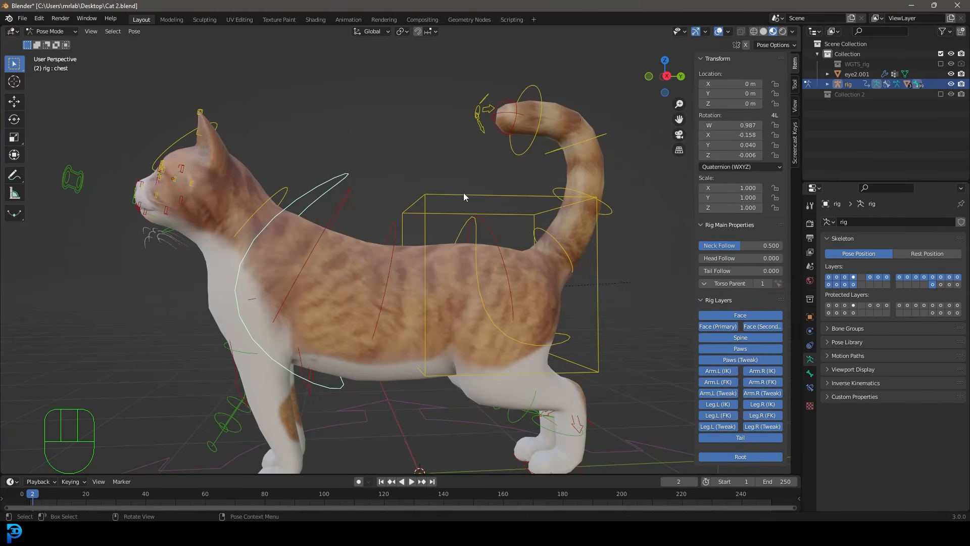
Clear the location, rotation and scale of all the rig's controls to restore the rest pose.
key("a")
key("alt+g")
key("alt+r")
key("alt+s")
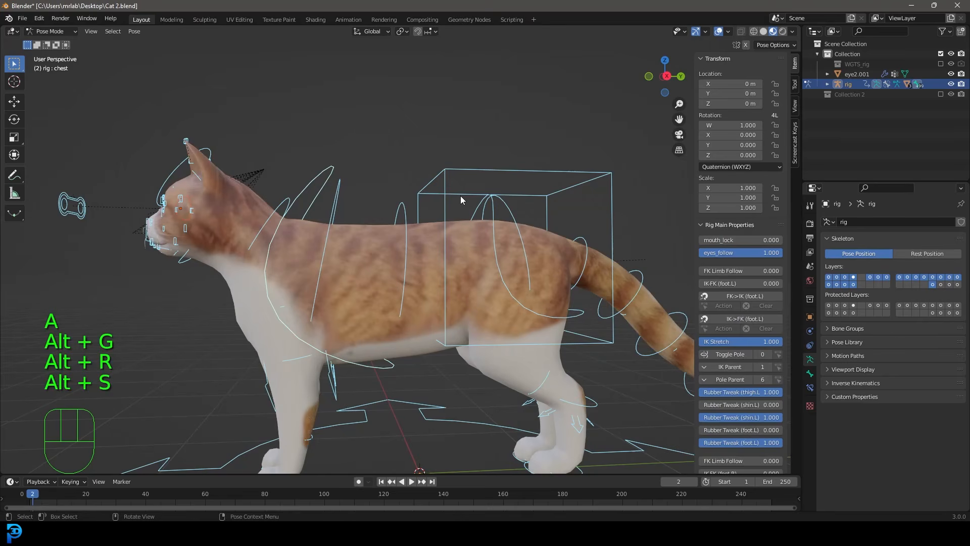
Try moving the control at the tip of the cat's left ear.
middle_click_drag(455, 202, 442, 182)
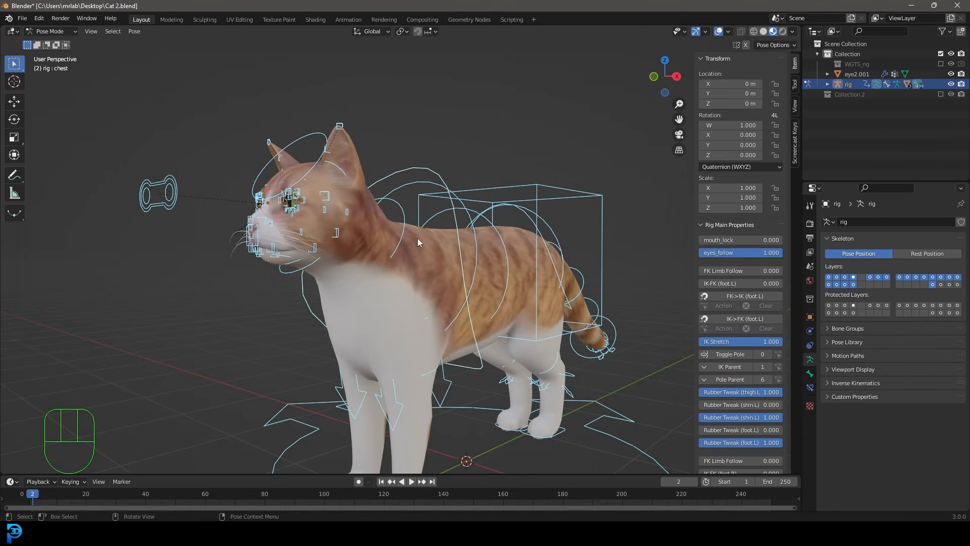
middle_click_drag(417, 242, 552, 288)
scroll(553, 288, "up", 2)
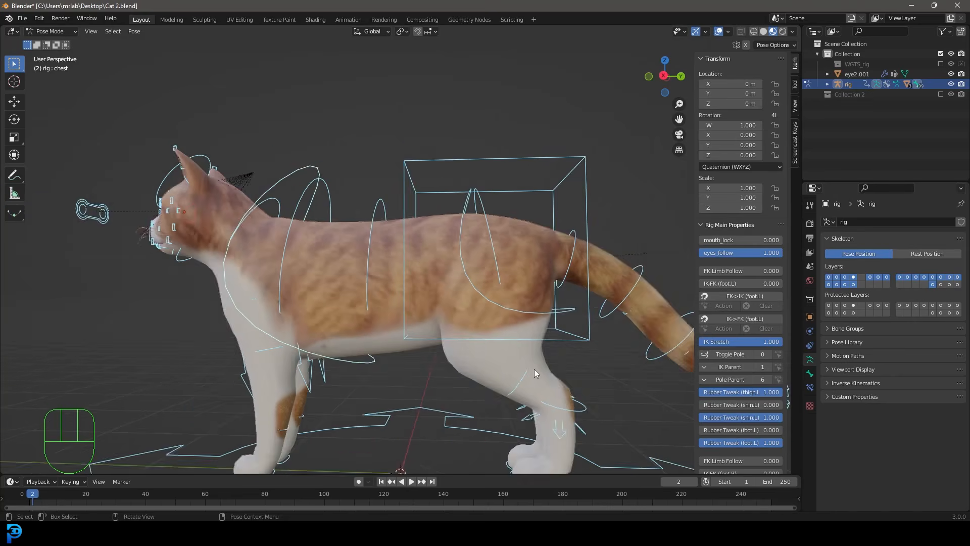
scroll(535, 369, "down", 2)
middle_click_drag(535, 369, 403, 329)
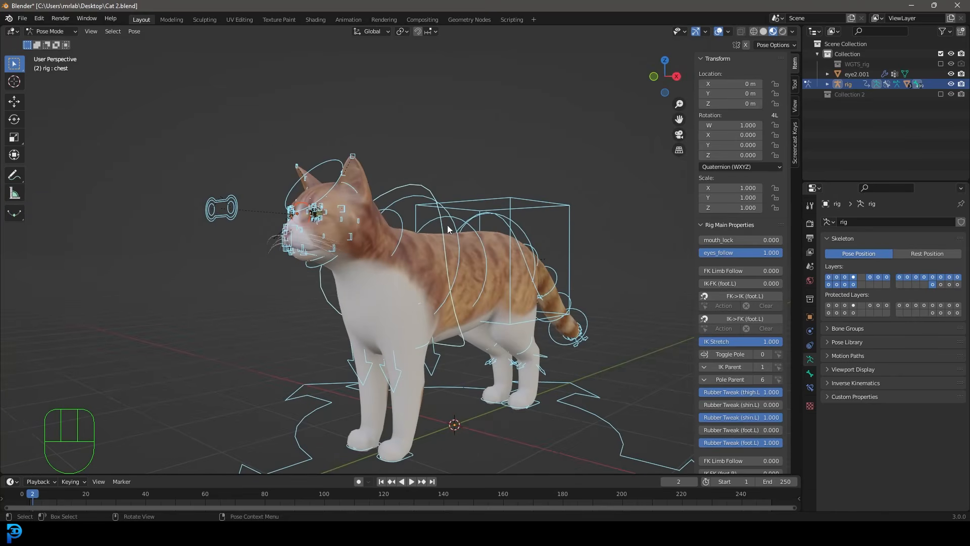
scroll(448, 230, "up", 1)
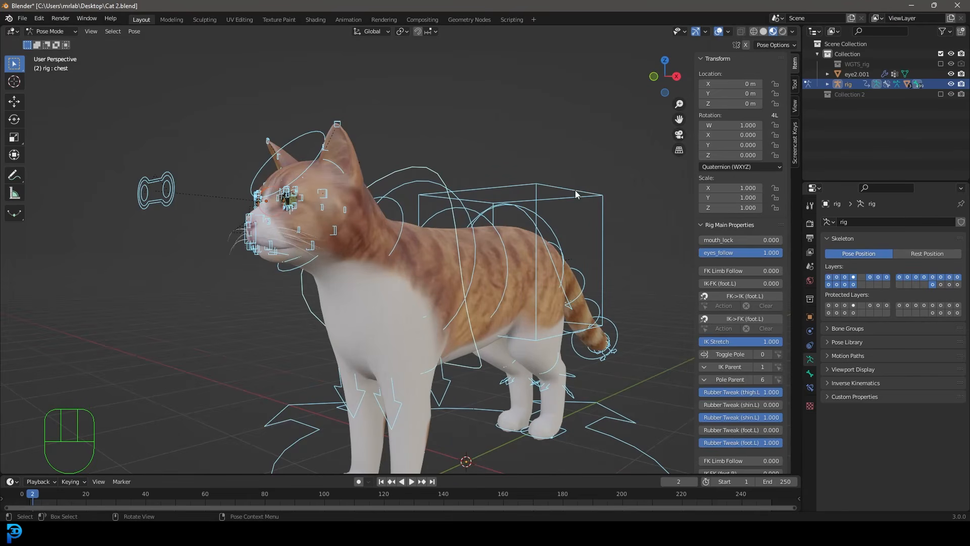
middle_click_drag(578, 195, 431, 192)
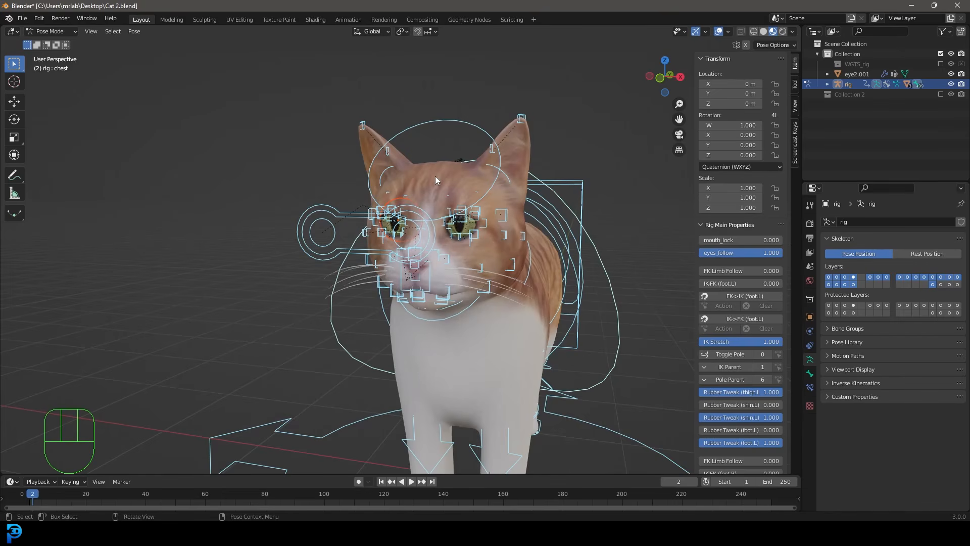
left_click(522, 118)
mouse_move(521, 119)
middle_mouse_down()
mouse_move(534, 133)
mouse_move(520, 134)
middle_mouse_up()
key("g")
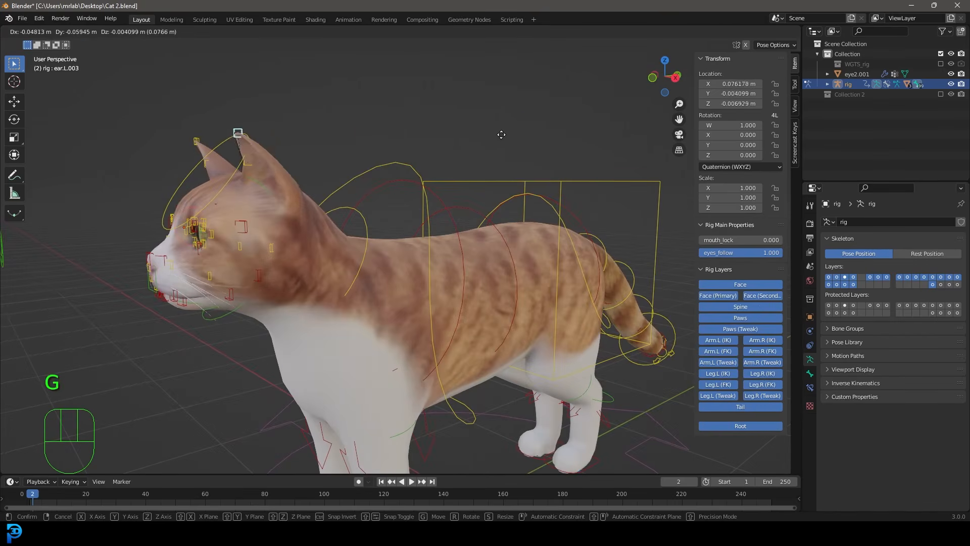
right_click(304, 216)
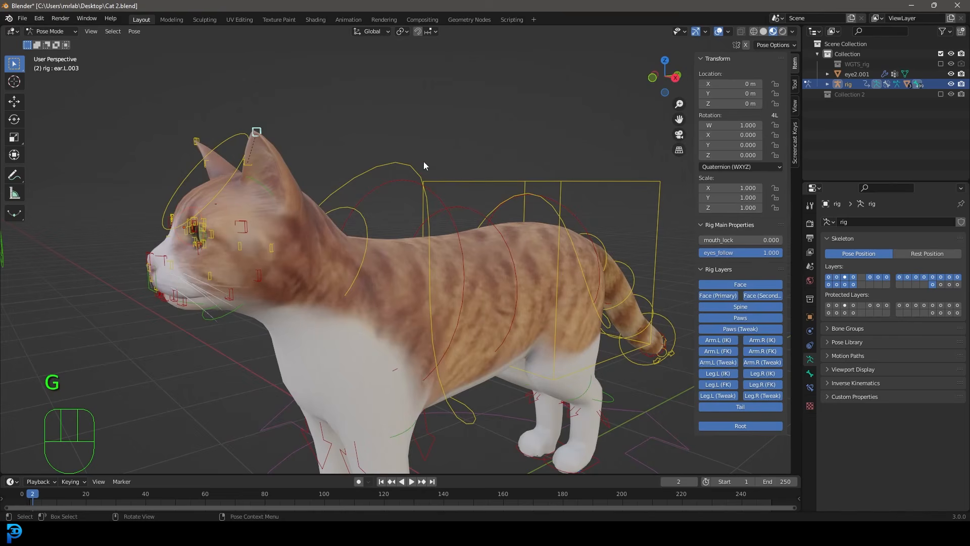
Rotate the chest control in side view so the cat's front end lowers into a crouch.
left_click(425, 178)
middle_click_drag(438, 182, 417, 180)
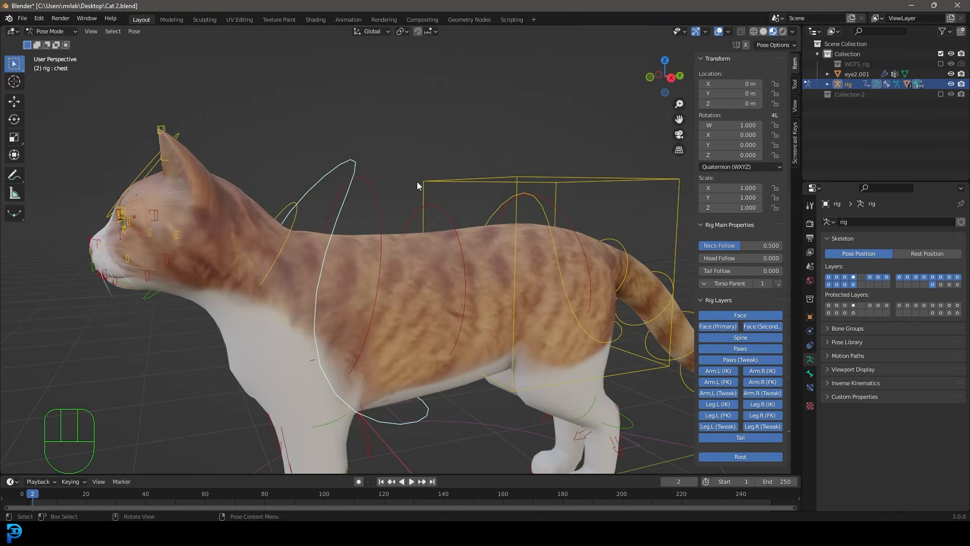
scroll(463, 213, "down", 3)
key("r")
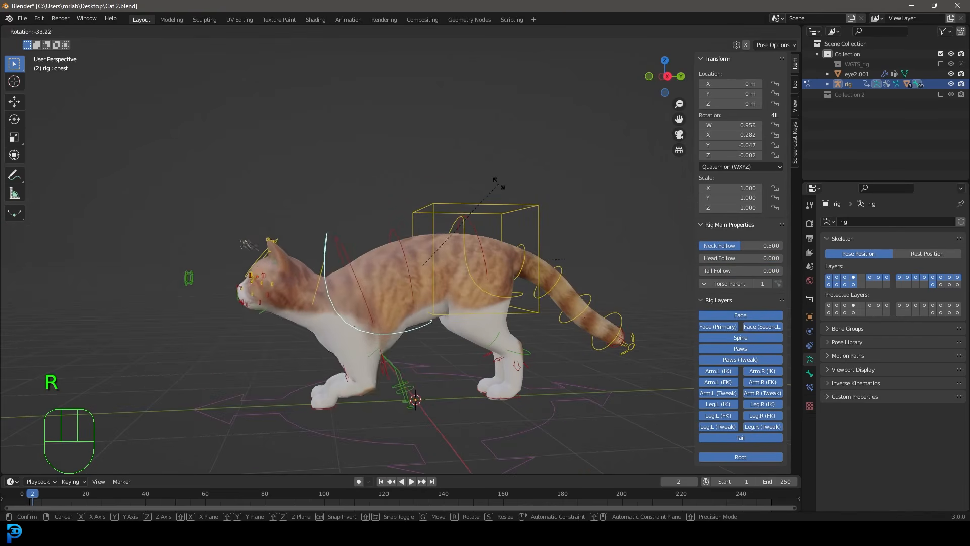
left_click(491, 185)
middle_click_drag(586, 232, 500, 265)
scroll(499, 265, "up", 1)
middle_click_drag(544, 298, 581, 312)
key("r")
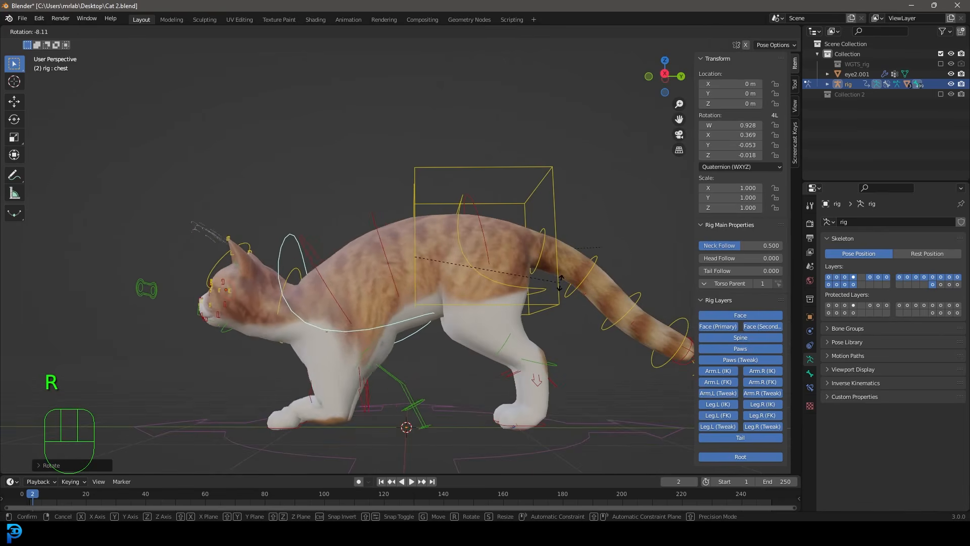
left_click(483, 211)
Rotate the hips control in side view to tilt the cat's hindquarters.
left_click(461, 200)
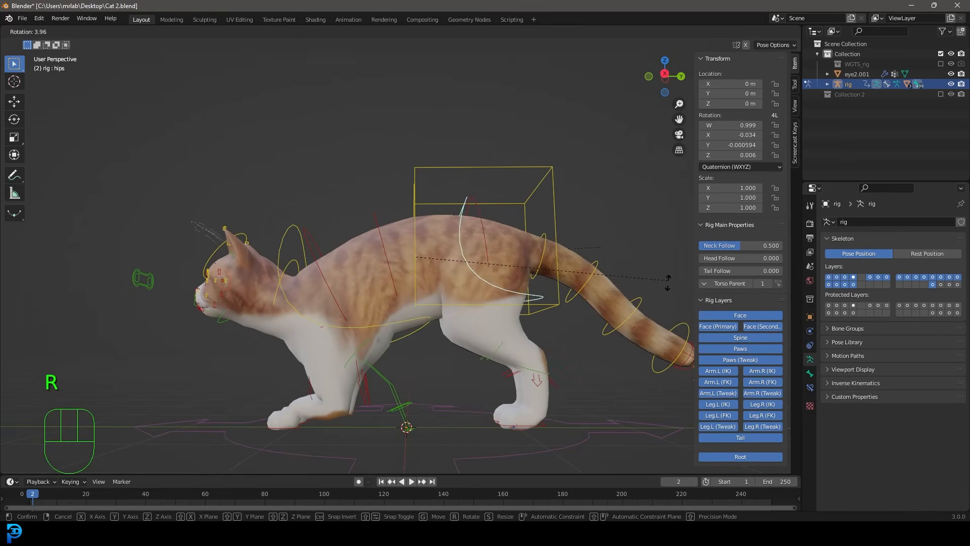
key("g")
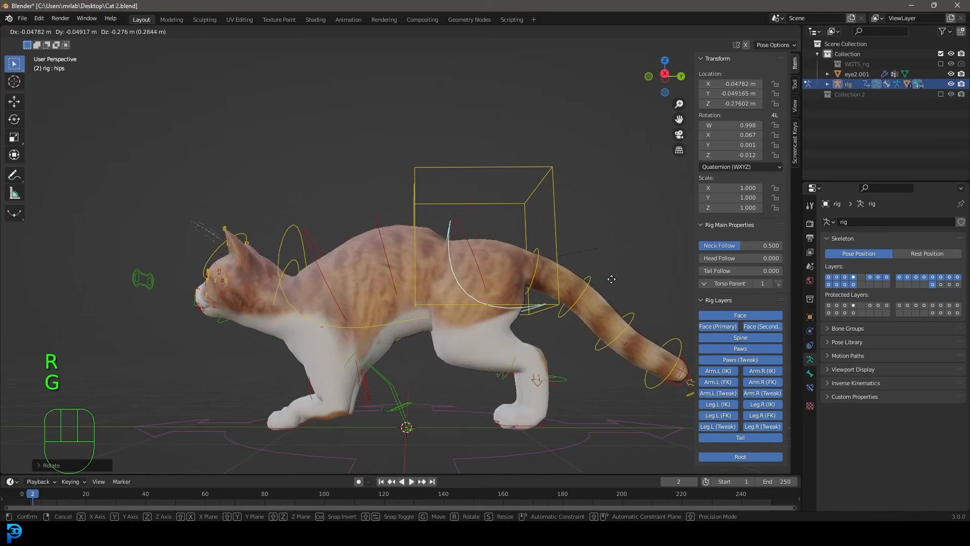
right_click(623, 266)
middle_click_drag(536, 214, 534, 221)
key("r")
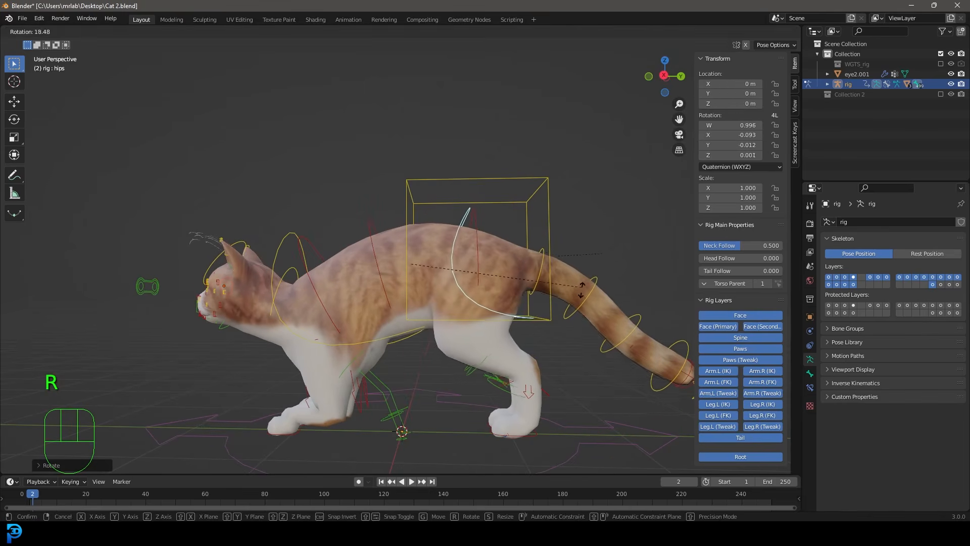
left_click(594, 329)
Rotate the master tail control to curl the tail up over the back, and adjust it freely with Trackball rotation.
middle_click_drag(594, 329, 518, 269, "shift")
left_click(636, 329)
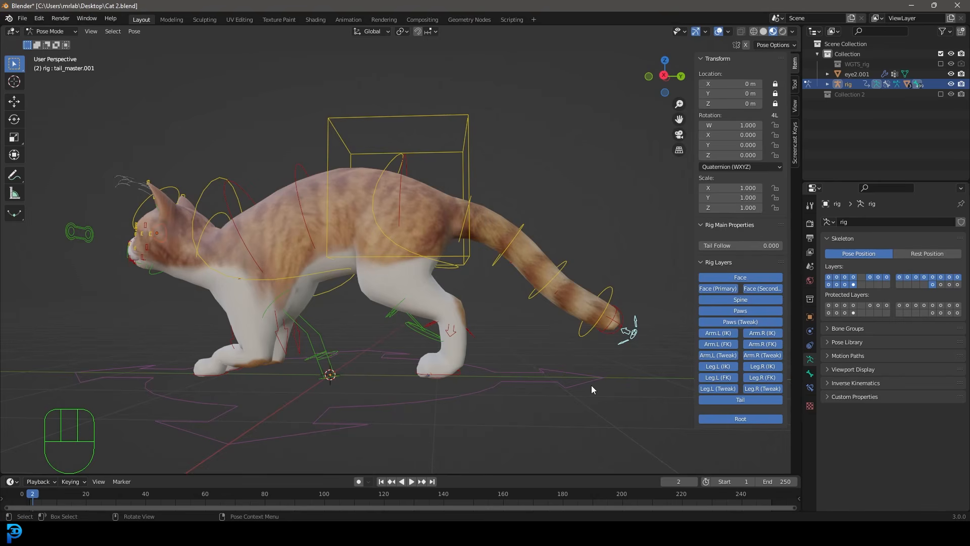
key("r")
left_click(442, 202)
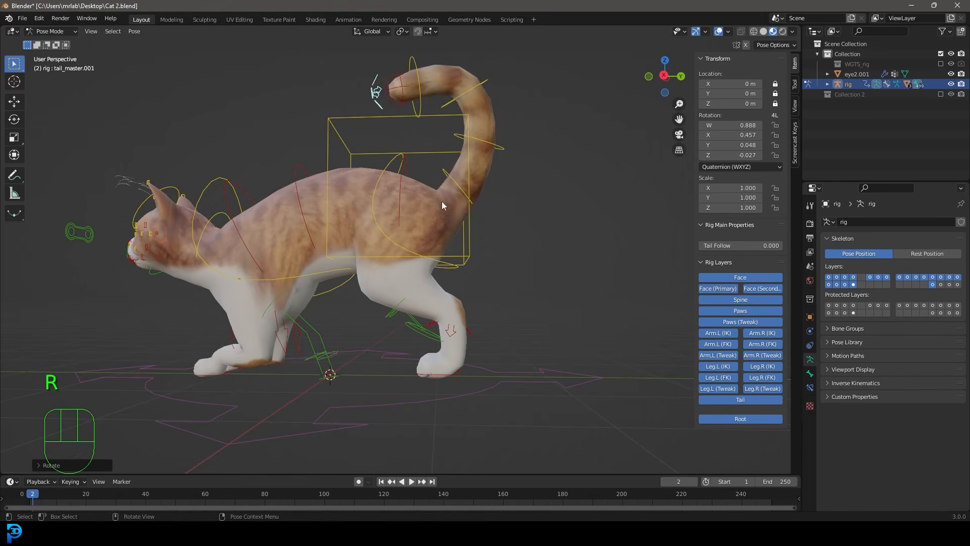
middle_click_drag(442, 202, 471, 188)
key("r")
key("r")
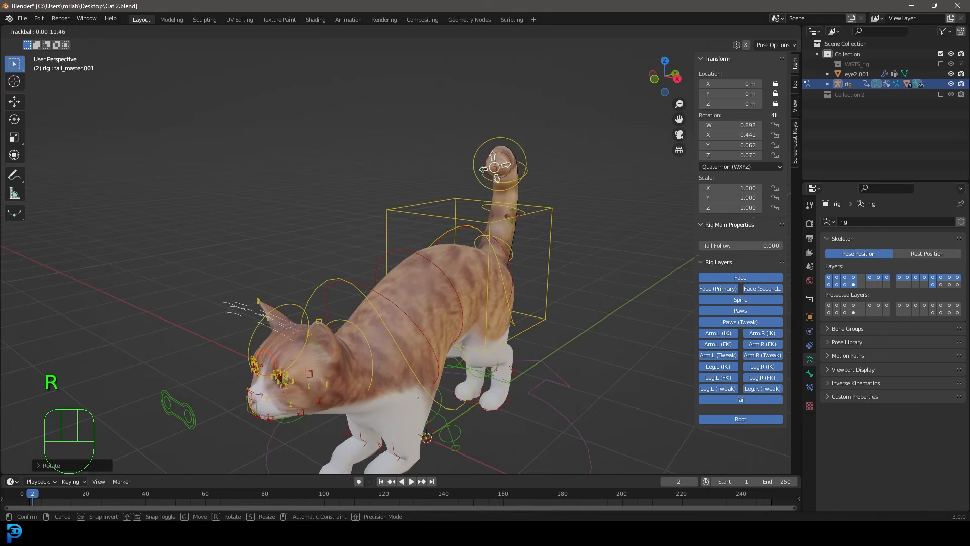
left_click(369, 313)
Raise and turn the cat's head by rotating the head control freely with Trackball rotation.
middle_click_drag(369, 314, 338, 299)
left_click(323, 242)
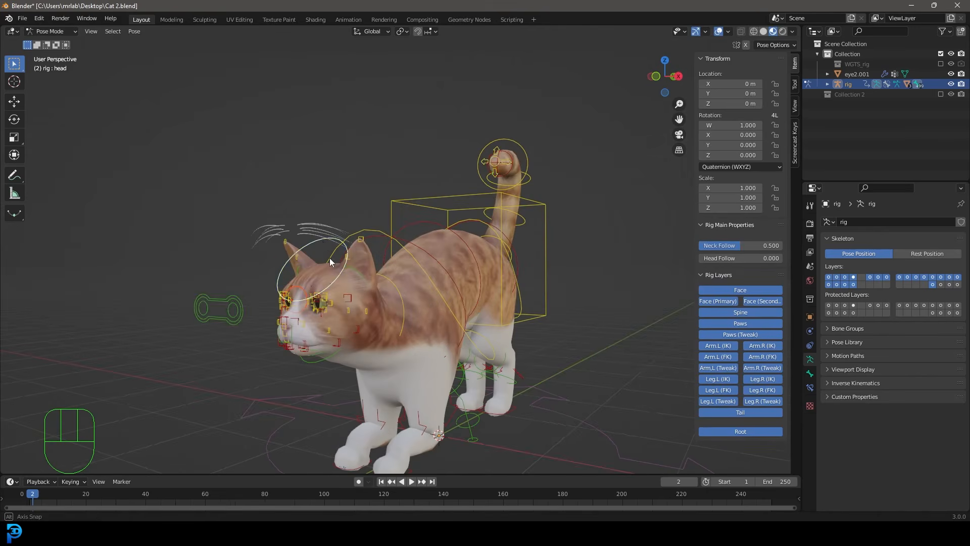
key("r")
key("r")
left_click(371, 268)
middle_click_drag(371, 269, 430, 320)
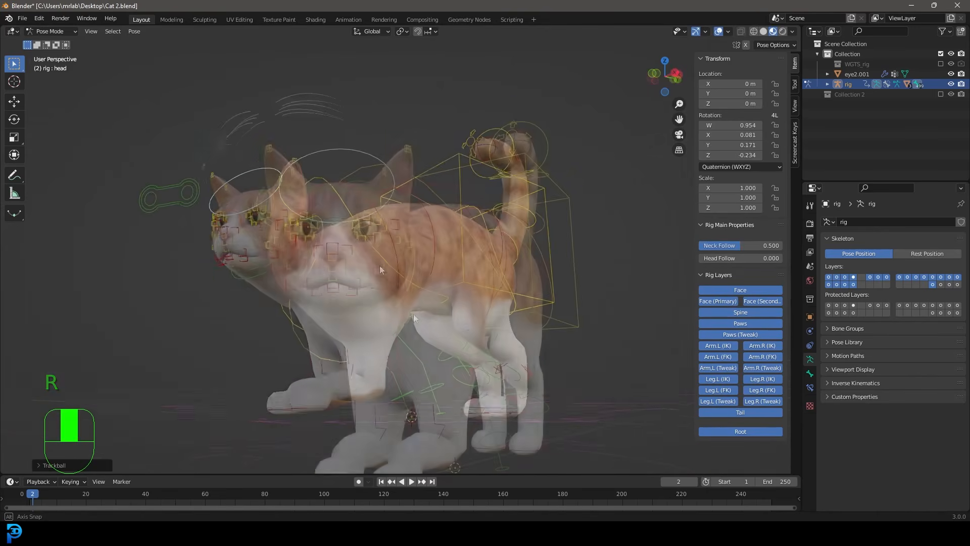
middle_click_drag(510, 387, 475, 328, "shift")
middle_click_drag(475, 329, 366, 335)
key("r")
key("r")
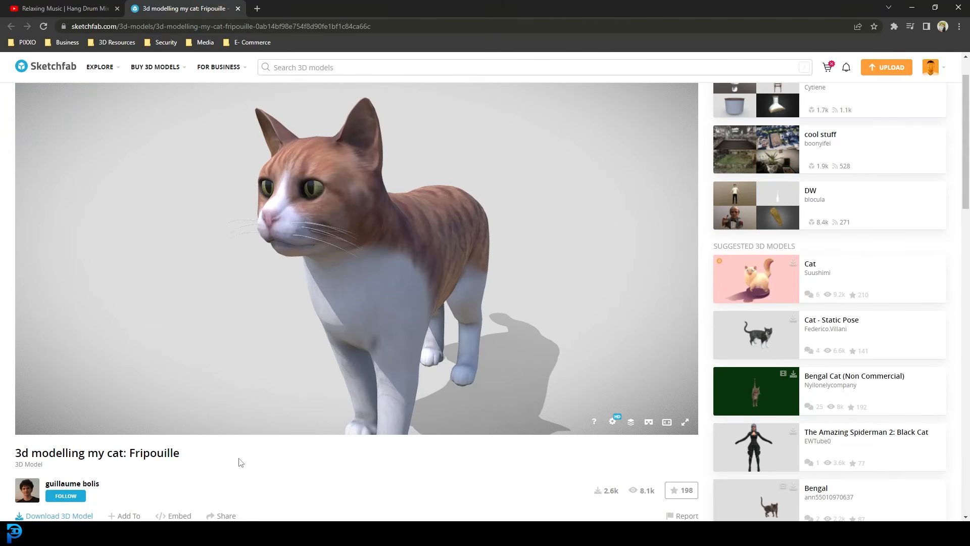
On the Sketchfab page in the browser, download the model "3d modelling my cat: Fripouille" in its original FBX format.
scroll(241, 462, "down", 2)
scroll(20, 397, "down", 2)
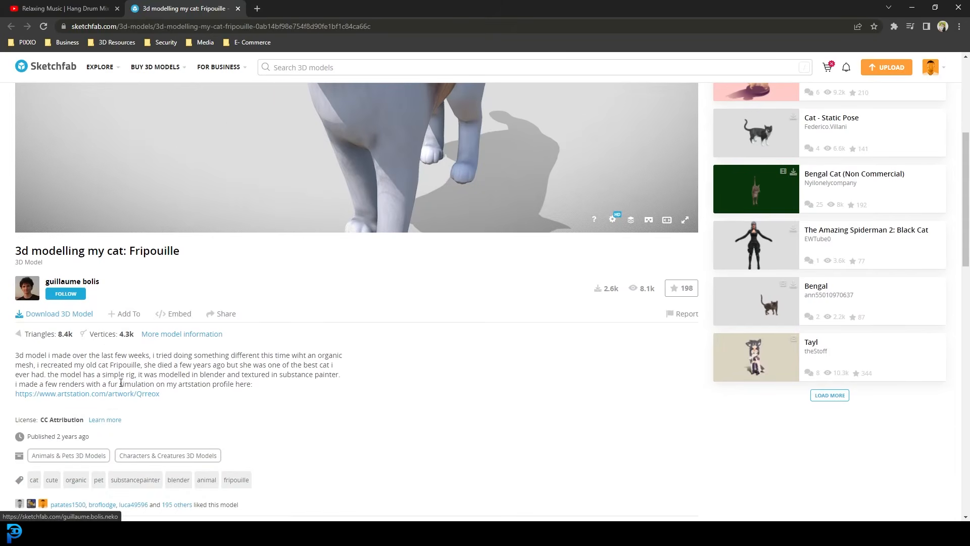
scroll(287, 322, "down", 2)
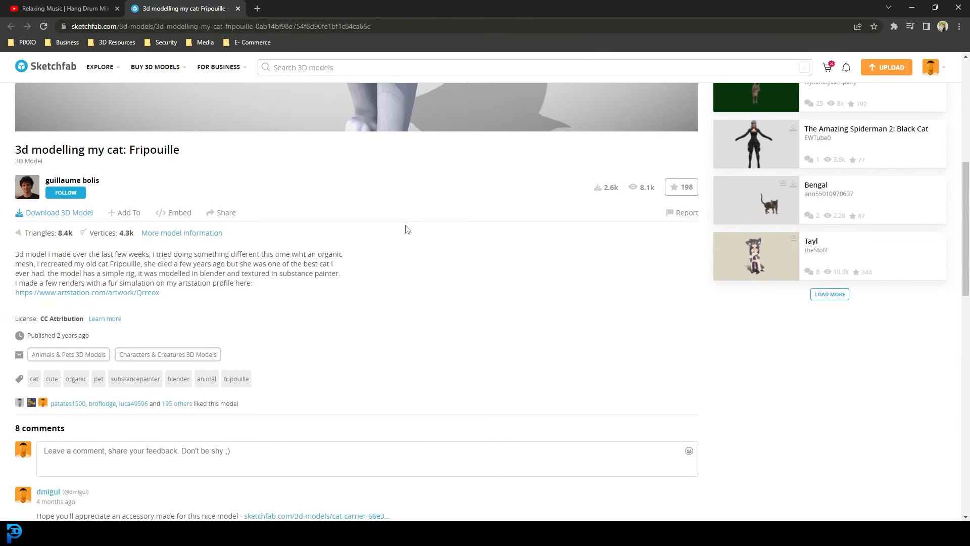
left_click(68, 216)
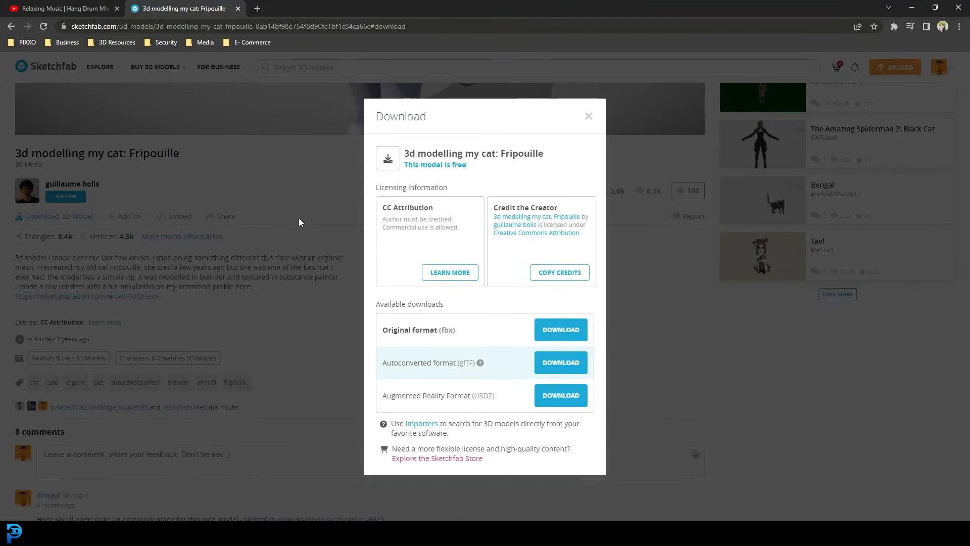
left_click(570, 328)
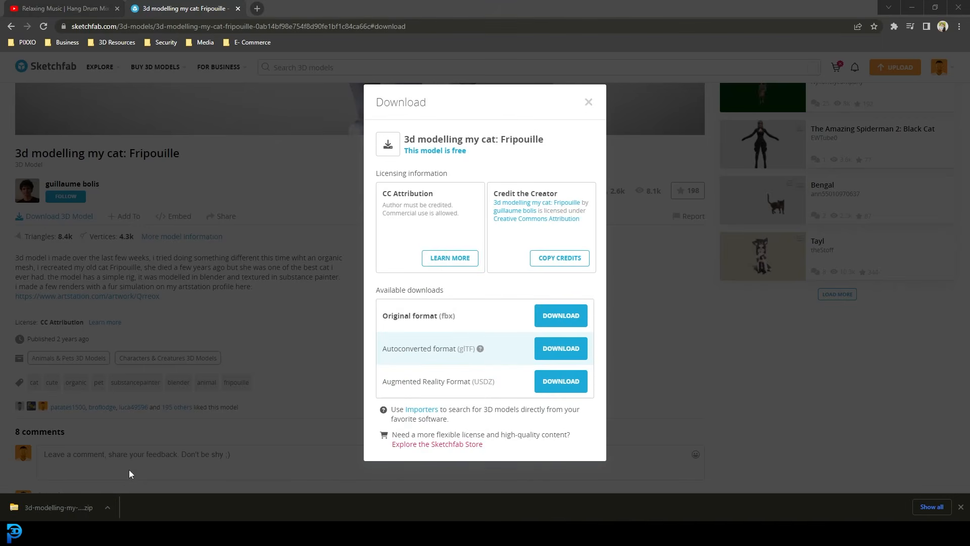
Show the downloaded zip in File Explorer and extract it to the 3d-modelling-my-cat-fripouille folder in Downloads.
left_click(105, 508)
left_click(132, 472)
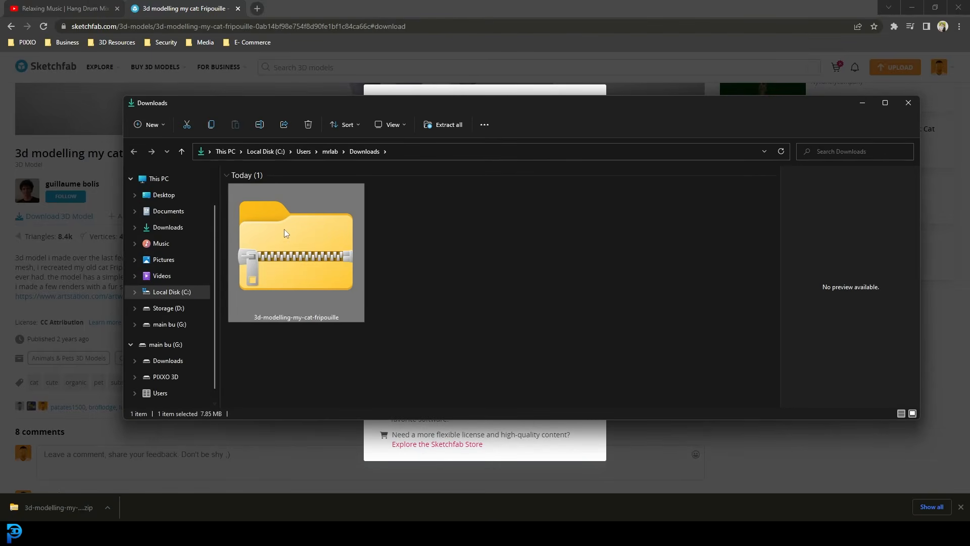
right_click(285, 231)
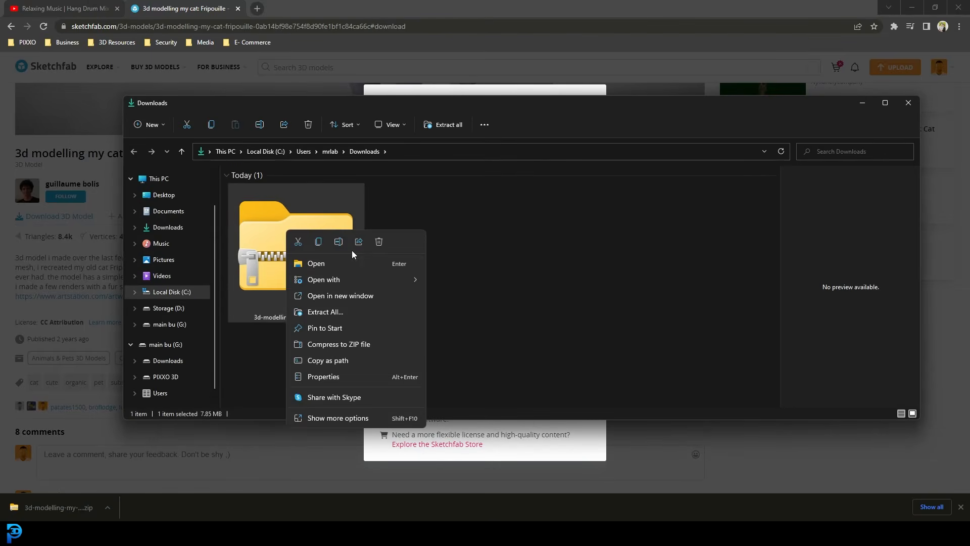
left_click(341, 313)
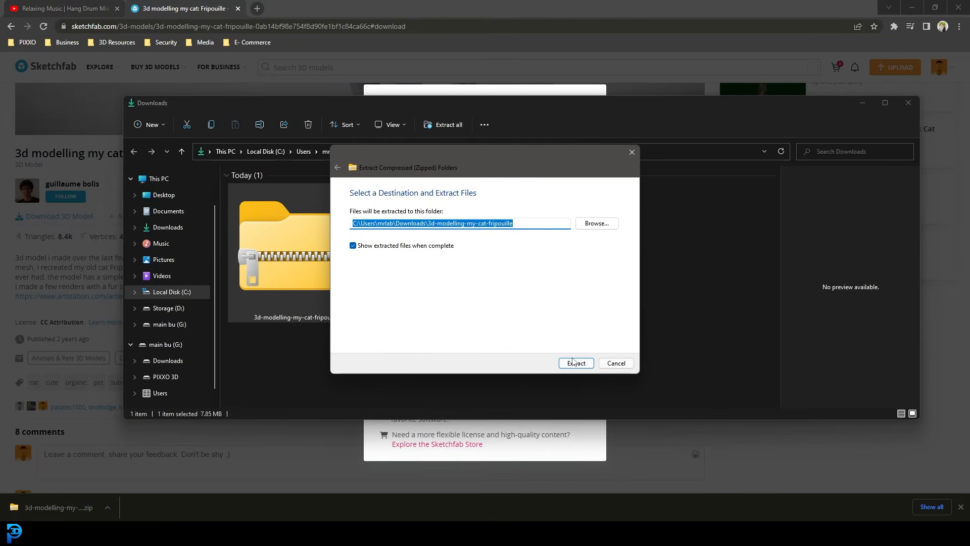
left_click(572, 362)
left_click(842, 63)
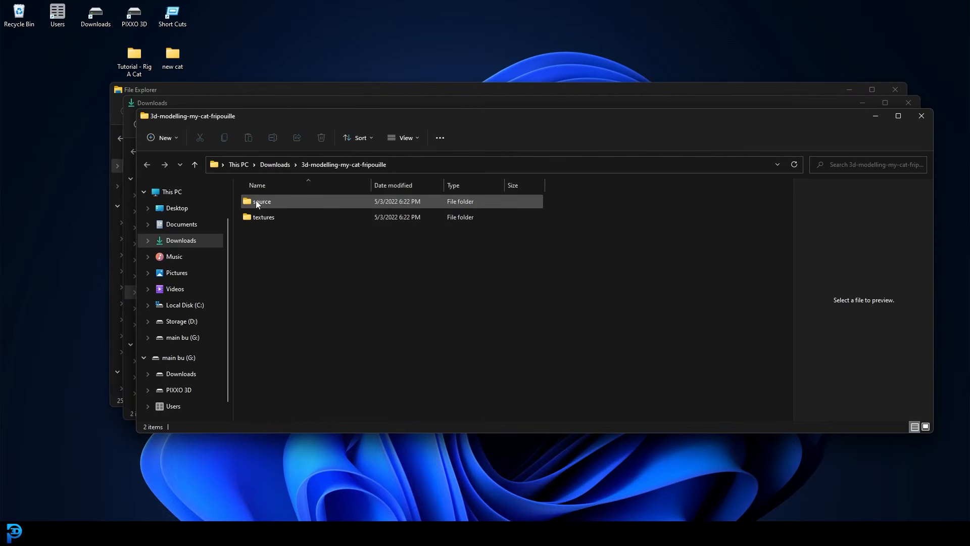
Transfer frip_F_export from the source folder and the whole textures folder to the desktop, and close the File Explorer windows.
double_click(265, 199)
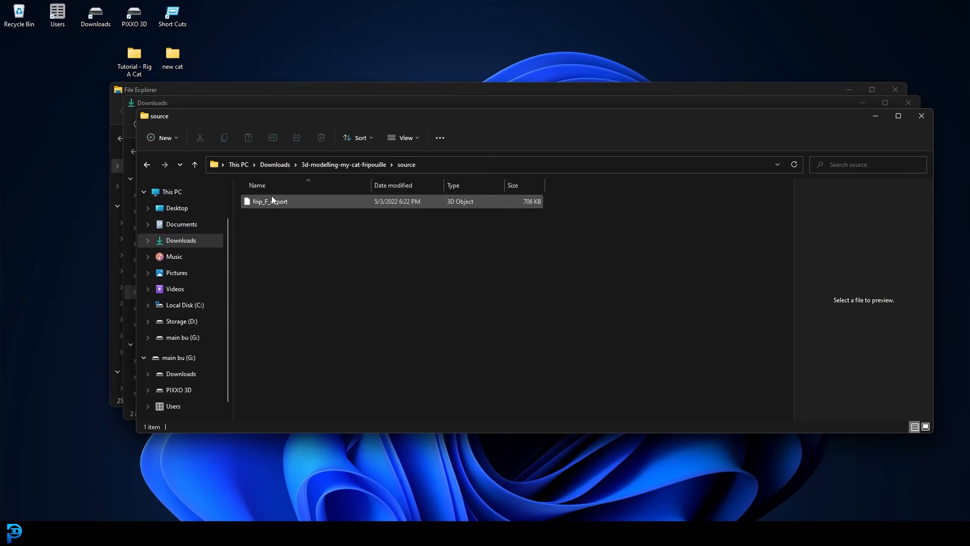
left_click_drag(292, 202, 71, 170)
left_click(194, 165)
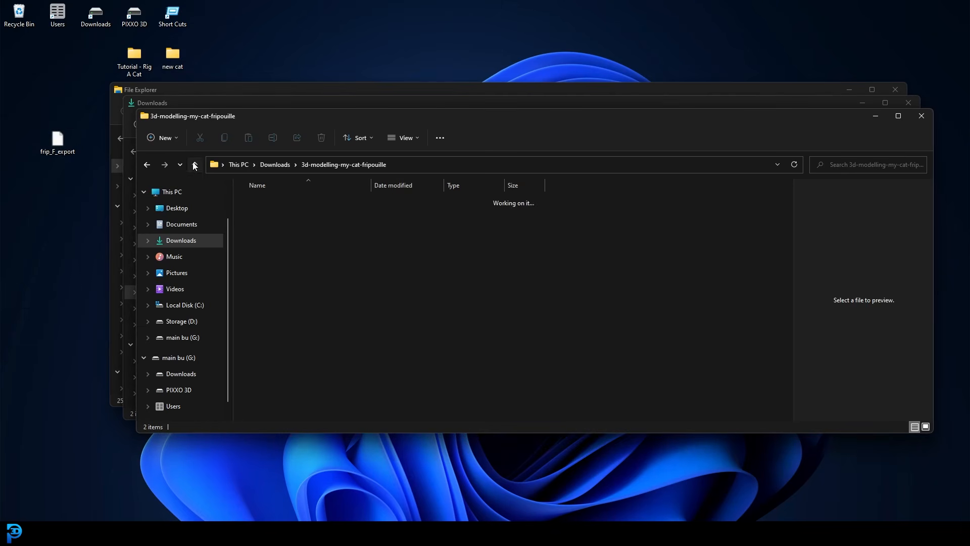
left_click(273, 218)
left_click_drag(296, 217, 64, 188)
left_click(922, 116)
left_click(908, 102)
left_click(896, 90)
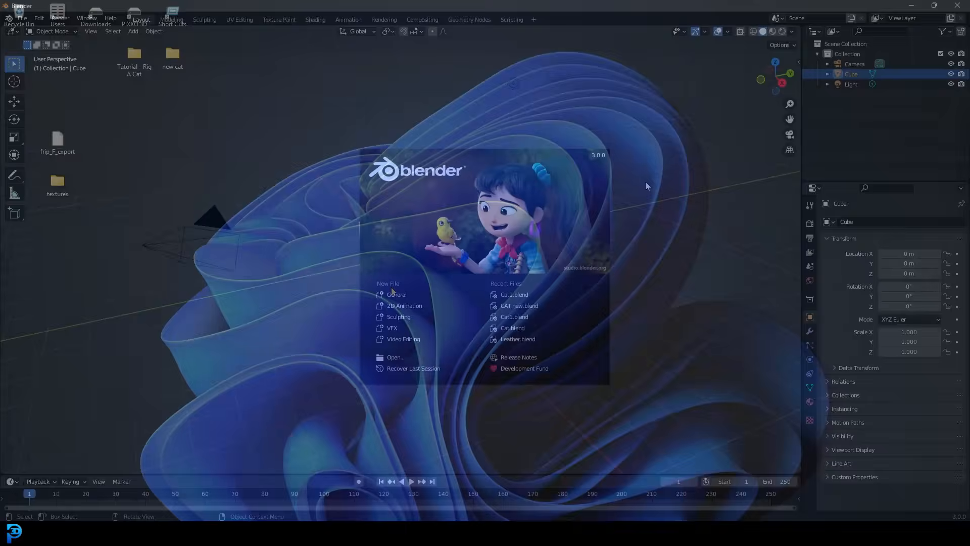
Dismiss the splash screen and delete the default camera, cube and light from the scene.
left_click(644, 182)
left_click_drag(565, 371, 154, 32)
key("x")
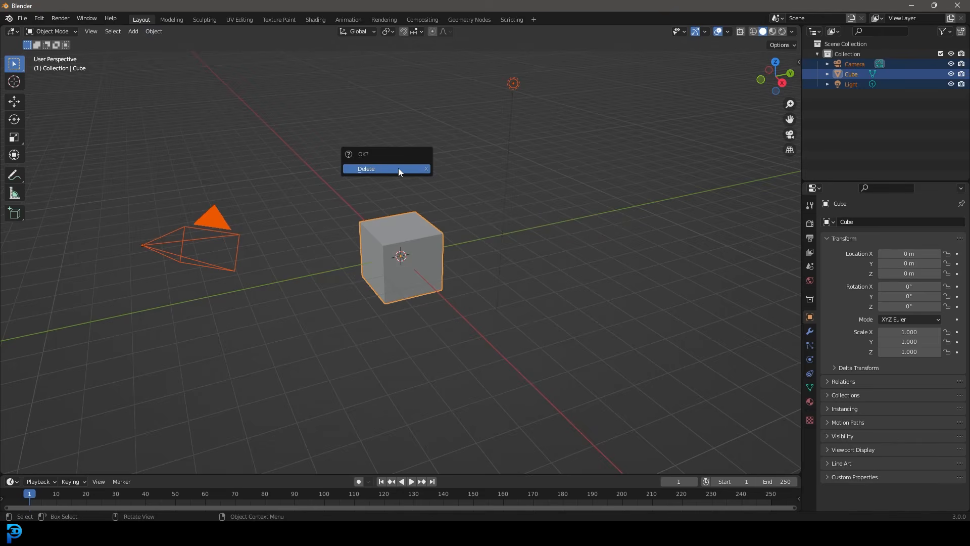
left_click(398, 168)
Enable the Screencast Keys overlay in the 3D viewport and hide the sidebar again.
key("n")
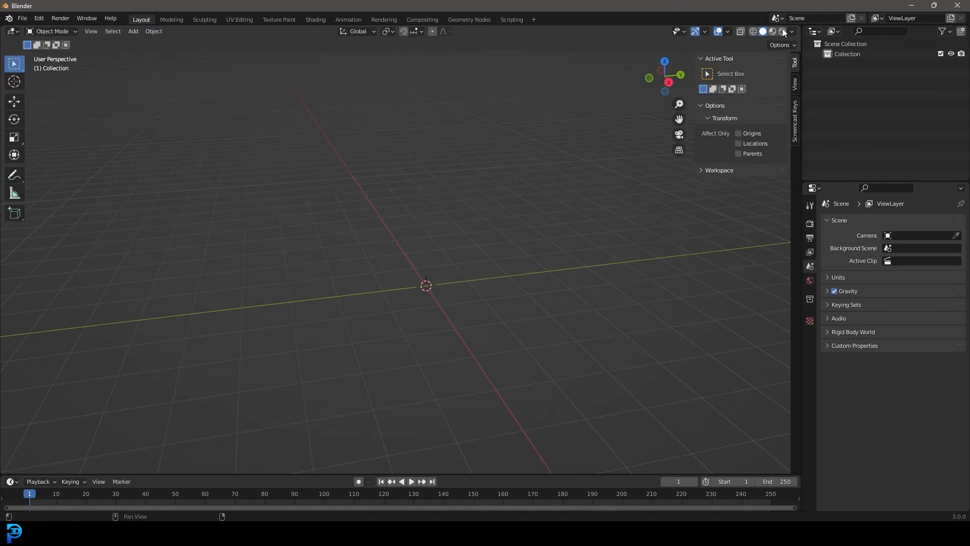
left_click(795, 124)
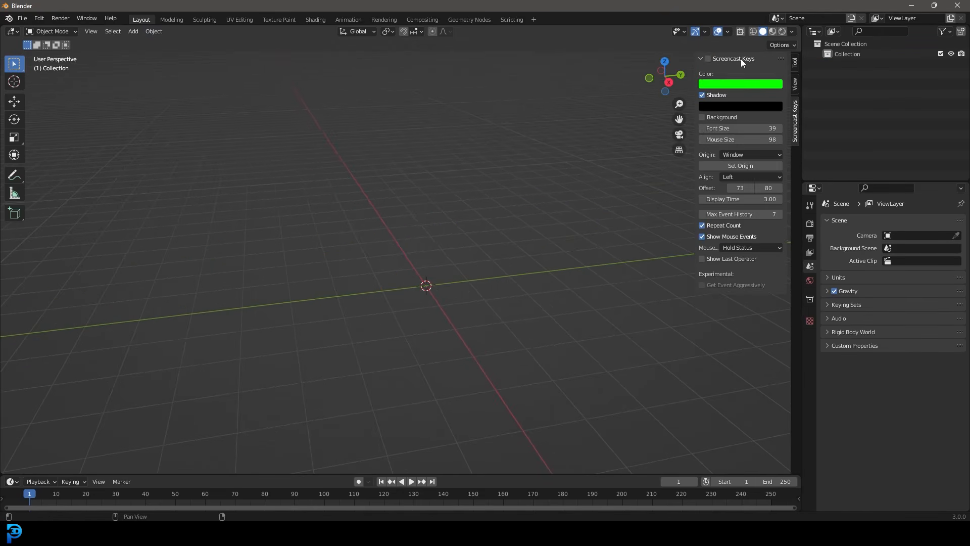
key("n")
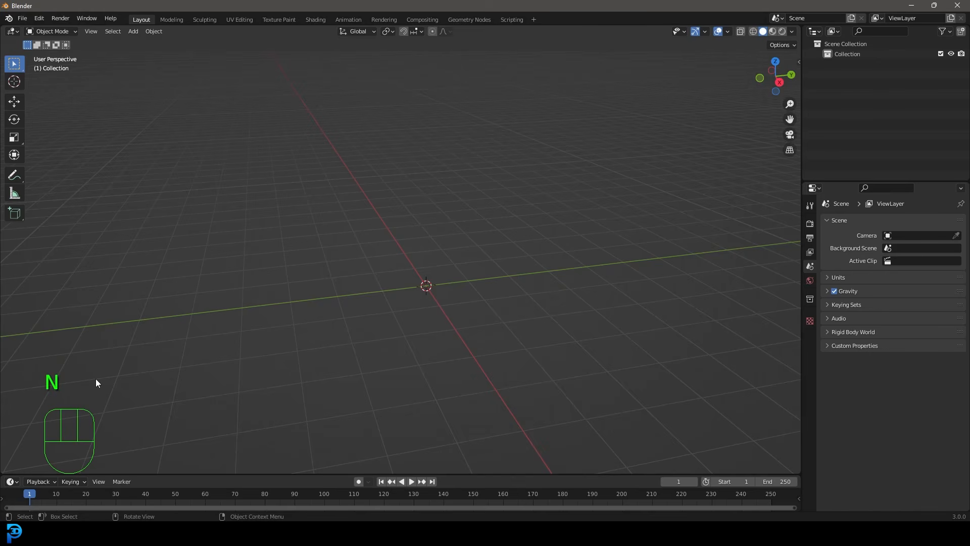
middle_click_drag(96, 379, 108, 376)
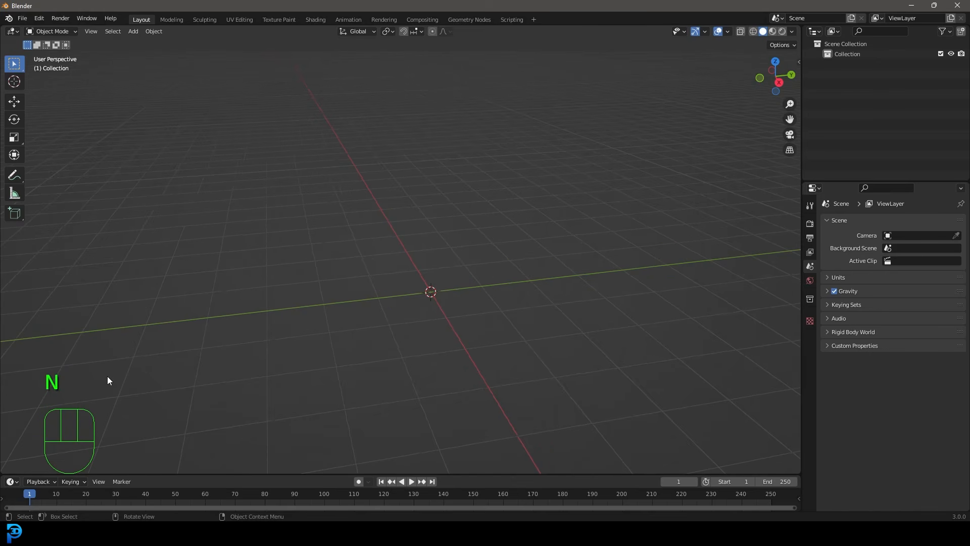
Import frip_F_export.fbx from the desktop with the default FBX import options.
left_click(20, 18)
mouse_move(43, 155)
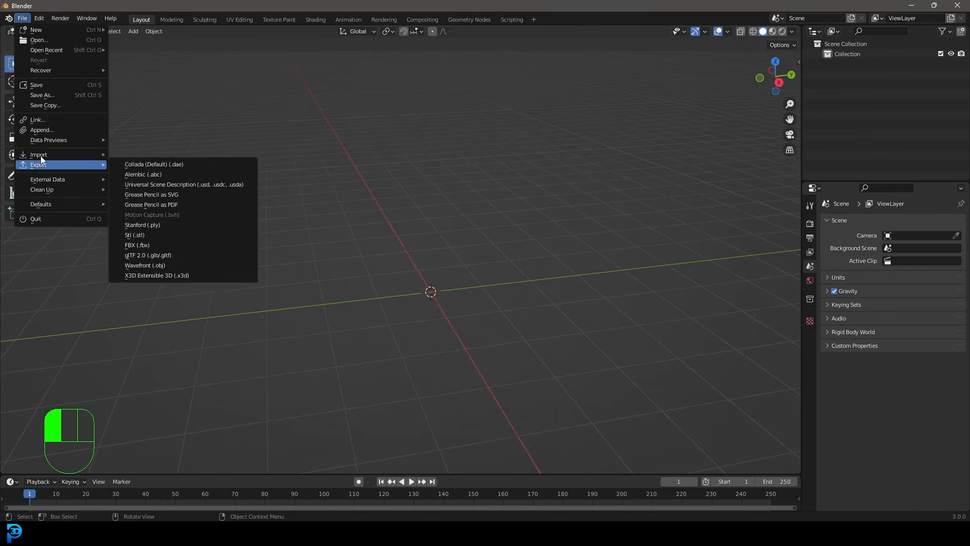
left_click(154, 234)
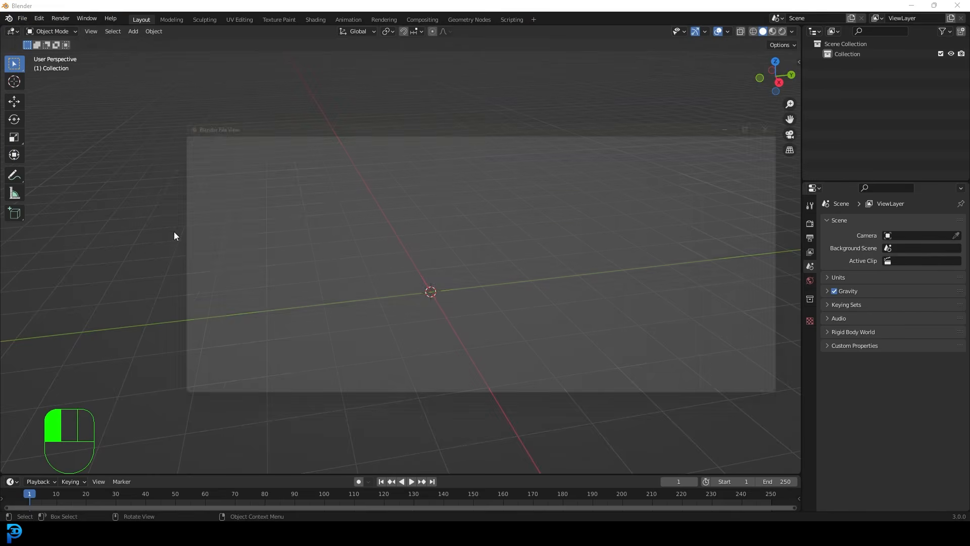
left_click(186, 230)
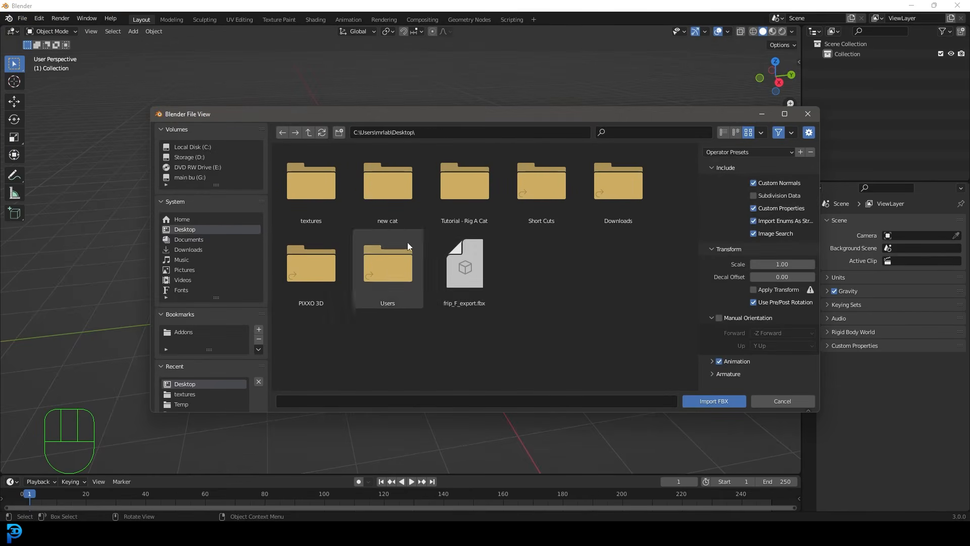
left_click(485, 260)
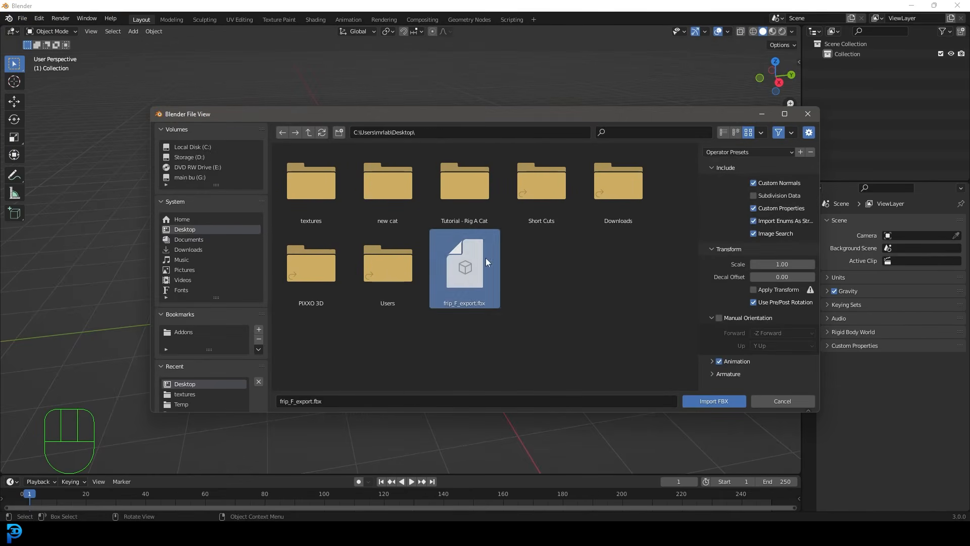
left_click(712, 401)
Switch the viewport to wireframe and delete the imported armature, keeping the cat body and eyes.
scroll(428, 250, "down", 4)
middle_click_drag(537, 215, 423, 244)
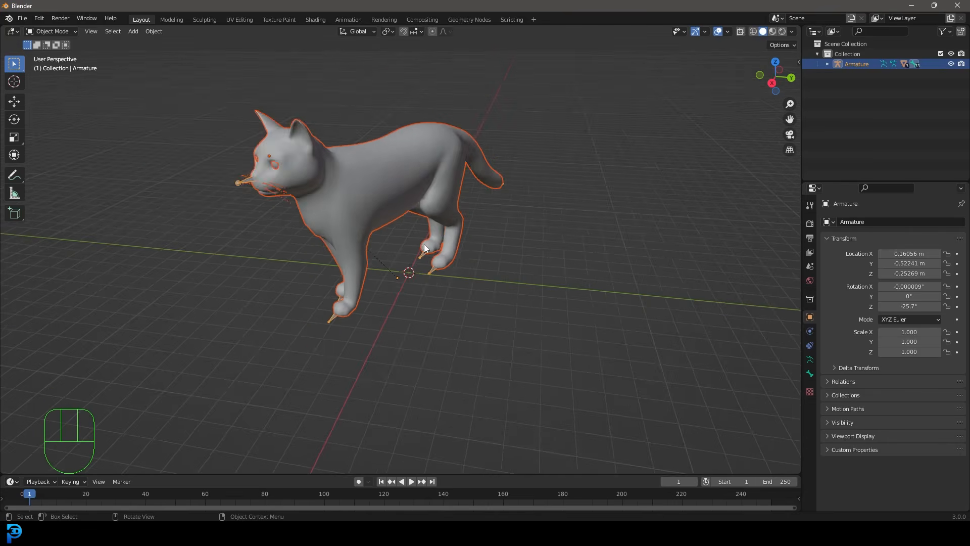
scroll(424, 244, "up", 2)
left_click(446, 282)
key("z")
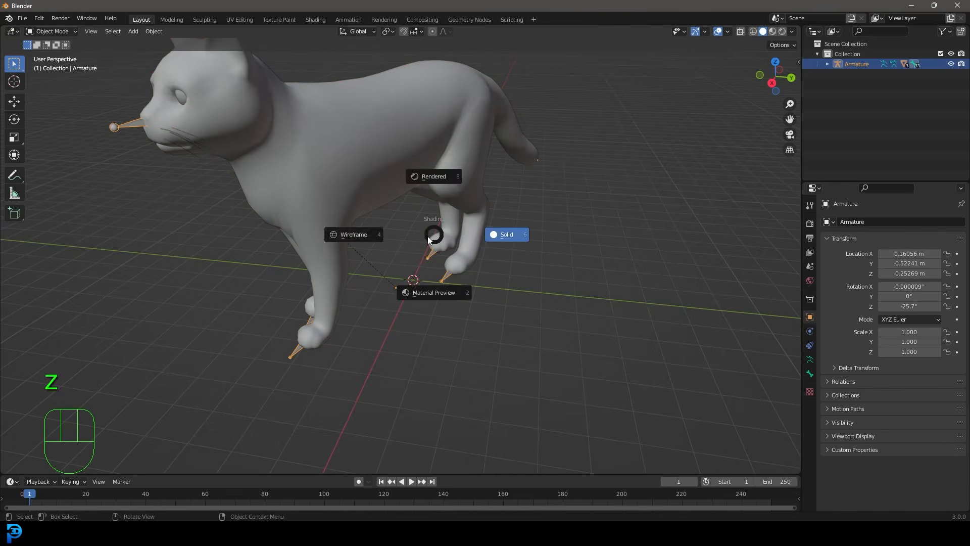
key("x")
left_click(426, 248)
scroll(417, 274, "down", 3)
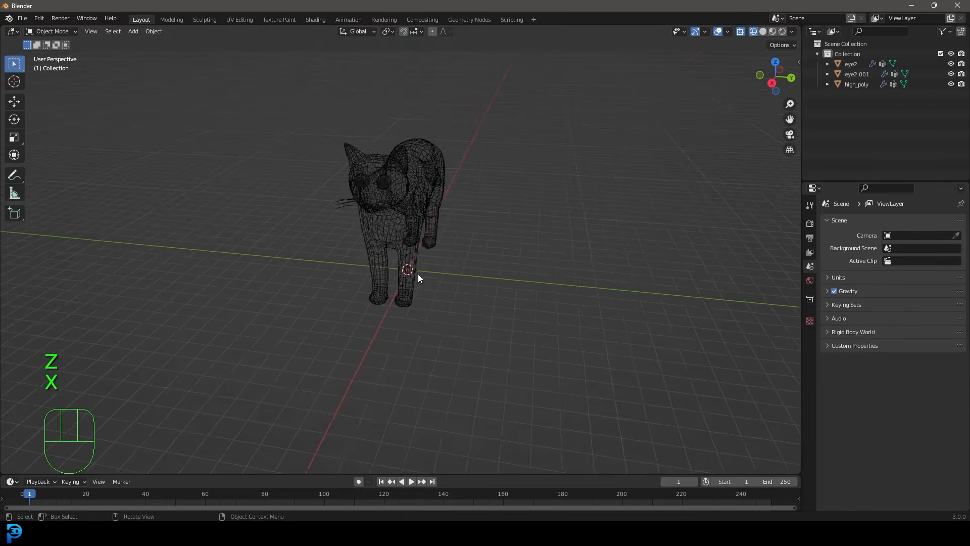
Select the high_poly cat body and return the viewport to solid shading.
middle_click_drag(458, 257, 437, 255)
left_click(406, 153)
key("z")
scroll(450, 182, "up", 2)
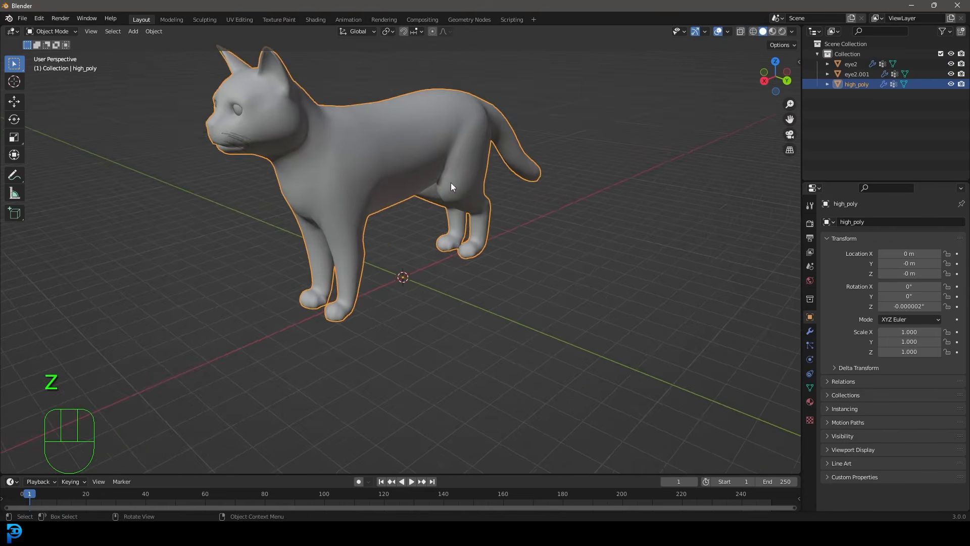
middle_click_drag(451, 183, 462, 211, "shift")
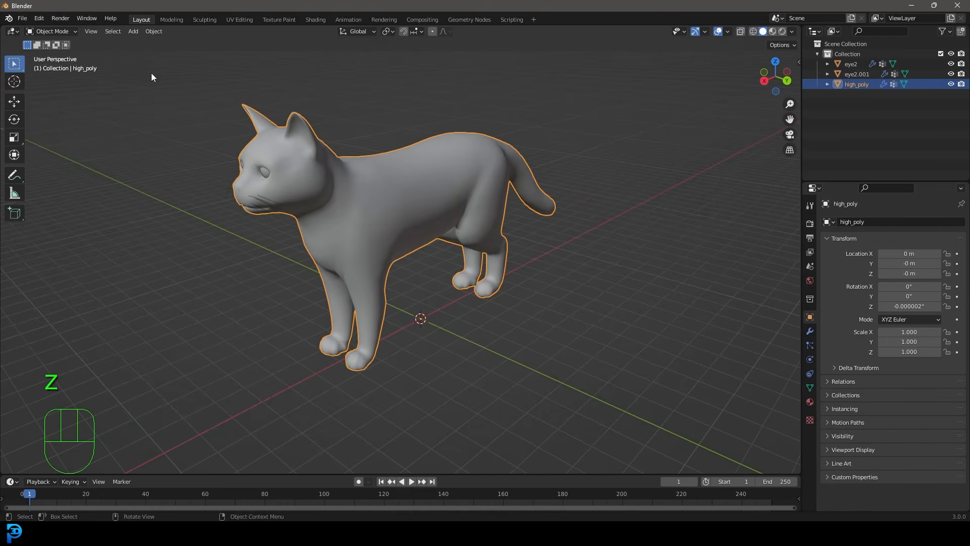
In the Shading workspace, remove the SHD_frip material slot from the high_poly body.
left_click(315, 20)
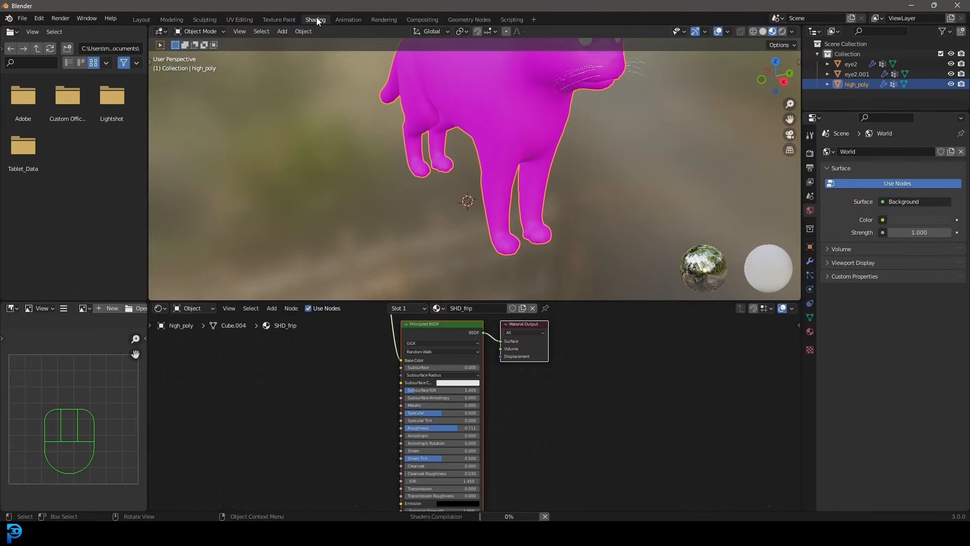
scroll(652, 325, "down", 1)
middle_click_drag(652, 325, 652, 355)
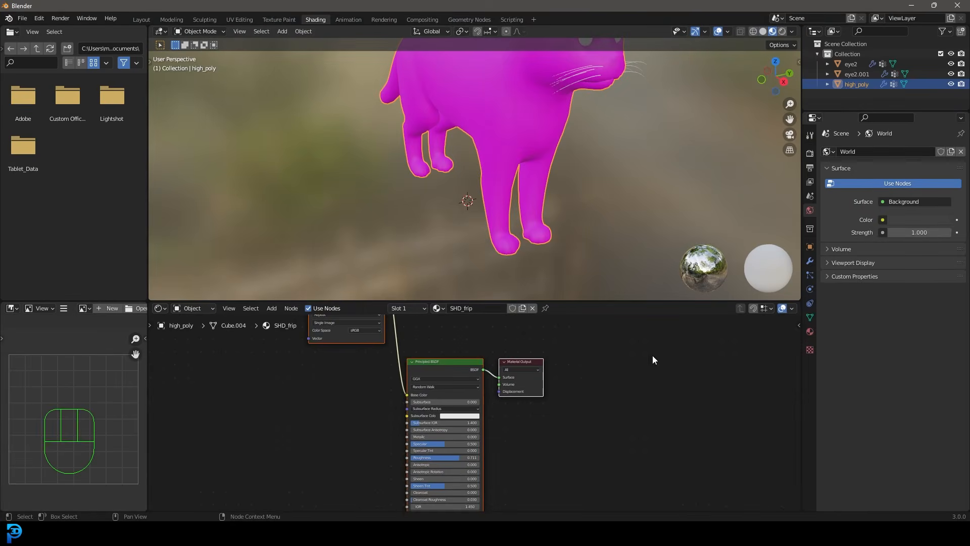
left_click(810, 331)
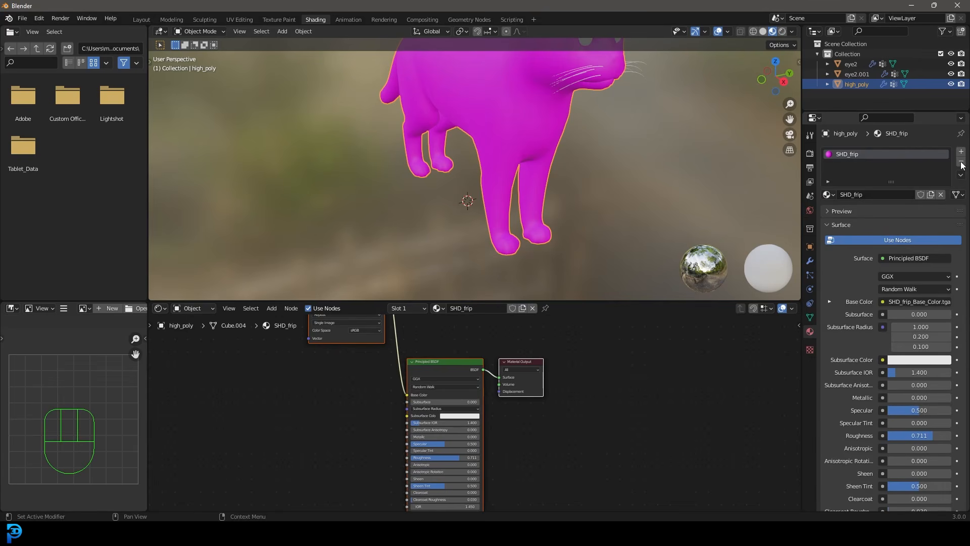
left_click(962, 161)
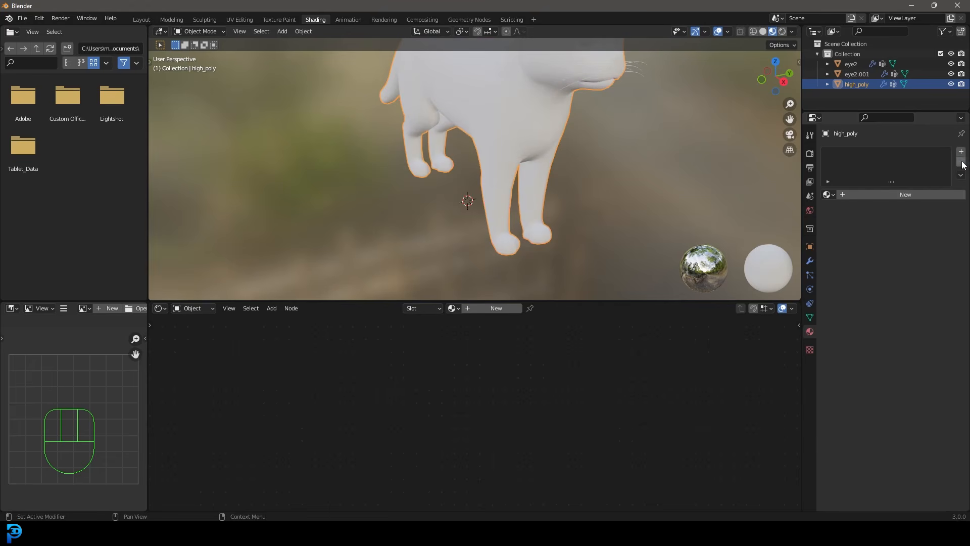
Create a new material on the high_poly body and name it cat.
left_click(483, 309)
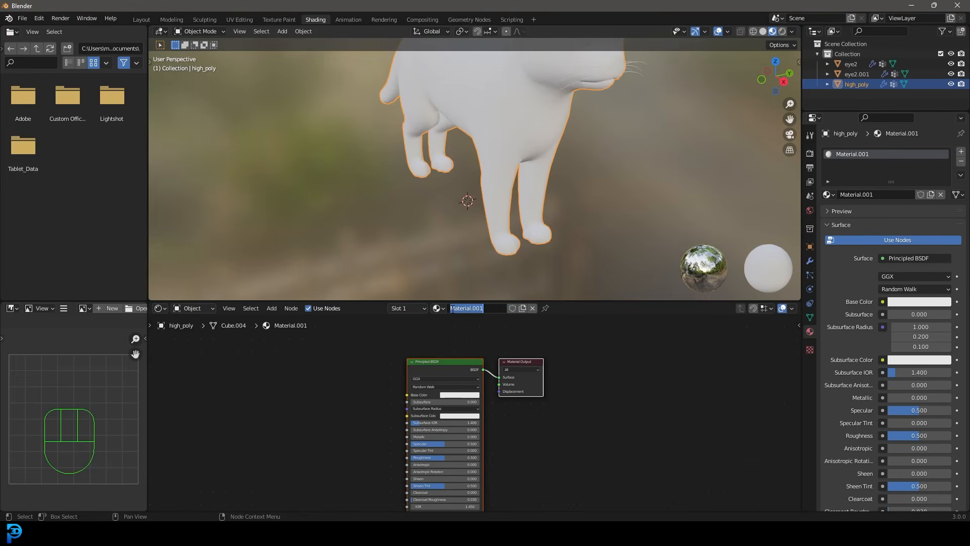
double_click(452, 308)
type("cat")
left_click(468, 322)
Add an Image Texture node and connect its Color output to the Principled BSDF's Base Color.
scroll(374, 349, "up", 2)
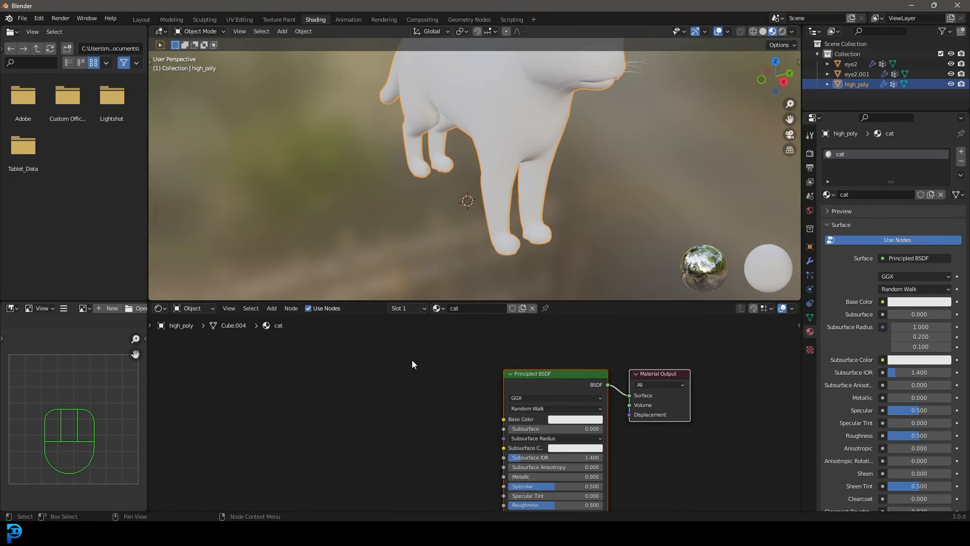
key("shift+a")
left_click(365, 367)
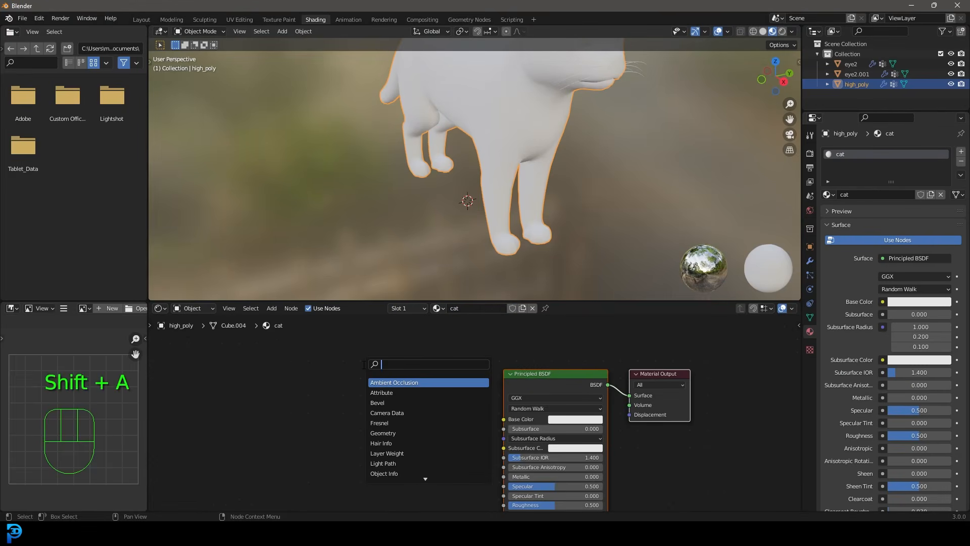
type("image")
key("Return")
left_click(354, 378)
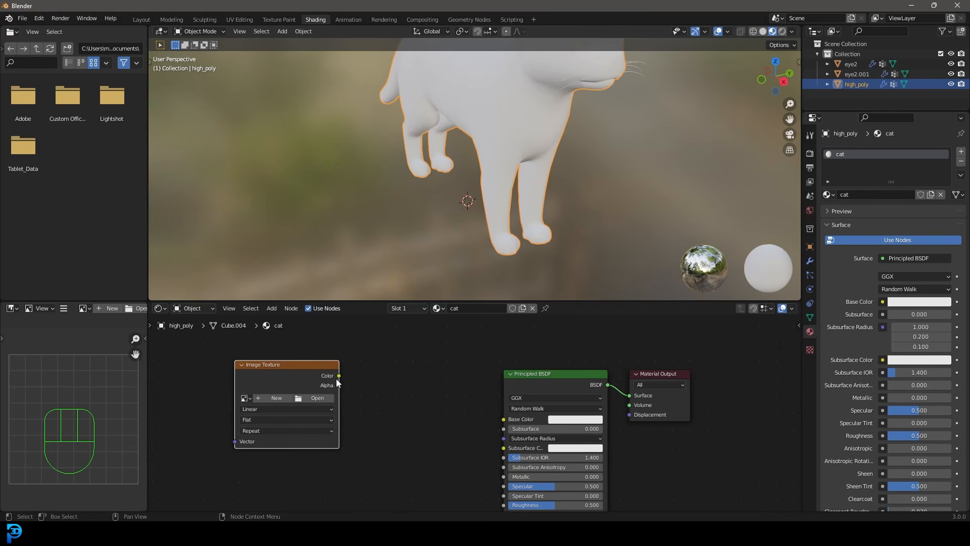
left_click_drag(339, 377, 504, 419)
Load SHD_frip_Base_Color.tga.png from the desktop textures folder into the Image Texture node.
left_click(323, 398)
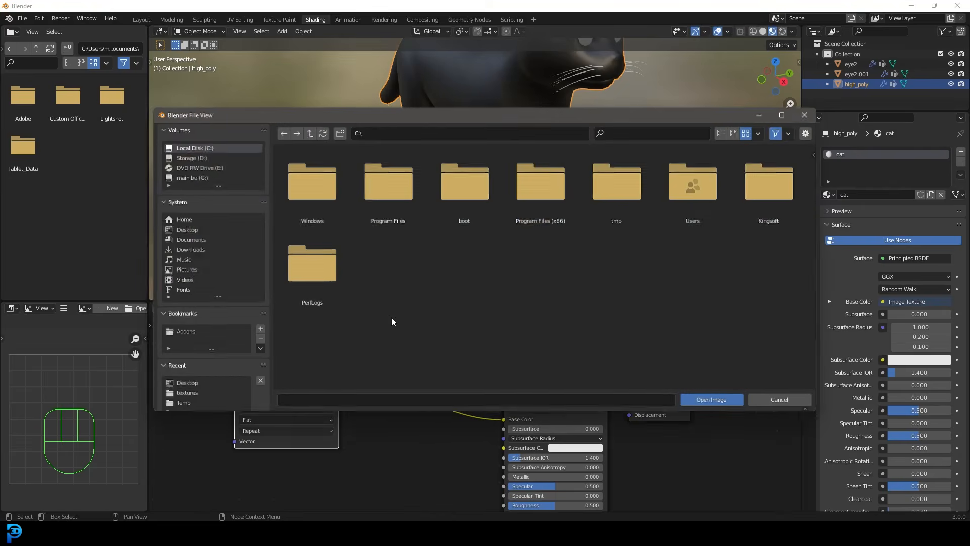
left_click(185, 229)
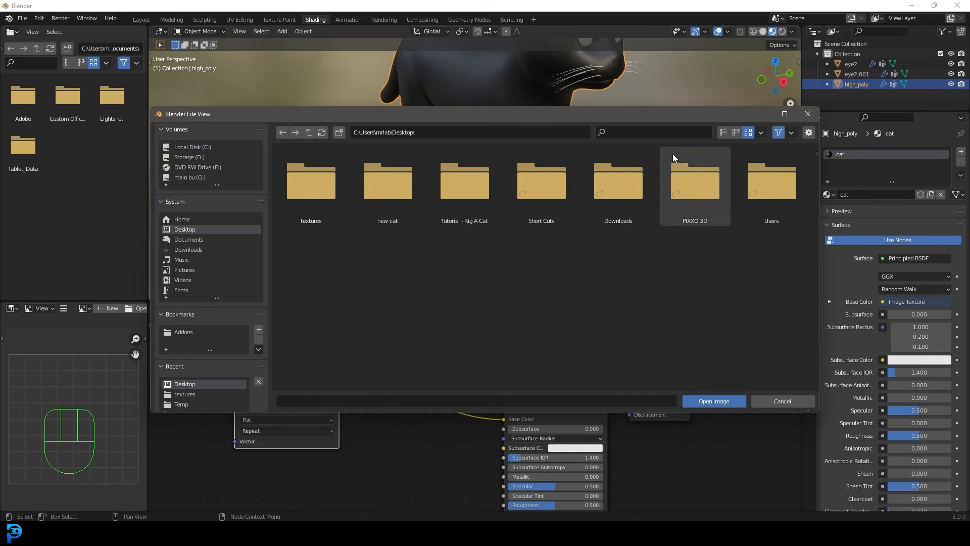
double_click(305, 184)
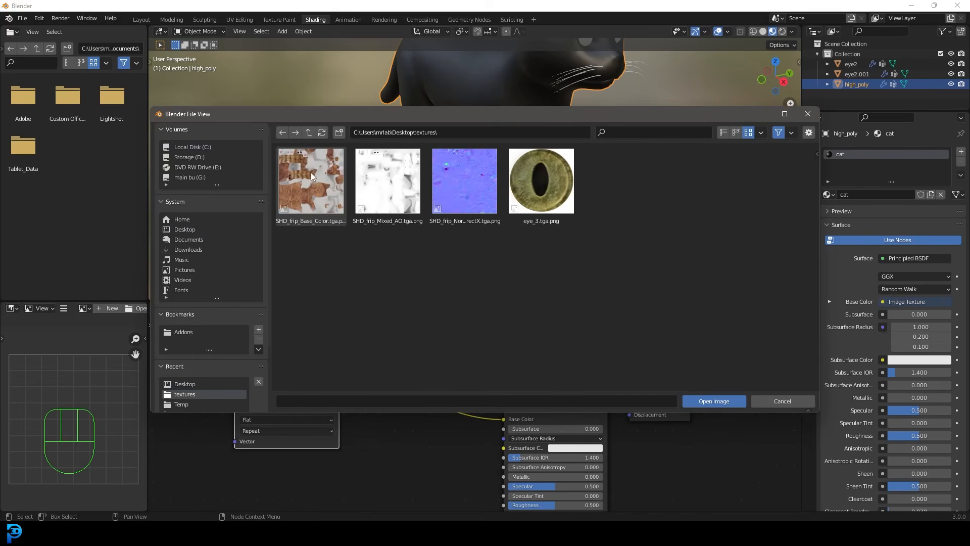
left_click(312, 178)
left_click(722, 402)
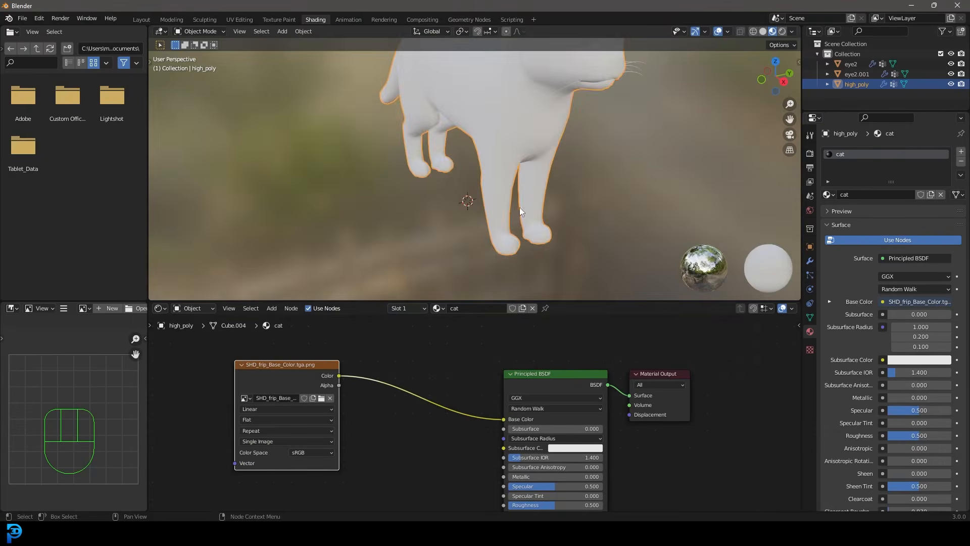
Examine the textured cat body from the front and side in Material Preview shading.
scroll(558, 178, "down", 2)
middle_click_drag(599, 148, 489, 147)
scroll(455, 144, "up", 1)
key("z")
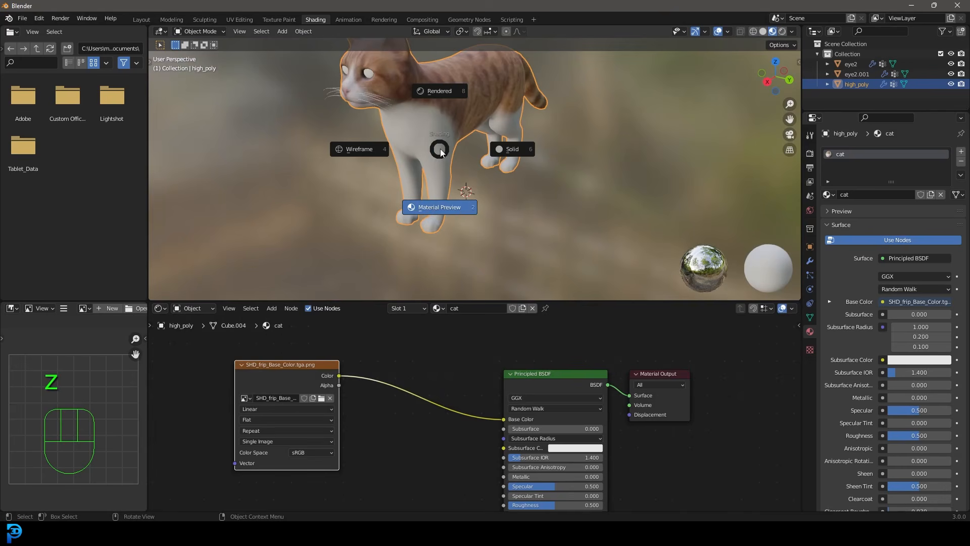
left_click(452, 208)
middle_click_drag(447, 206, 448, 167)
scroll(449, 168, "up", 1)
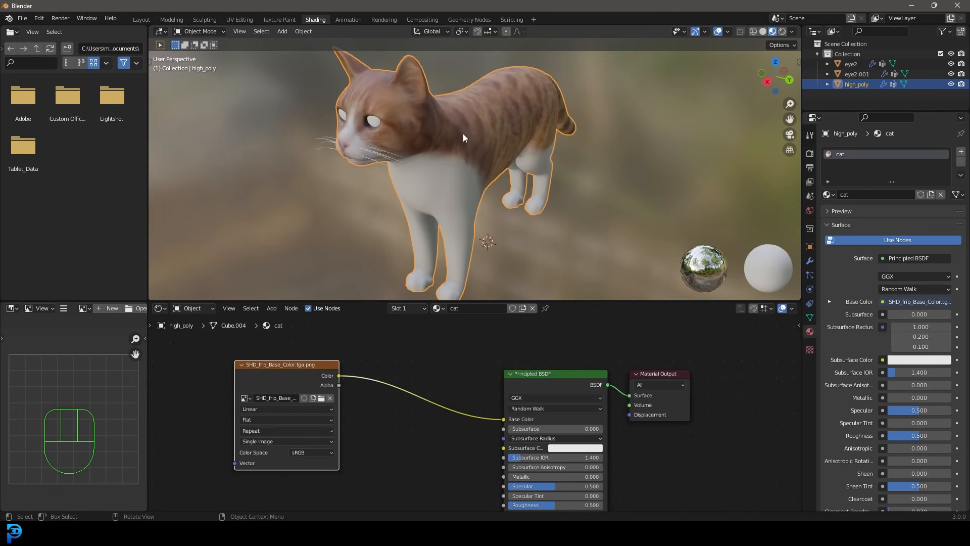
Back in the Layout workspace, add a cube at the origin as a size reference and reselect the cat body.
left_click(140, 19)
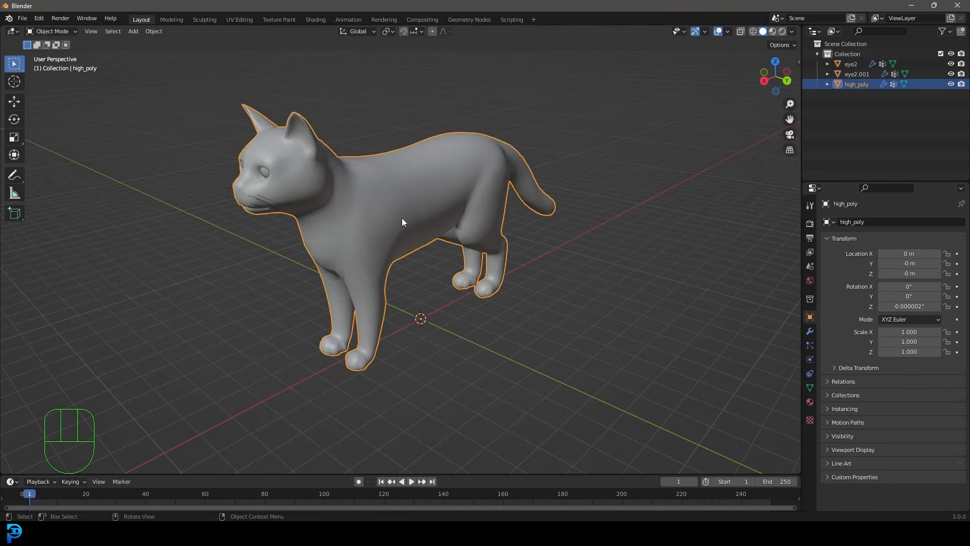
scroll(420, 218, "up", 3)
key("shift+a")
mouse_move(419, 188)
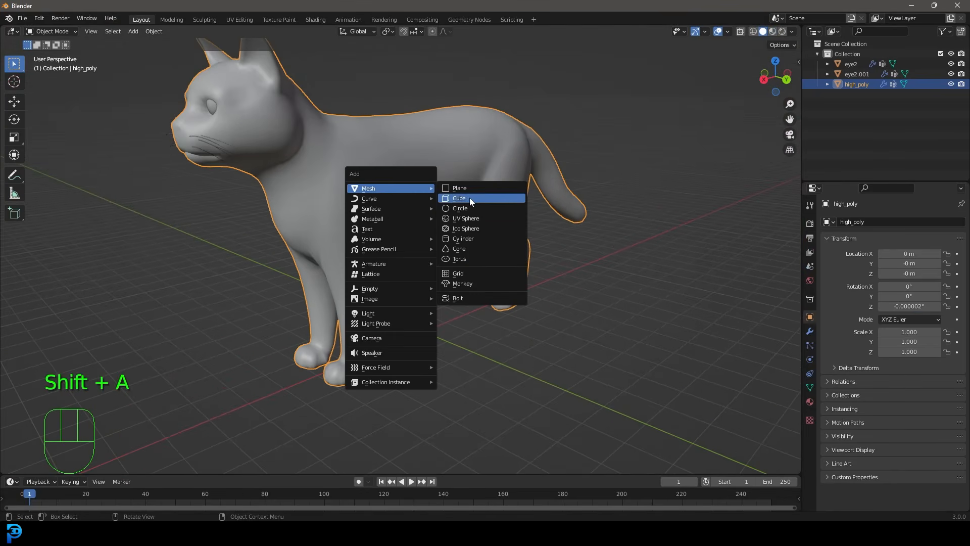
left_click(469, 198)
middle_click_drag(470, 198, 432, 169)
left_click(433, 168)
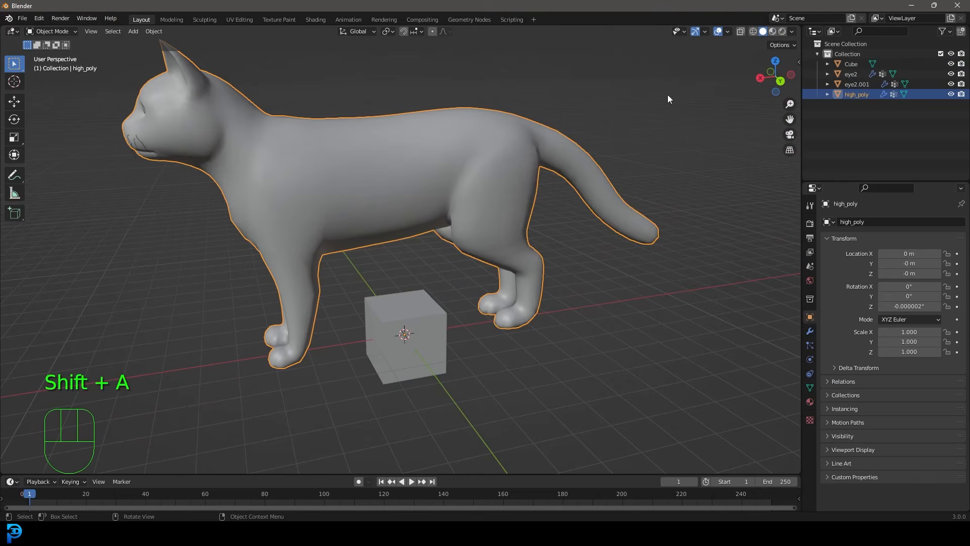
key("s")
right_click(473, 277)
Switch to wireframe shading and add both eye objects to the selection with the cat body.
scroll(363, 238, "down", 4)
middle_click_drag(356, 237, 341, 237)
key("z")
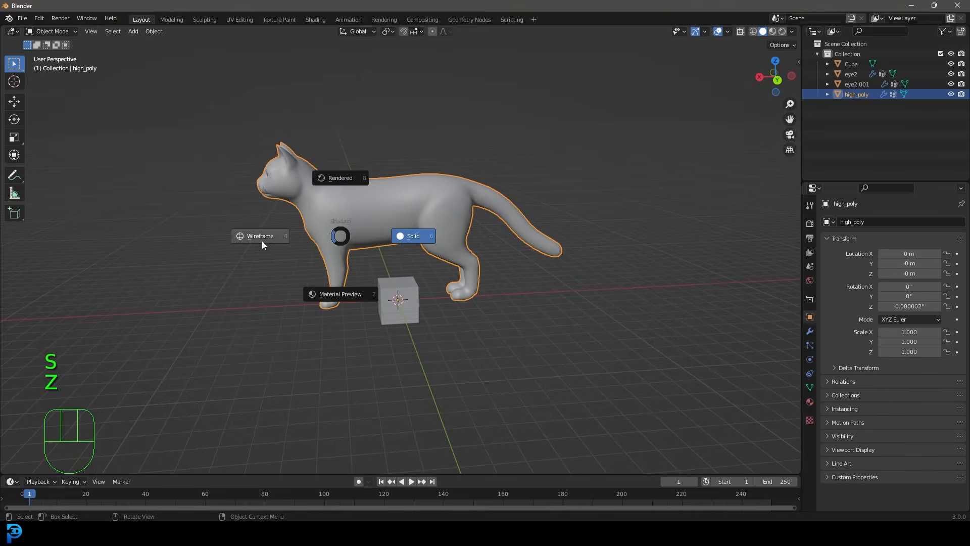
left_click(262, 244)
left_click(851, 73, "shift")
mouse_move(414, 255)
middle_mouse_down()
mouse_move(428, 265)
mouse_move(529, 250)
mouse_move(427, 258)
middle_mouse_up()
Set the transform pivot point to 3D Cursor and scale the cat body and eyes down to about 0.291.
left_click(388, 31)
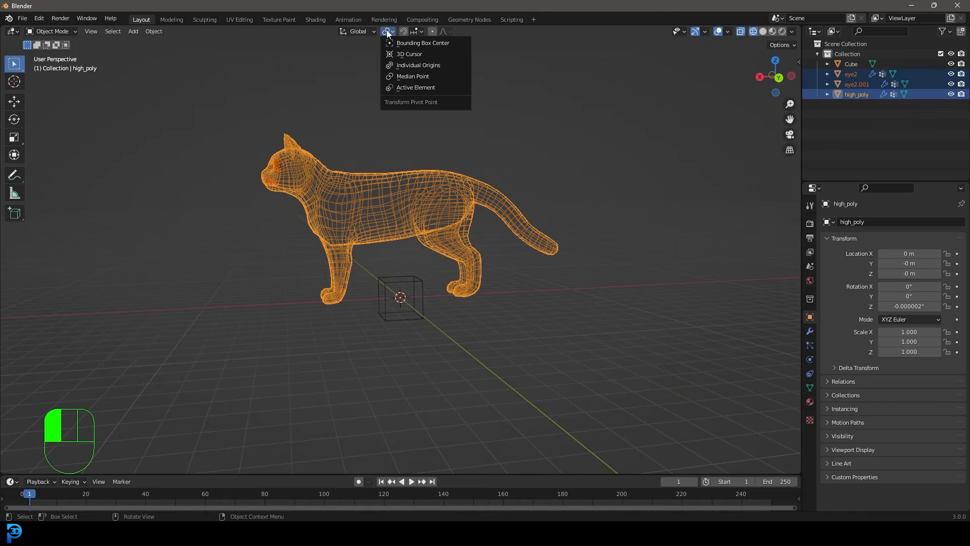
left_click(436, 54)
scroll(611, 208, "up", 3)
key("s")
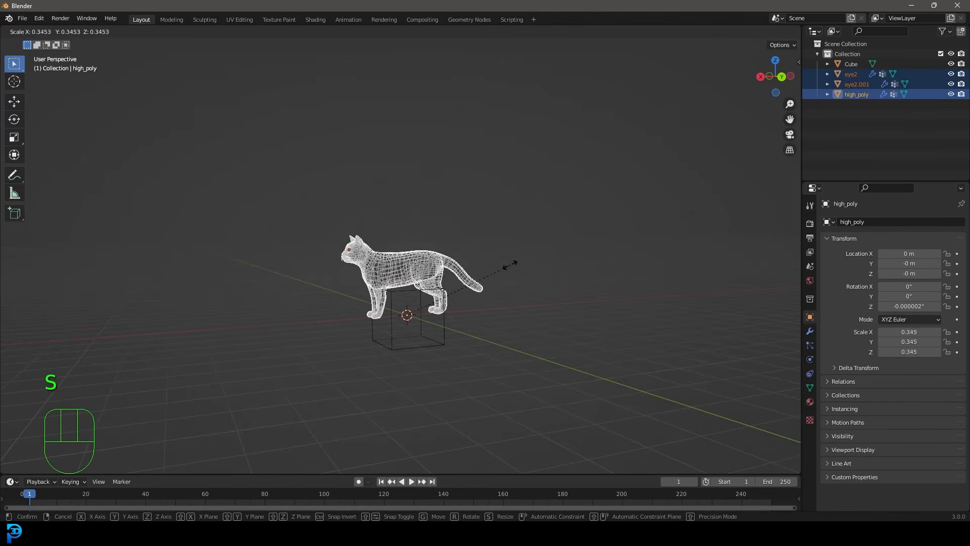
left_click(458, 255)
Apply the object transform of the scaled-down cat body and both eyes.
scroll(458, 255, "up", 3)
middle_click_drag(446, 278, 439, 246)
key("ctrl+s")
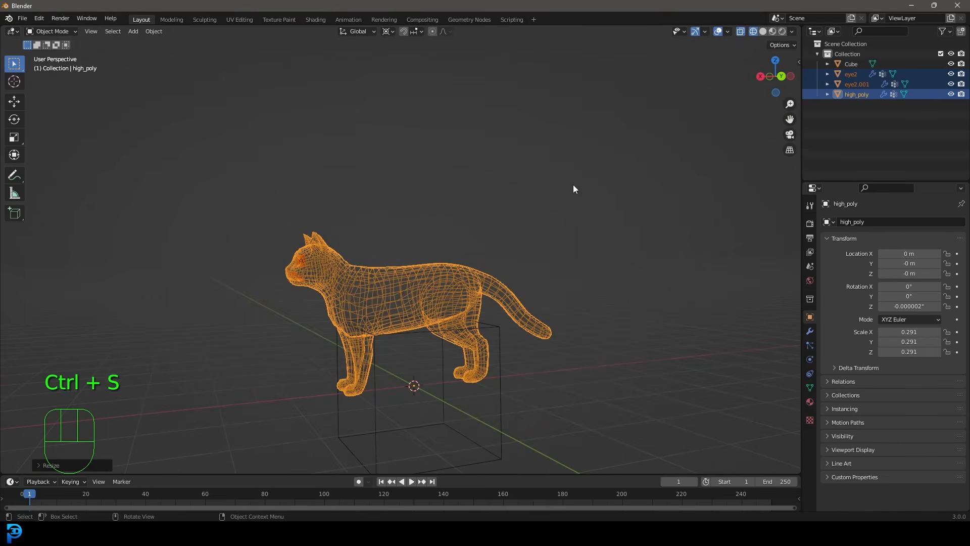
key("ctrl+a")
left_click(528, 207)
Delete the reference cube at the origin.
middle_click_drag(501, 350, 465, 318)
left_click(429, 313)
key("x")
left_click(452, 286)
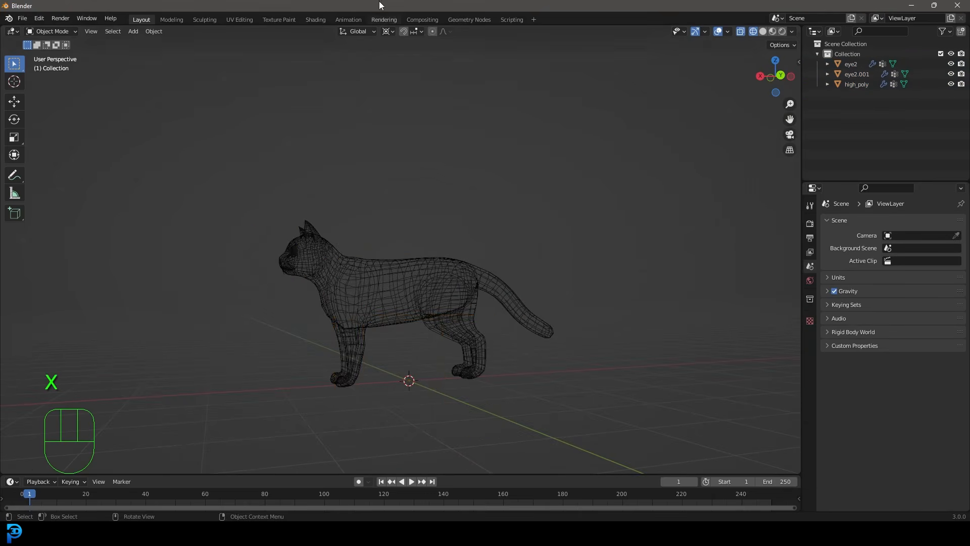
Set the transform pivot point back to Median Point and switch the viewport to solid shading.
left_click(388, 31)
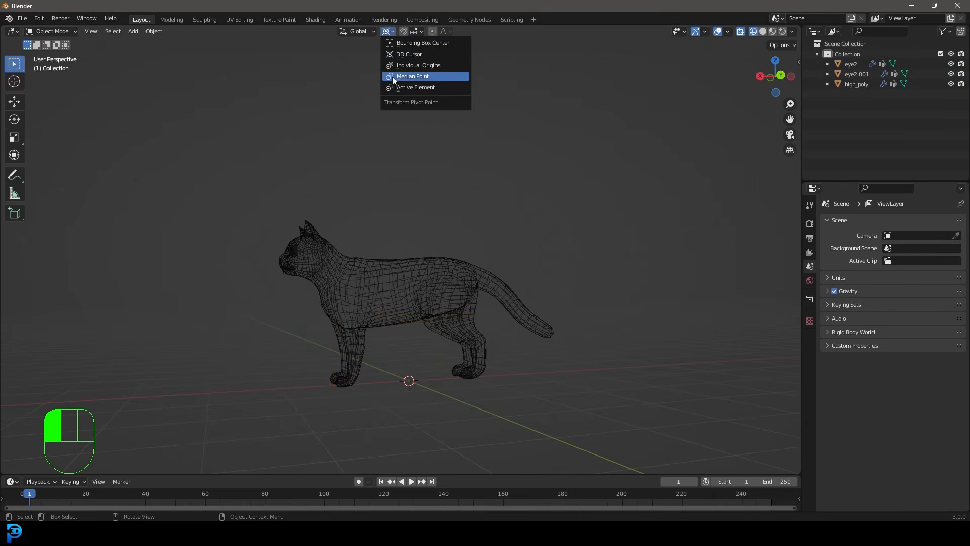
left_click(420, 75)
middle_click_drag(435, 310, 444, 217, "shift")
key("z")
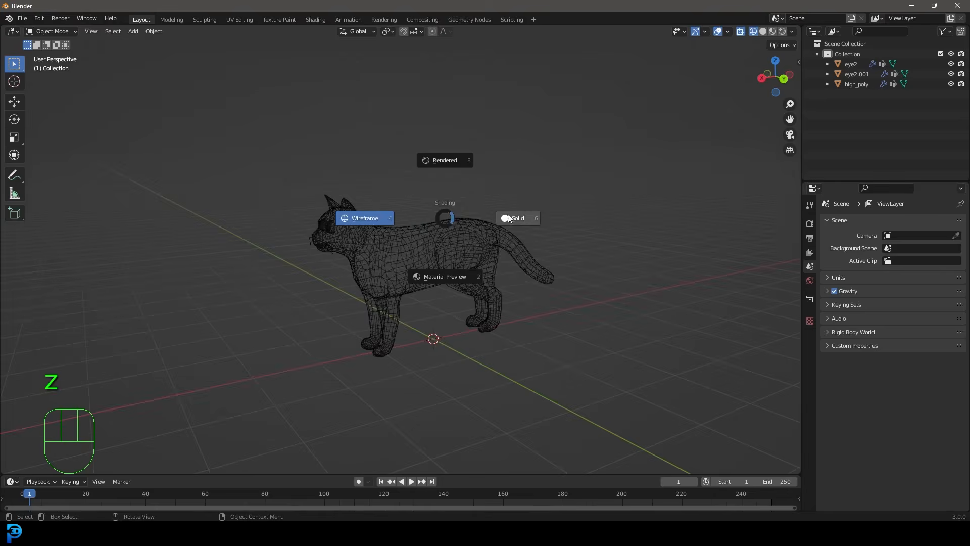
left_click(505, 218)
middle_click_drag(376, 268, 396, 272)
scroll(395, 273, "up", 2)
middle_click_drag(442, 314, 413, 256, "shift")
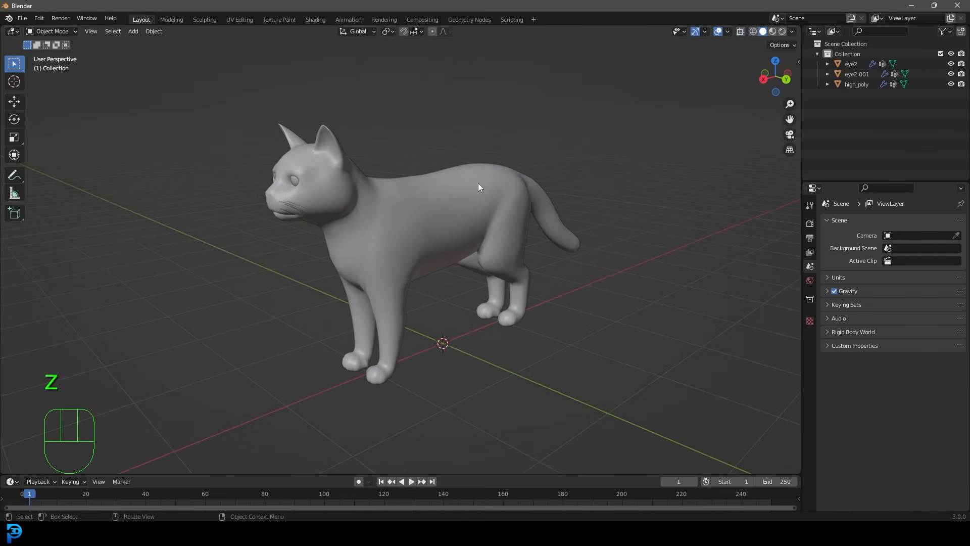
Find the Rigging: Rigify add-on in the preferences with the search term "rig", make sure it is enabled, and close the preferences.
left_click(38, 19)
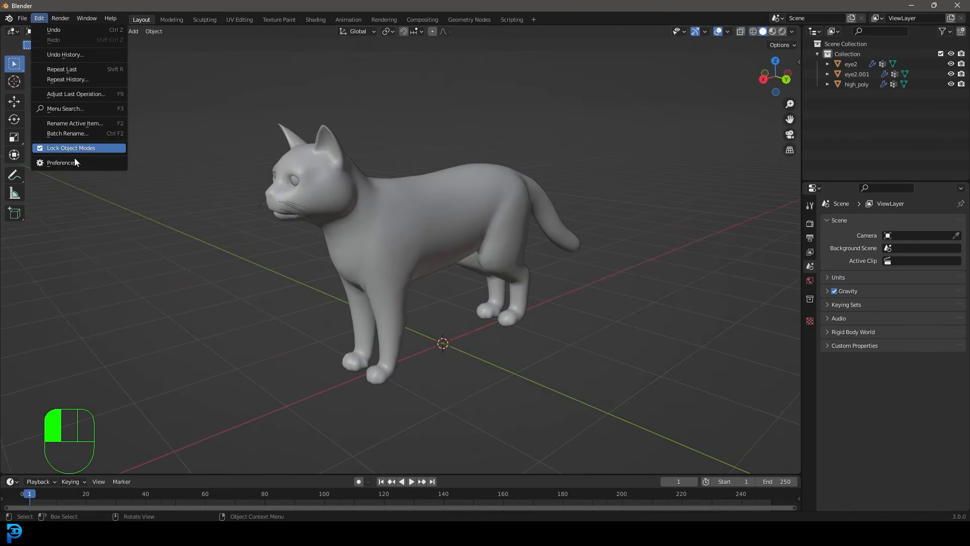
left_click(56, 163)
left_click(32, 120)
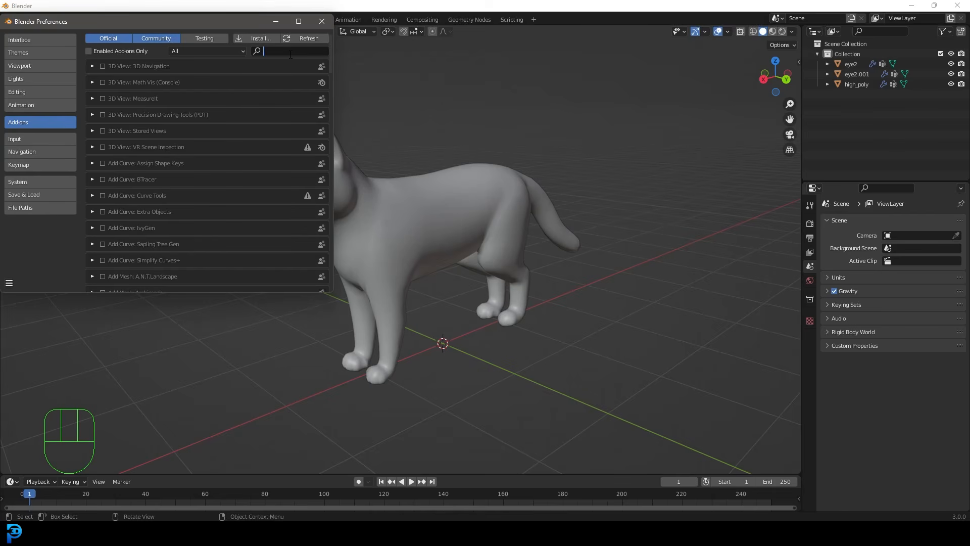
type("rig")
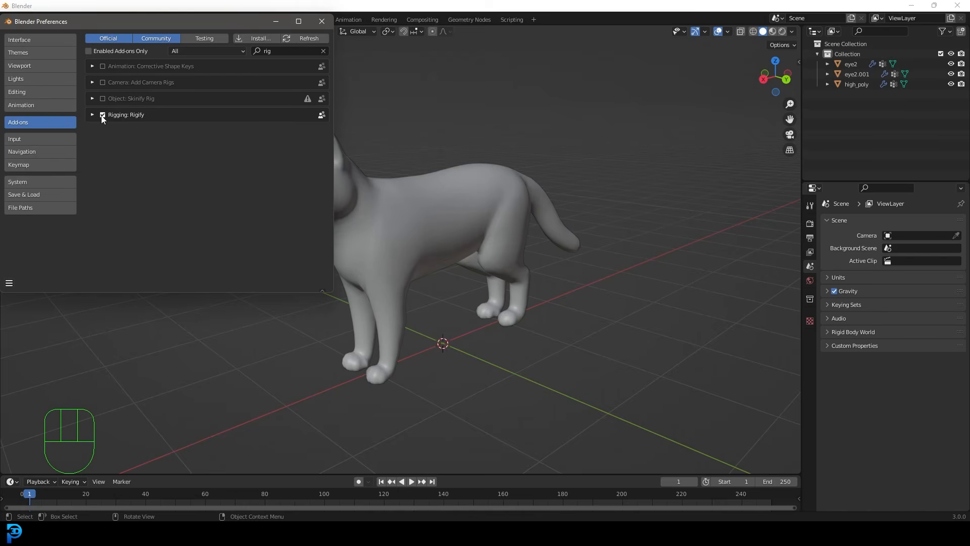
left_click(322, 21)
Add a Cat (Meta-Rig) armature from the Animals group at the origin.
middle_click_drag(433, 266, 376, 206)
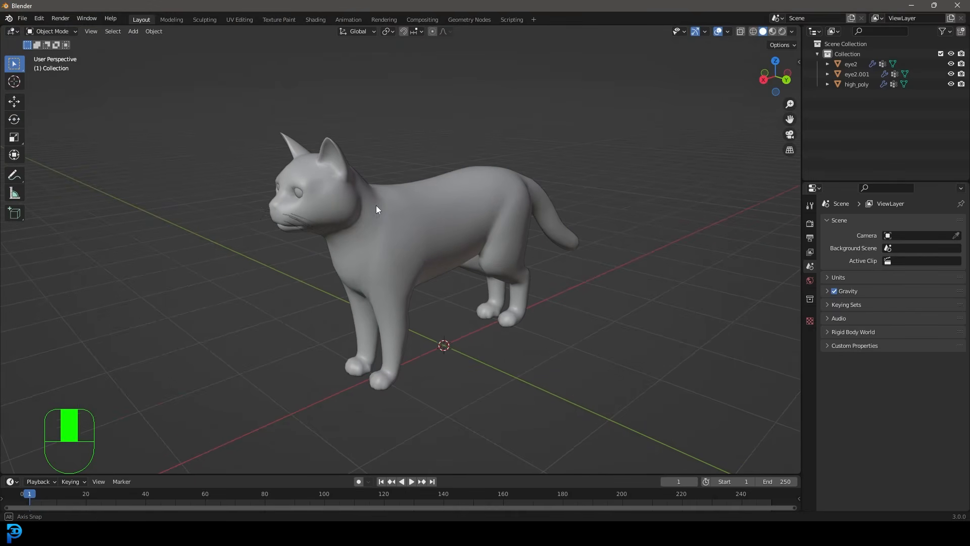
key("shift+a")
mouse_move(415, 174)
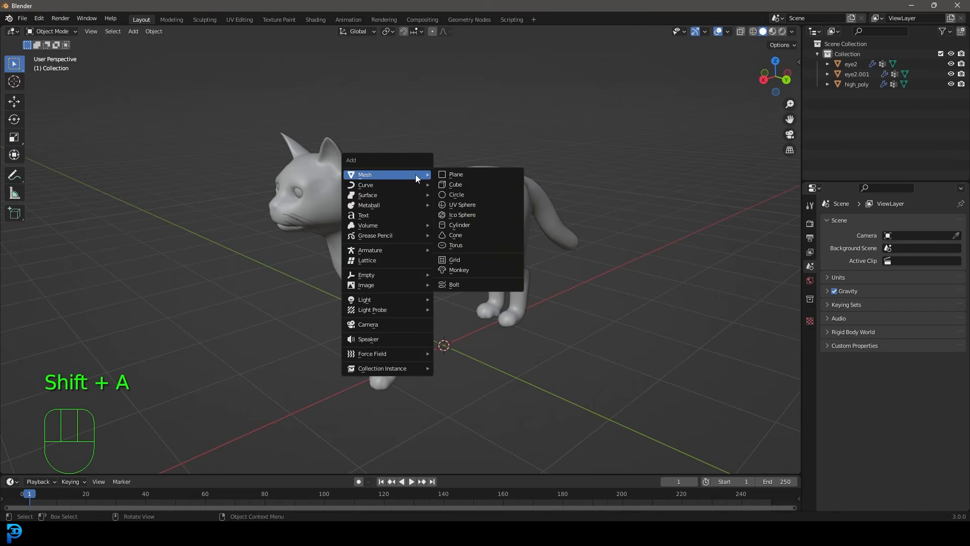
mouse_move(373, 253)
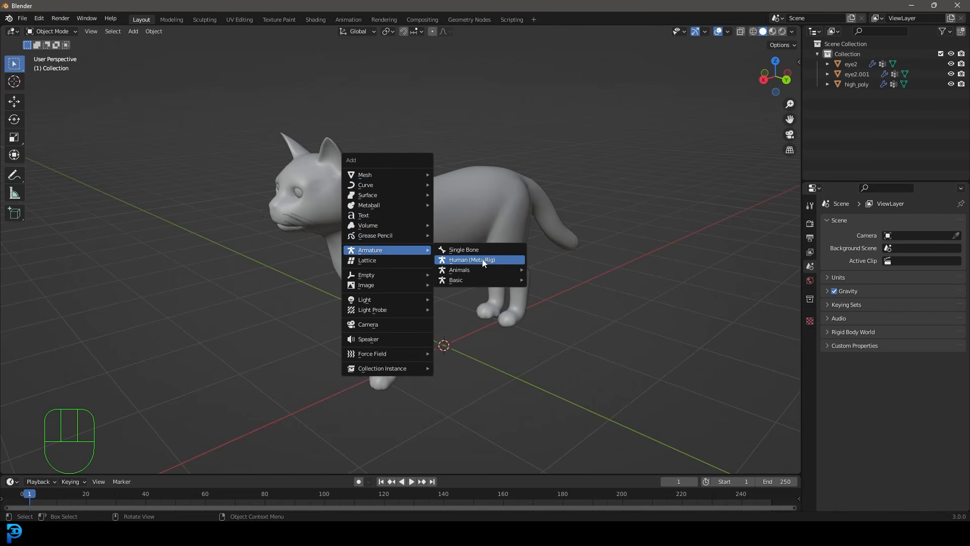
mouse_move(471, 271)
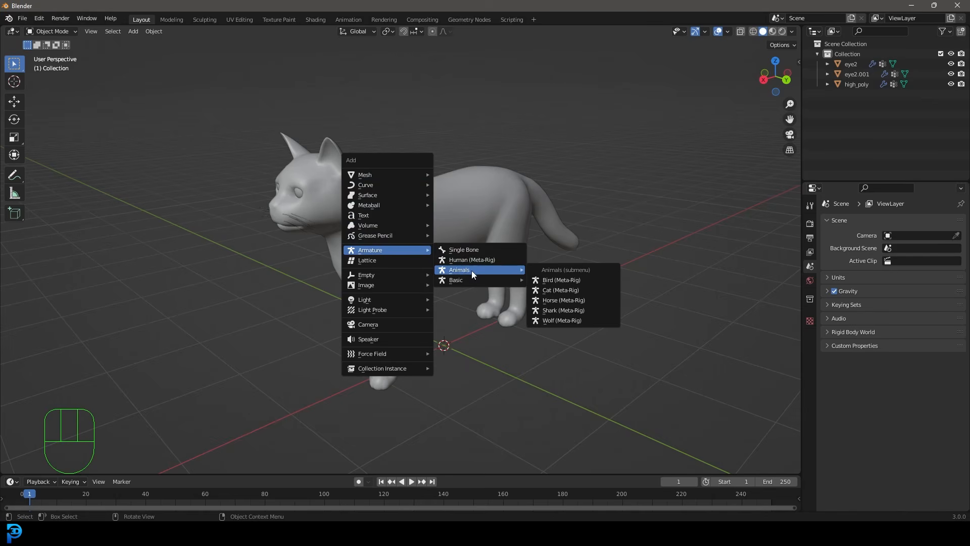
left_click(559, 290)
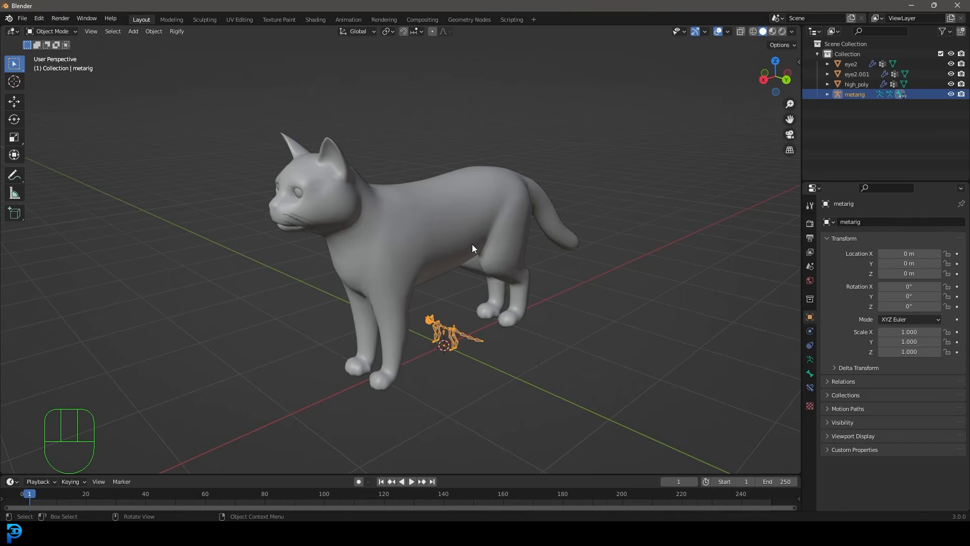
Compare the meta-rig's size and facing direction with the cat mesh in the front orthographic view.
middle_click_drag(422, 272, 453, 287)
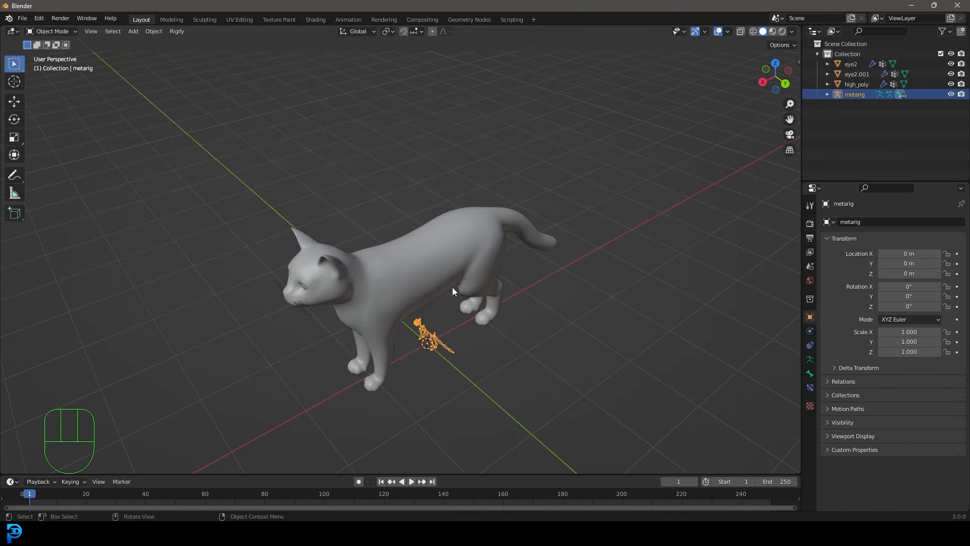
key("KP_1")
key("KP_1")
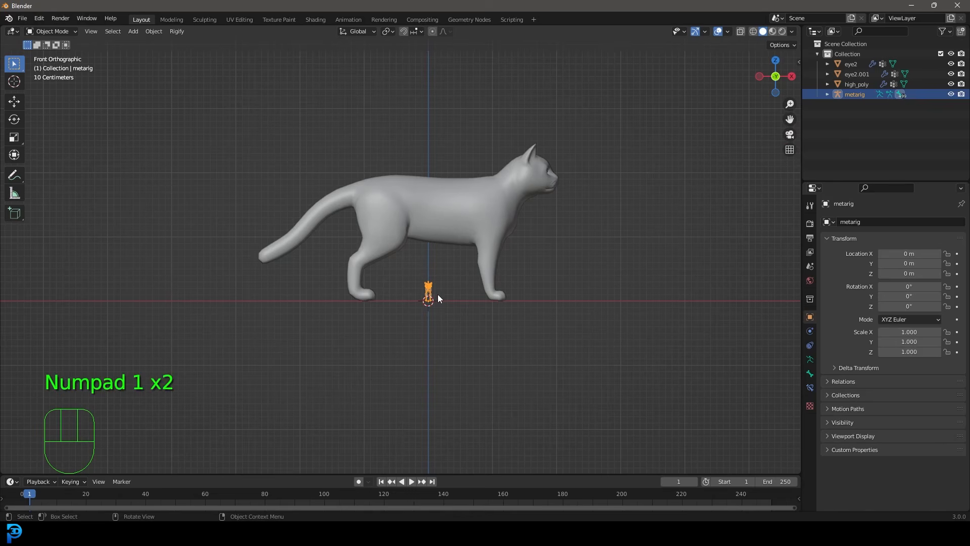
scroll(493, 222, "up", 3)
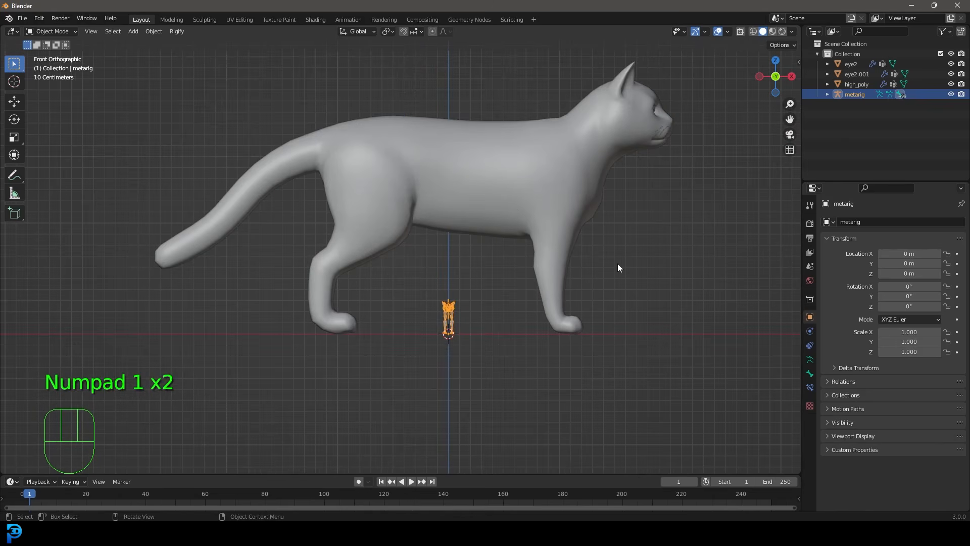
scroll(436, 273, "up", 7)
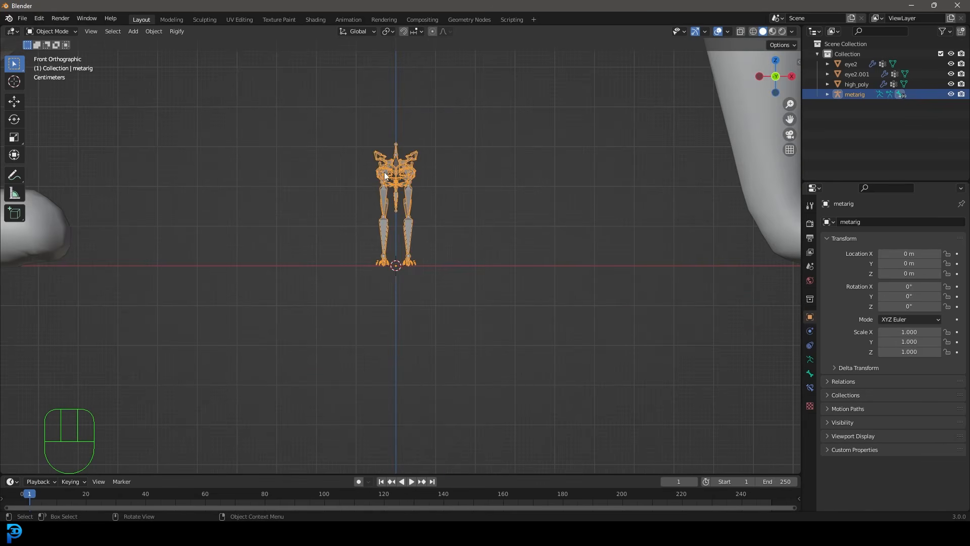
scroll(385, 176, "up", 2)
scroll(389, 136, "down", 5)
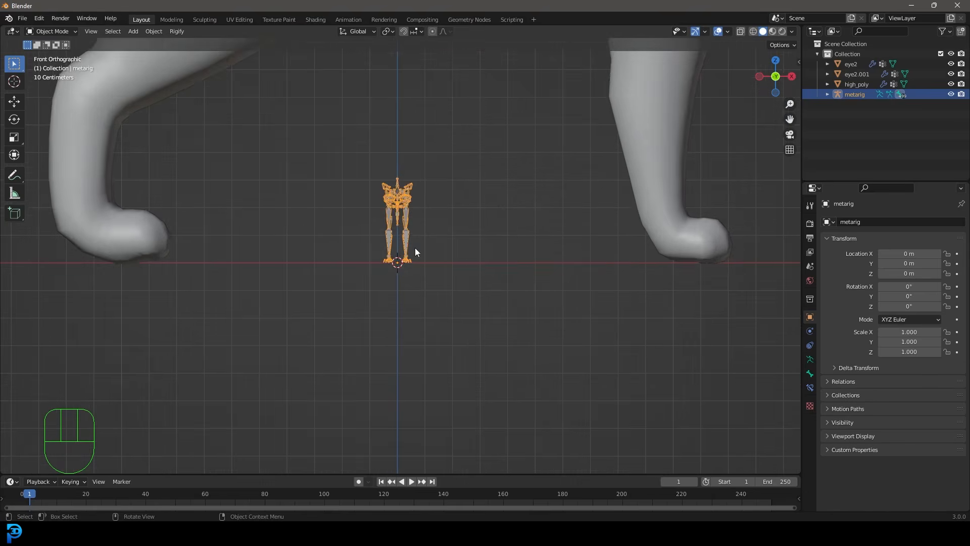
scroll(388, 190, "down", 8)
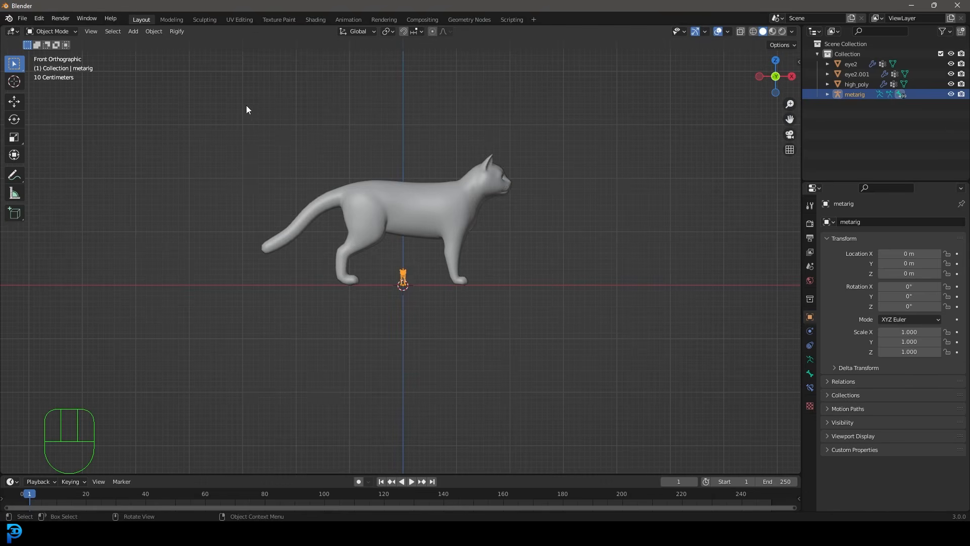
Select the cat body and both eyes, set the pivot point to 3D Cursor, and rotate them -90° about the global Z axis.
left_click_drag(247, 104, 552, 231)
key("z")
left_click(432, 183)
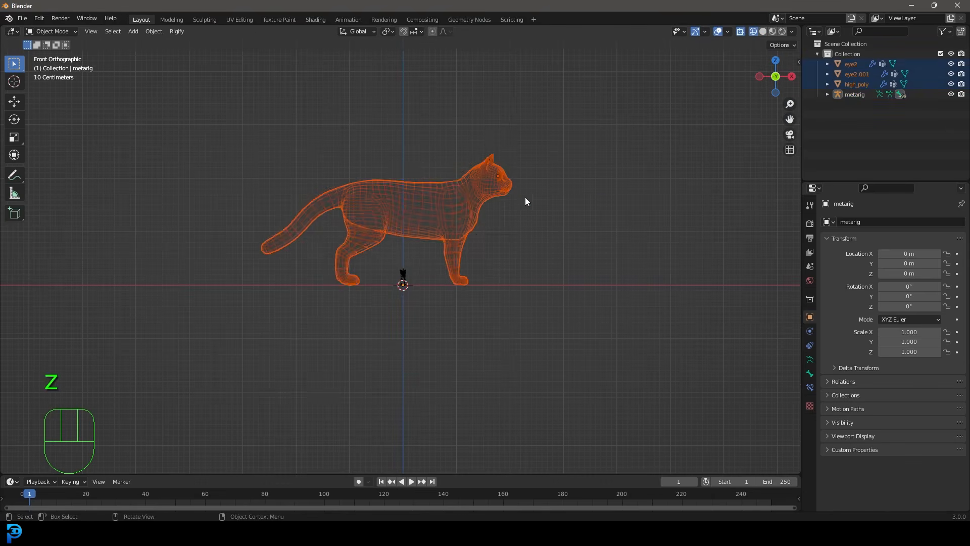
scroll(481, 218, "up", 3)
left_click_drag(388, 31, 413, 55)
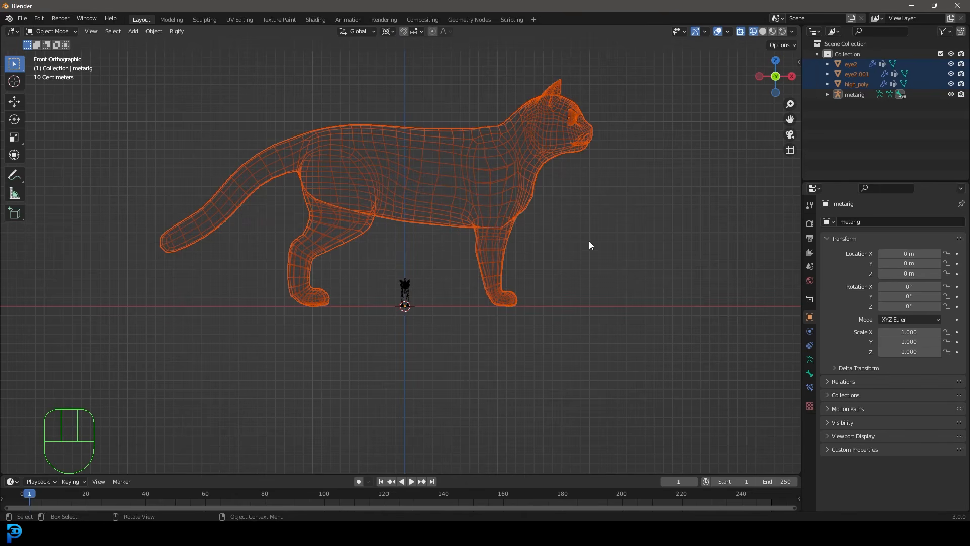
key("r")
type("z")
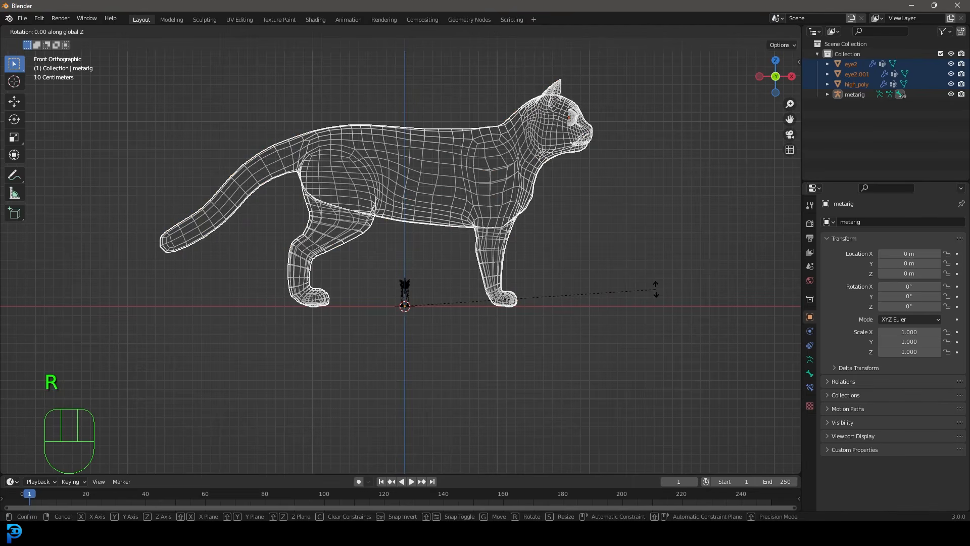
type("-90")
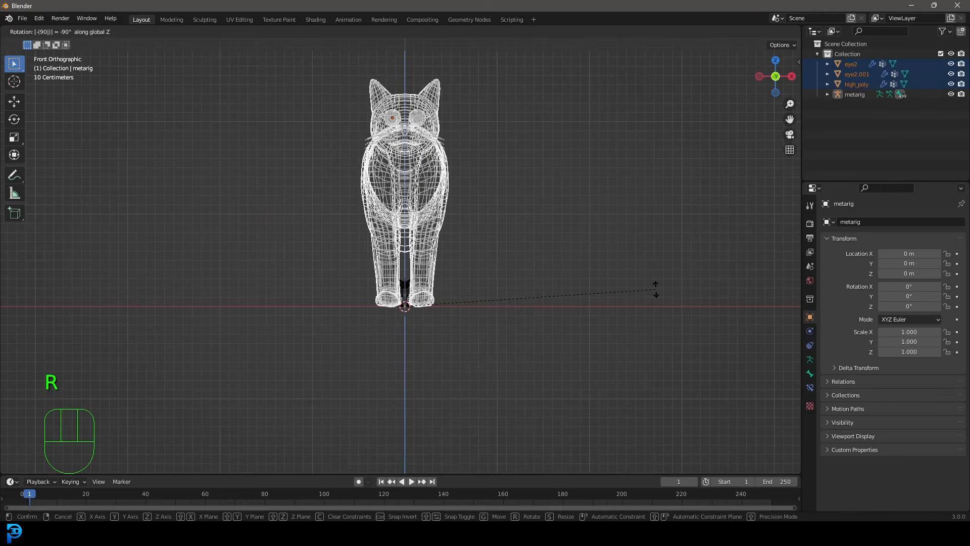
key("Return")
Return to solid shading and apply the object transform of the rotated cat body and eyes.
key("z")
left_click(714, 292)
mouse_move(459, 62)
middle_mouse_down()
mouse_move(431, 145)
mouse_move(447, 162)
mouse_move(451, 150)
mouse_move(485, 201)
mouse_move(360, 246)
mouse_move(393, 244)
middle_mouse_up()
key("ctrl+a")
left_click(429, 137)
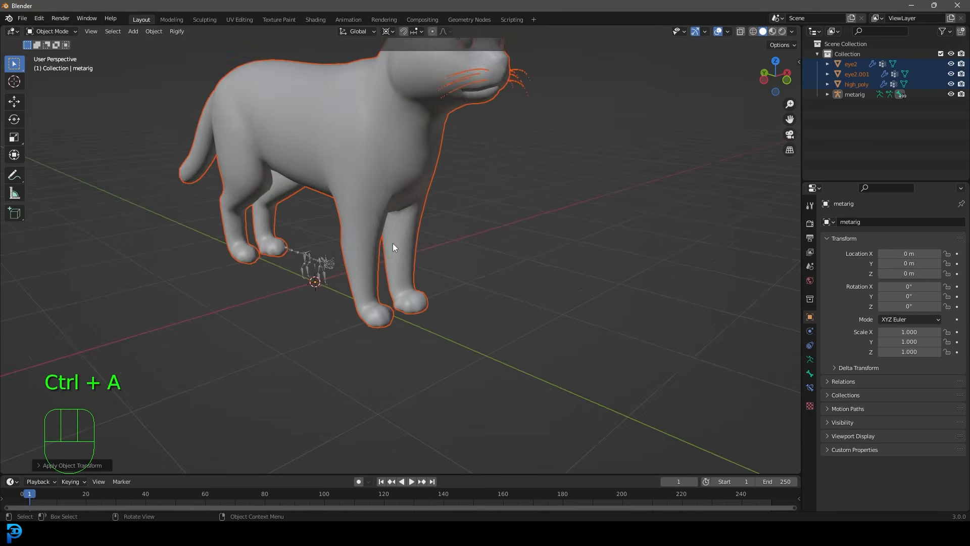
Select the meta-rig and scale it up to about 6.907 in the right orthographic view to match the cat.
scroll(407, 229, "down", 4)
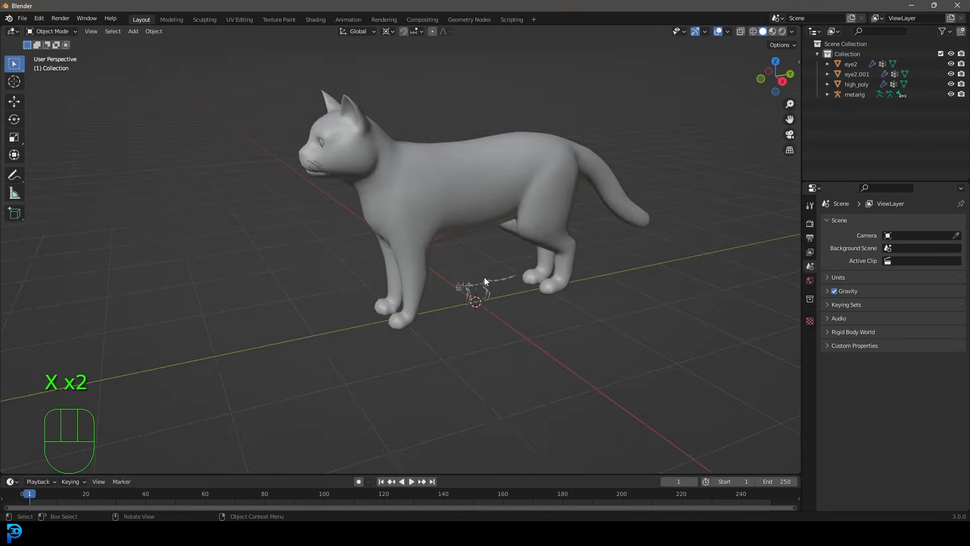
scroll(484, 277, "up", 3)
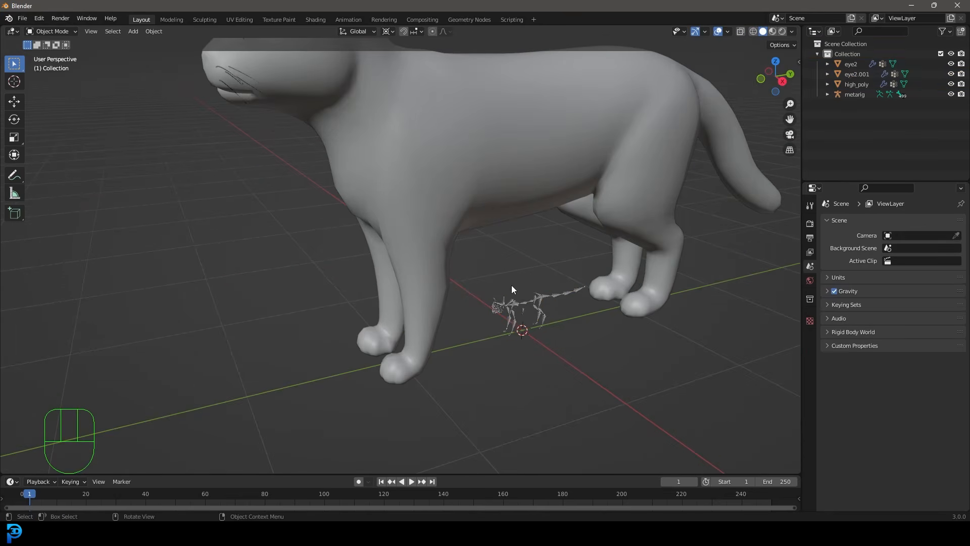
left_click(528, 288)
middle_click_drag(530, 287, 457, 264, "shift")
scroll(506, 297, "down", 4)
key("KP_3")
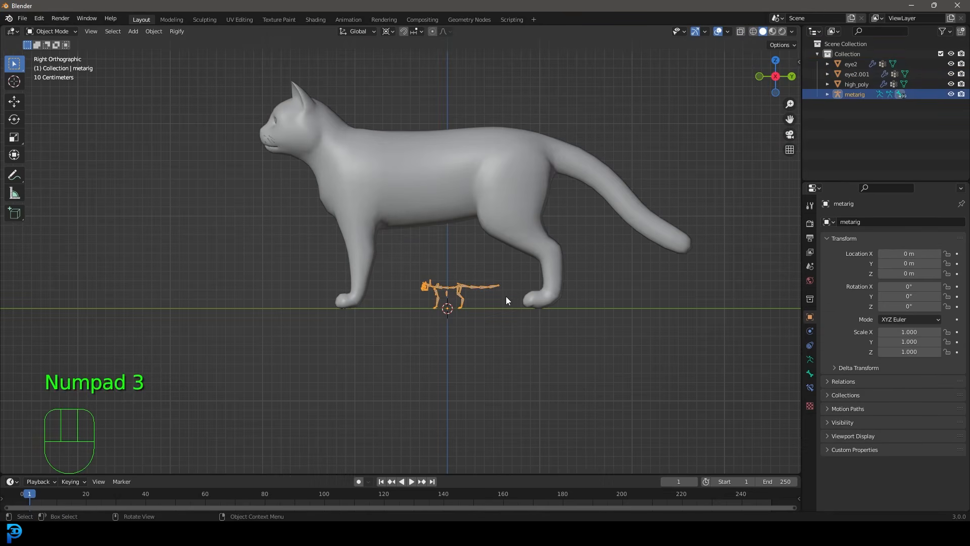
middle_click_drag(503, 298, 486, 303, "shift")
key("s")
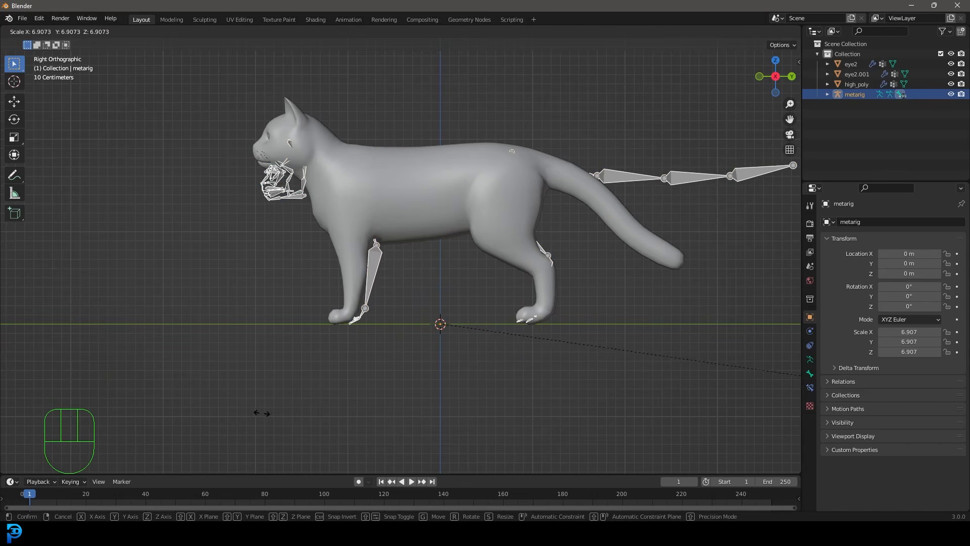
left_click(448, 298)
Switch to wireframe shading and fine-tune the meta-rig's scale to about 6.912 against the cat's body and legs.
key("shift+z")
scroll(428, 277, "up", 3)
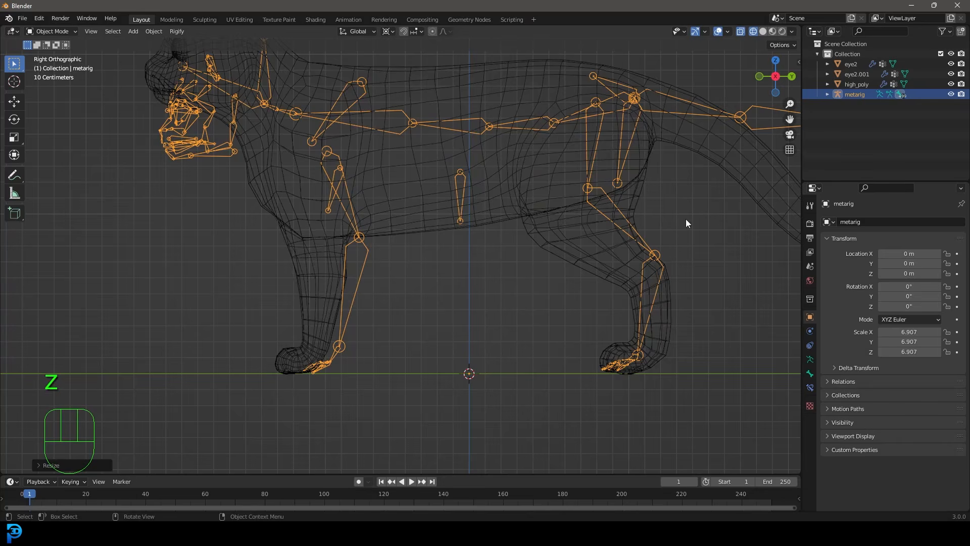
scroll(503, 245, "down", 3)
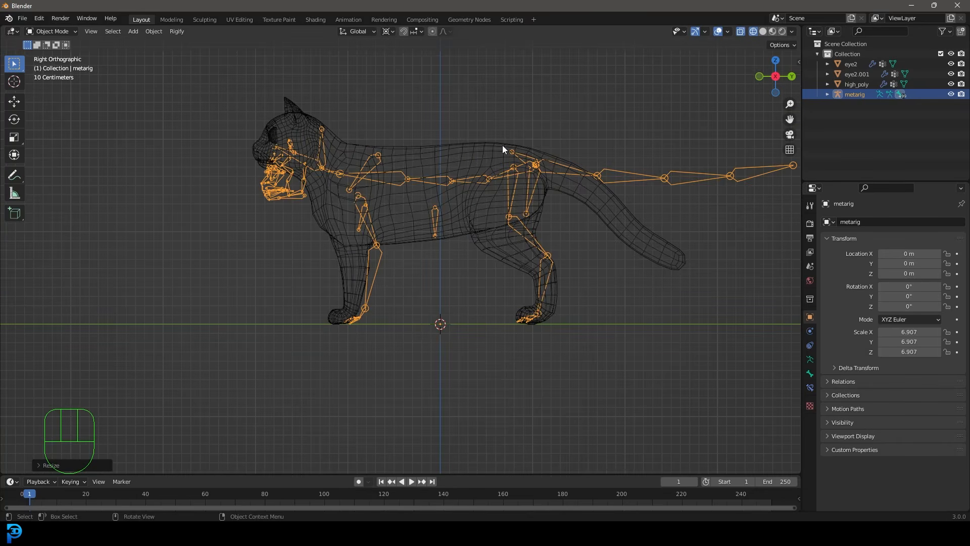
middle_click_drag(548, 210, 491, 240, "shift")
key("s")
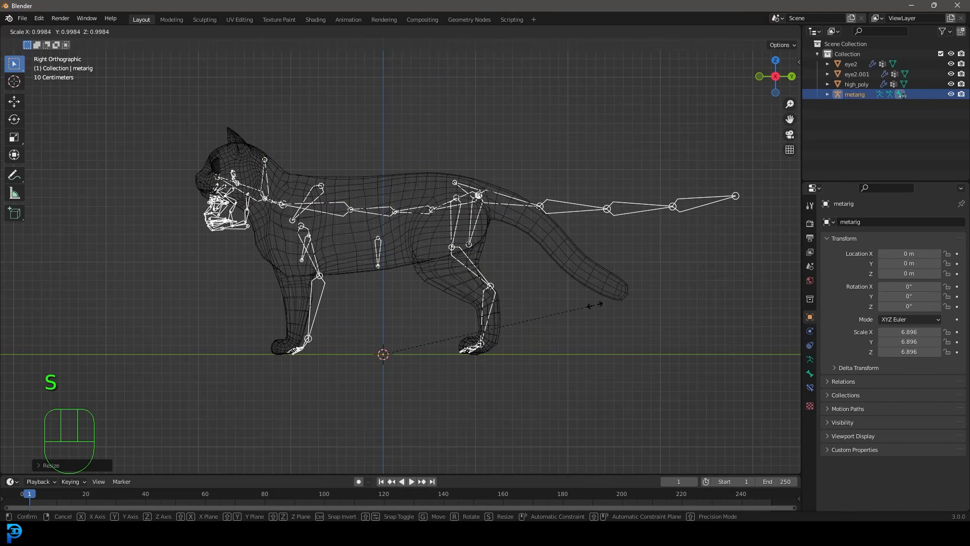
left_click(594, 305)
Apply the scale of the meta-rig.
scroll(557, 255, "up", 2)
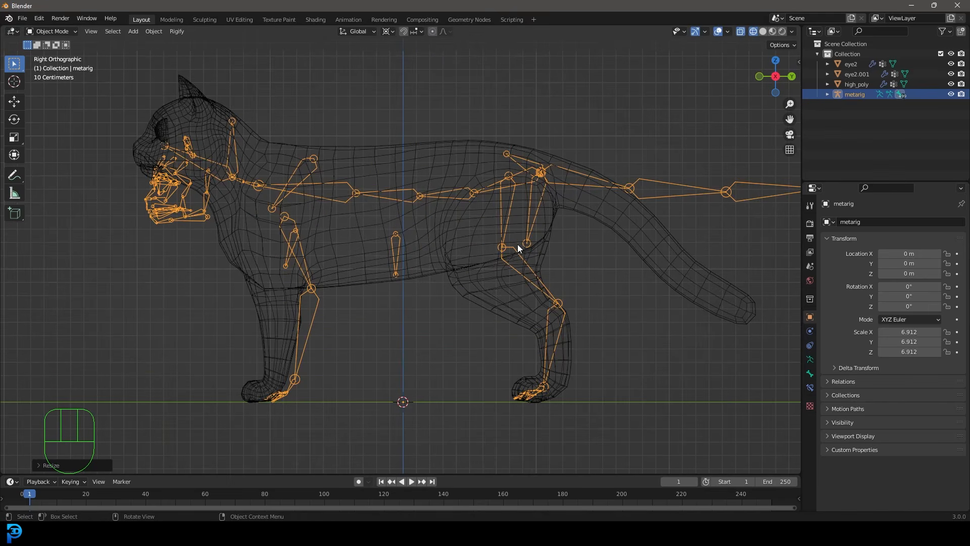
key("ctrl+a")
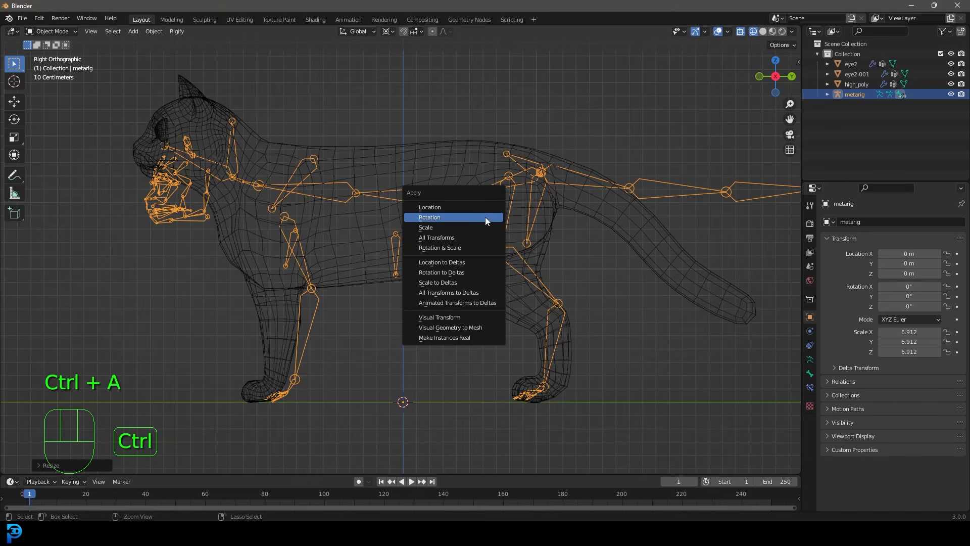
left_click(447, 229)
Enter Edit Mode on the meta-rig in the right orthographic view.
scroll(454, 213, "down", 3)
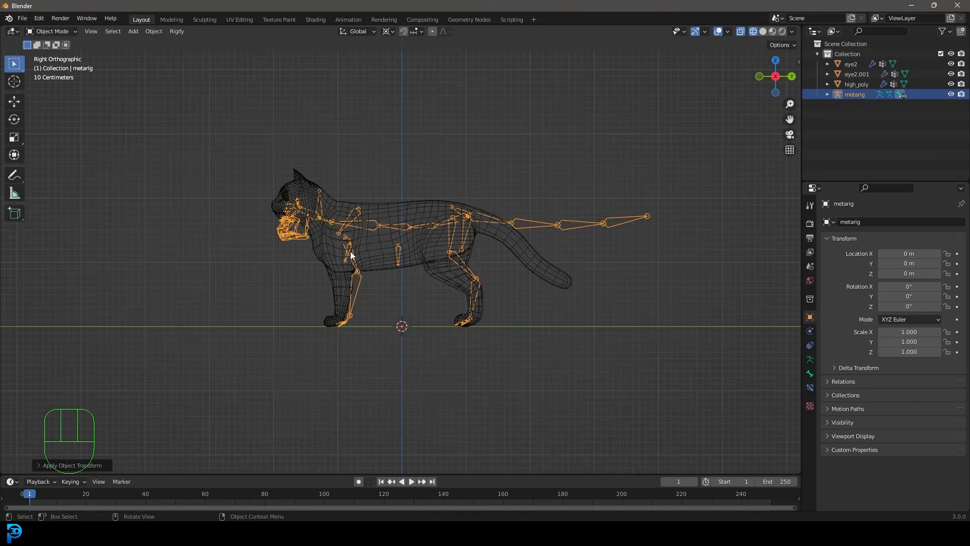
middle_click_drag(453, 213, 429, 211)
key("Tab")
key("KP_3")
scroll(417, 211, "up", 2)
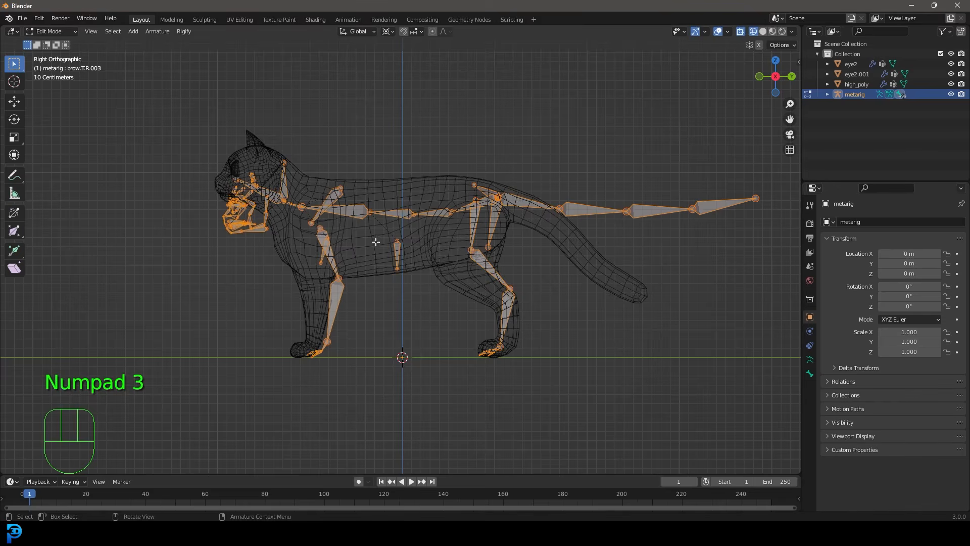
middle_click_drag(376, 242, 488, 250)
left_click_drag(417, 153, 383, 121)
middle_click_drag(383, 126, 398, 149)
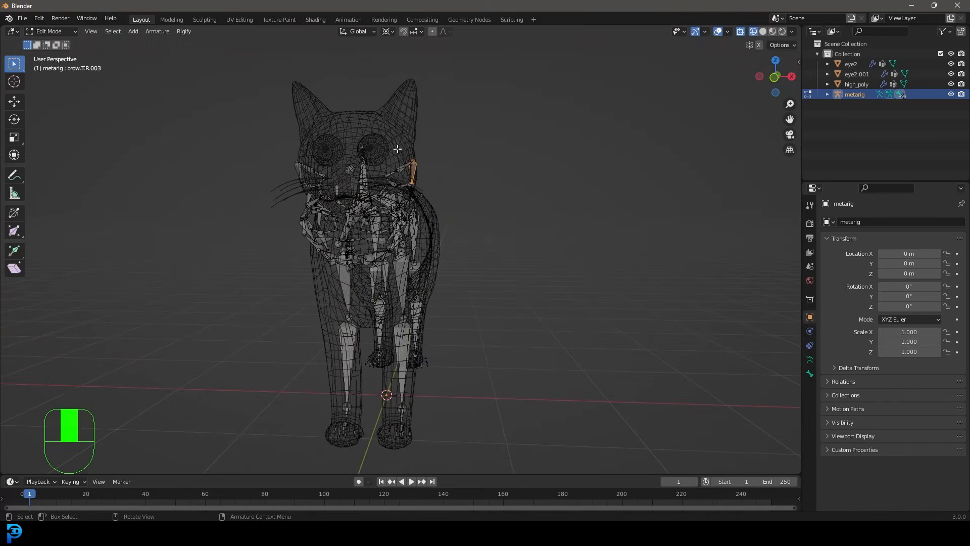
key("g")
right_click(445, 80)
left_click_drag(272, 191, 307, 125)
key("g")
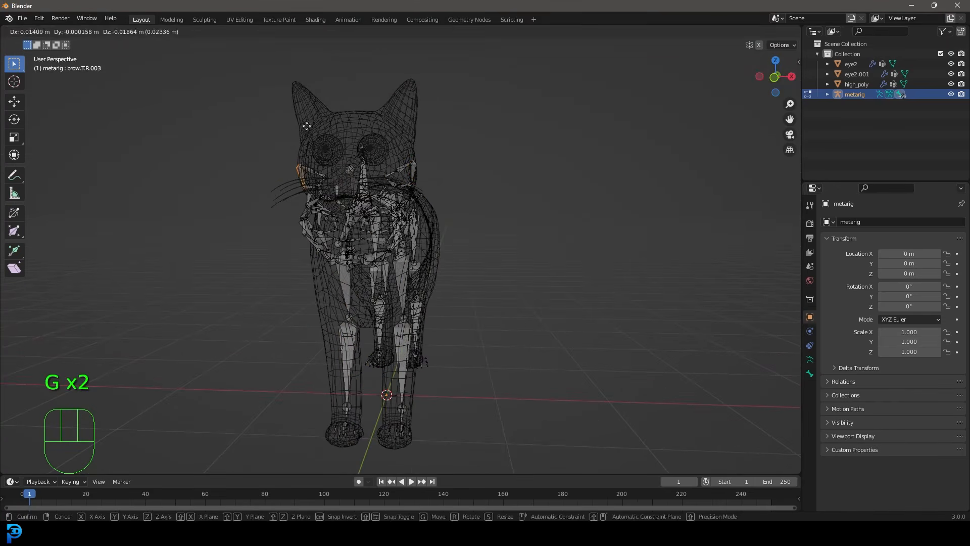
right_click(386, 142)
middle_click_drag(401, 171, 411, 180)
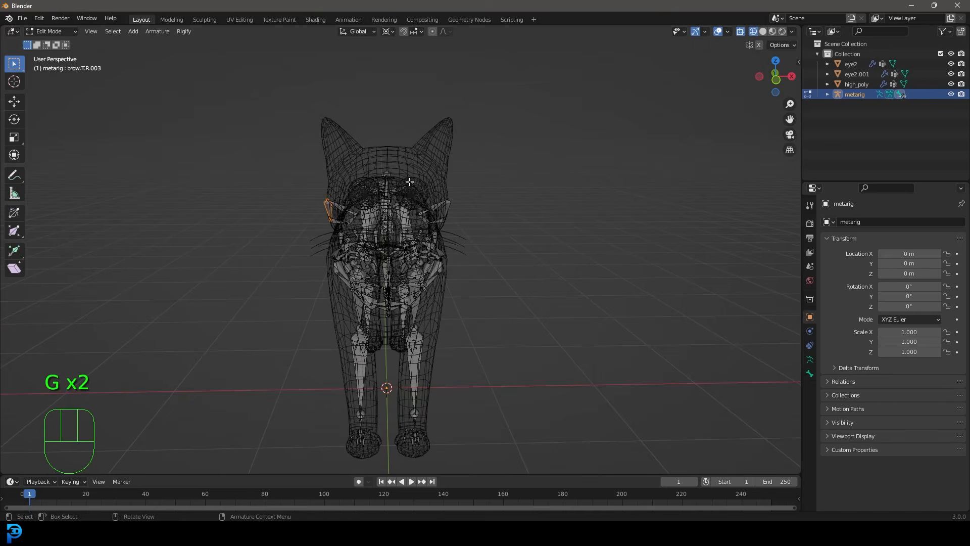
Turn on X-axis mirror editing for the armature and test it by trying to move an ear bone in the front view.
key("KP_1")
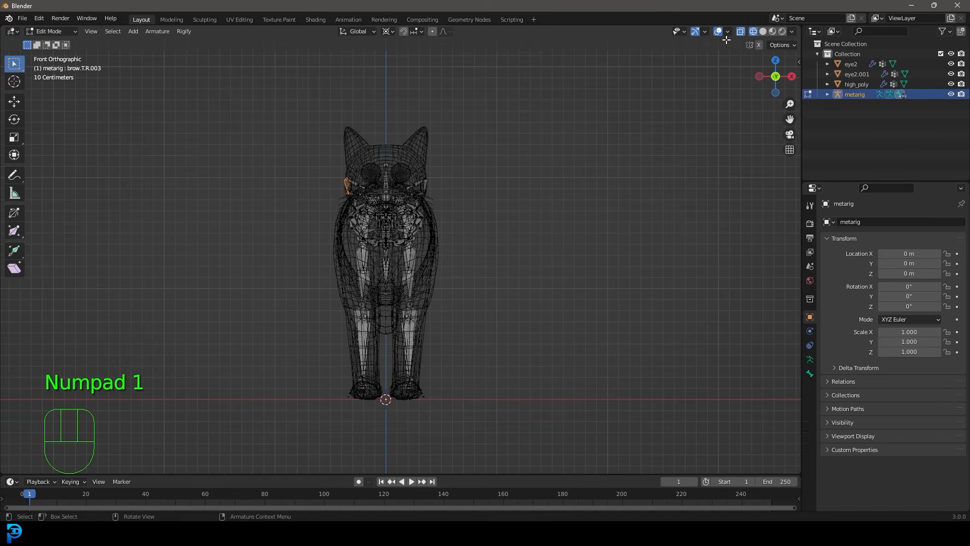
left_click(760, 45)
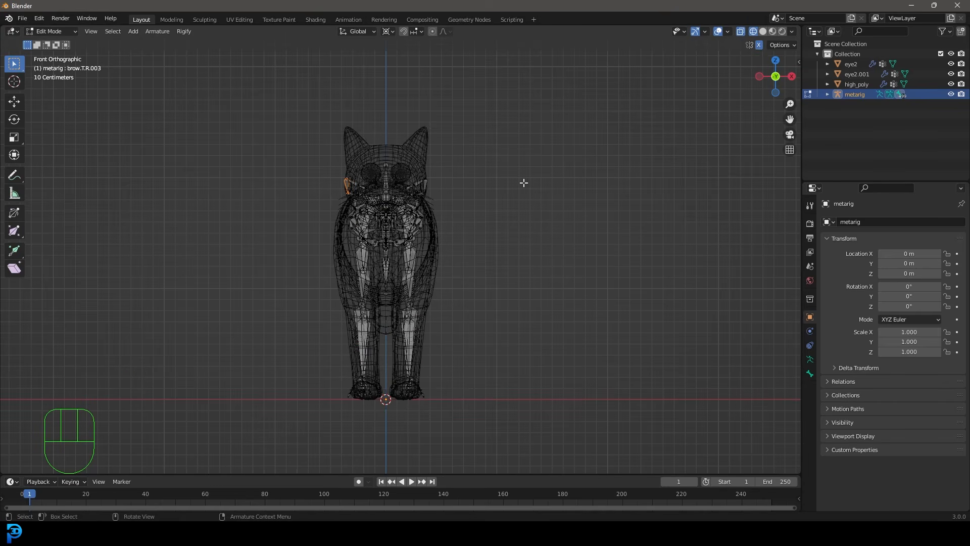
scroll(523, 182, "up", 2)
left_click_drag(470, 167, 423, 117)
scroll(470, 223, "up", 1)
key("g")
right_click(480, 143)
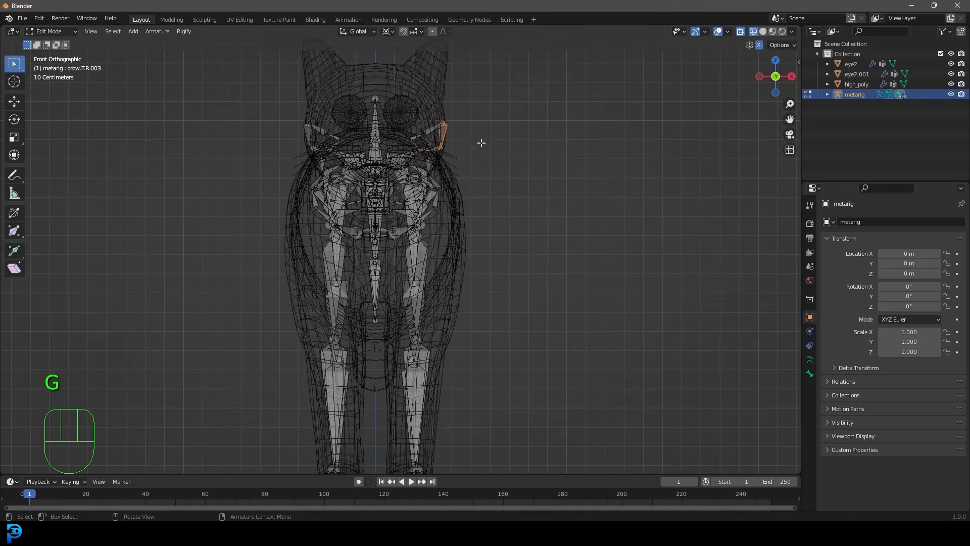
Set the right orthographic view to solid shading with X-ray enabled to show the bones through the mesh.
scroll(480, 144, "down", 4)
key("z")
left_click(515, 145)
scroll(465, 215, "up", 3)
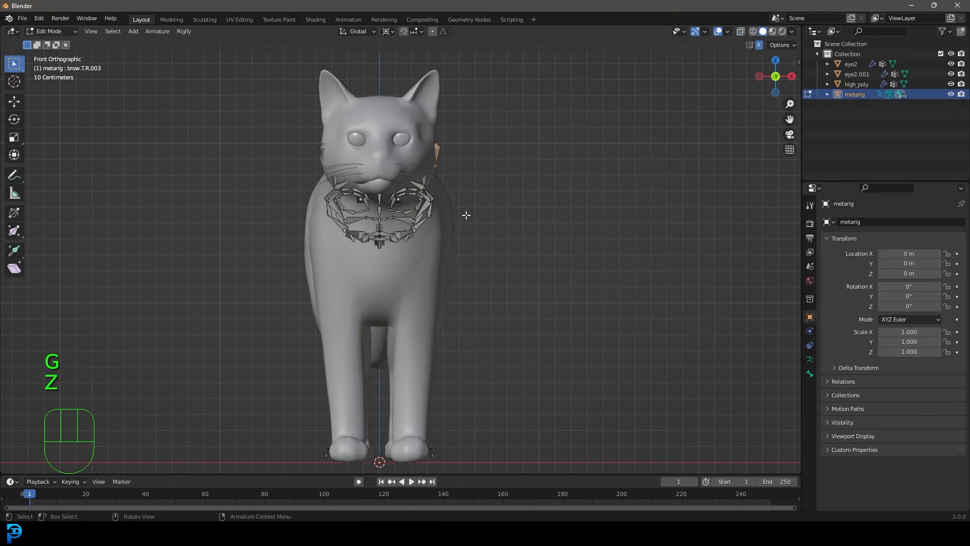
key("KP_3")
scroll(464, 217, "down", 3)
scroll(414, 204, "up", 4)
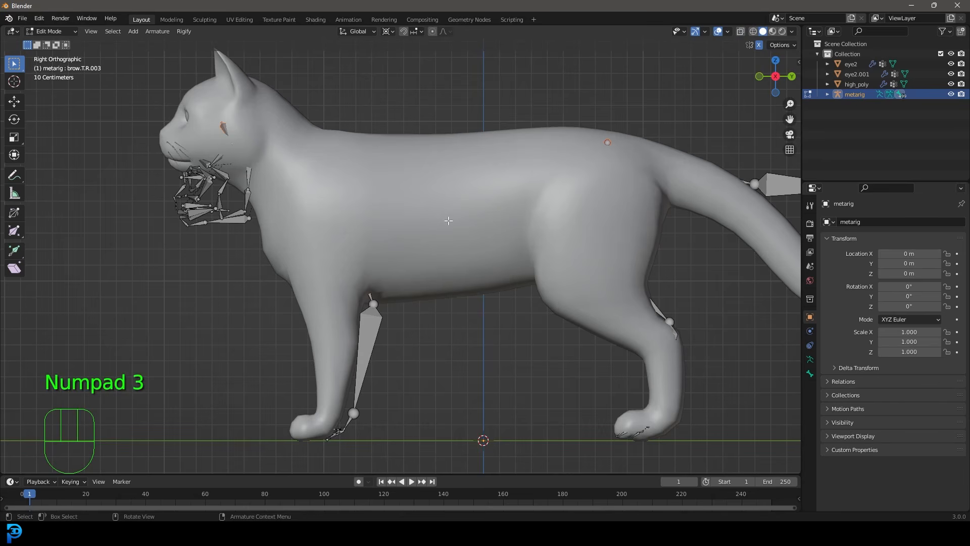
key("z")
left_click(353, 184)
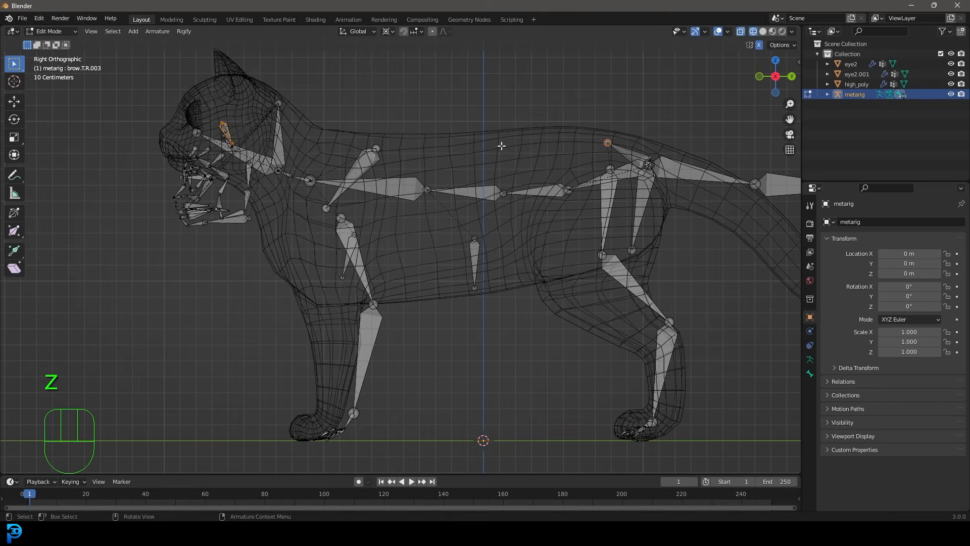
middle_click_drag(413, 172, 419, 199, "shift")
key("z")
left_click(480, 199)
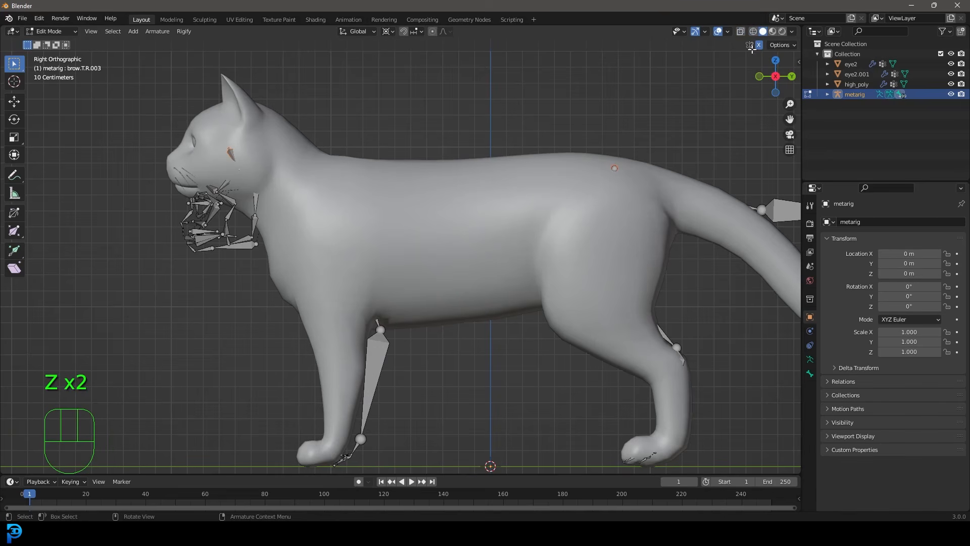
left_click(741, 31)
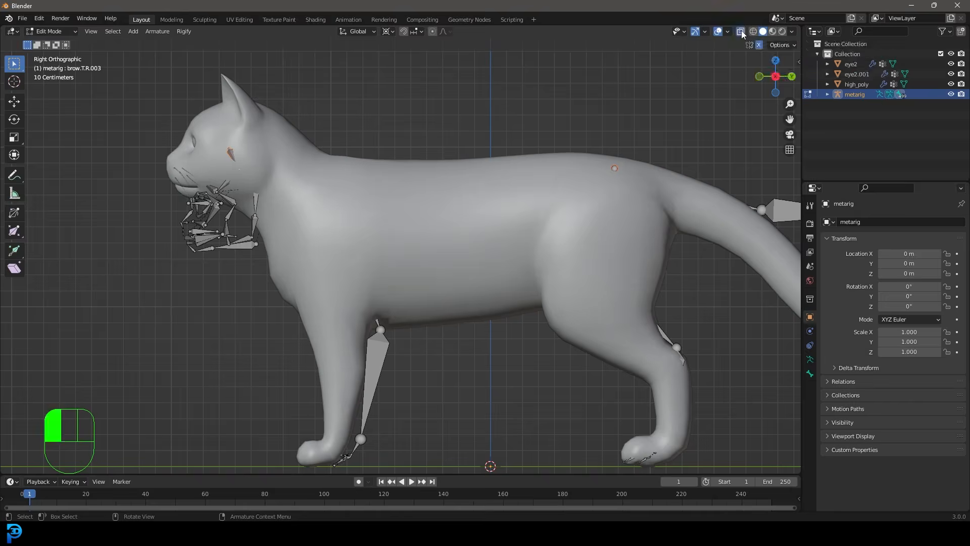
Select the front paw bones with the wrist joint and move them about 0.16 m forward and 0.03 m up into the paws.
middle_click_drag(333, 206, 386, 194, "shift")
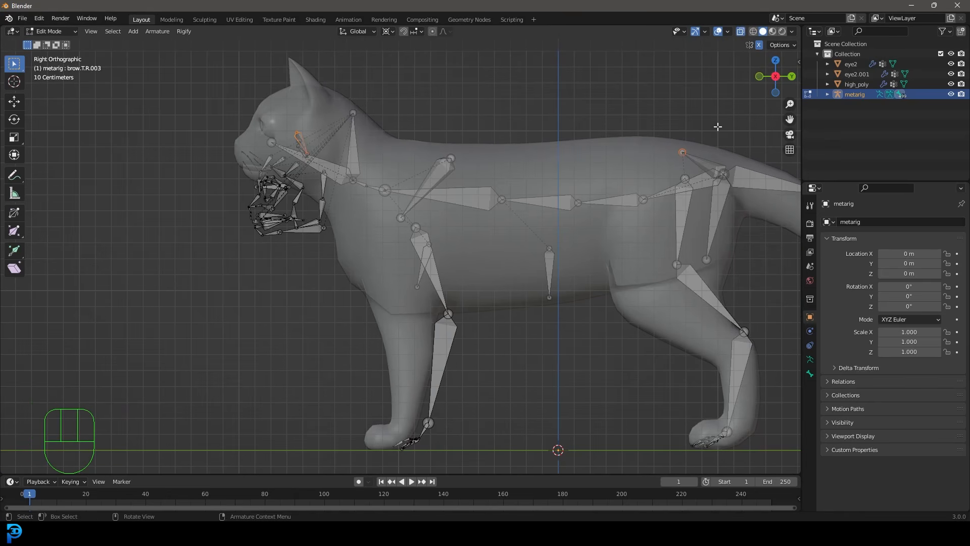
middle_click_drag(478, 282, 379, 194, "shift")
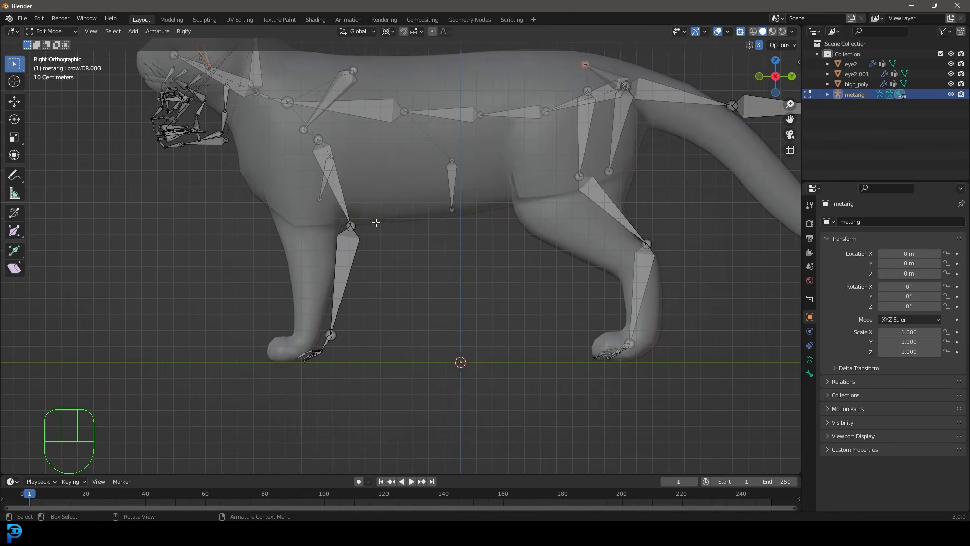
middle_click_drag(381, 306, 383, 334, "shift")
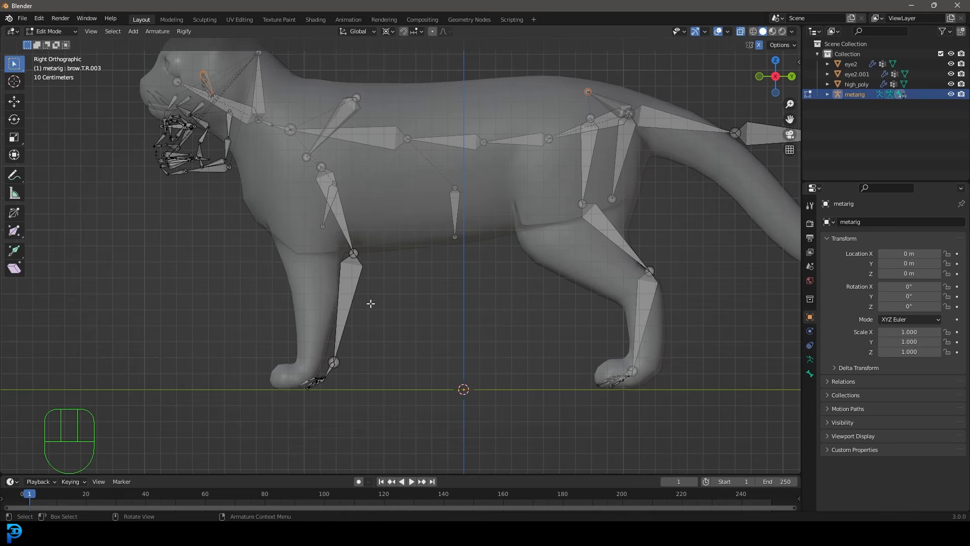
scroll(371, 303, "up", 1)
middle_click_drag(363, 397, 422, 304, "shift")
left_click_drag(472, 371, 273, 223)
scroll(327, 301, "up", 4)
middle_click_drag(354, 343, 452, 304, "shift")
scroll(460, 313, "up", 2)
key("g")
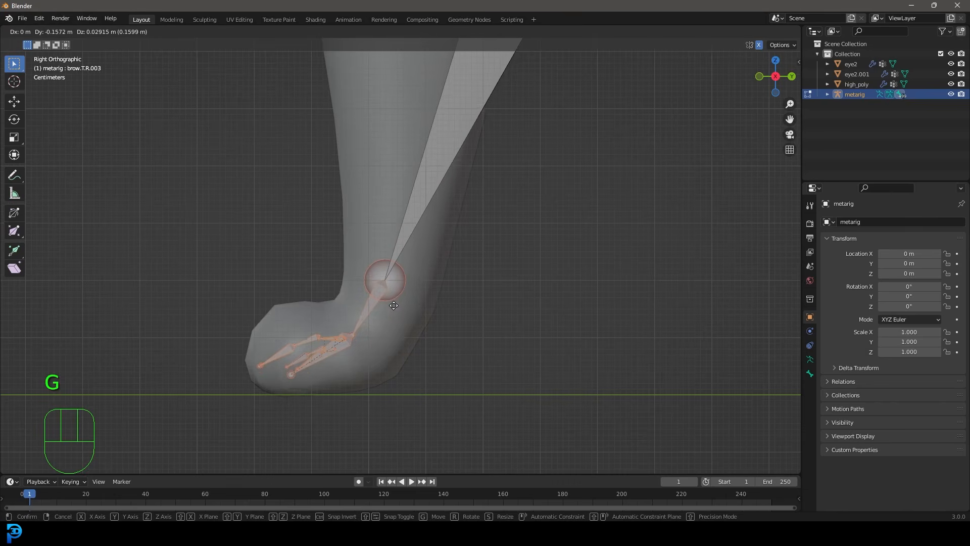
left_click(394, 305)
scroll(384, 311, "down", 4)
middle_click_drag(373, 318, 318, 274)
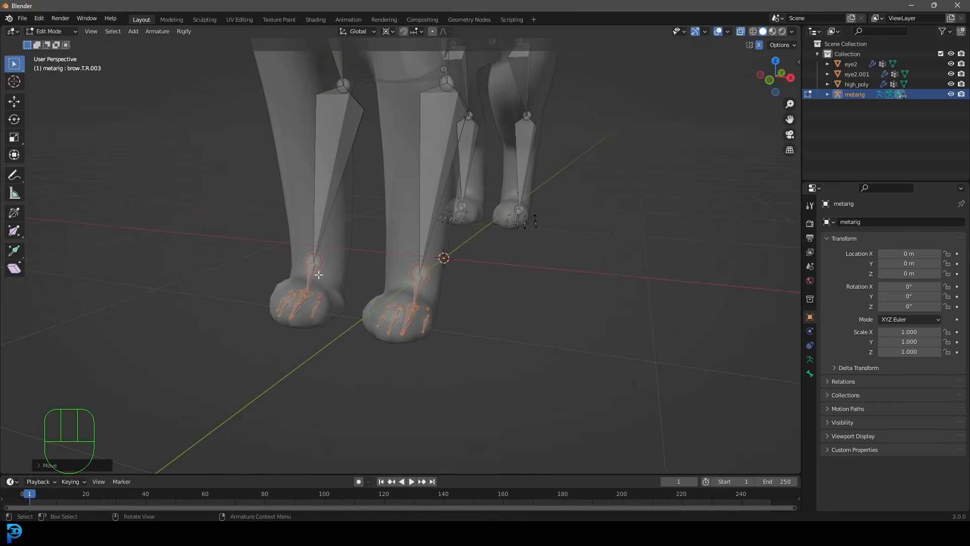
Move the front legs' elbow joint forward and slightly down to about Y -0.783 m, Z 0.823 m.
key("KP_3")
middle_click_drag(429, 238, 423, 431, "shift")
scroll(455, 404, "up", 1)
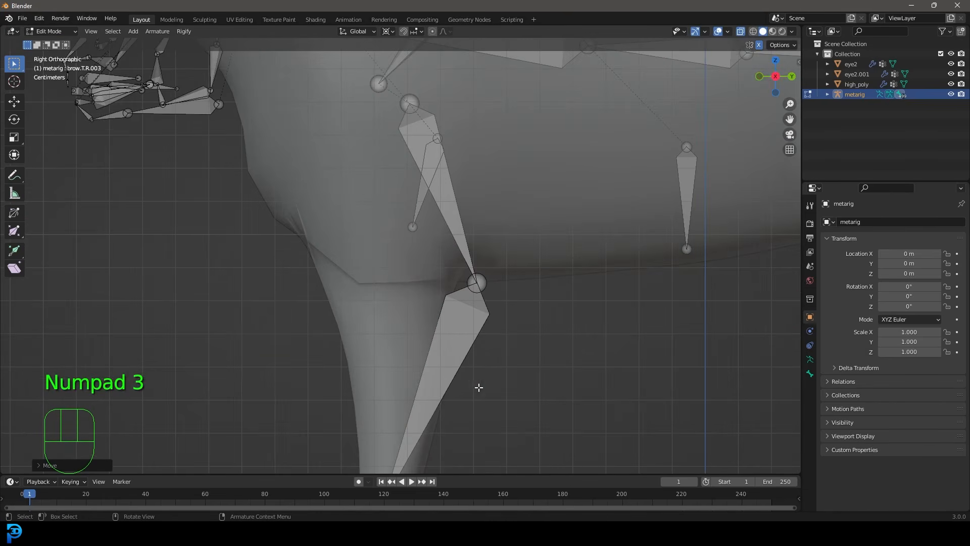
left_click_drag(537, 339, 454, 255)
scroll(452, 268, "up", 2)
key("g")
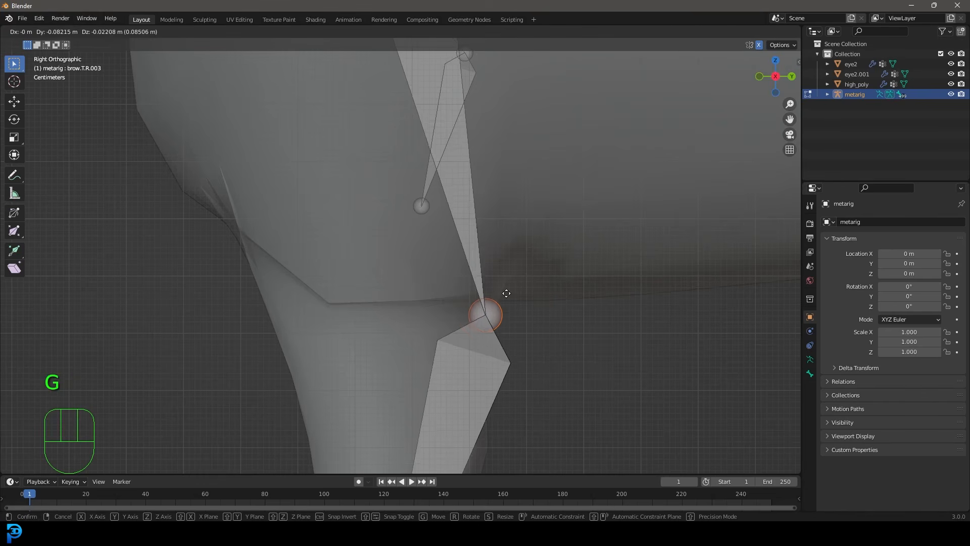
left_click(502, 297)
scroll(474, 373, "down", 4)
scroll(474, 373, "down", 3)
scroll(438, 329, "up", 4)
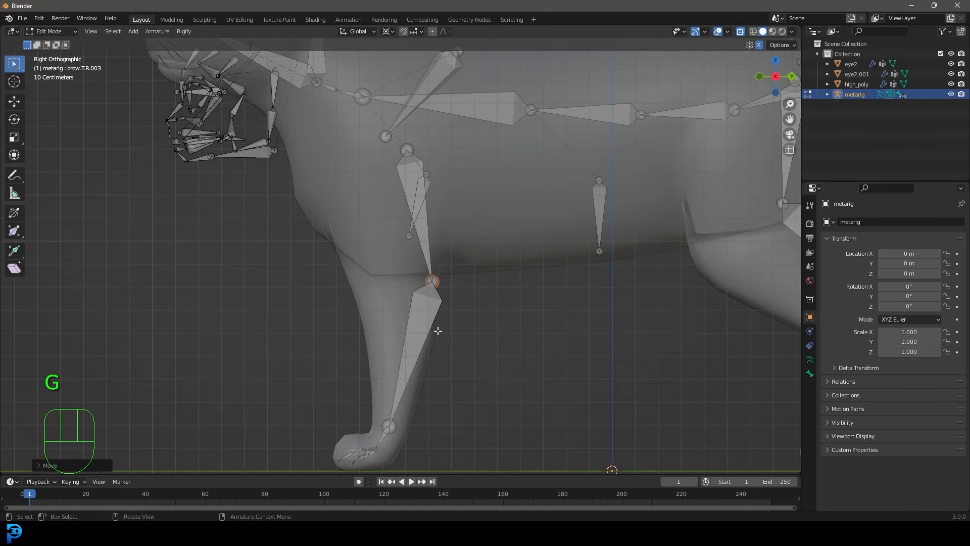
Examine the names of the front leg's lower bones and the paw's base bone in the bone properties.
left_click(438, 329)
left_click(810, 373)
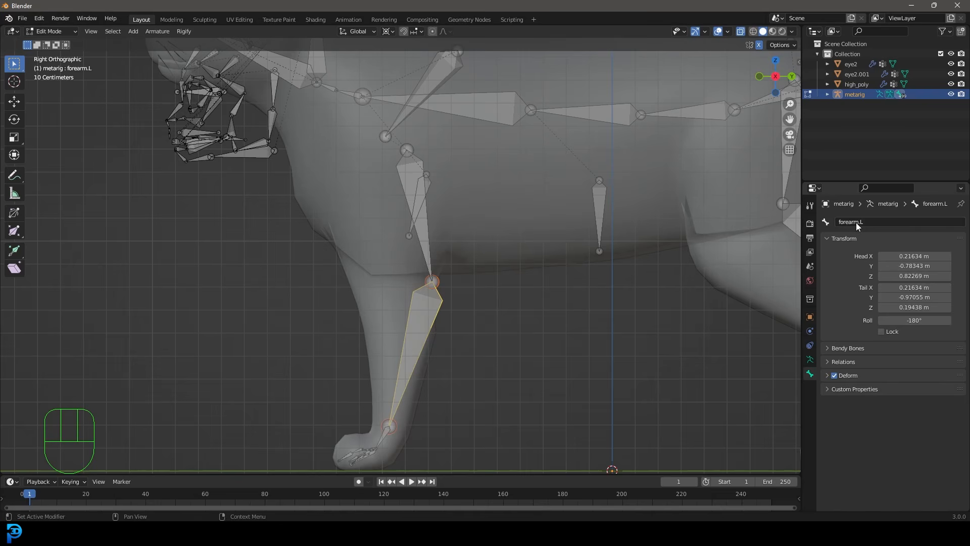
scroll(445, 303, "down", 3)
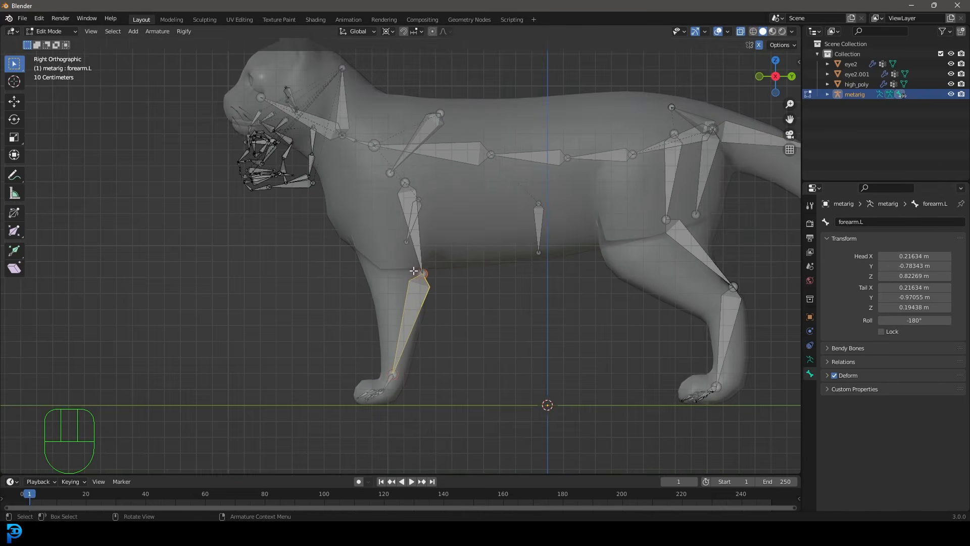
scroll(452, 295, "up", 3)
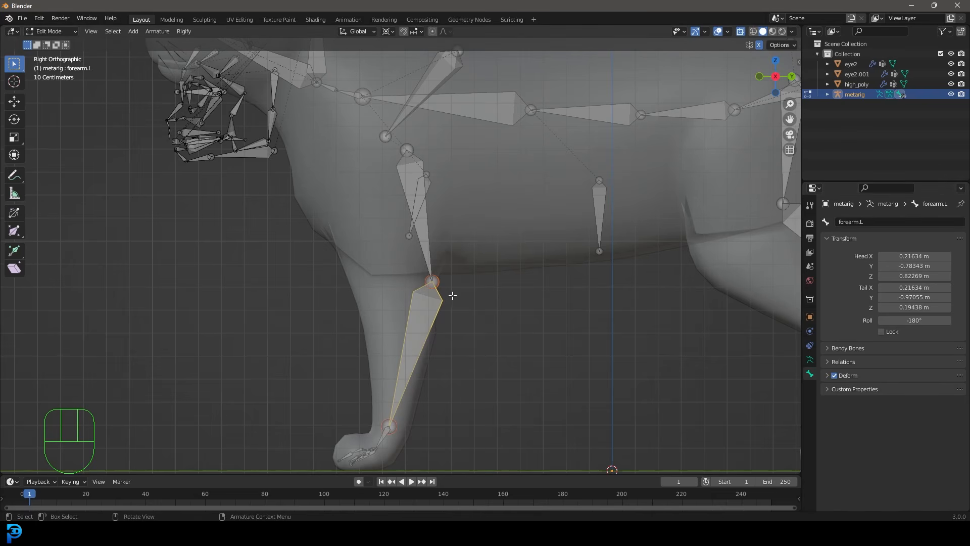
left_click(384, 437)
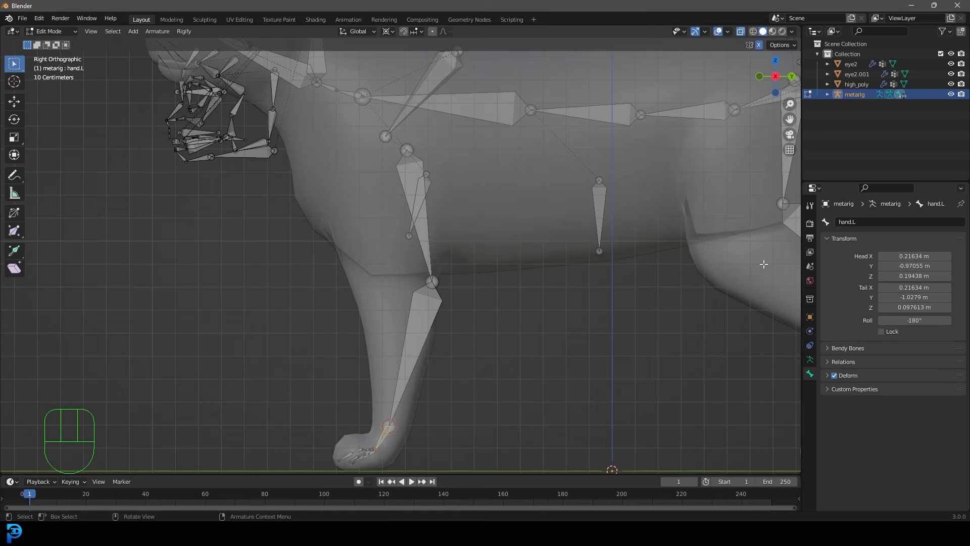
Move the upper arm bones forward and down, and lower the elbow joint to about Y -0.889 m, Z 0.601 m.
left_click(397, 144)
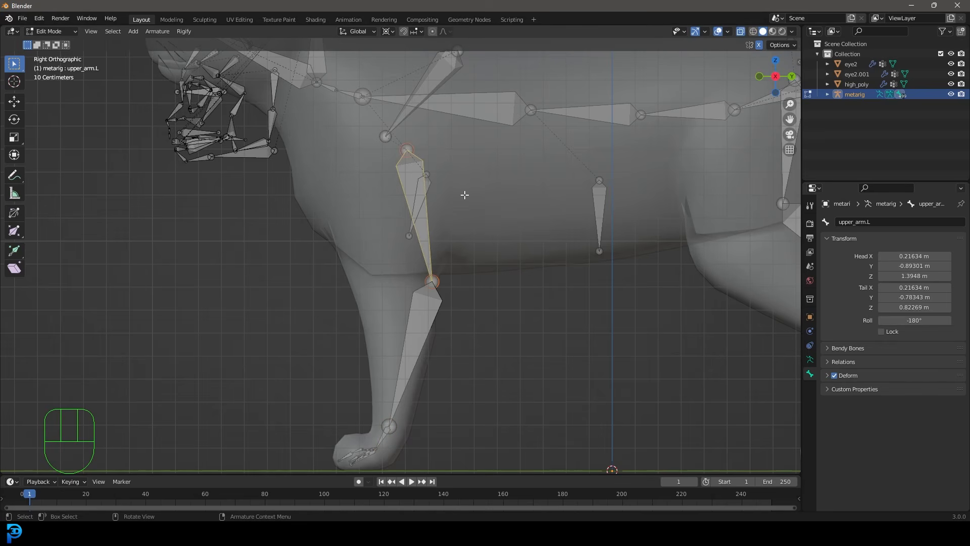
key("g")
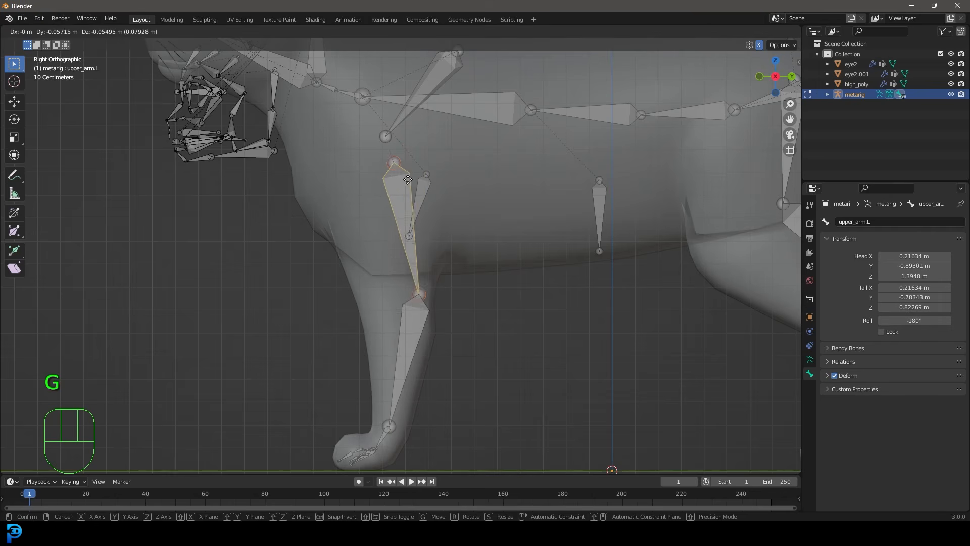
left_click(417, 327)
left_click(416, 330)
key("g")
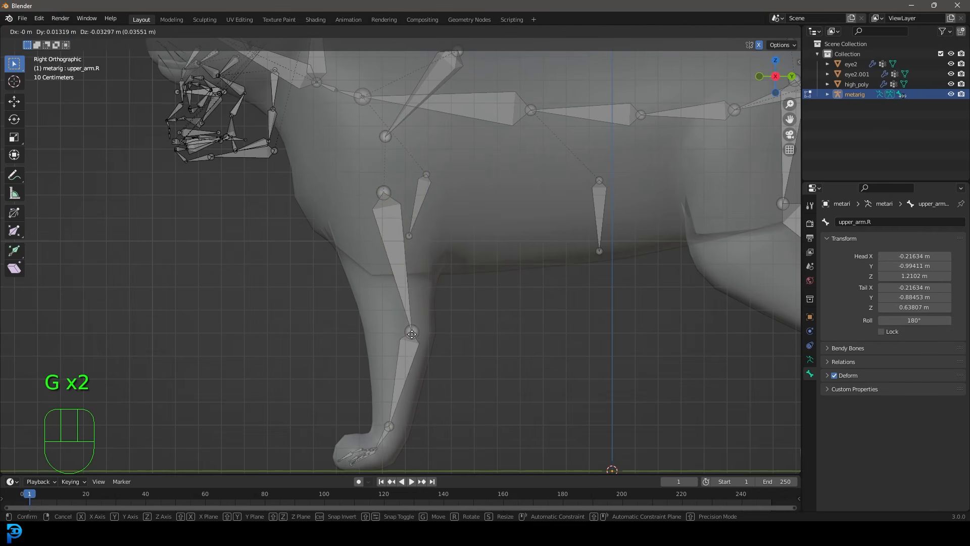
left_click(415, 332)
Deselect all bones and move the hind legs' hock joint down to the bend at the back of the leg.
scroll(535, 296, "down", 3)
middle_click_drag(572, 319, 516, 290, "shift")
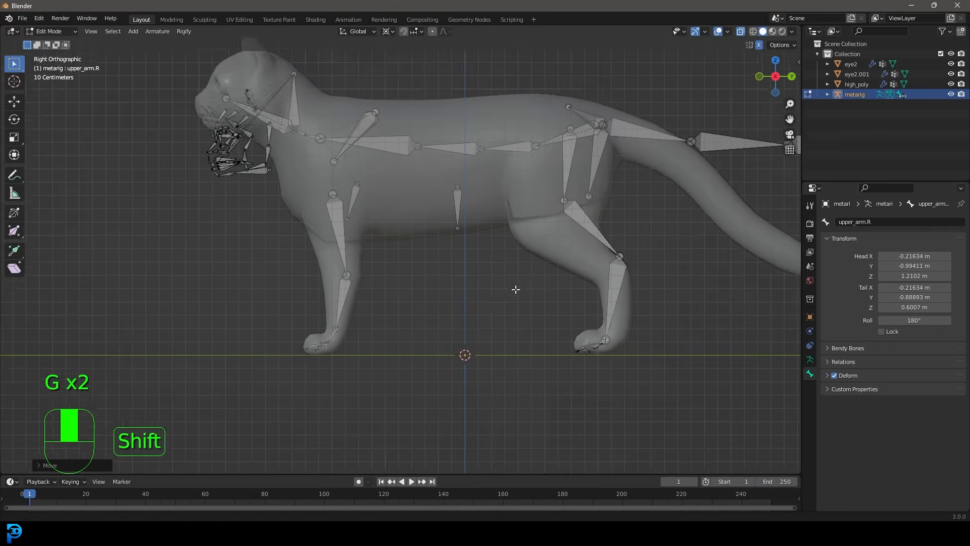
key("alt+a")
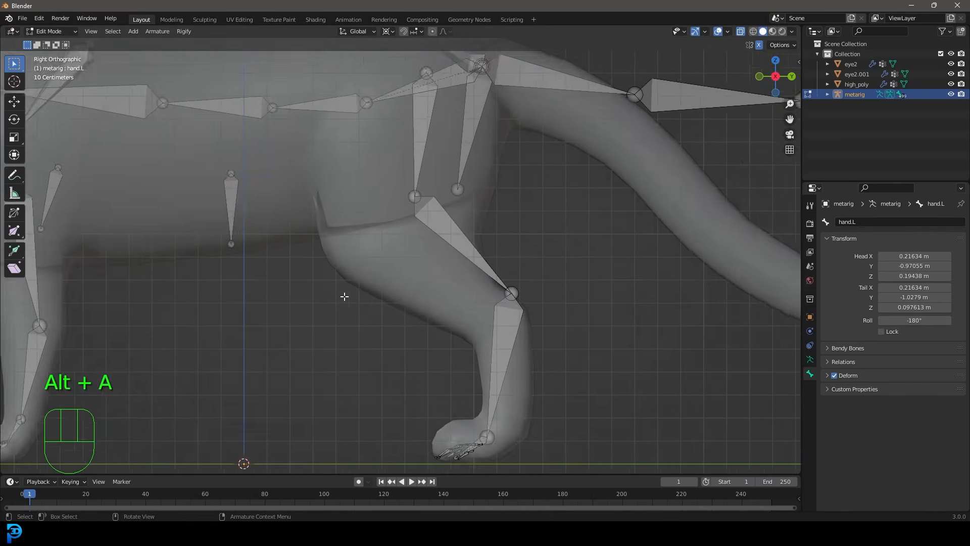
scroll(344, 296, "up", 1)
middle_click_drag(556, 357, 523, 281, "shift")
scroll(524, 281, "up", 1)
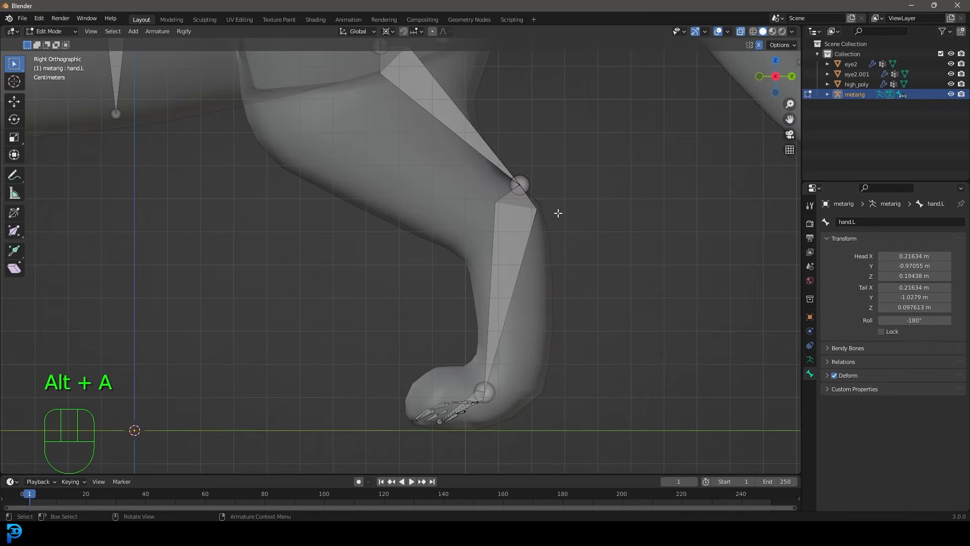
left_click(520, 185)
key("g")
left_click(539, 217)
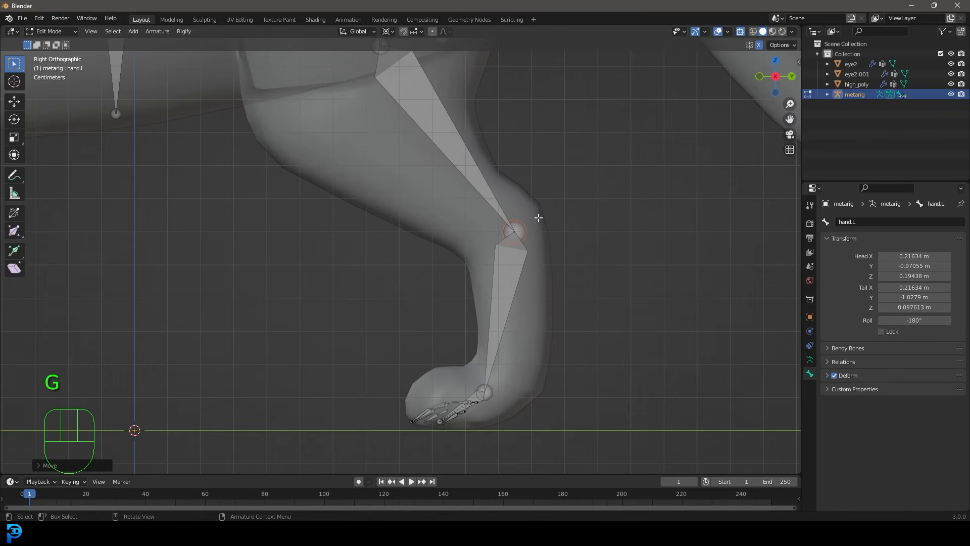
Select the hind paw bones with the ankle joint and move them slightly up and back inside the paw.
middle_click_drag(526, 405, 518, 351, "shift")
scroll(503, 379, "up", 2)
left_click_drag(513, 389, 326, 285)
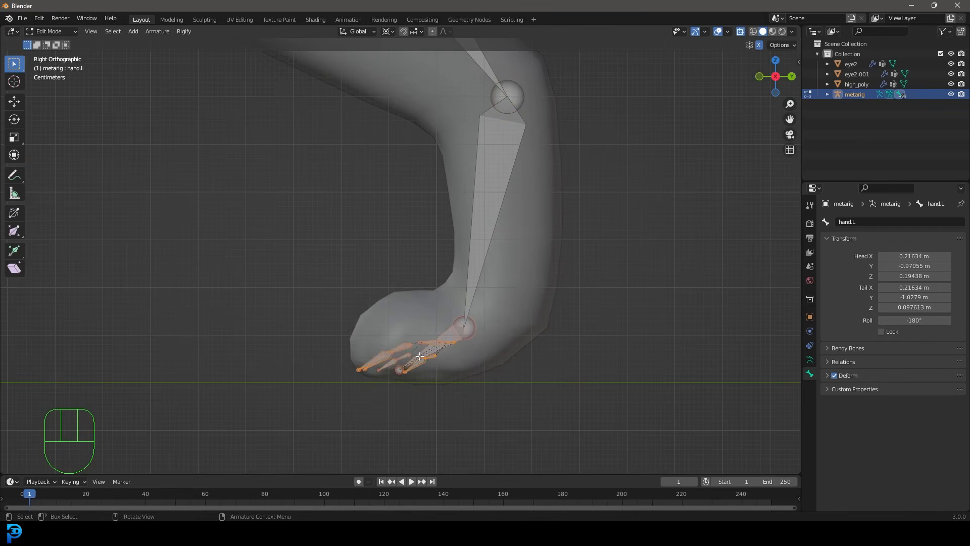
key("g")
left_click(438, 342)
scroll(459, 275, "down", 4)
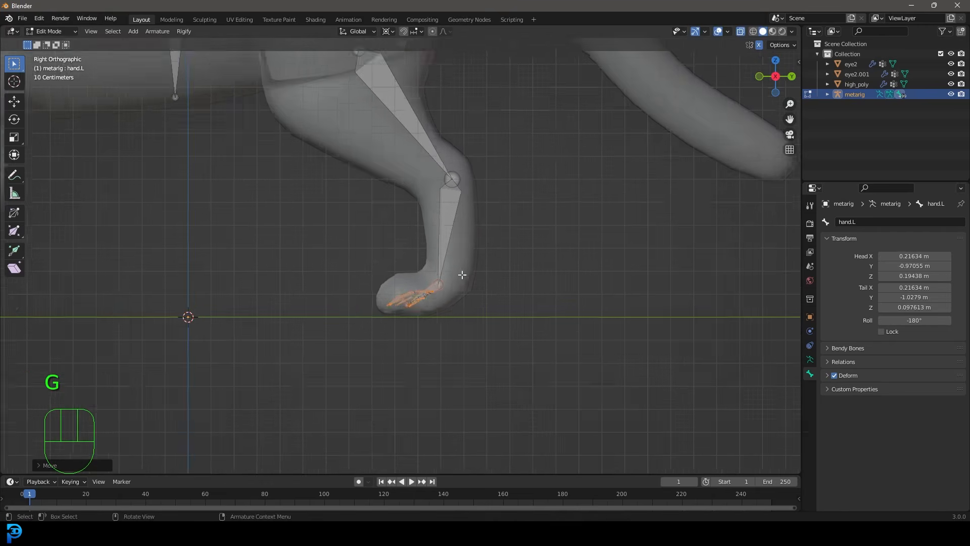
Move the hind legs' knee joint forward and down toward the front edge of the thigh.
middle_click_drag(387, 156, 462, 353, "shift")
scroll(462, 354, "up", 3)
left_click(445, 250)
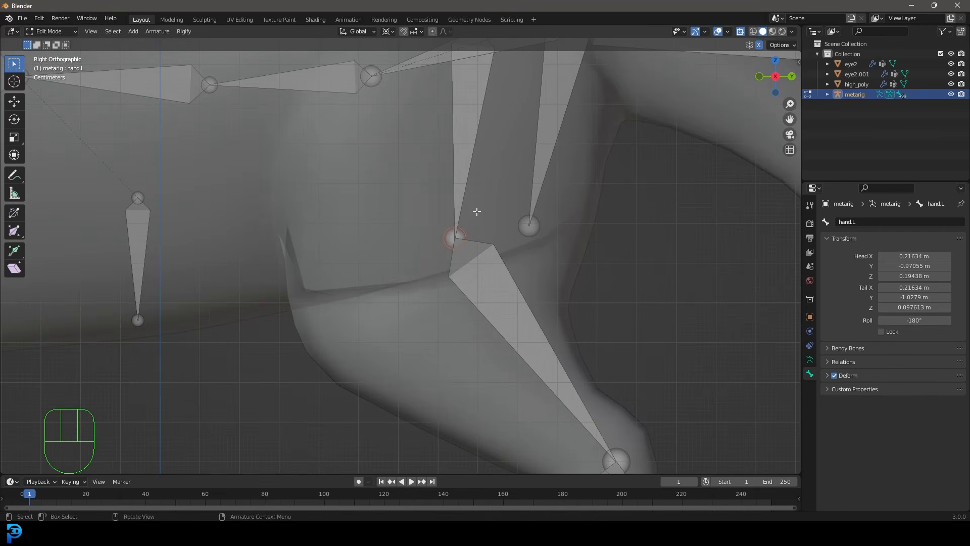
key("g")
left_click(407, 297)
scroll(472, 180, "down", 5)
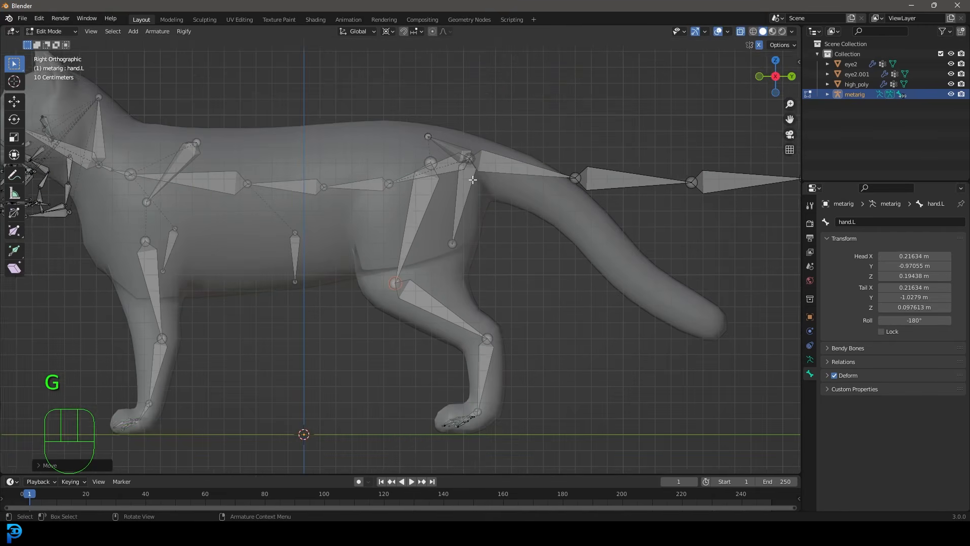
Select the pelvis bones with the hip end of the spine and move them slightly forward inside the hindquarters.
middle_click_drag(472, 179, 453, 221, "shift")
left_click_drag(335, 98, 498, 273)
scroll(500, 253, "up", 1)
key("g")
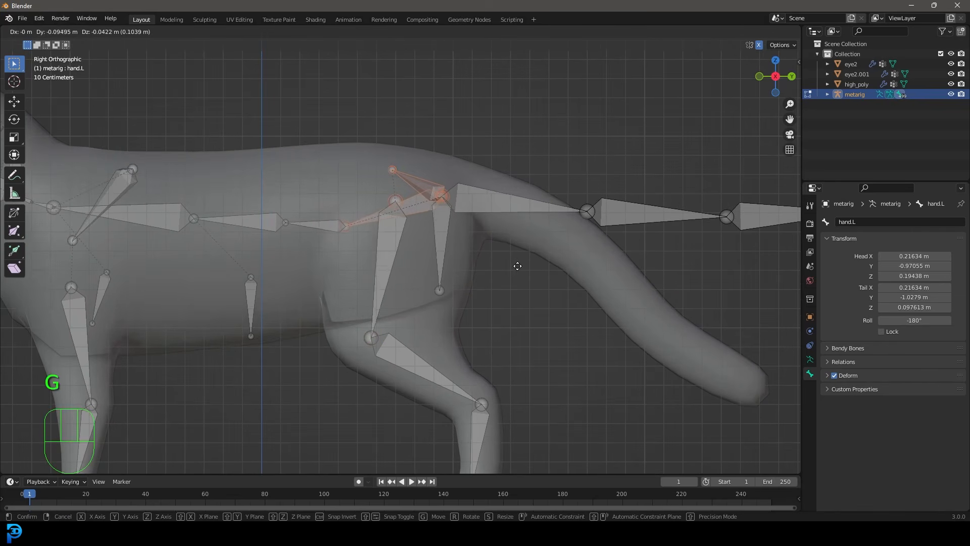
left_click(516, 265)
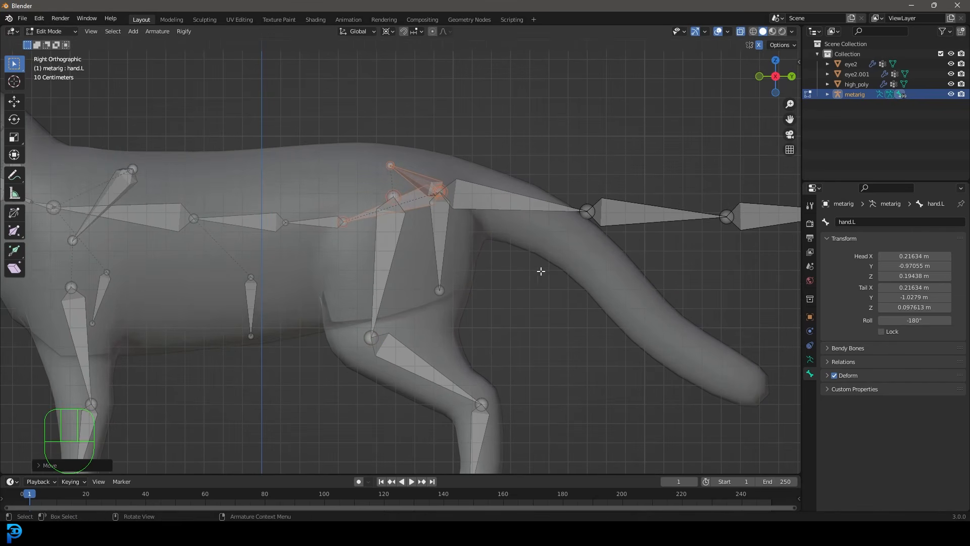
Move the first two tail joints behind the tail base forward and down so they follow the mesh tail.
scroll(566, 263, "down", 5)
scroll(556, 289, "up", 3)
left_click(380, 223)
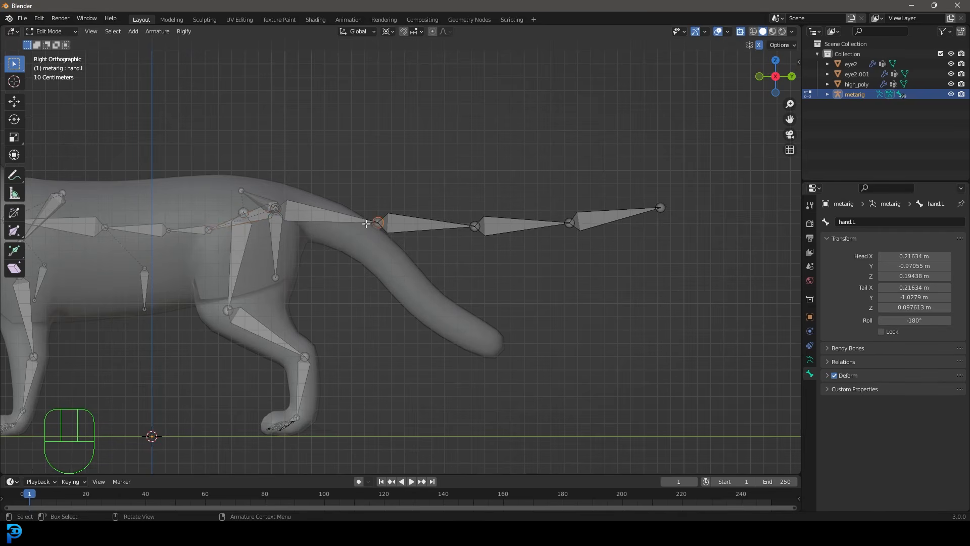
scroll(393, 225, "up", 1)
middle_click_drag(393, 225, 505, 263, "shift")
key("g")
left_click(458, 268)
left_click_drag(635, 289, 592, 246)
key("g")
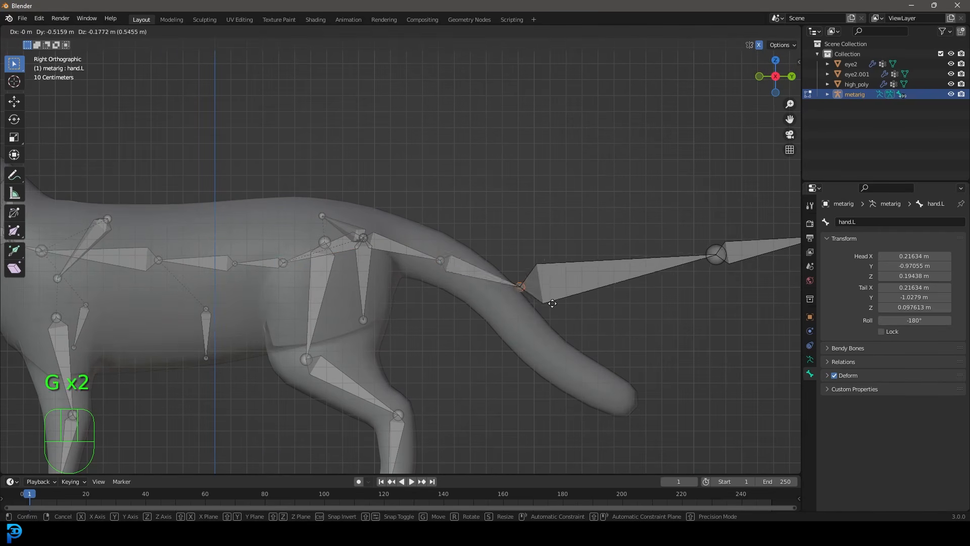
left_click(516, 316)
Move the third tail joint into the lower part of the tail and place the end of the last tail bone at the mesh tail's tip.
left_click_drag(749, 292, 710, 245)
key("g")
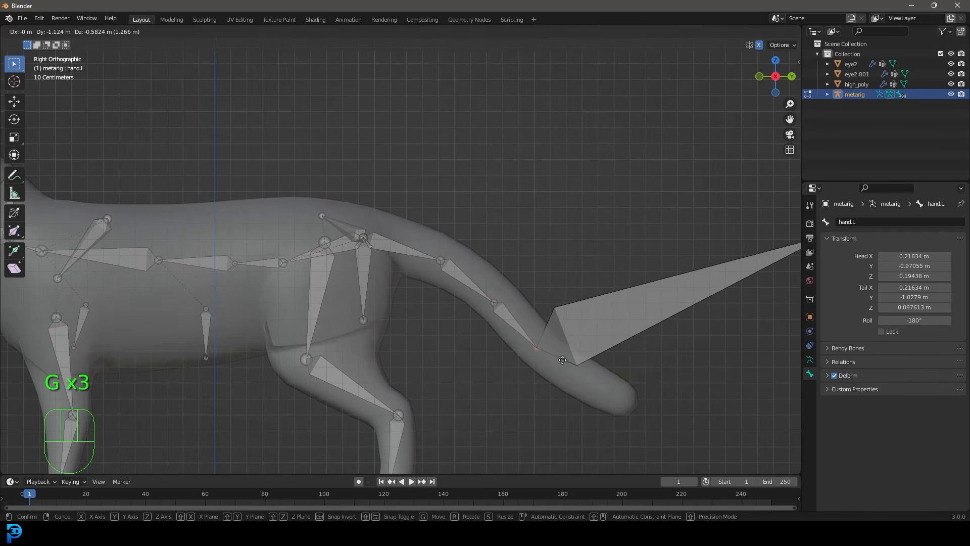
left_click(562, 360)
scroll(576, 353, "down", 1)
left_click_drag(766, 297, 736, 210)
key("g")
left_click(591, 393)
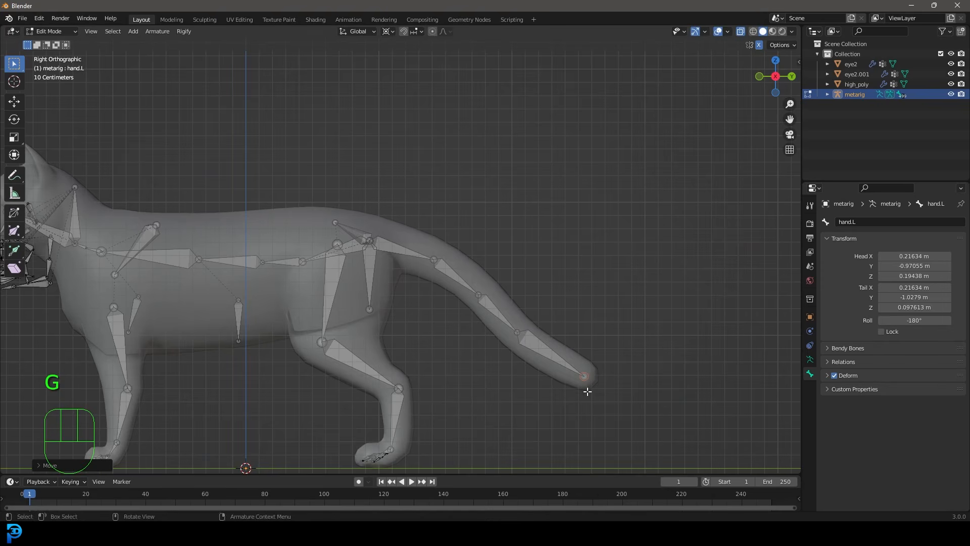
Adjust the third tail joint and the first tail joint to centre them along the mesh tail's curve.
left_click_drag(530, 360, 518, 331)
key("g")
left_click(528, 339)
scroll(484, 251, "up", 3)
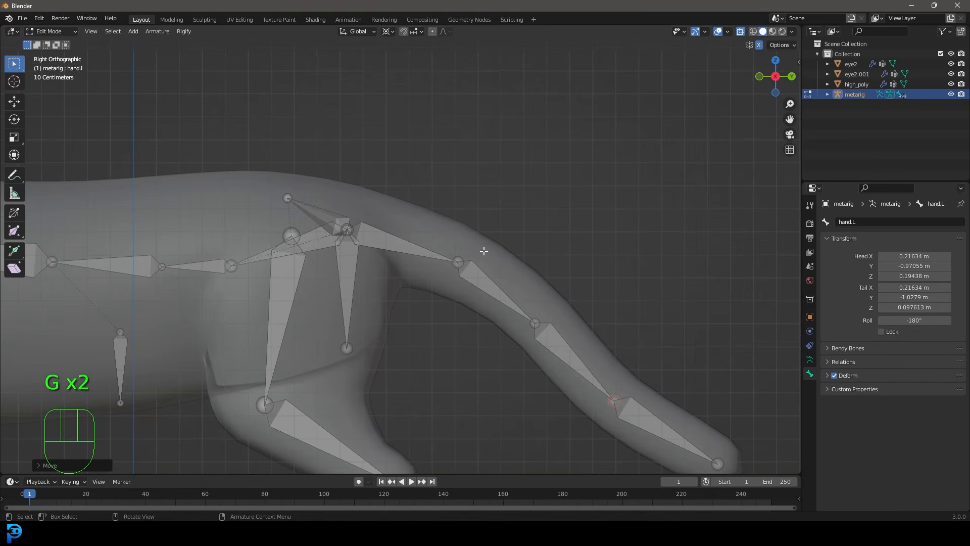
left_click_drag(439, 234, 485, 263)
key("g")
left_click(473, 256)
Select all the head and face bones and set the transform pivot point to Median Point.
scroll(473, 256, "down", 4)
middle_click_drag(319, 276, 510, 257, "shift")
scroll(509, 258, "up", 2)
middle_click_drag(383, 304, 425, 250, "shift")
scroll(425, 250, "up", 1)
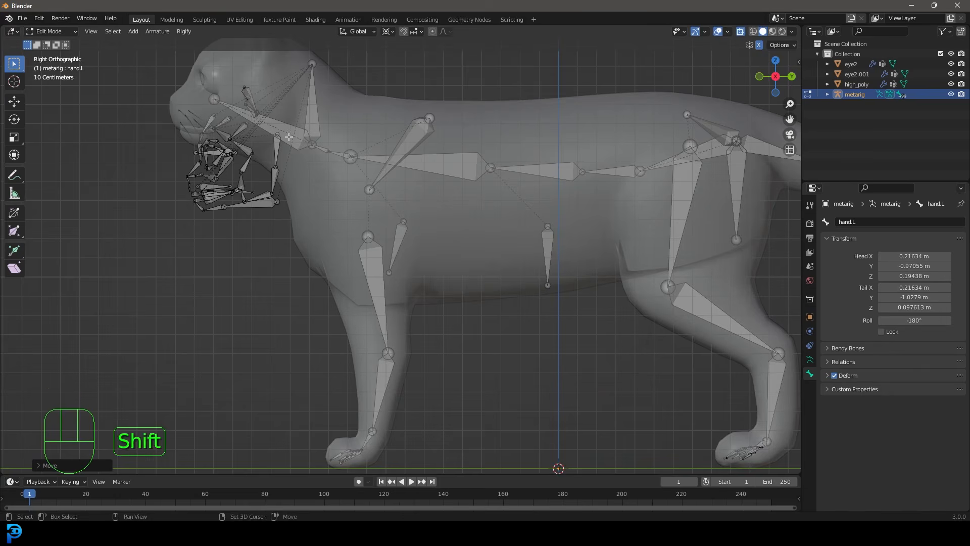
middle_click_drag(349, 219, 475, 323, "shift")
scroll(475, 324, "up", 1)
left_click_drag(244, 390, 478, 105)
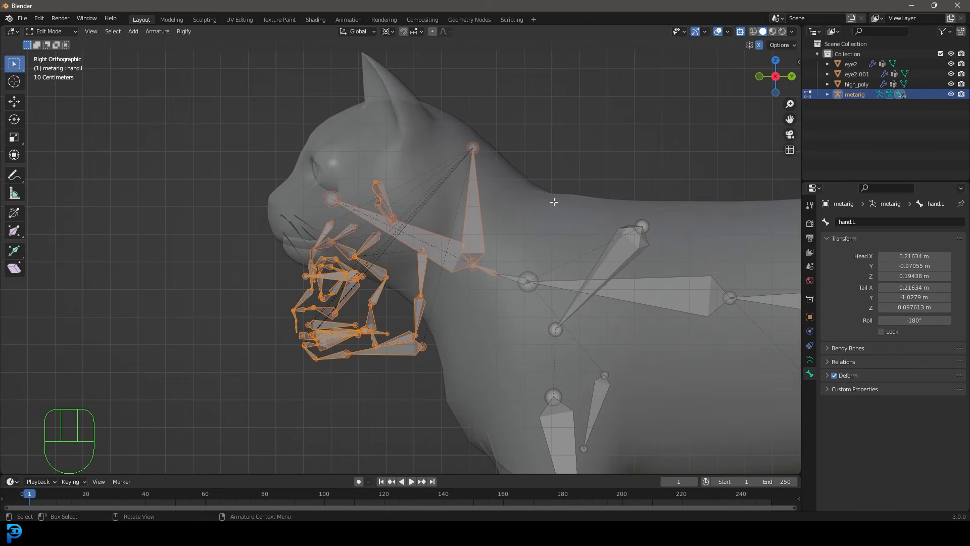
key("r")
left_click(392, 32)
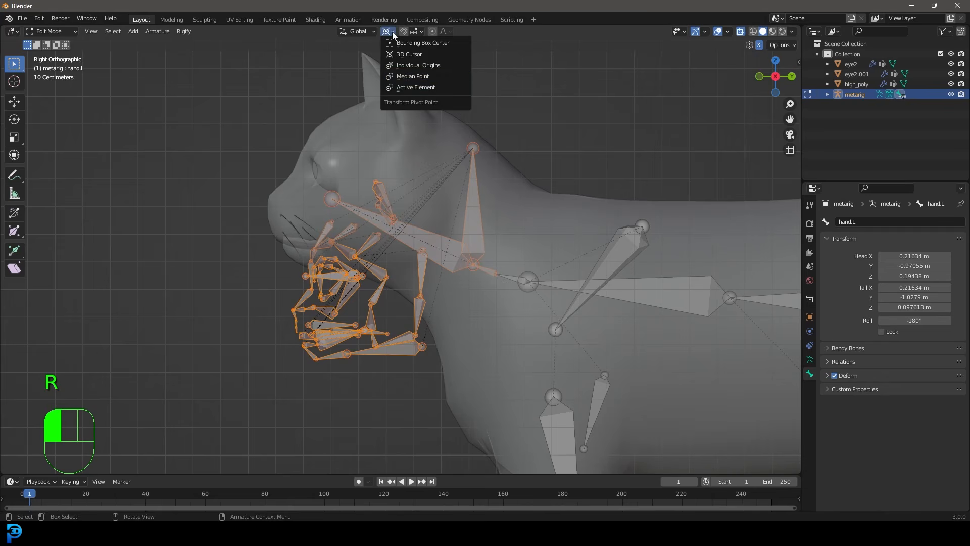
left_click(411, 76)
Rotate the head and face bones so the muzzle tilts upward, and move them up about 0.35 m into the cat's head.
scroll(458, 162, "up", 2)
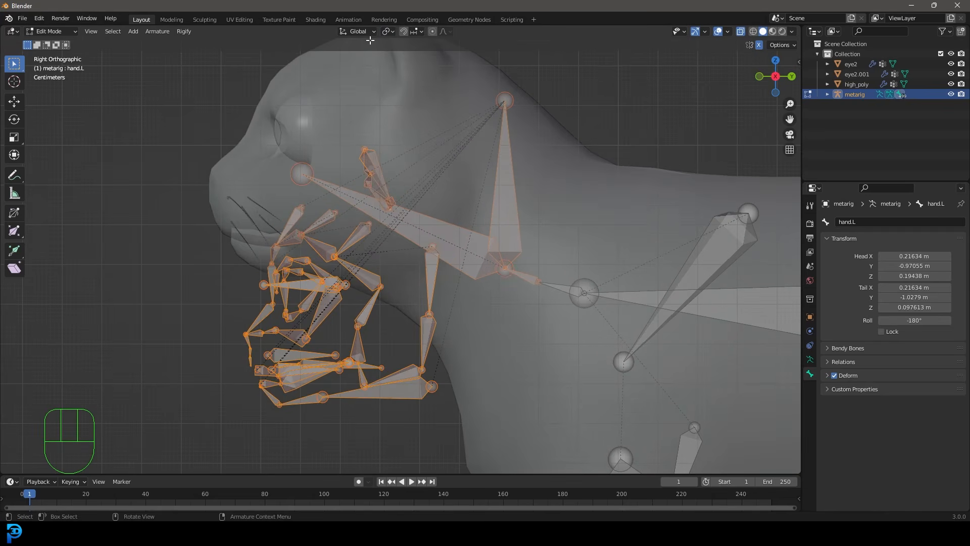
key("r")
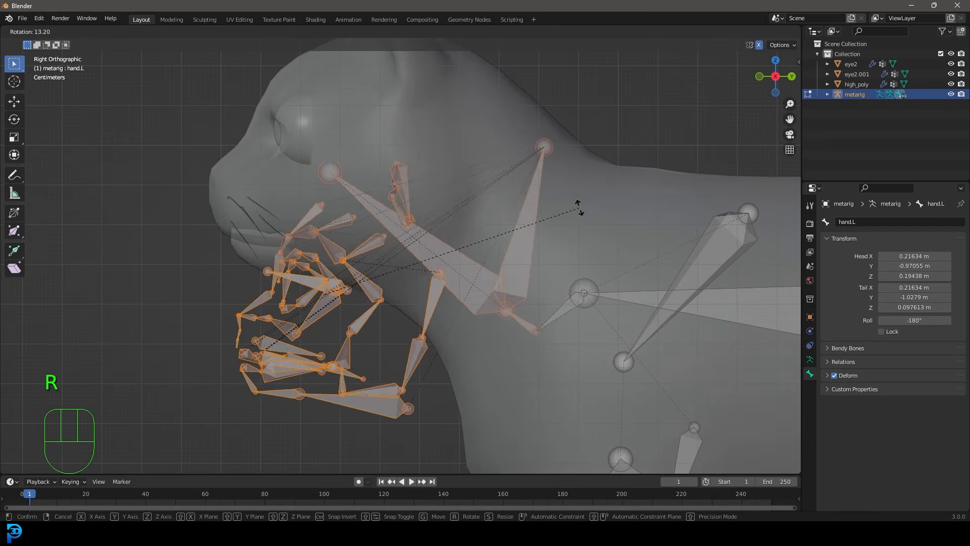
left_click(582, 235)
key("g")
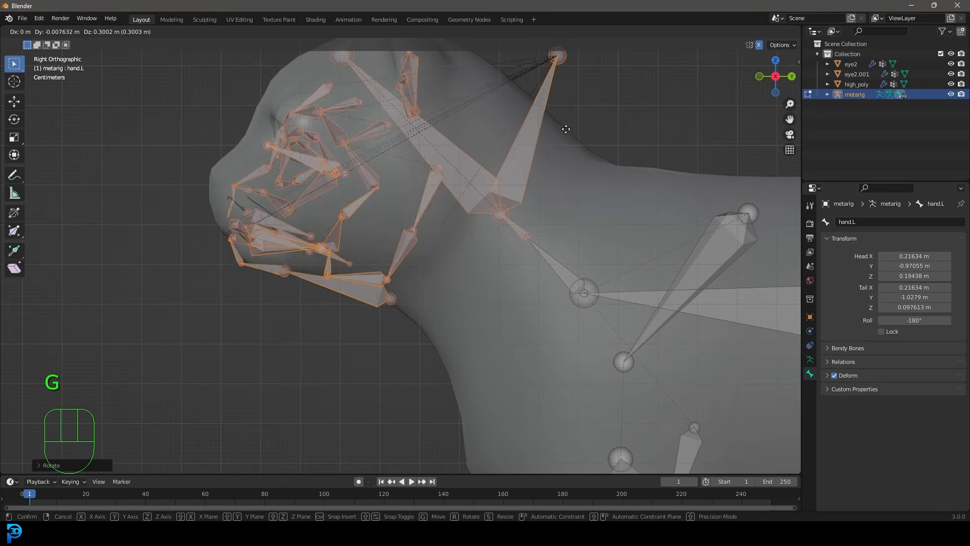
left_click(559, 111)
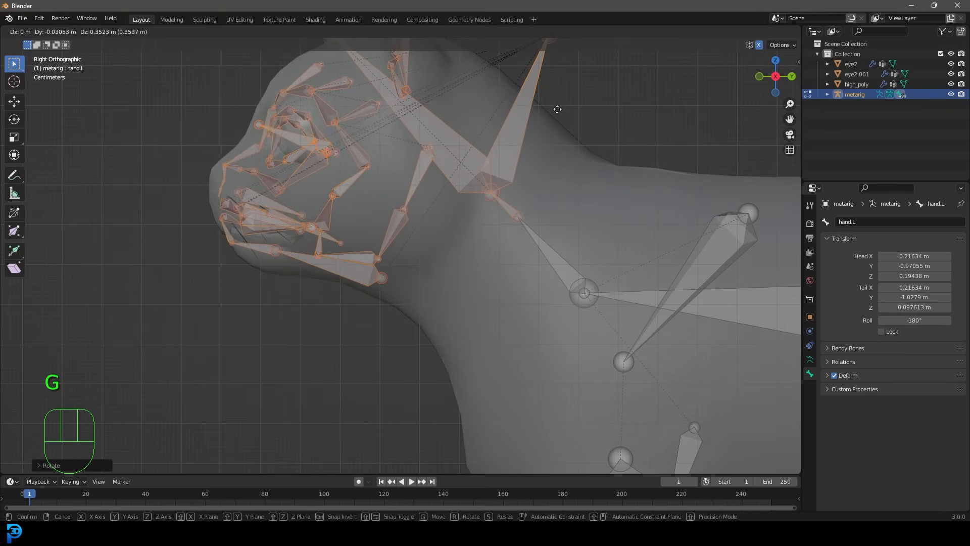
Rotate the head and face bones back by about 9.5 degrees to align them with the mesh face in side view.
scroll(427, 200, "down", 3)
middle_click_drag(362, 190, 468, 193)
key("KP_3")
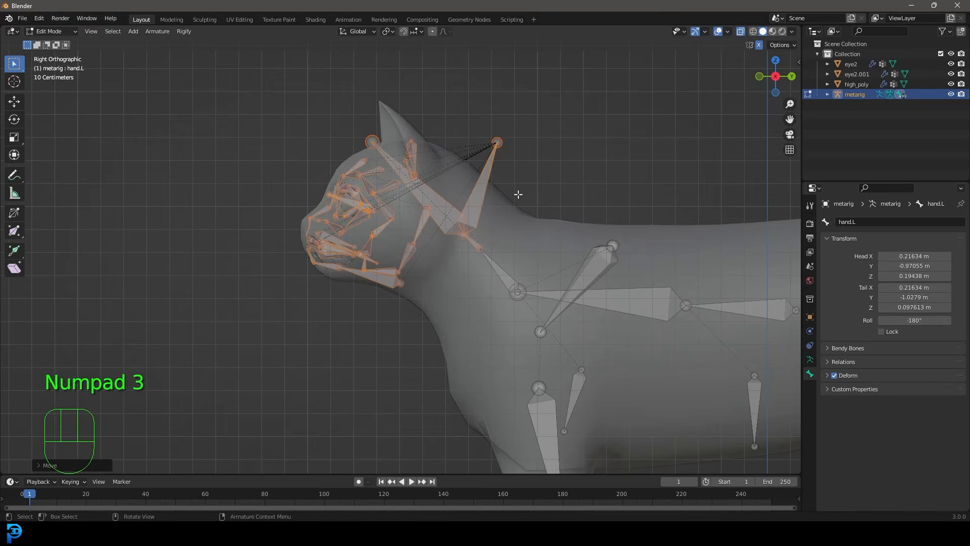
key("r")
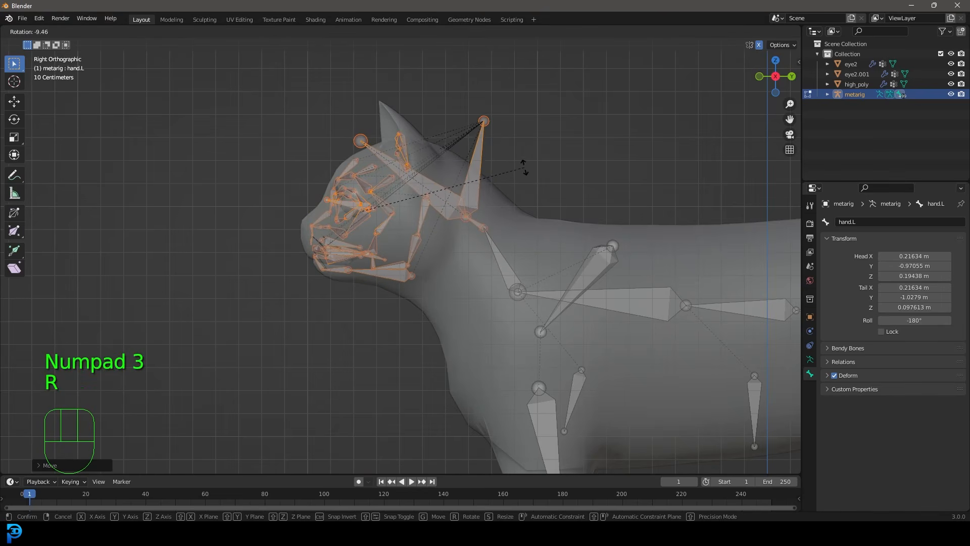
left_click(524, 167)
scroll(478, 225, "up", 2)
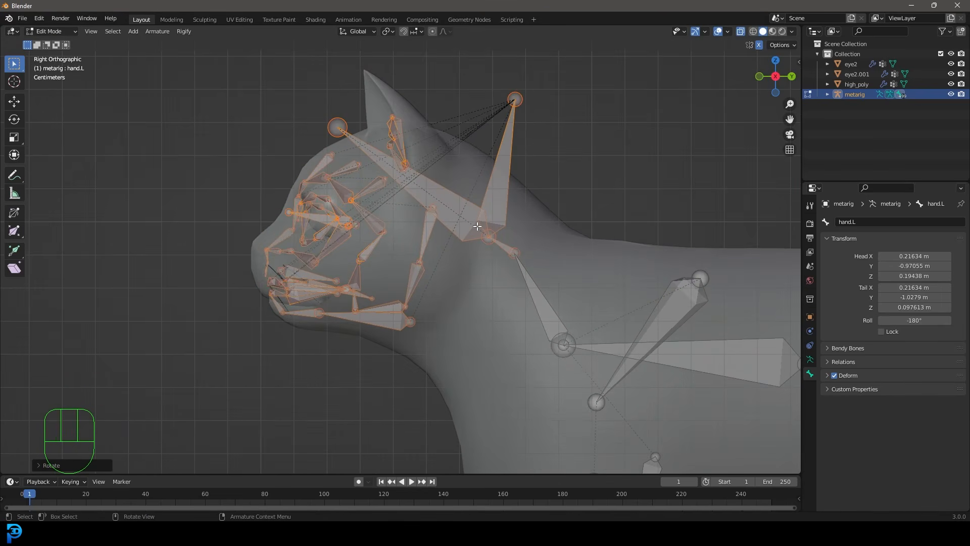
In front view, select the left front and hind paw bones and move them inward about 0.05 m to centre them in the paws.
key("KP_1")
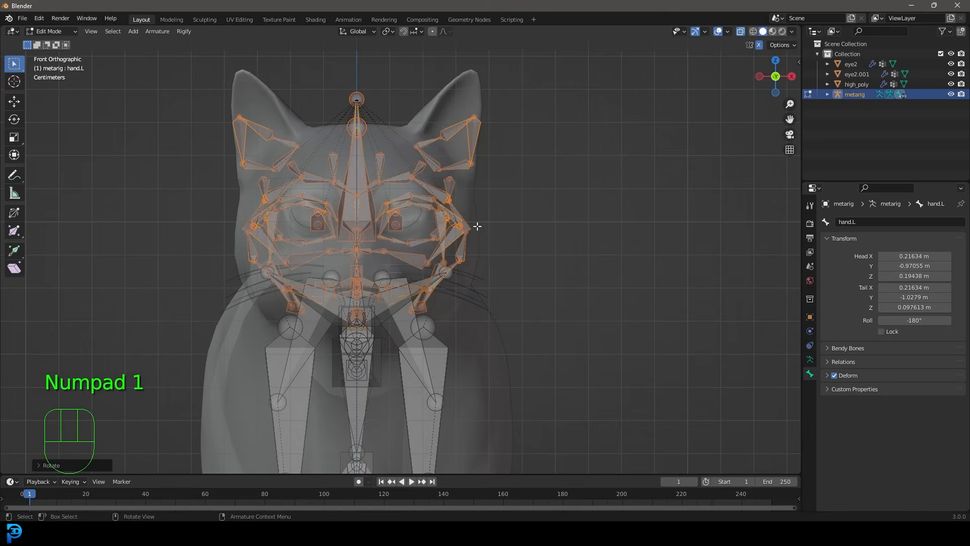
middle_click_drag(478, 326, 472, 214, "shift")
scroll(471, 228, "down", 3)
middle_click_drag(460, 253, 470, 111, "shift")
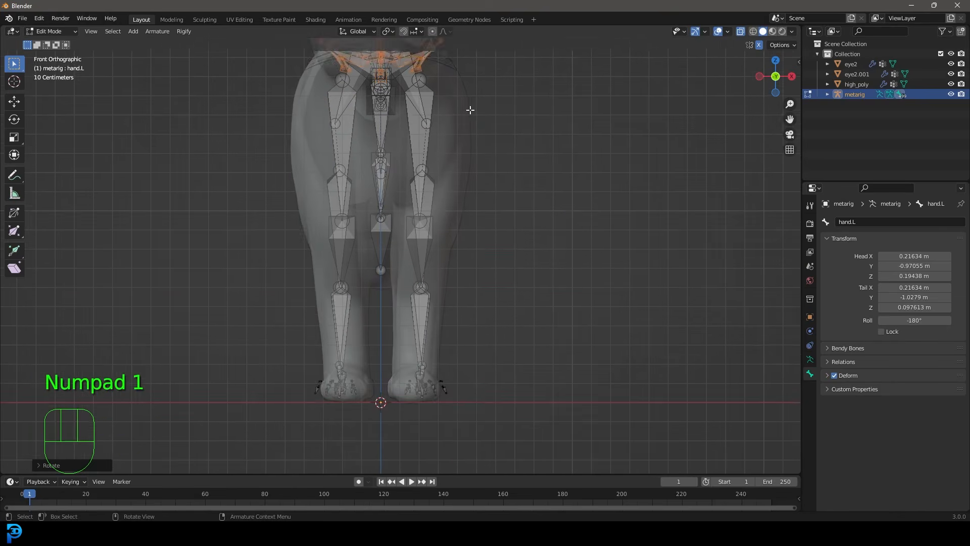
middle_click_drag(460, 331, 464, 211, "shift")
left_click_drag(532, 303, 396, 199)
scroll(396, 199, "up", 6)
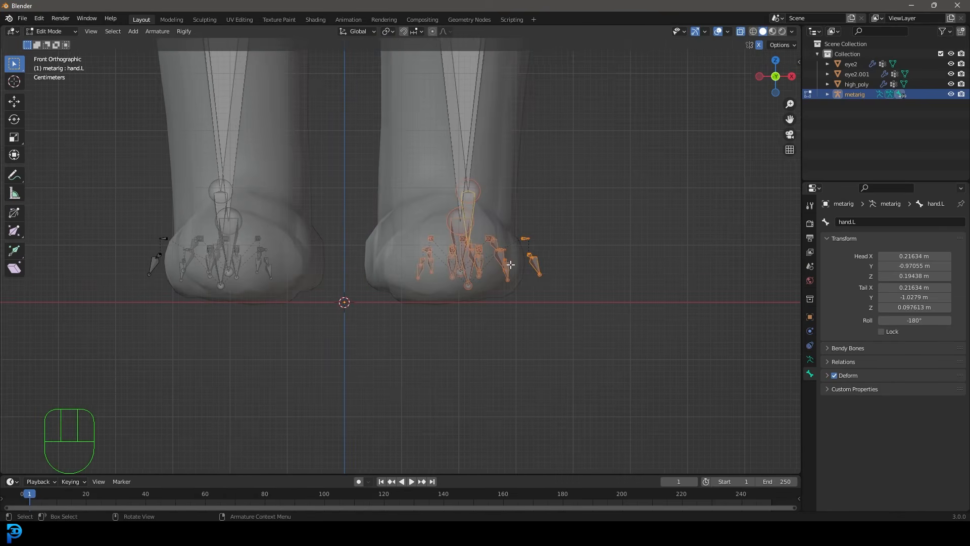
key("g")
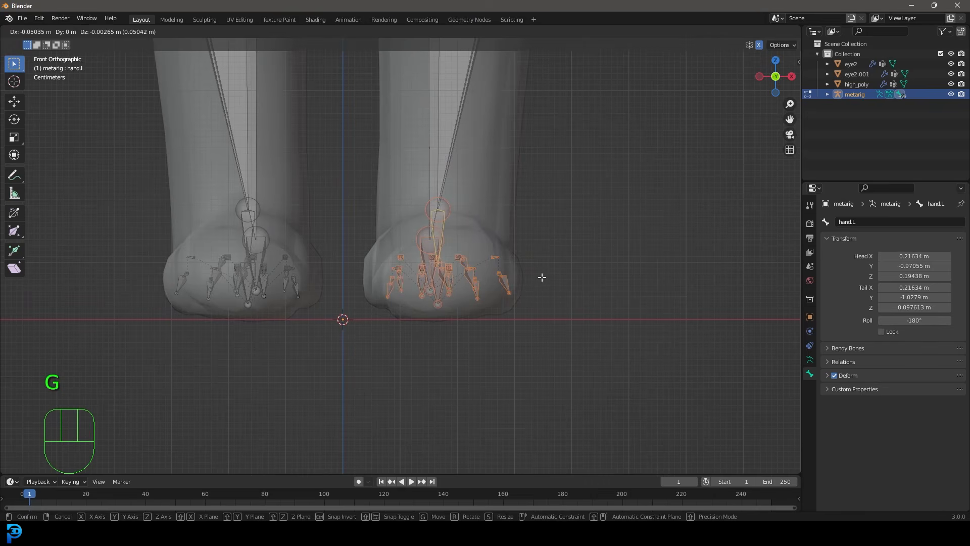
left_click(542, 277)
Select the joints at the top of the left lower leg bones and move them slightly inward in front view.
middle_click_drag(426, 140, 429, 381, "shift")
left_click_drag(565, 295, 439, 161)
middle_click_drag(469, 200, 461, 243, "shift")
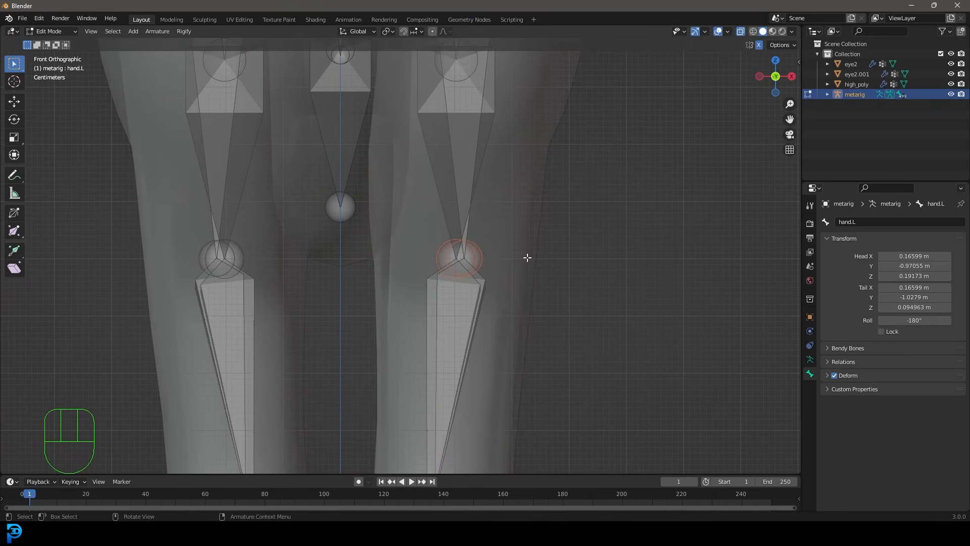
key("g")
left_click(522, 258)
scroll(522, 258, "down", 4)
middle_click_drag(447, 160, 470, 311, "shift")
key("g")
key("z")
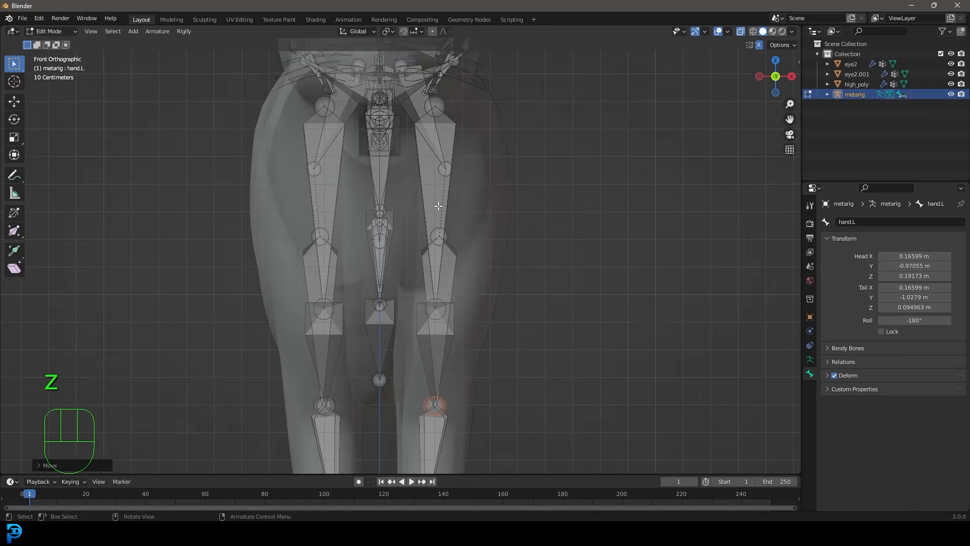
Select the upper joint of the left ear bones and move it up to the mesh ear's tip in front view.
middle_click_drag(439, 207, 463, 412, "shift")
scroll(534, 173, "up", 1)
middle_click_drag(534, 173, 477, 237, "shift")
scroll(520, 233, "up", 2)
left_click_drag(521, 234, 451, 165)
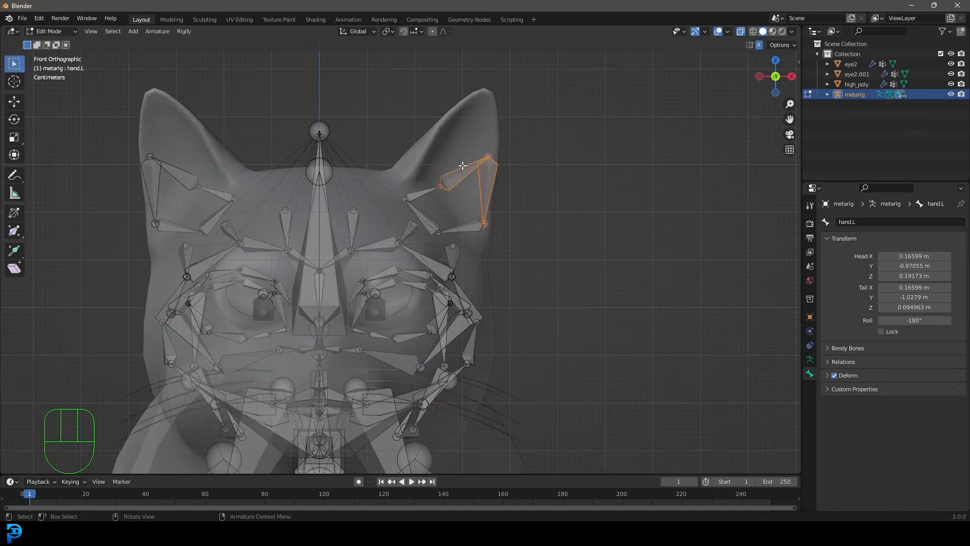
scroll(399, 253, "up", 1)
left_click_drag(399, 99, 538, 204)
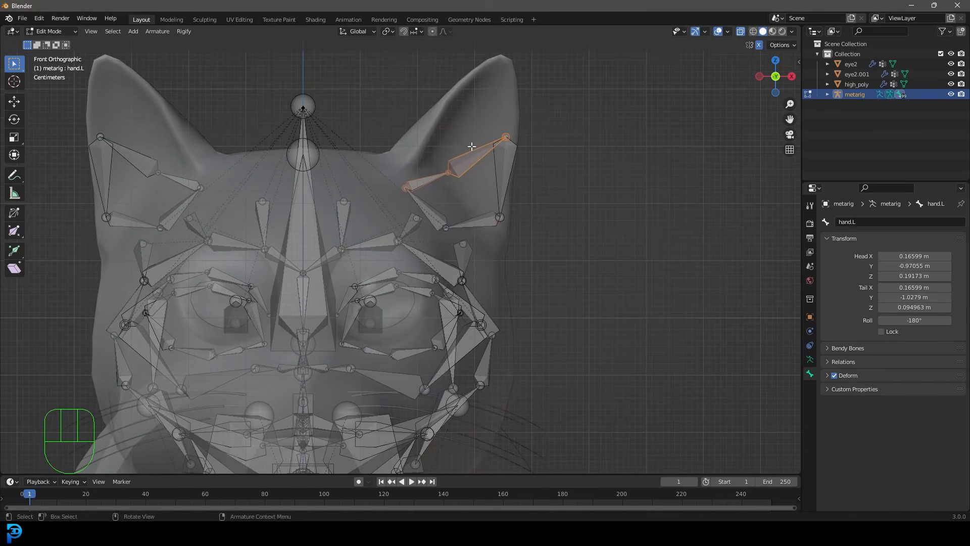
scroll(516, 210, "up", 2)
left_click_drag(510, 113, 510, 113)
middle_click_drag(521, 152, 484, 201, "shift")
left_click_drag(538, 250, 480, 165)
key("g")
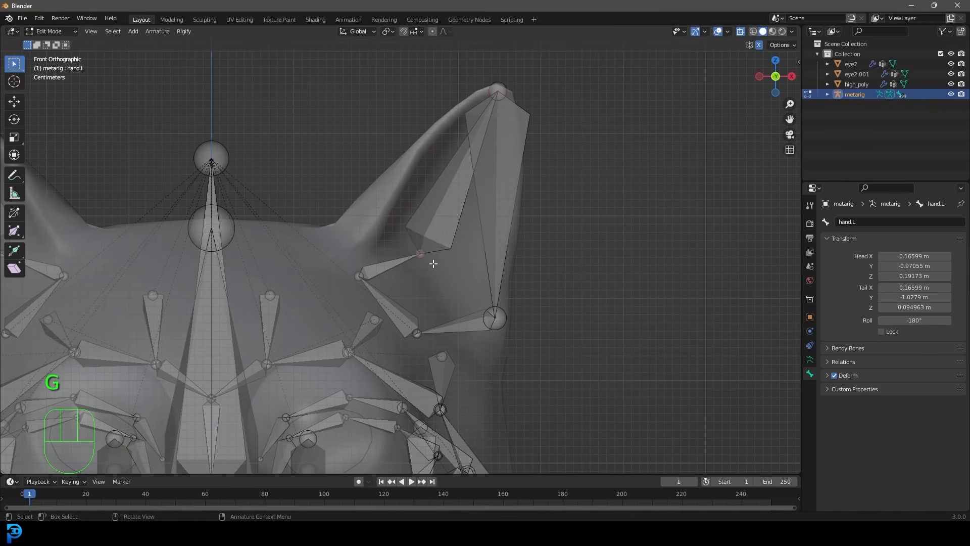
Fit the left ear's inner-edge joint and its two outer lower joints to the mesh ear's outline.
key("g")
left_click(502, 320)
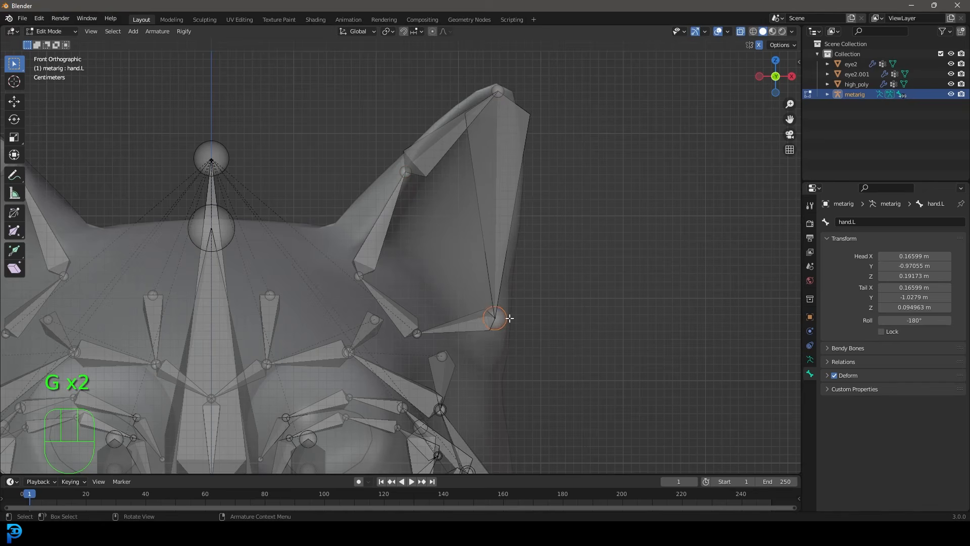
key("g")
left_click(514, 304)
left_click_drag(397, 313, 435, 339)
key("g")
left_click(451, 321)
Move the left ear's inner base joint up to where the ear meets the head, and nudge the inner-edge joint inward.
key("g")
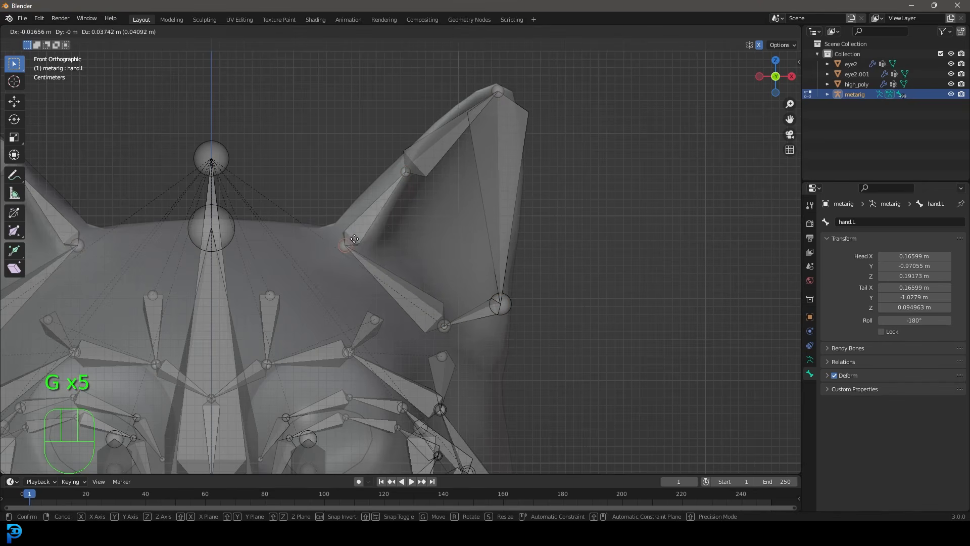
left_click(352, 237)
key("g")
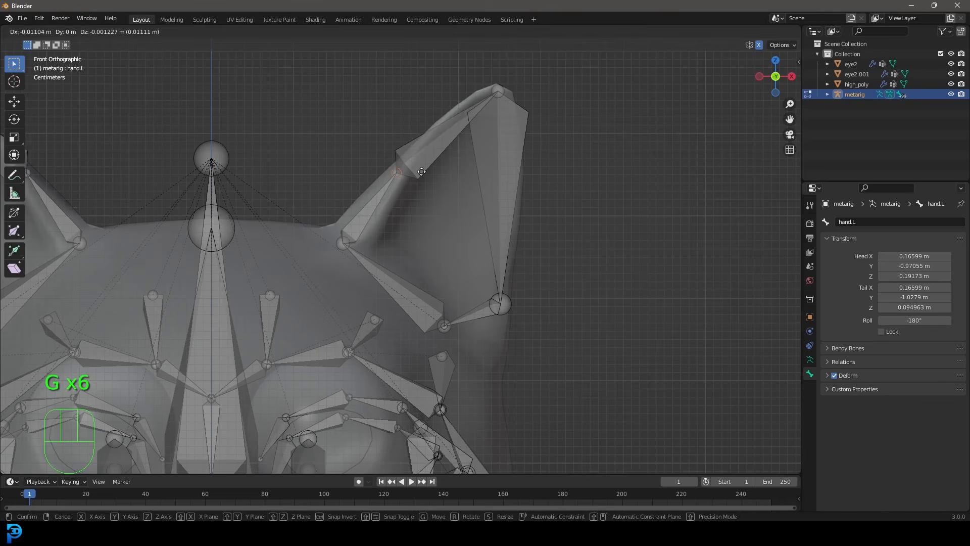
left_click(472, 166)
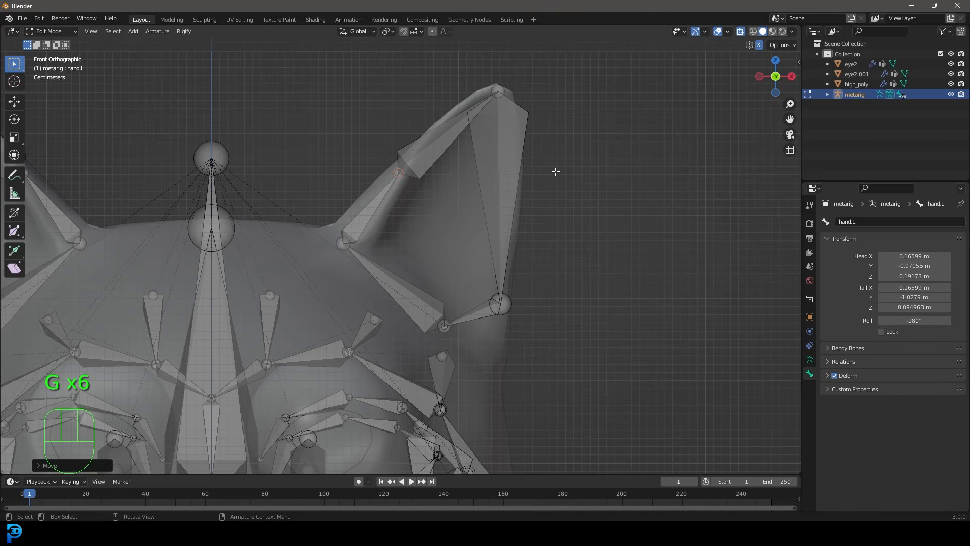
In side view, select the ear bones' tip joint and move it onto the mesh ear's tip.
key("KP_3")
scroll(437, 87, "up", 2)
left_click_drag(450, 151, 344, 49)
key("g")
left_click(421, 118)
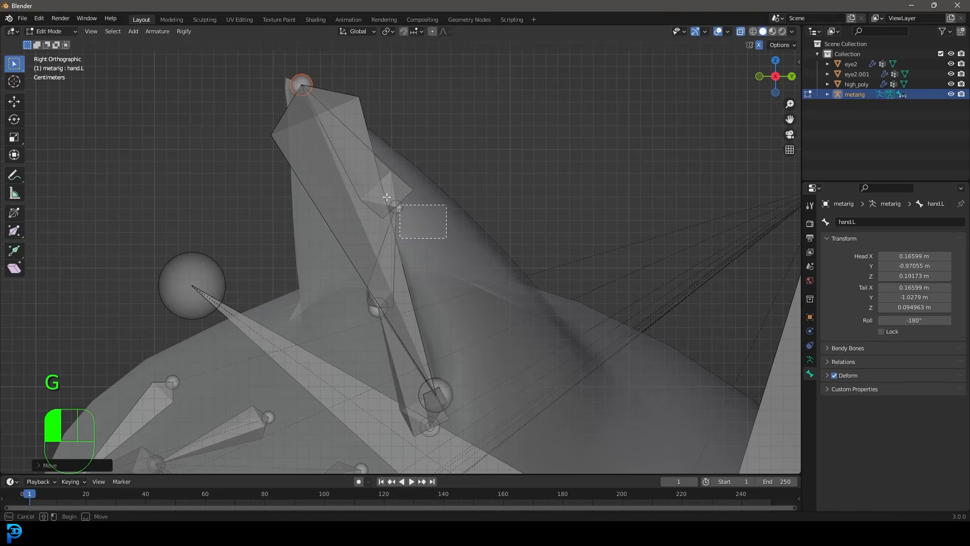
Select the left ear's inner-edge joint and move it forward toward the front of the mesh ear in side view.
left_click_drag(386, 197, 382, 194)
key("g")
right_click(475, 215)
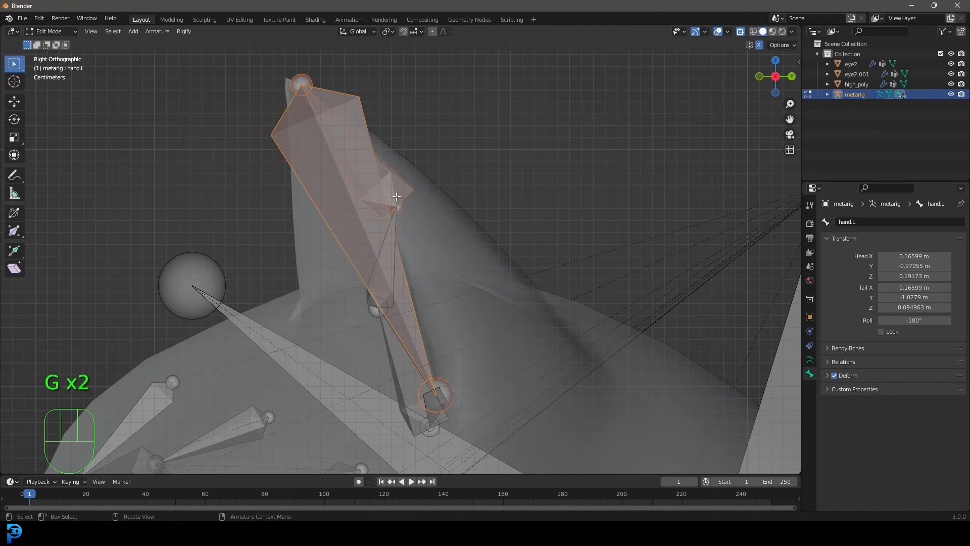
left_click(407, 207)
key("g")
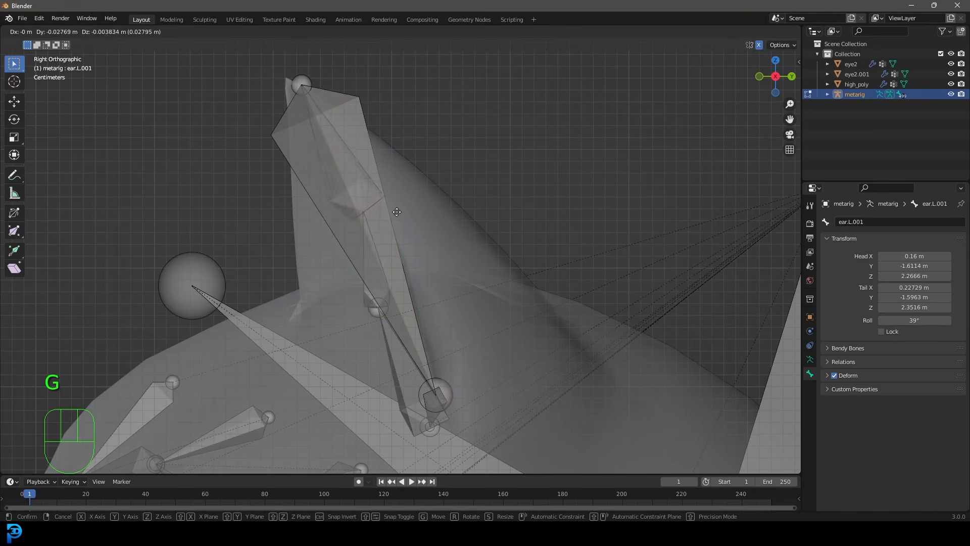
left_click(358, 218)
Move the left ear's inner base joint to about Y -1.667 m and its inner-edge joint to about X 0.230, Y -1.667, Z 2.340 m.
middle_click_drag(359, 218, 455, 275)
key("g")
left_click(468, 325)
key("g")
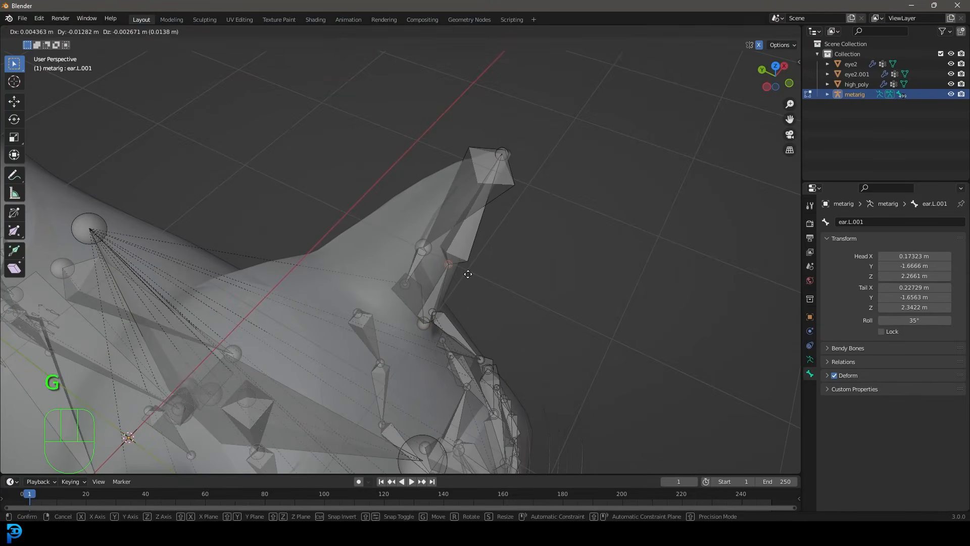
left_click(535, 182)
middle_click_drag(535, 182, 469, 228)
key("KP_1")
scroll(437, 120, "down", 8)
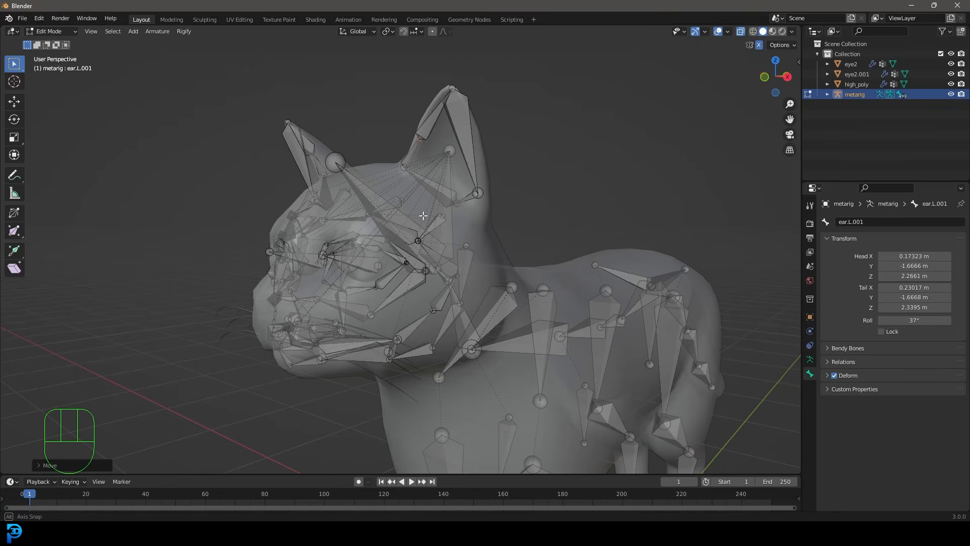
Examine the face bones around the cat's head, with X-ray turned off.
middle_click_drag(423, 215, 357, 204)
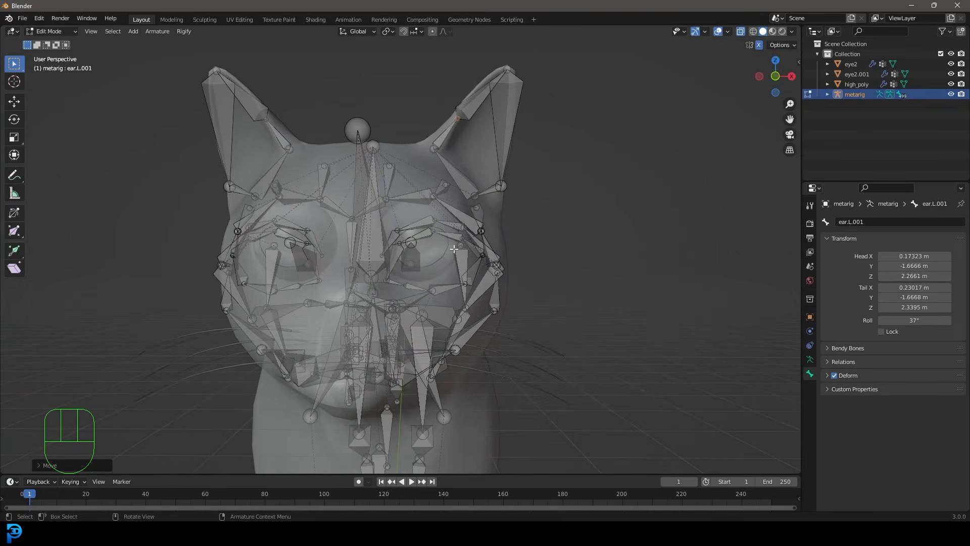
middle_click_drag(454, 249, 349, 250)
middle_click_drag(411, 270, 480, 230, "shift")
scroll(433, 234, "up", 3)
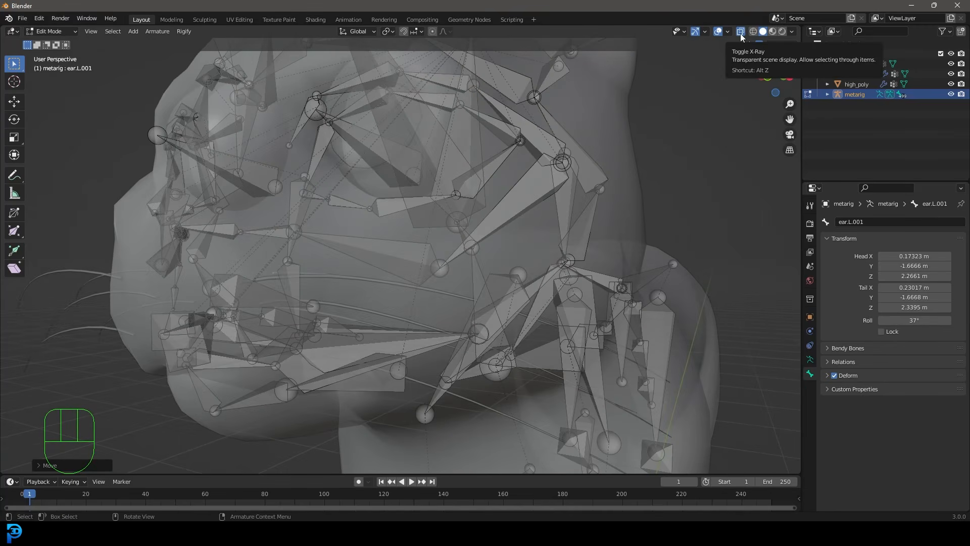
left_click(741, 33)
key("KP_1")
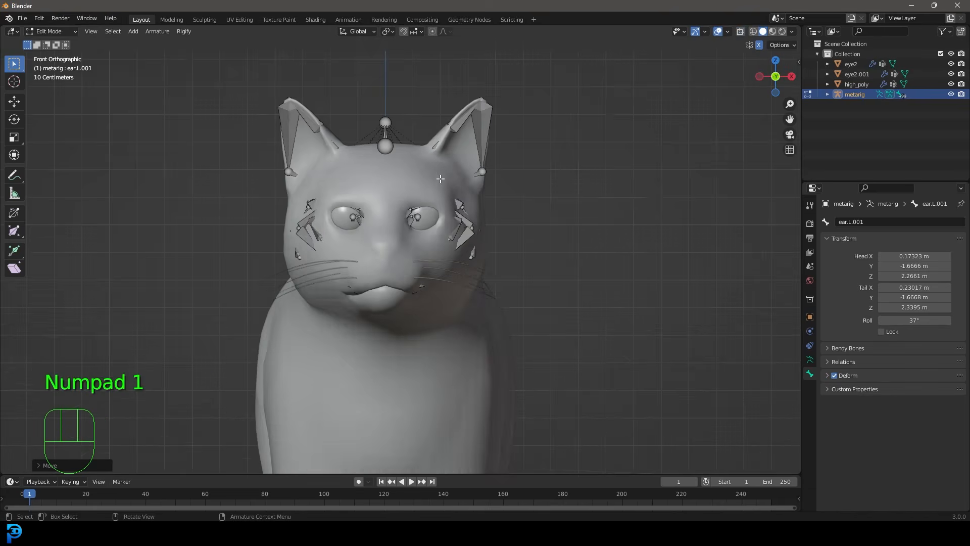
In front wireframe view, select the left eye bone together with the surrounding left eyelid and lower brow bones.
scroll(441, 179, "up", 3)
key("z")
left_click(346, 180)
scroll(472, 193, "up", 2)
middle_click_drag(450, 149, 408, 217, "shift")
scroll(409, 217, "up", 1)
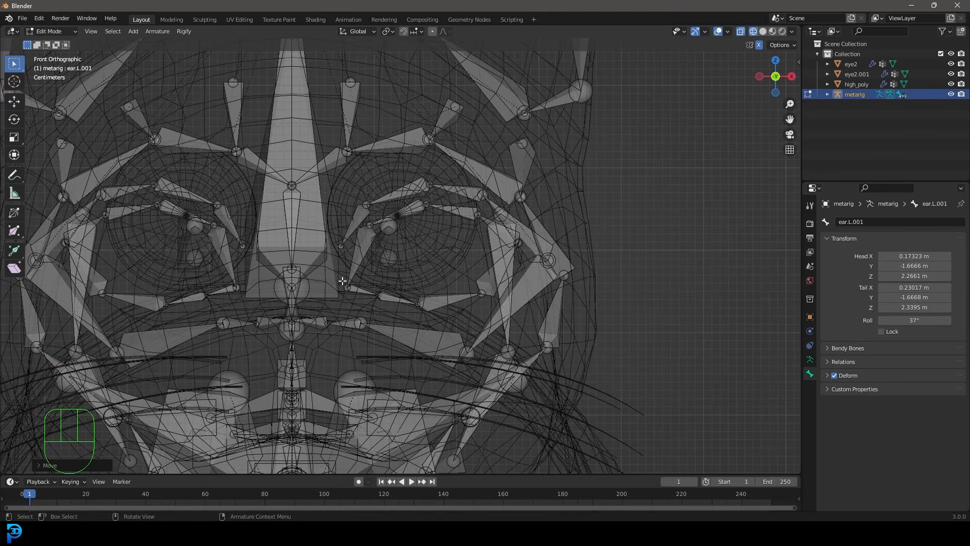
scroll(387, 265, "up", 3)
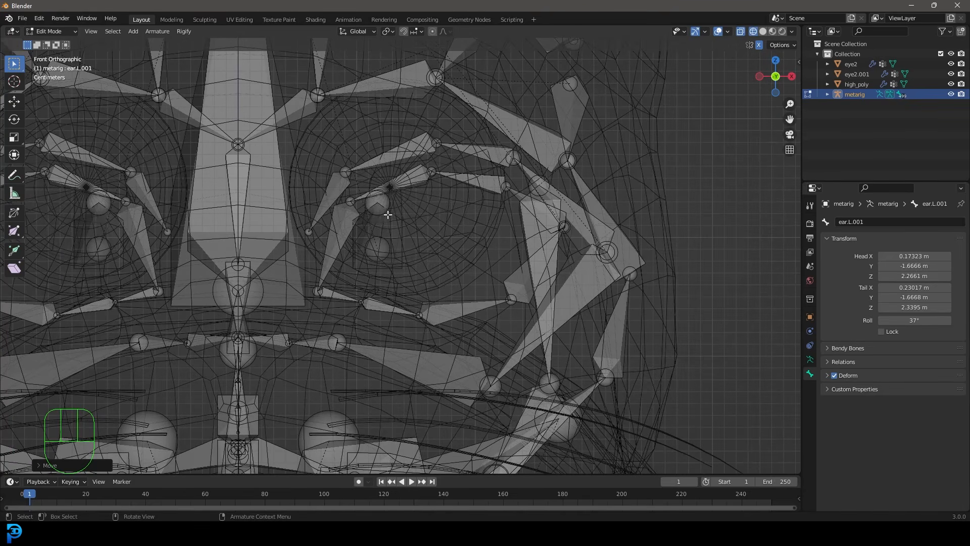
left_click_drag(413, 159, 349, 188)
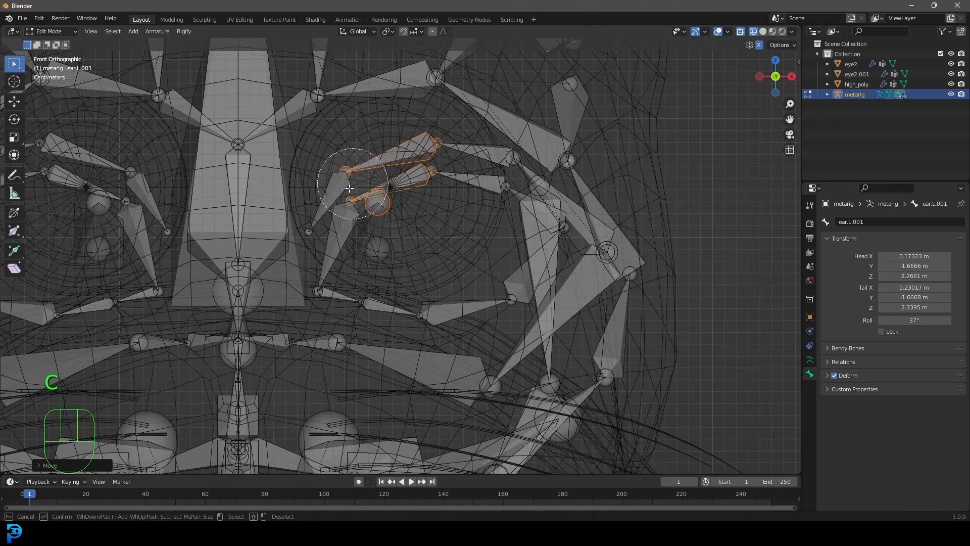
mouse_move(330, 223)
left_mouse_down()
mouse_move(330, 275)
mouse_move(407, 296)
mouse_move(486, 291)
mouse_move(531, 213)
mouse_move(467, 179)
mouse_move(324, 211)
mouse_move(483, 200)
left_mouse_up()
Deselect the stray bone behind the left eye, then invert the selection and hide all the other metarig bones.
scroll(484, 200, "down", 3)
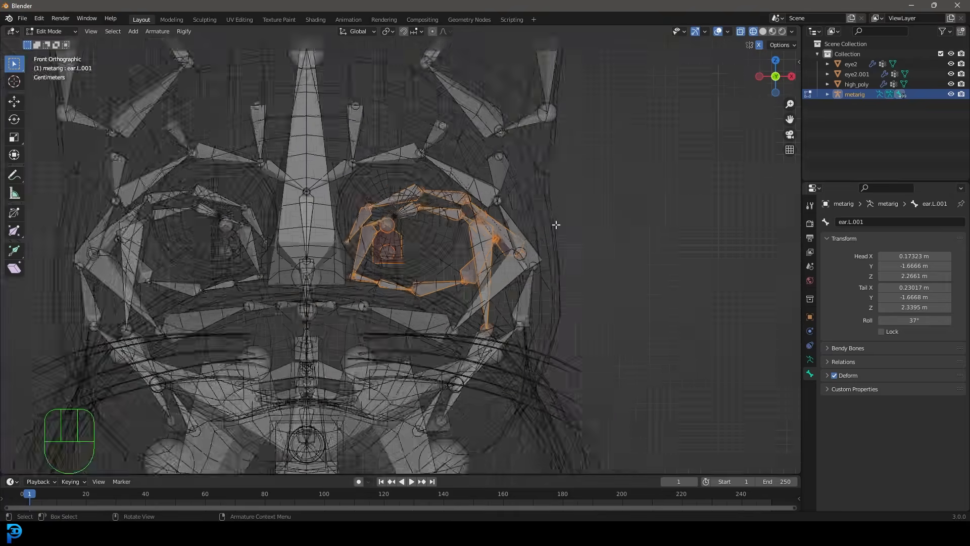
middle_click_drag(483, 200, 496, 250)
key("c")
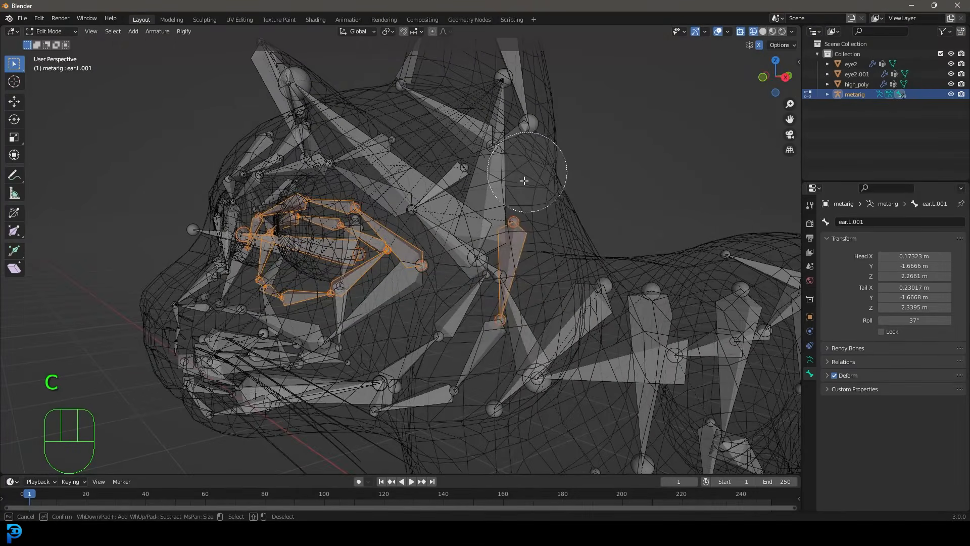
mouse_move(524, 182)
middle_mouse_down()
mouse_move(493, 335)
mouse_move(441, 309)
mouse_move(519, 280)
mouse_move(461, 225)
middle_mouse_up()
right_click(497, 327)
key("ctrl+i")
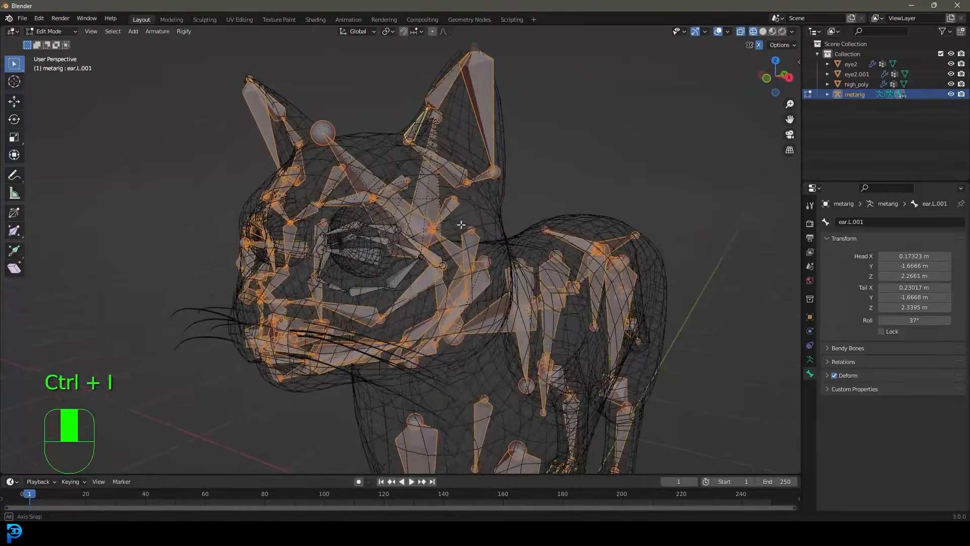
scroll(461, 232, "up", 2)
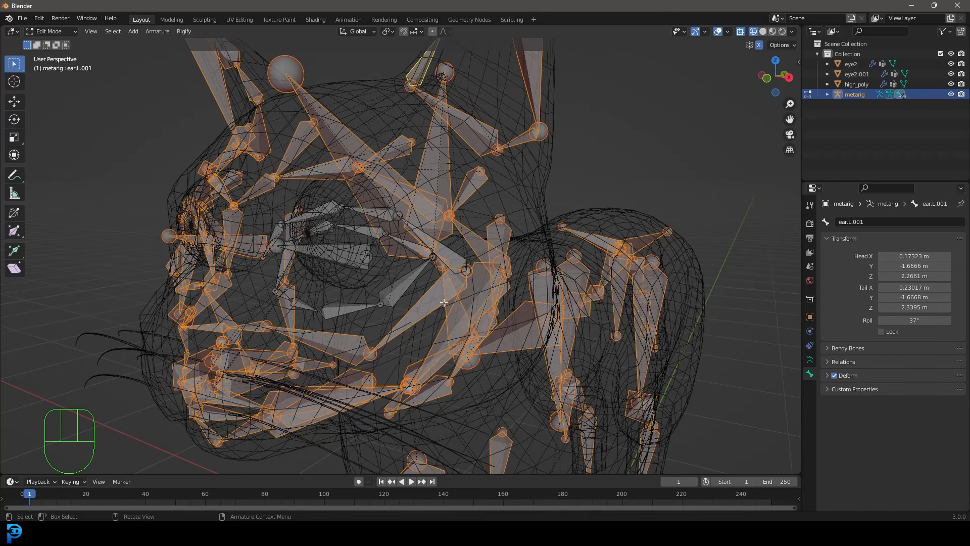
key("h")
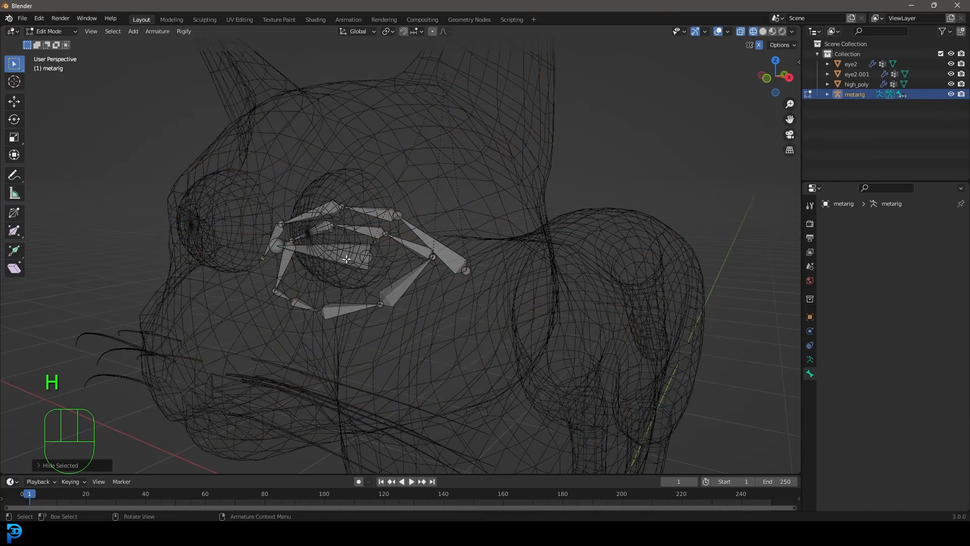
In front wireframe view, scale the left eye and eyelid bones down slightly and move them up over the mesh eyeball.
key("KP_1")
scroll(347, 259, "up", 3)
key("z")
left_click(445, 233)
middle_click_drag(444, 234, 415, 272, "shift")
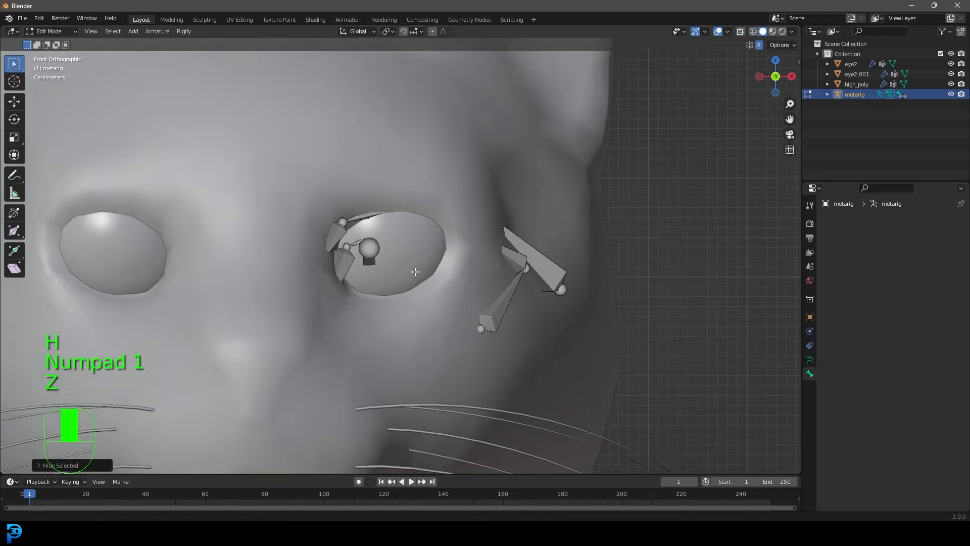
key("z")
left_click(350, 273)
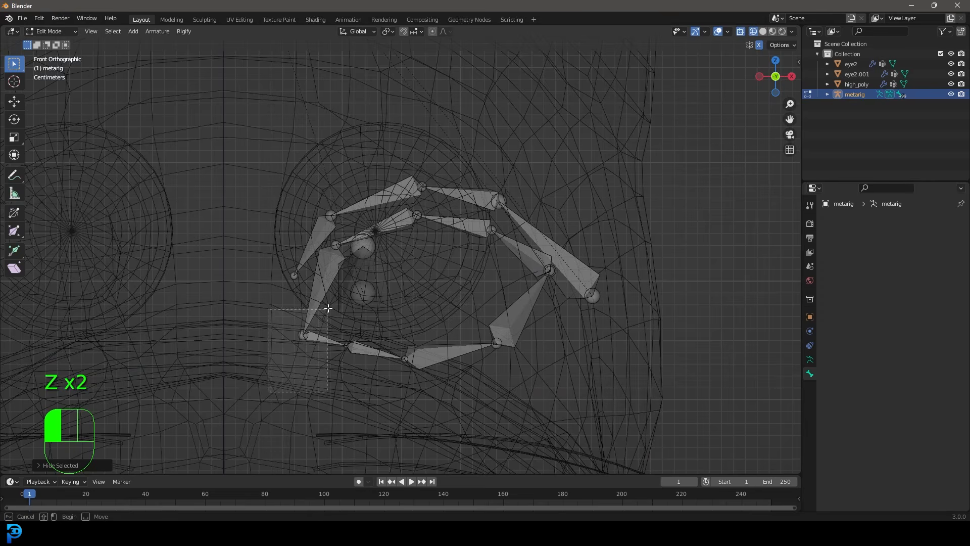
left_click_drag(328, 308, 550, 195)
key("s")
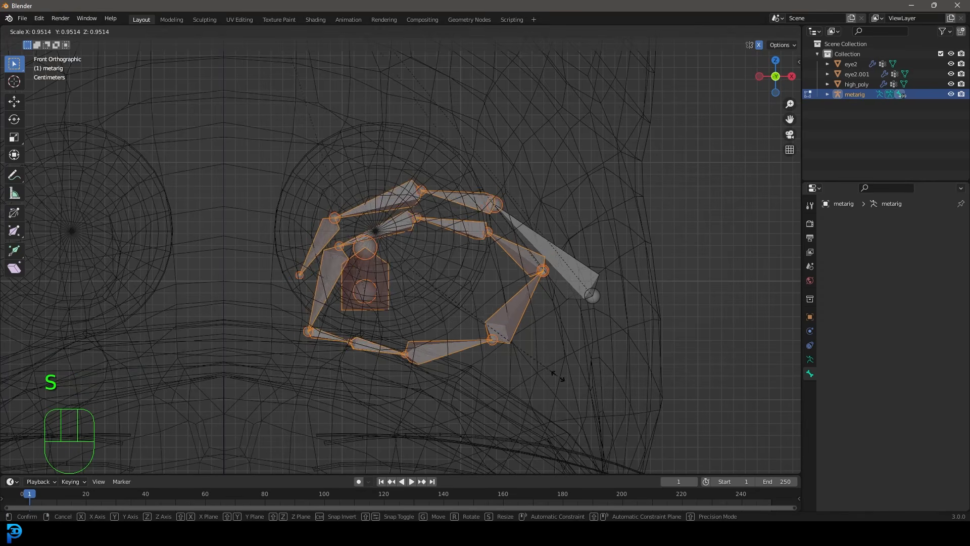
left_click(546, 370)
key("g")
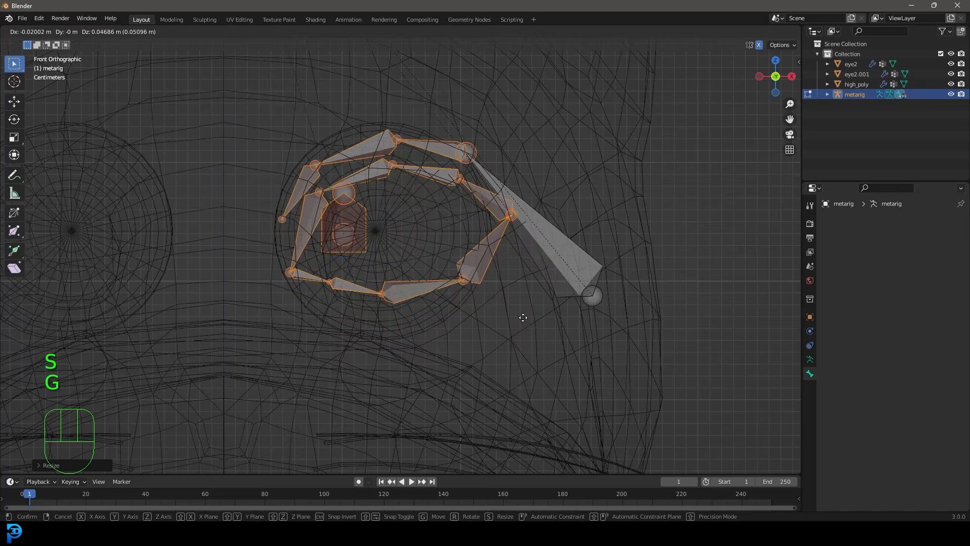
left_click(520, 321)
In solid shading, move the left eye and eyelid bones about 0.026 m forward along Y toward the face surface.
key("z")
left_click(608, 319)
middle_click_drag(480, 264, 439, 284)
scroll(439, 284, "up", 3)
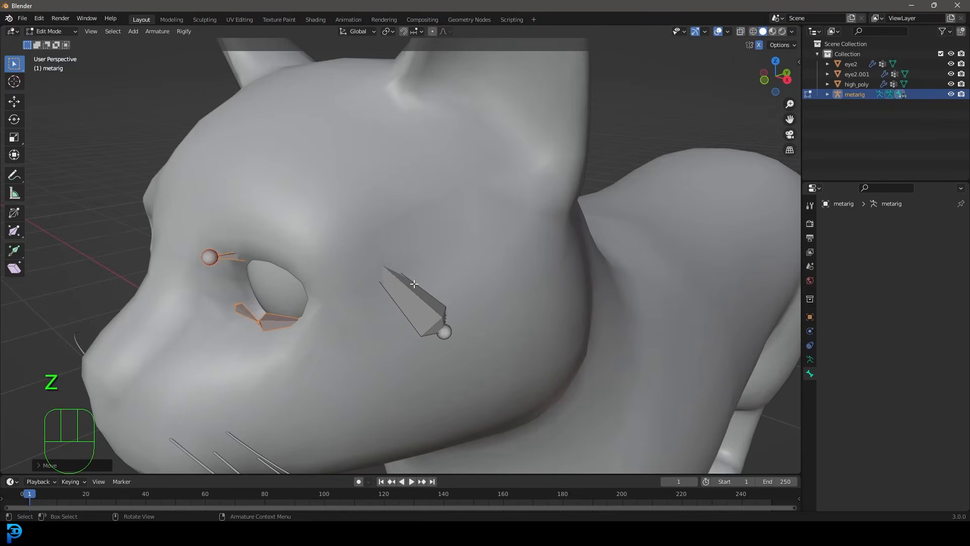
key("g")
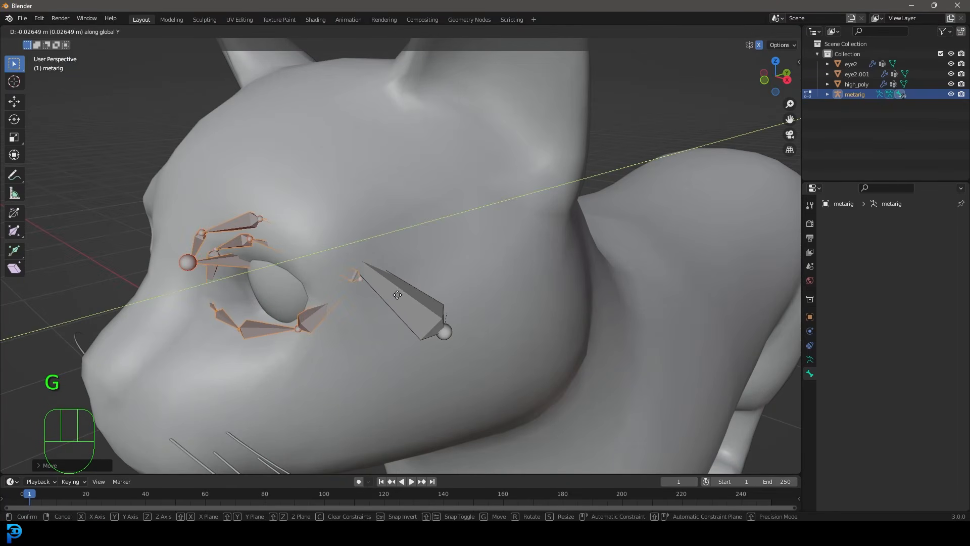
left_click(397, 295)
Rescale the left eye and eyelid bones and reposition them to match the mesh's eye opening.
middle_click_drag(392, 303, 323, 311)
scroll(445, 303, "up", 1)
key("s")
left_click(428, 310)
key("g")
left_click(412, 317)
Move the left eye's outer corner joints along Y to the eye opening's edge, and nudge the outer upper-lid joint.
left_click(281, 229)
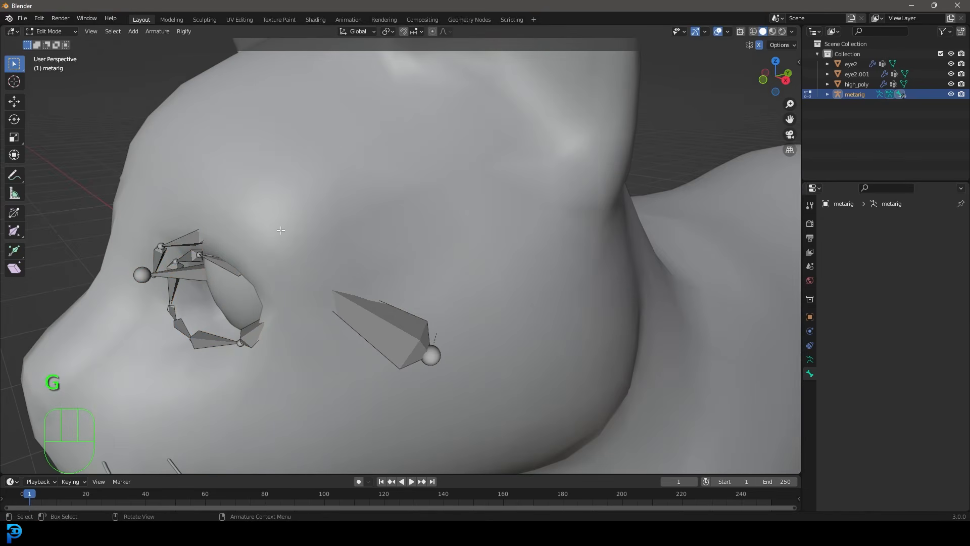
key("g")
key("y")
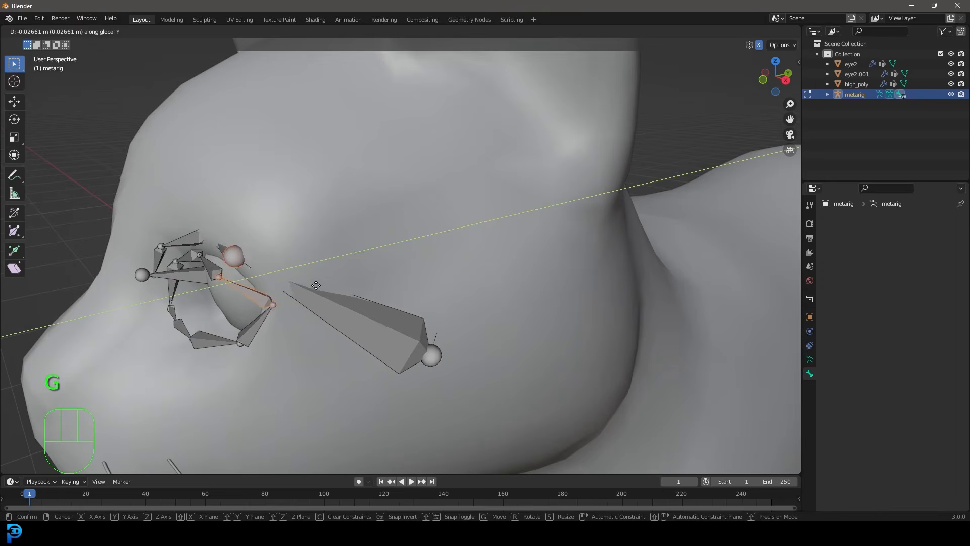
left_click(318, 285)
left_click_drag(222, 265, 223, 264)
key("g")
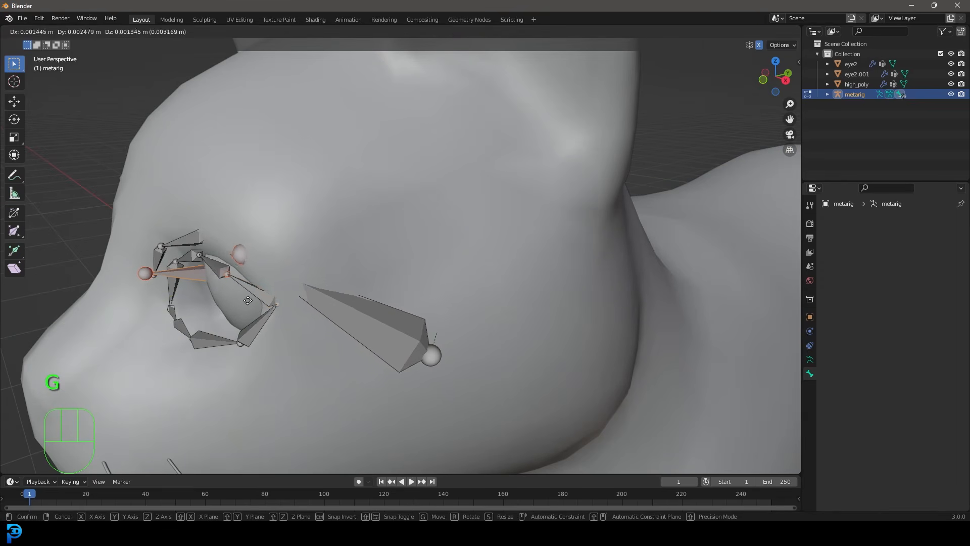
left_click(172, 314)
Move the left lower lid's inner joints back against the eyeball, and reposition its outer joint along the eye's edge.
middle_click_drag(171, 313, 204, 372)
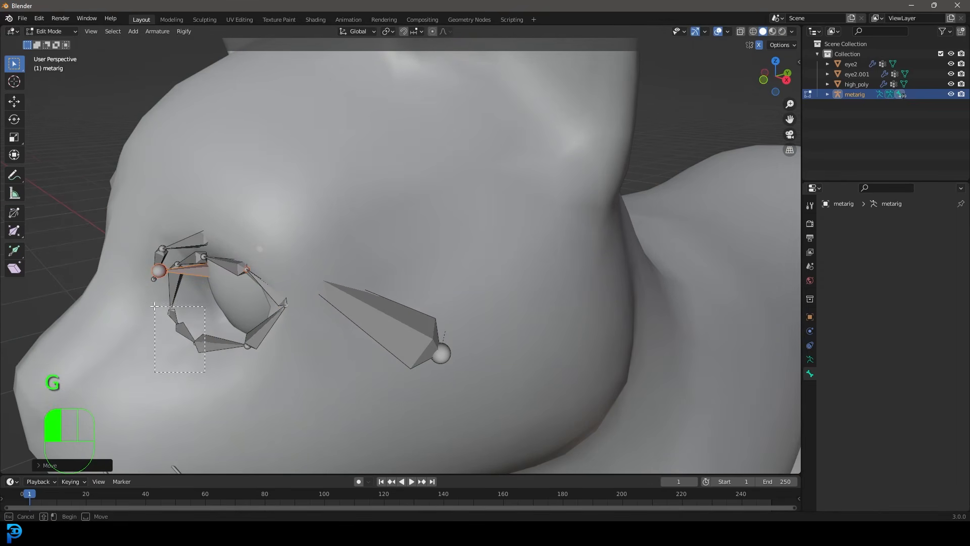
key("g")
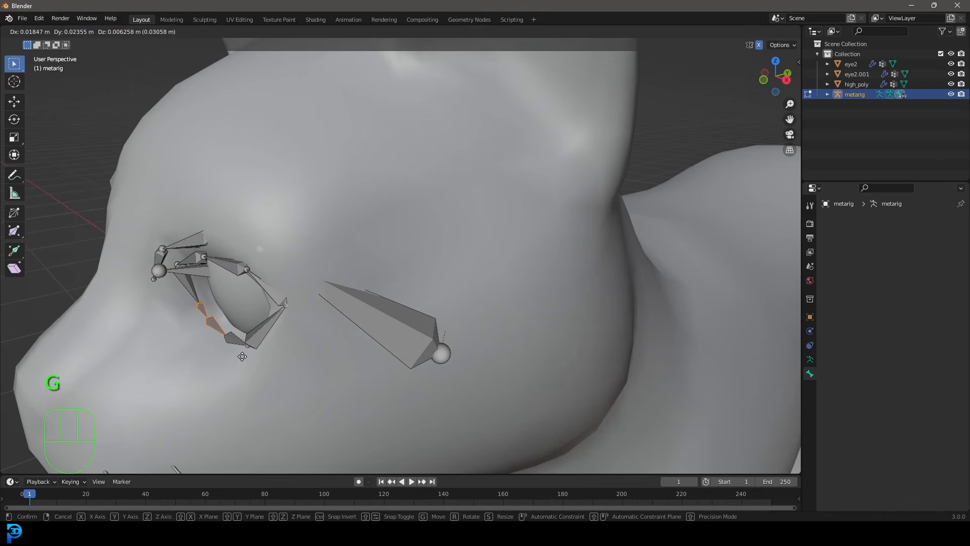
left_click(242, 356)
key("g")
left_click(283, 342)
Move the left upper lid's inner joint and the eye bone's tip closer to the eyeball.
middle_click_drag(283, 342, 209, 295)
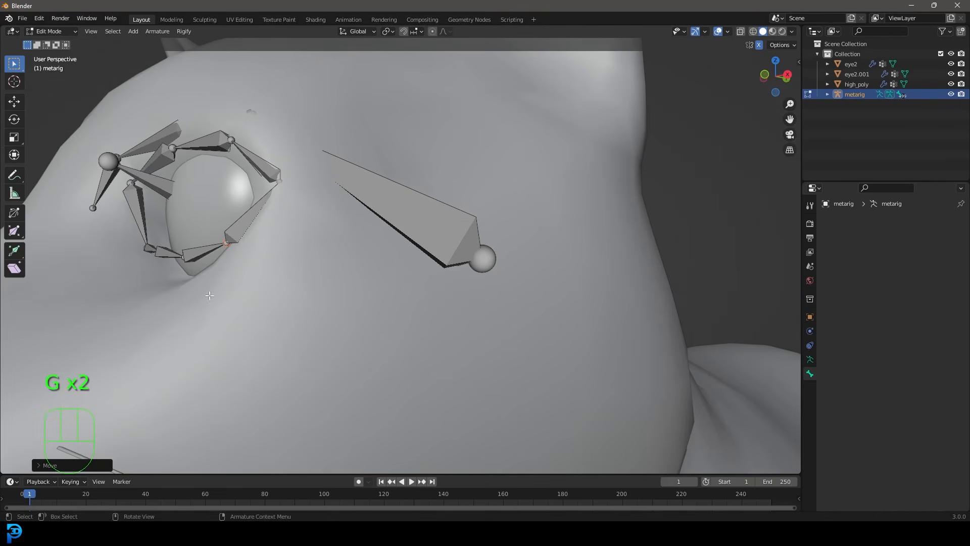
left_click_drag(144, 212, 124, 176)
key("g")
left_click(168, 204)
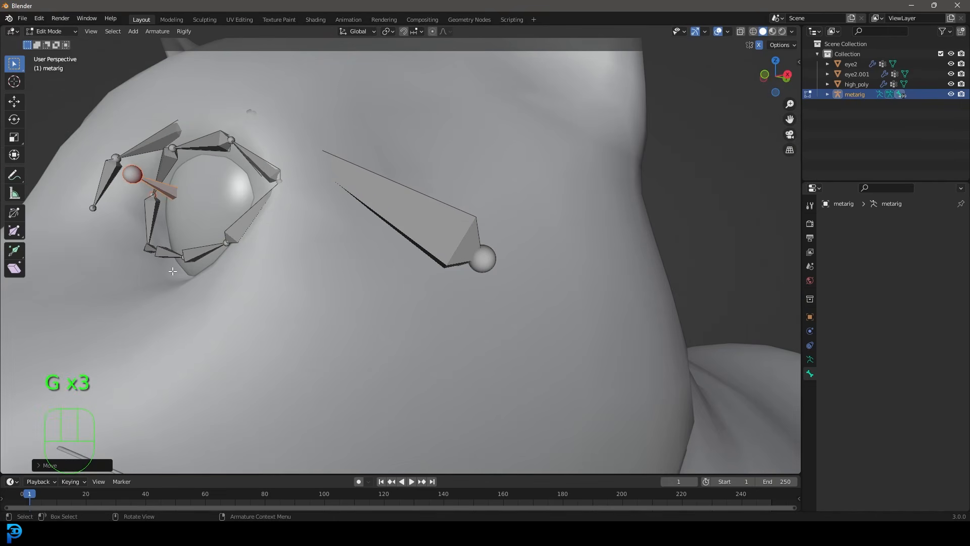
Adjust the left eye's inner corner joint and the neighbouring lower-lid joint to follow the eye opening.
left_click(151, 247)
middle_click_drag(163, 246, 169, 279)
key("g")
left_click(192, 376)
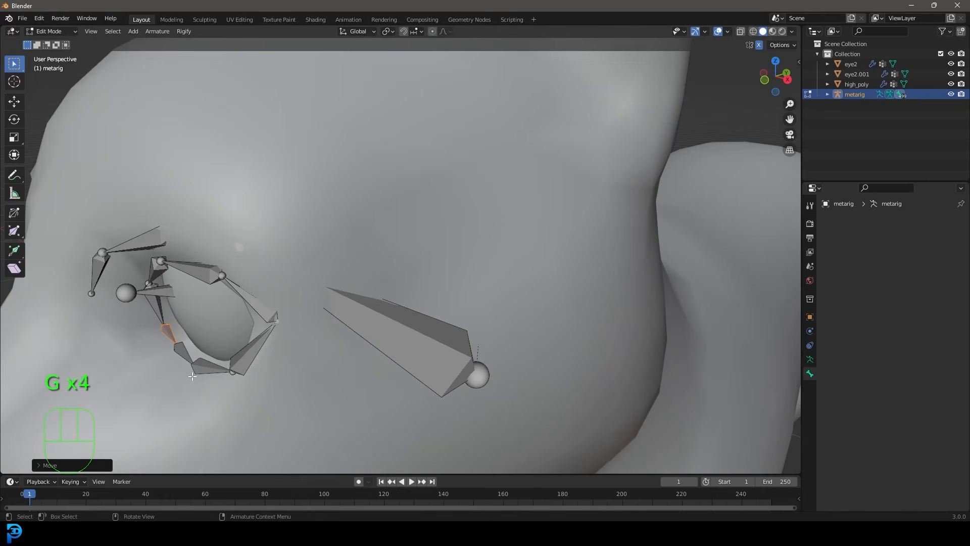
left_click_drag(192, 353, 193, 354)
key("g")
left_click(211, 353)
Select the left lower brow's inner bone and move it onto the face surface above the eye.
middle_click_drag(211, 353, 163, 256)
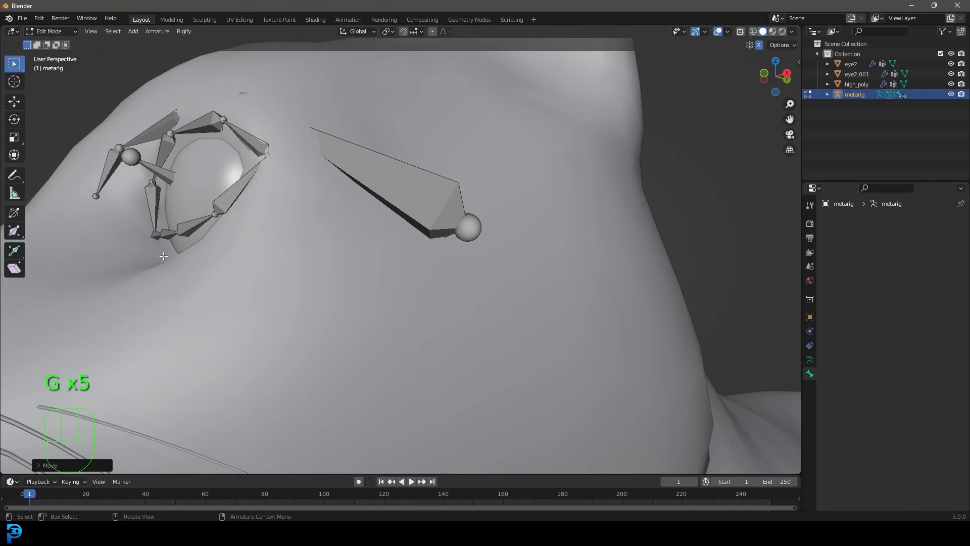
left_click(112, 170)
middle_click_drag(112, 170, 273, 273)
key("g")
left_click(177, 247)
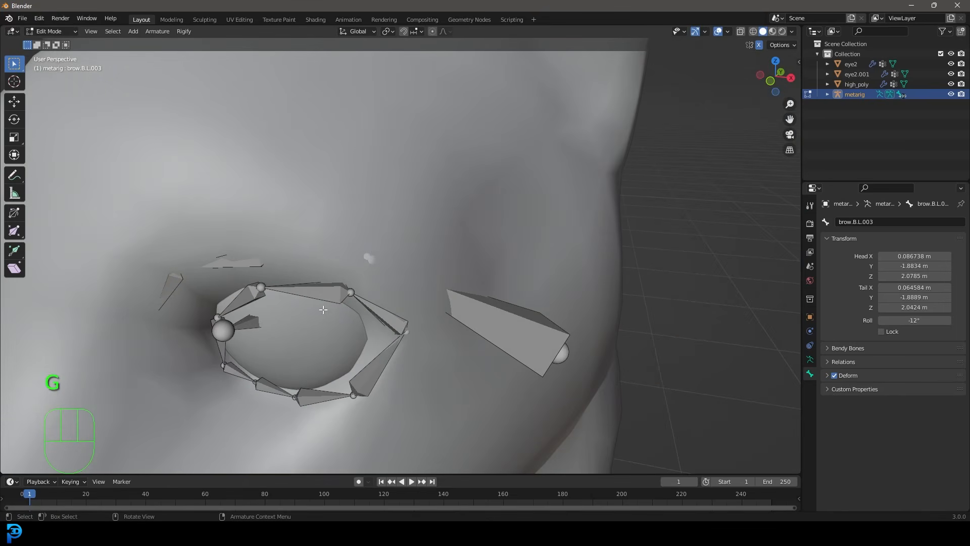
In front view, move the left eye bone toward the eye's centre, placing its head at about X 0.139, Z 2.002 m.
middle_click_drag(323, 309, 330, 299)
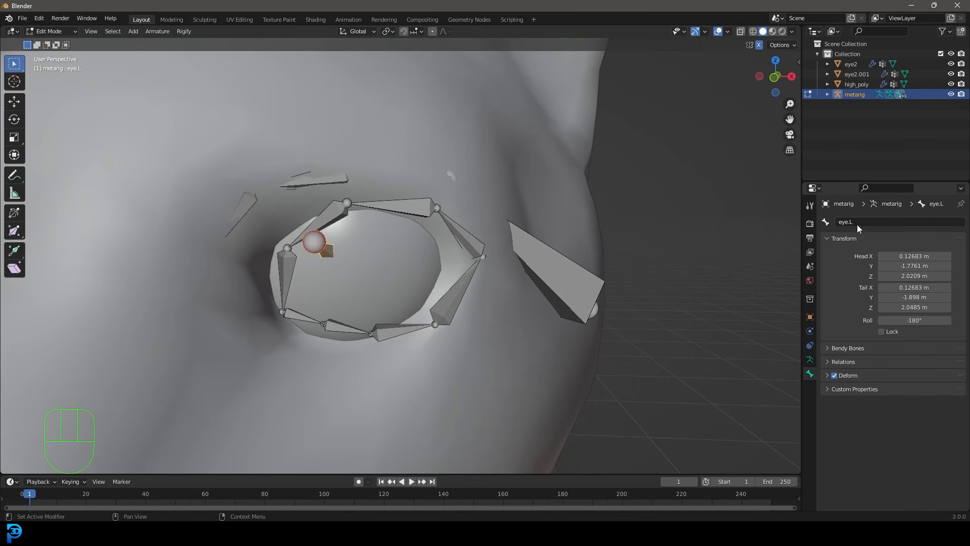
key("KP_1")
scroll(451, 264, "up", 2)
middle_click_drag(432, 273, 403, 277, "shift")
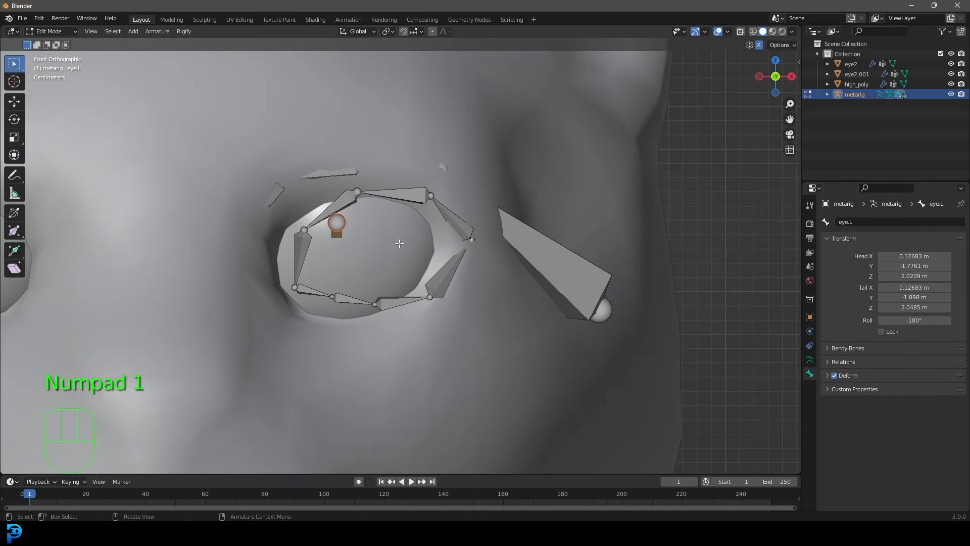
key("g")
left_click(421, 270)
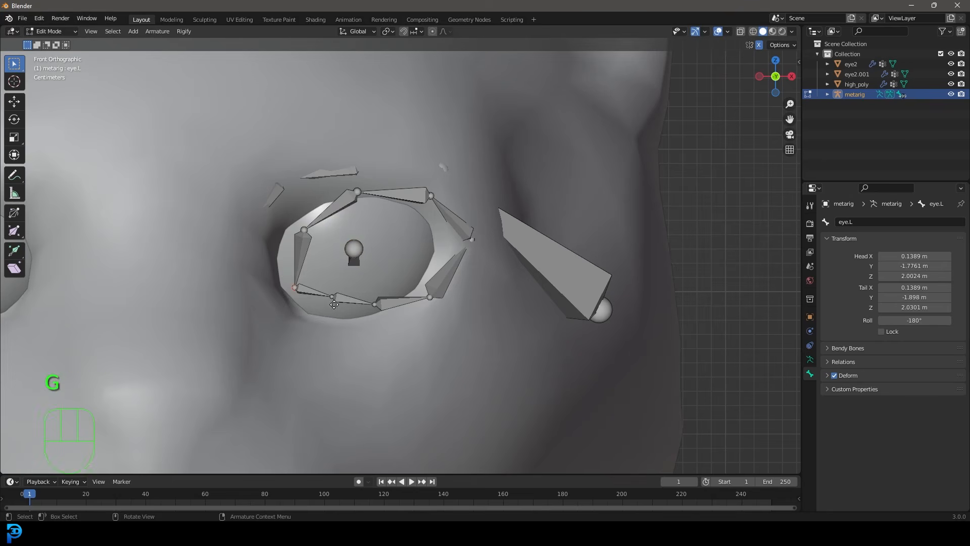
Move the left eye's inner corner joint and inner upper-lid joint inward toward the nose, onto the eye opening's edge.
key("g")
left_click(316, 312)
left_click_drag(289, 206, 289, 206)
key("g")
left_click(296, 211)
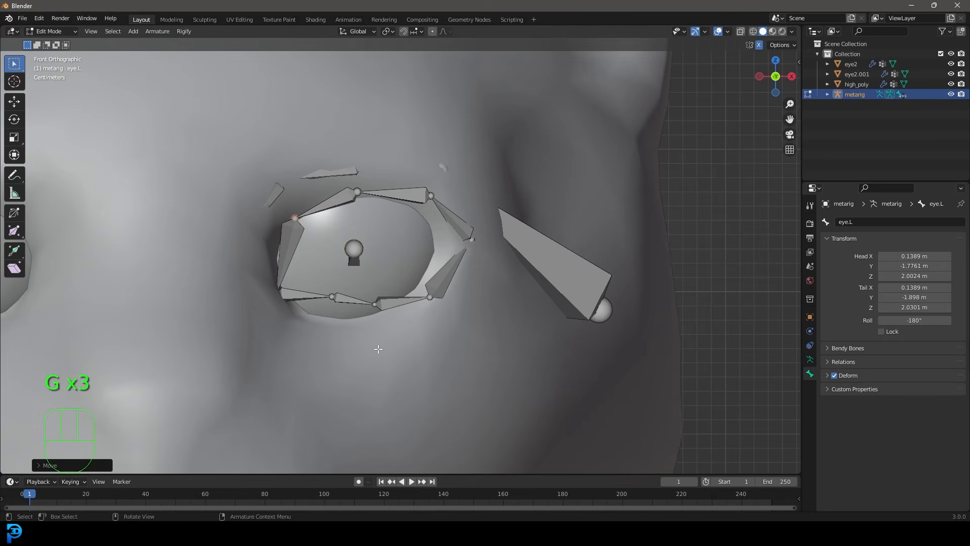
Lower the left lower lid's two middle joints onto the bottom edge of the eye opening.
left_click_drag(325, 281, 325, 281)
key("g")
left_click(323, 303)
left_click_drag(386, 309, 348, 289)
key("g")
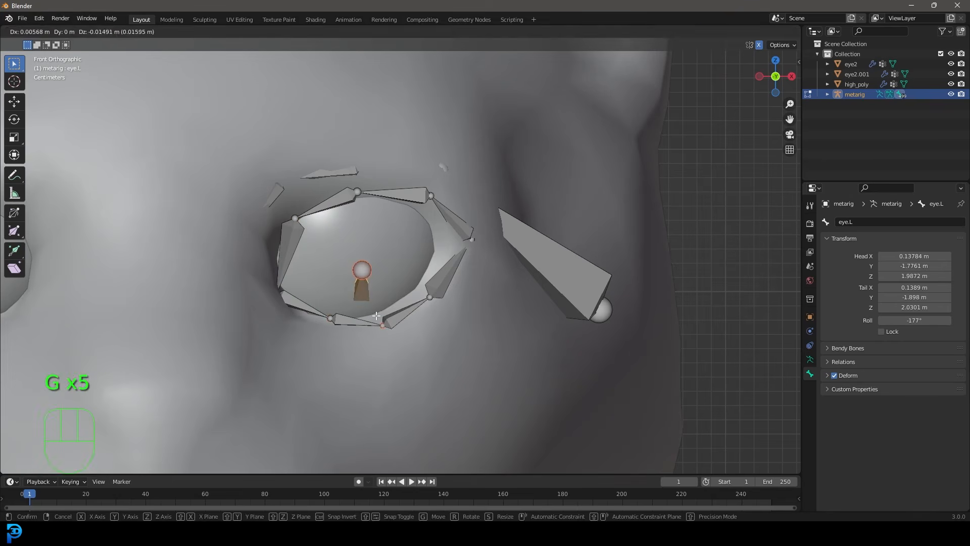
left_click(379, 314)
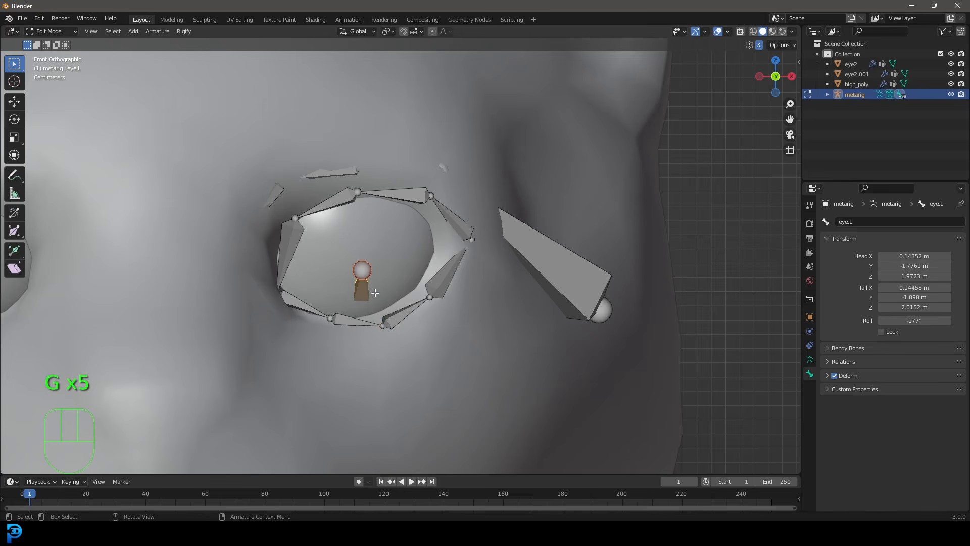
Raise the left eye bone so its head sits at about Z 1.992 m, then lower its tip to about Z 1.999 m.
key("g")
left_click(377, 274)
key("z")
left_click(296, 273)
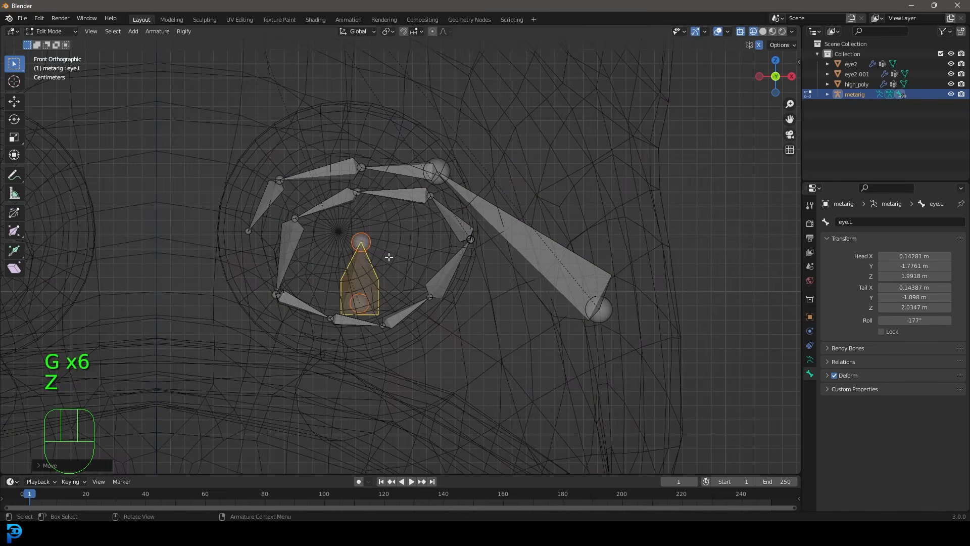
left_click(359, 240)
key("g")
left_click(378, 289)
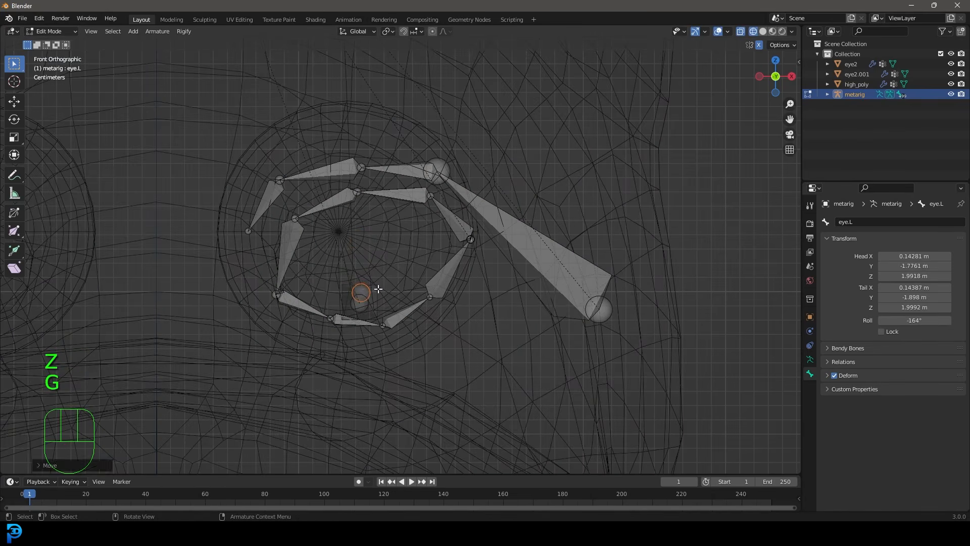
Move the left eye bone so its head sits at about X 0.129, Z 2.035 m, and switch to solid shading.
key("g")
left_click(365, 249)
key("z")
left_click(445, 247)
scroll(472, 238, "down", 4)
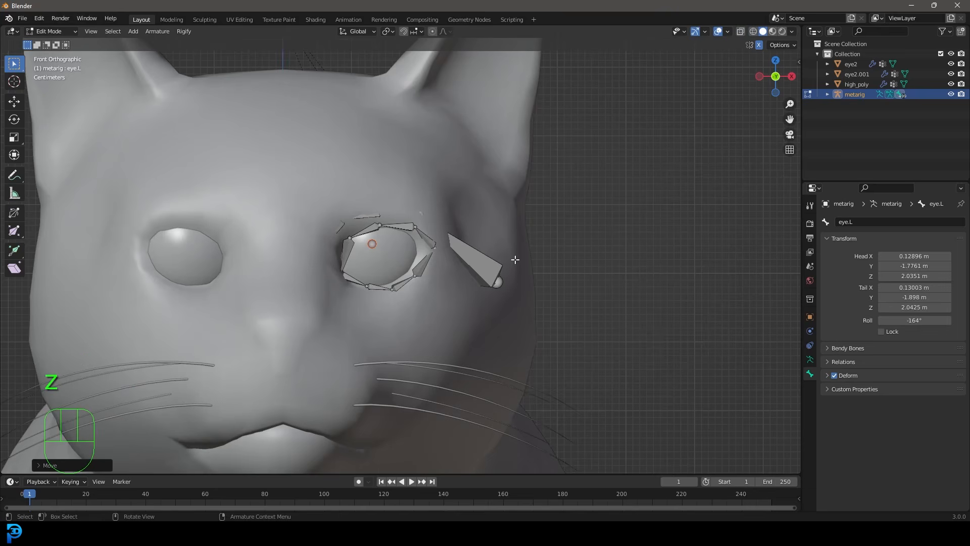
Reveal all hidden bones of the meta-rig and show the left side of the face in wireframe.
left_click_drag(493, 264, 494, 265)
key("alt+h")
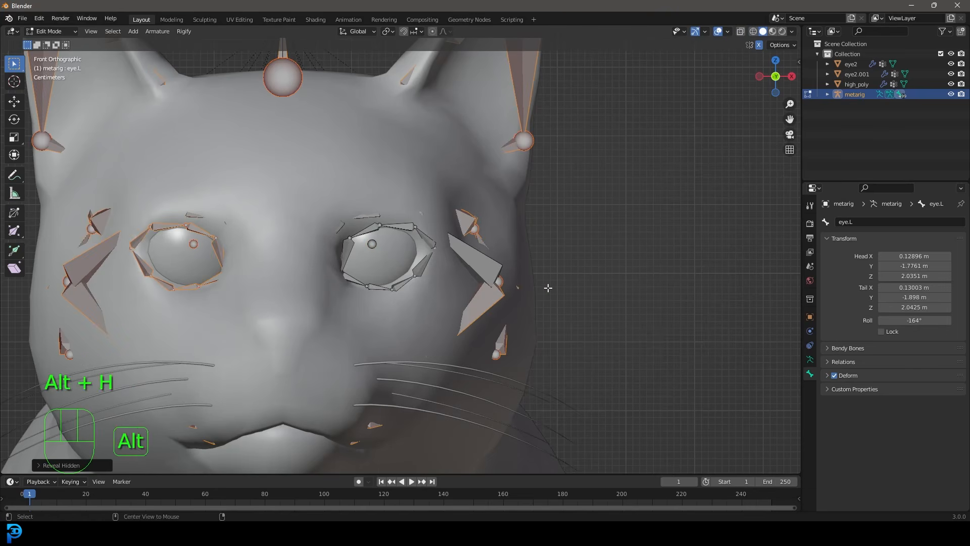
scroll(497, 314, "up", 4)
middle_click_drag(580, 329, 492, 308)
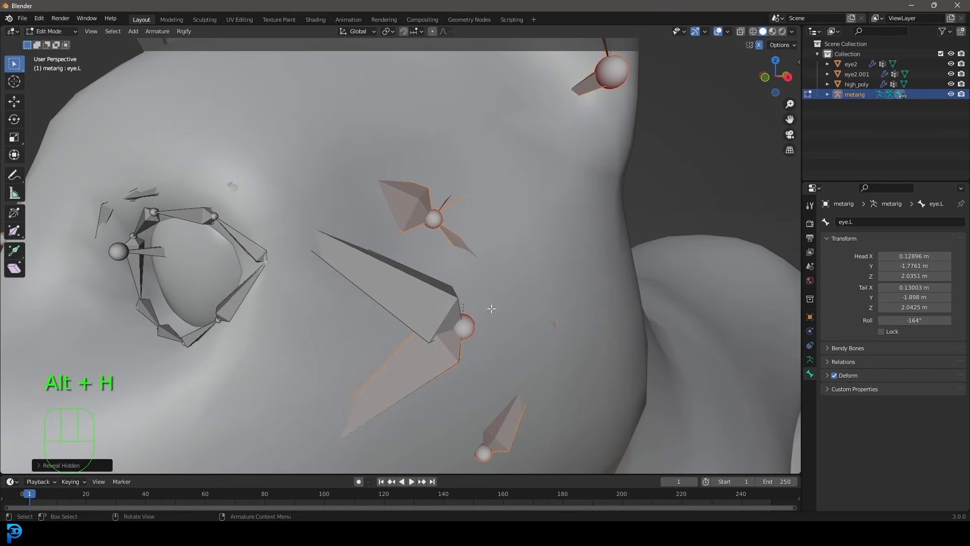
left_click_drag(428, 296, 428, 295)
key("z")
left_click(399, 329)
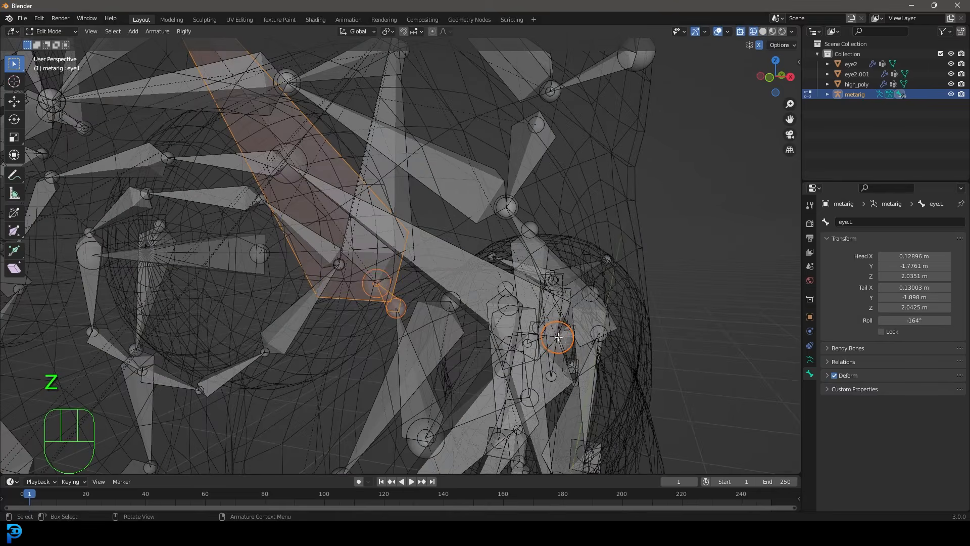
Move the left cheek's outer joint, beside and below the eye, inward to the side of the head mesh.
mouse_move(558, 336)
middle_mouse_down()
mouse_move(561, 353)
mouse_move(641, 367)
mouse_move(614, 348)
mouse_move(660, 343)
middle_mouse_up()
key("g")
right_click(617, 362)
left_click_drag(598, 288, 594, 287)
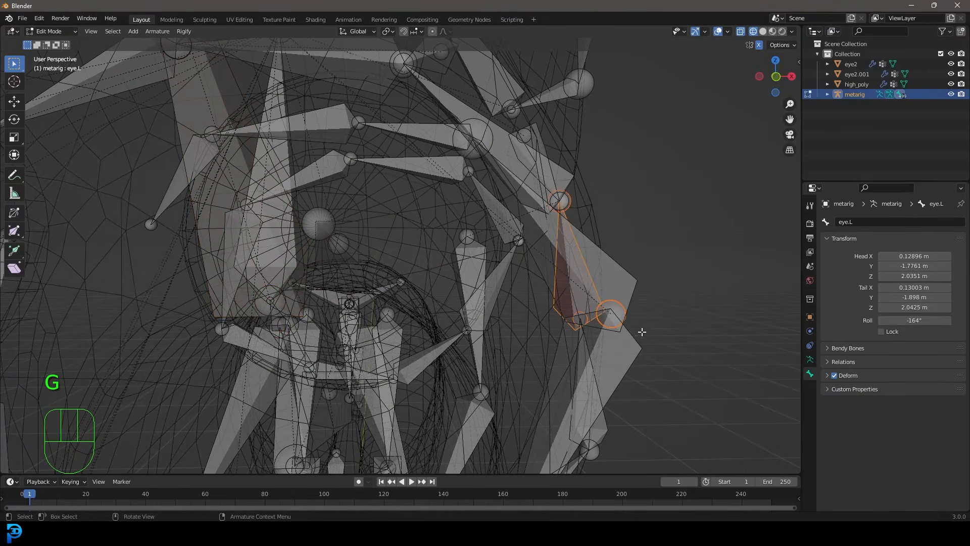
middle_click_drag(635, 333, 644, 332)
left_click_drag(659, 347, 601, 285)
key("g")
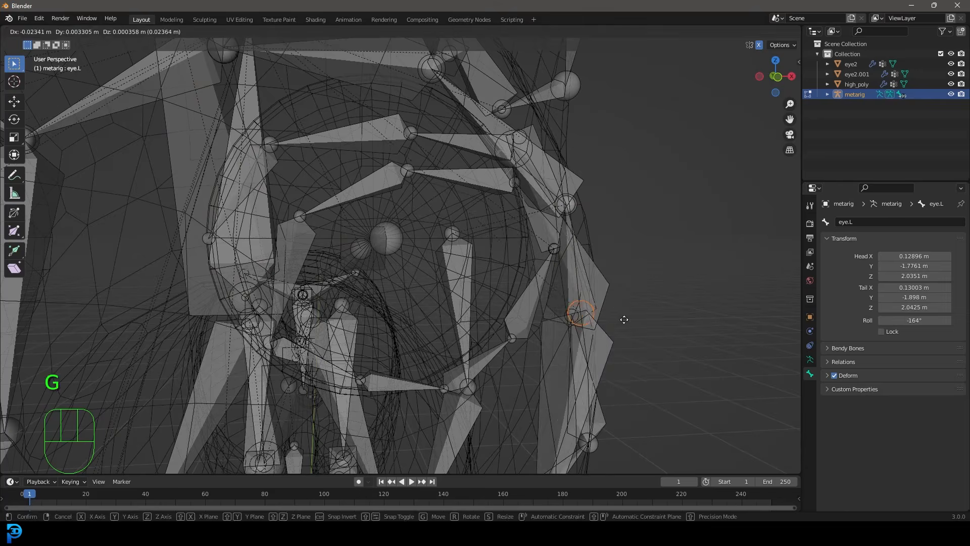
left_click(615, 320)
Check the cheek bones in solid shading, and bring the muzzle into a close side view in wireframe.
key("z")
left_click(677, 321)
scroll(581, 318, "down", 7)
middle_click_drag(556, 316, 487, 310)
key("KP_3")
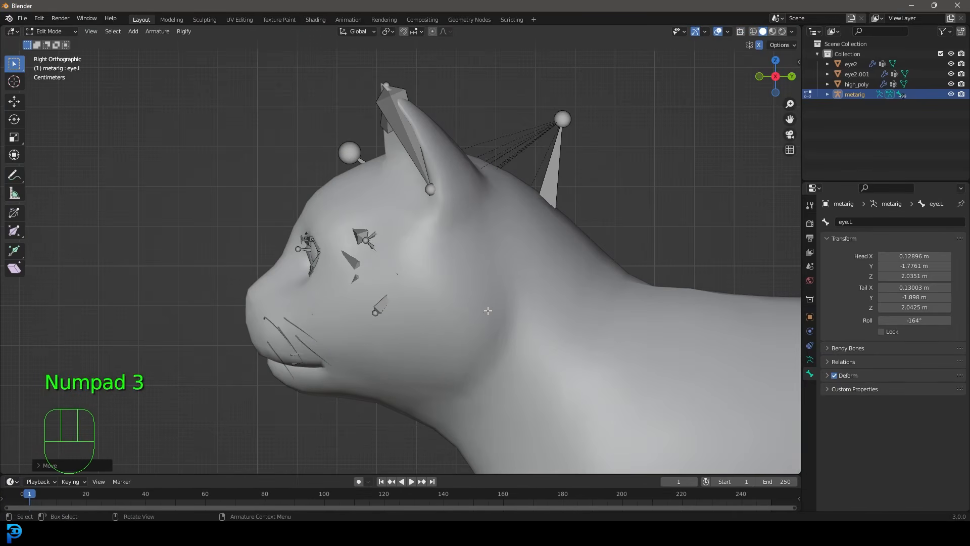
left_click(371, 241)
middle_click_drag(371, 244, 421, 182, "shift")
scroll(403, 271, "up", 3)
left_click_drag(245, 394, 413, 264)
key("g")
key("Escape")
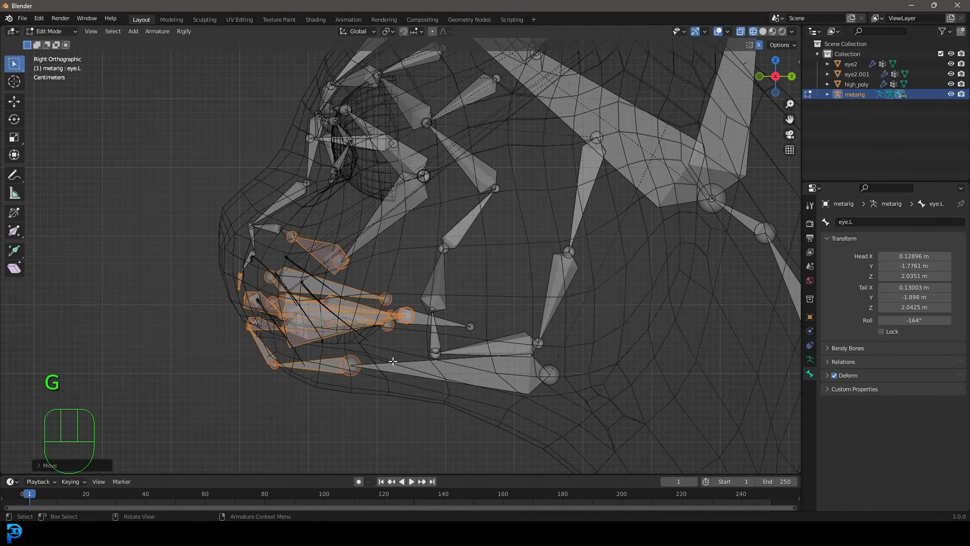
In side view, move the joint between the jaw and chin bones back and down toward the underside of the chin.
left_click(362, 379)
key("g")
left_click(383, 387)
Move the front chin bone back and slightly down, placing its head at about Y -1.931, Z 1.708 m.
left_click_drag(295, 385, 254, 343)
key("g")
right_click(276, 352)
left_click(276, 352)
key("g")
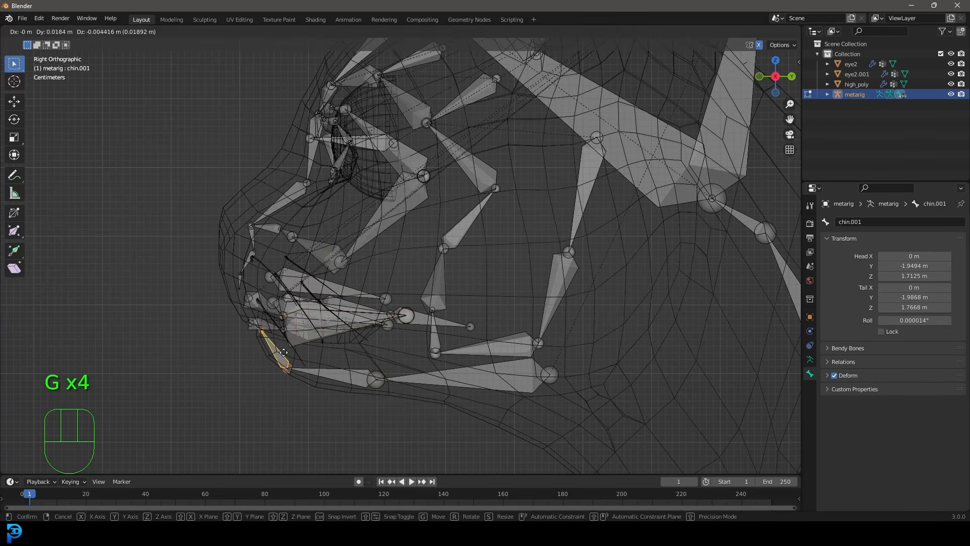
left_click(286, 357)
Inspect the face rig from the front and the whole cat body from the side in solid shading.
middle_click_drag(206, 310, 192, 309)
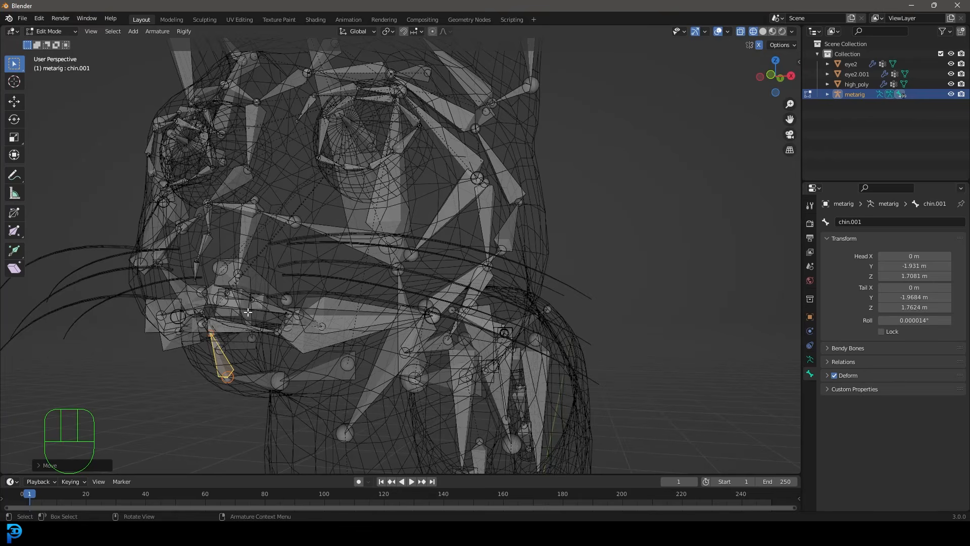
key("z")
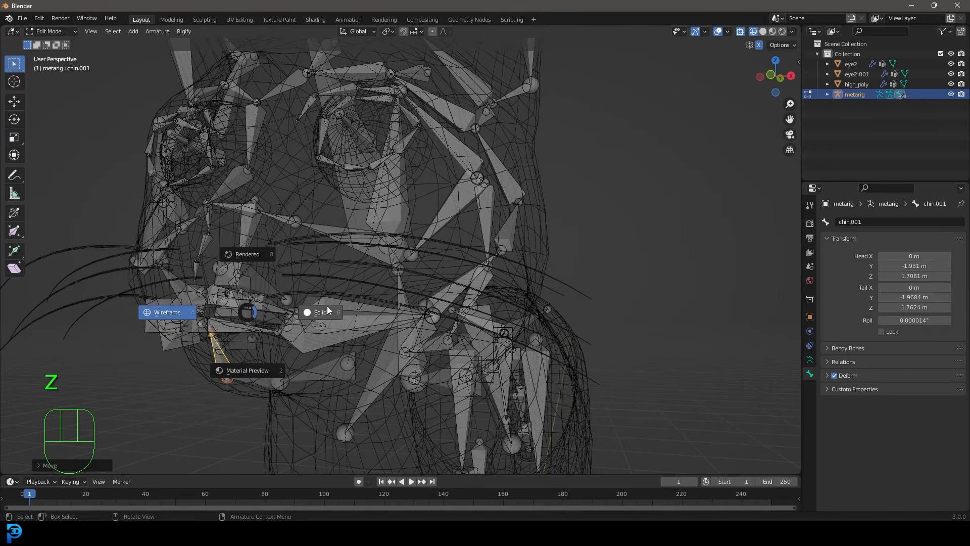
left_click(329, 311)
mouse_move(329, 311)
middle_mouse_down()
mouse_move(477, 282)
mouse_move(543, 287)
mouse_move(462, 275)
mouse_move(446, 277)
mouse_move(472, 298)
mouse_move(549, 323)
middle_mouse_up()
scroll(445, 277, "down", 3)
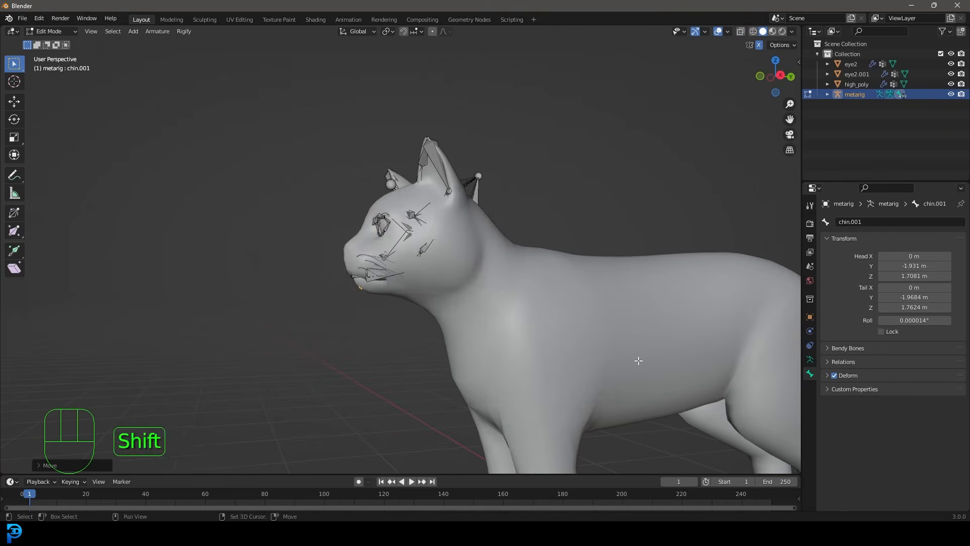
middle_click_drag(639, 360, 422, 203, "shift")
key("z")
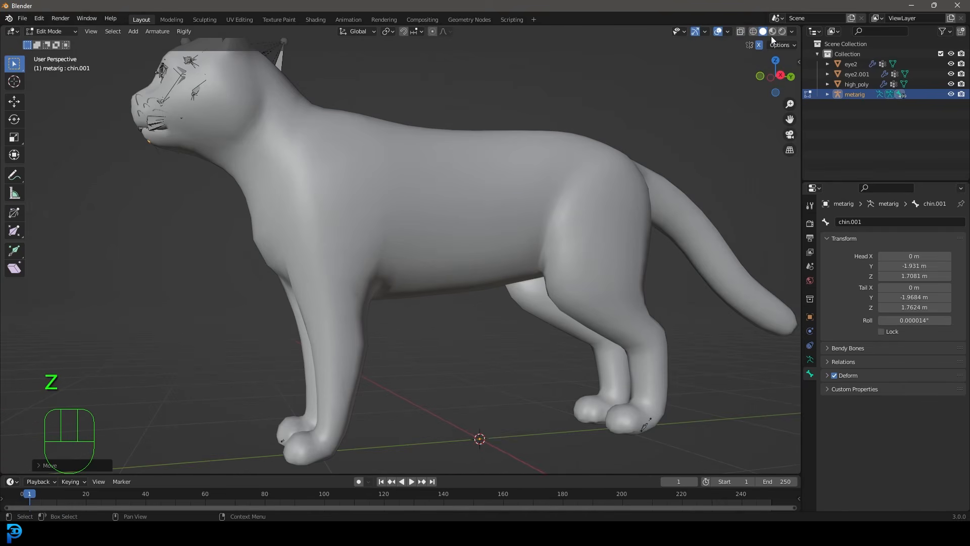
Turn on X-ray display for the armature and deselect all bones in the right side view.
left_click(744, 29)
middle_click_drag(480, 218, 494, 275)
key("KP_1")
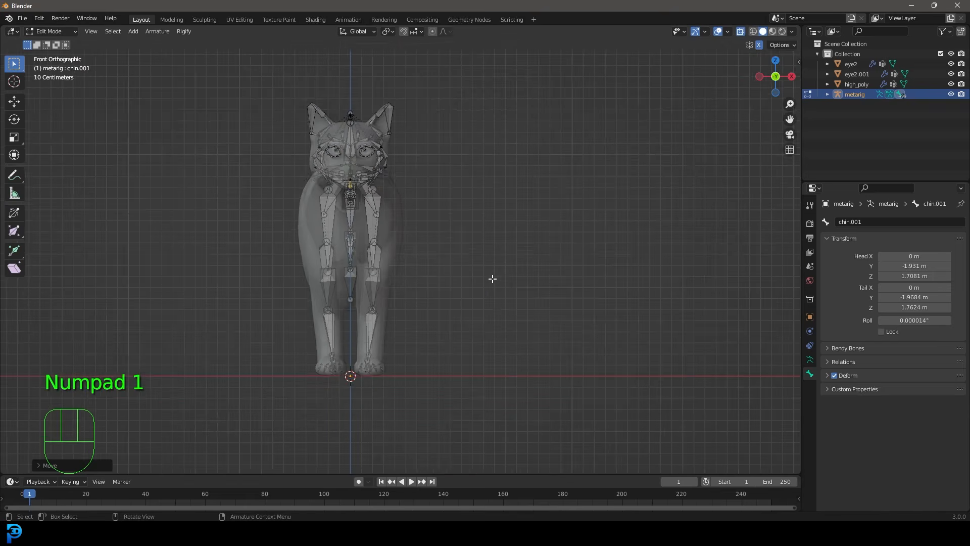
key("KP_3")
key("alt+a")
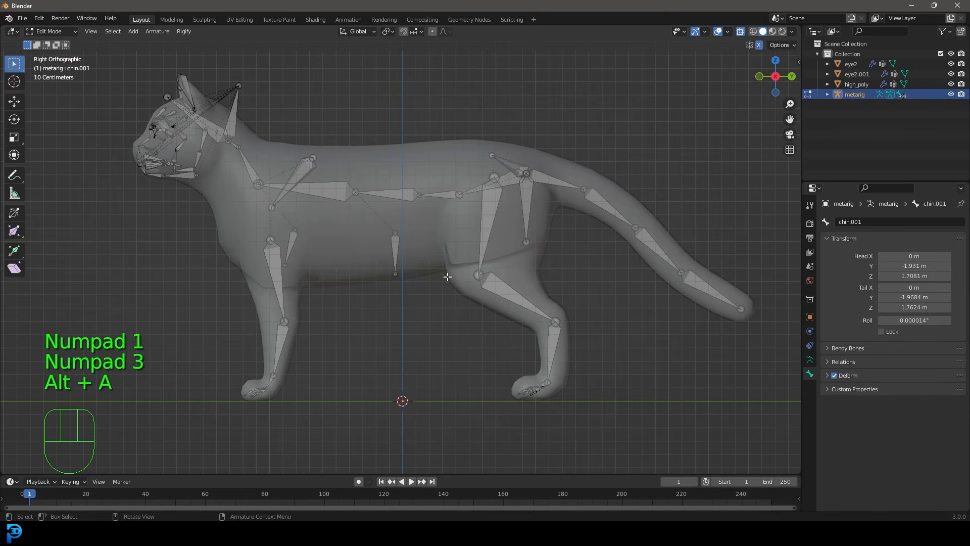
Adjust the position of the lower jaw joint near the mouth in side view.
middle_click_drag(243, 192, 404, 271, "shift")
scroll(403, 271, "up", 4)
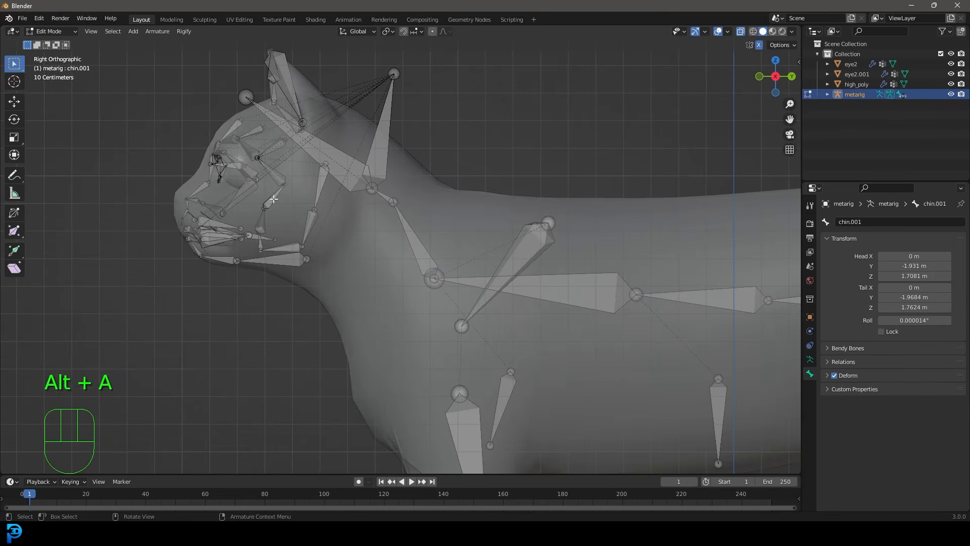
middle_click_drag(275, 247, 350, 304, "shift")
scroll(343, 258, "up", 2)
middle_click_drag(499, 344, 398, 256, "shift")
middle_click_drag(163, 231, 537, 311, "shift")
scroll(583, 291, "up", 4)
left_click(586, 336)
key("g")
left_click(596, 343)
Reposition the front joint of jaw.L.001 in wireframe so it follows the jawline from an angled view.
middle_click_drag(596, 343, 692, 332)
key("KP_3")
key("shift+z")
mouse_move(395, 267)
middle_mouse_down()
mouse_move(402, 311)
mouse_move(444, 243)
mouse_move(531, 268)
middle_mouse_up()
key("g")
left_click(404, 309)
left_click(587, 317)
key("g")
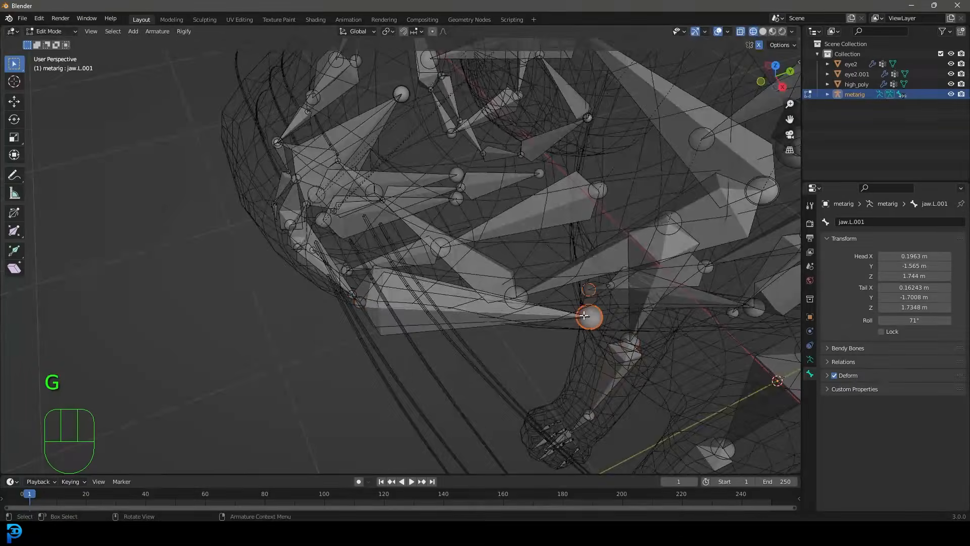
key("g")
mouse_move(587, 316)
middle_mouse_down()
mouse_move(571, 332)
mouse_move(595, 298)
middle_mouse_up()
left_click(564, 356)
Move the outer joint of lip.B.R so the mirrored lower lip bones follow the mouth line.
key("z")
middle_click_drag(354, 298, 445, 298)
left_click(386, 206)
key("g")
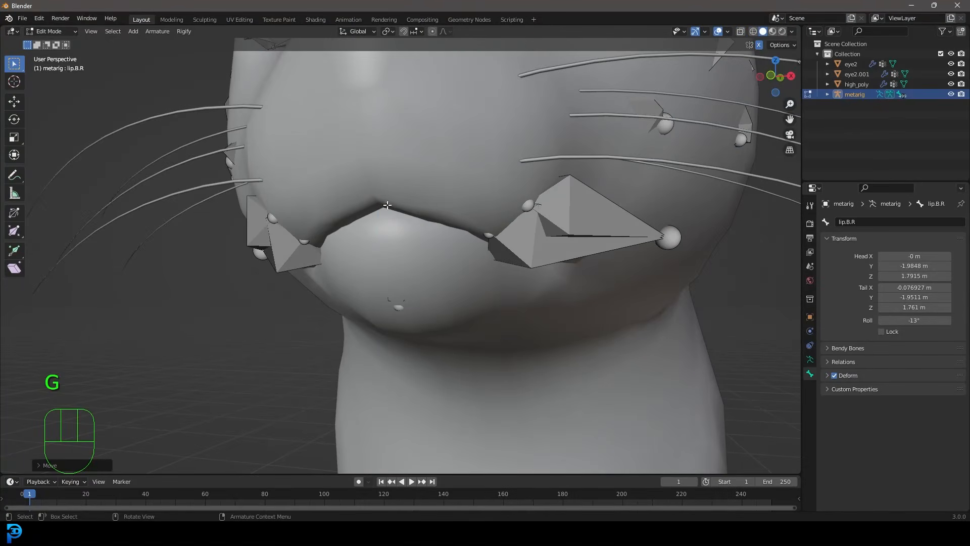
key("z")
key("z")
key("z")
mouse_move(457, 227)
middle_mouse_down()
mouse_move(553, 259)
mouse_move(463, 226)
middle_mouse_up()
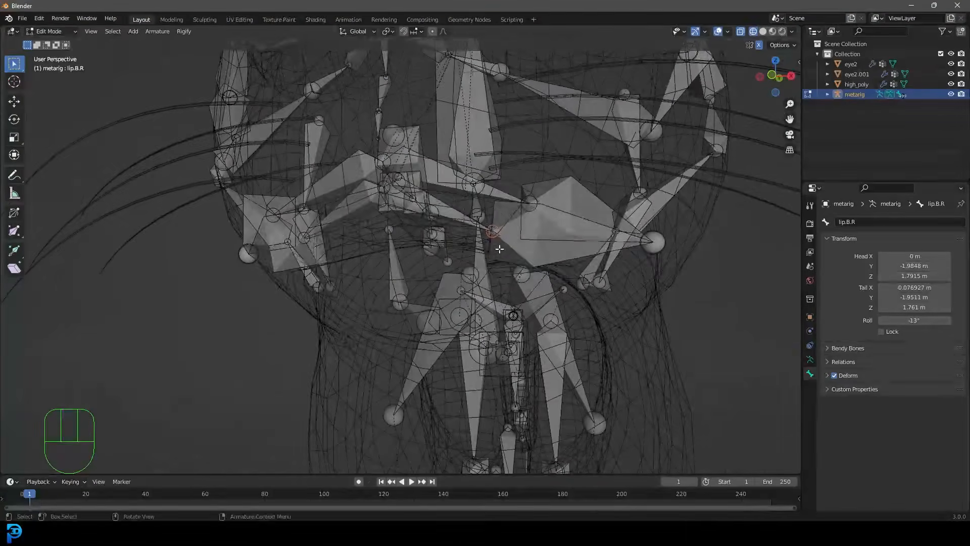
key("g")
right_click(503, 227)
key("z")
left_click(541, 223)
middle_click_drag(540, 222, 559, 150)
key("g")
left_click(593, 226)
mouse_move(593, 225)
middle_mouse_down()
mouse_move(458, 273)
mouse_move(520, 289)
mouse_move(435, 275)
middle_mouse_up()
key("g")
left_click(519, 286)
Adjust the upper tip of the upright bone at the back of the head in side view.
key("z")
key("KP_3")
key("z")
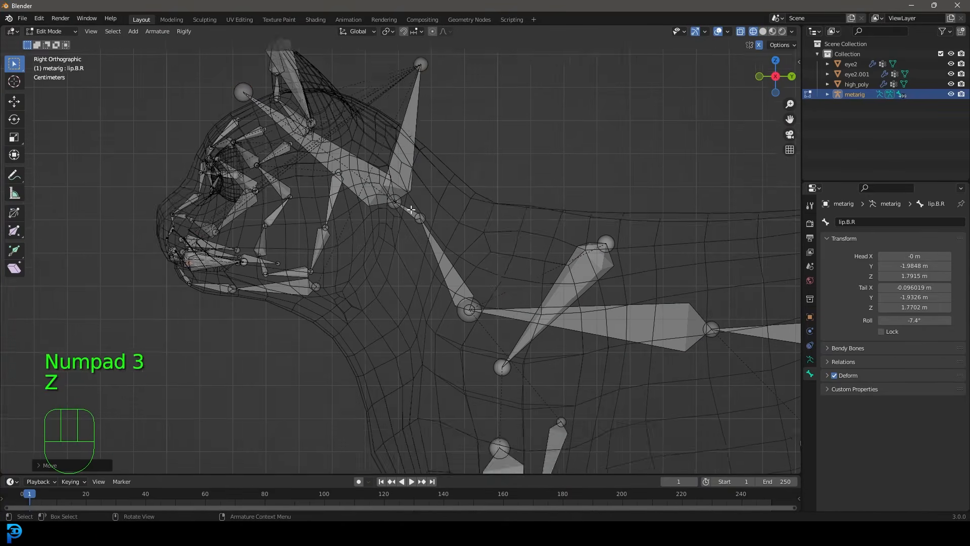
middle_click_drag(429, 84, 431, 129, "shift")
left_click(430, 129)
key("g")
Reposition the mid-neck joint and the neck-base joint at spine.004 to follow the cat's neck.
left_click(419, 265)
scroll(419, 265, "down", 1)
key("g")
left_click(422, 292)
left_click(458, 340)
key("g")
left_click(470, 316)
Move the front joint of cheek.T.L.001 forward onto the bridge of the muzzle in side view.
scroll(470, 316, "up", 3)
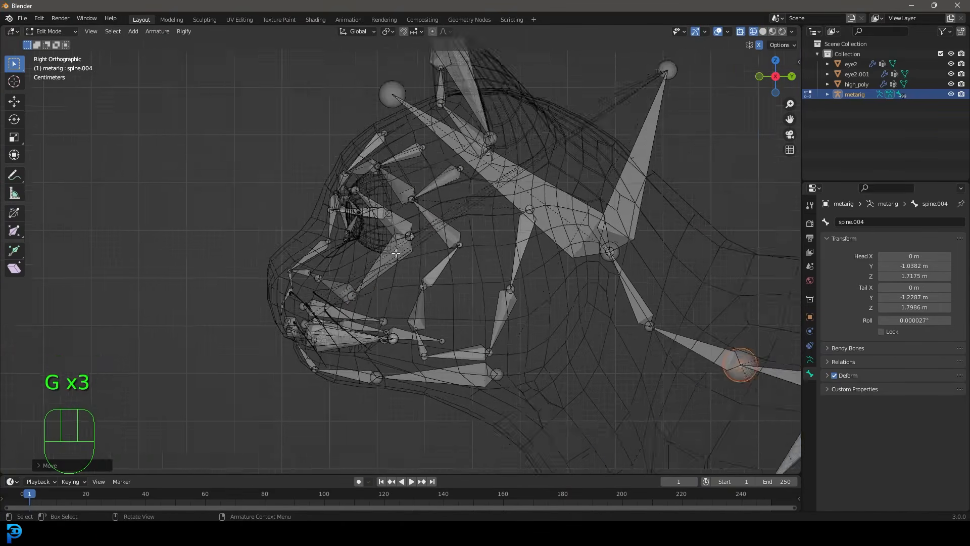
middle_click_drag(337, 302, 275, 247)
key("KP_3")
key("g")
left_click(243, 239)
left_click(244, 212)
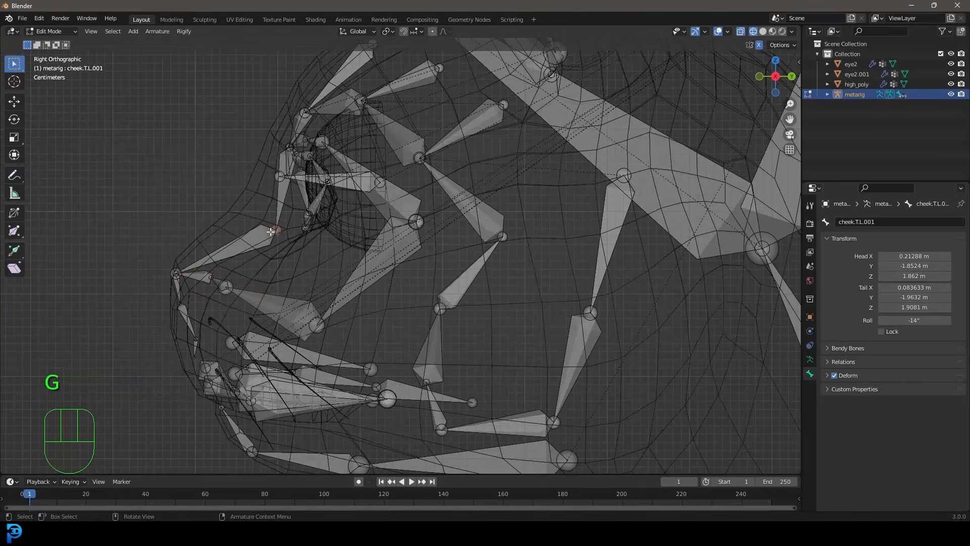
key("g")
left_click(245, 211)
Move the two joints below the nose tip, including the one at nose.004, forward onto the muzzle surface.
left_click(180, 304)
key("g")
left_click(178, 304)
left_click(196, 339)
key("g")
key("g")
key("g")
left_click(192, 343)
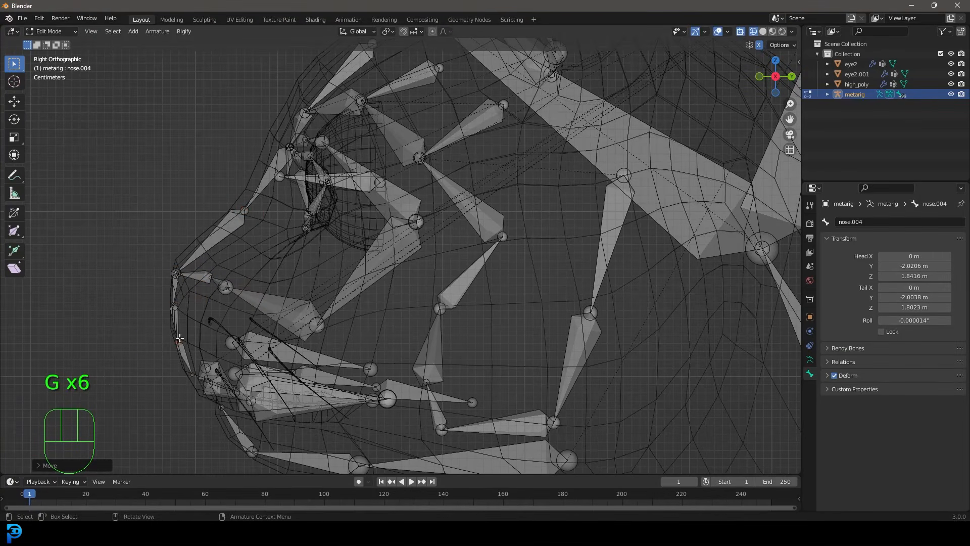
Reposition the outer end joint of chin.L on the side of the cat's face.
left_click(440, 309)
middle_click_drag(440, 309, 540, 356)
left_click(488, 360)
key("g")
left_click(526, 354)
left_click(509, 289)
key("g")
left_click(510, 289)
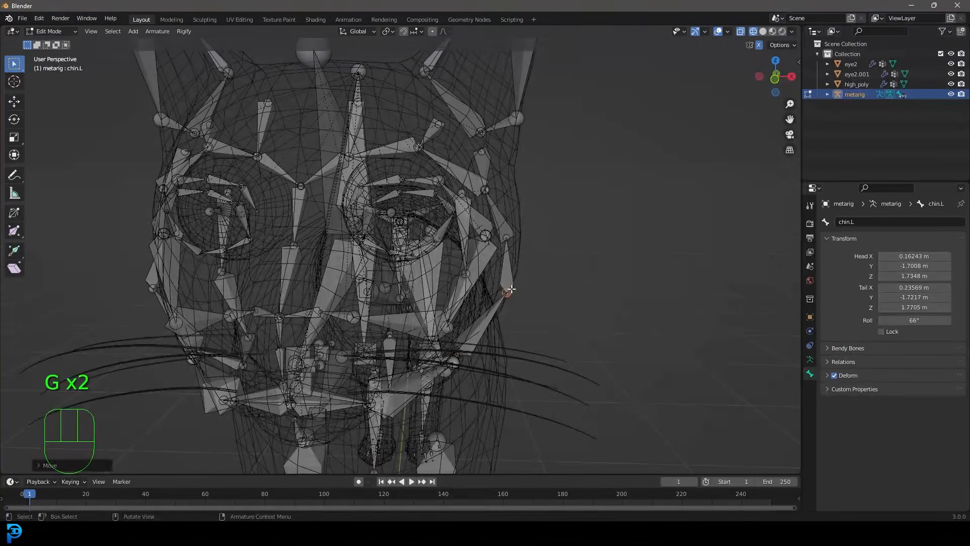
Move the upper joint of cheek.B.L to fit the cheek surface, checking it in solid and wireframe shading.
left_click(526, 244)
key("z")
middle_click_drag(527, 245, 444, 252)
left_click(486, 284)
key("g")
left_click(494, 277)
key("z")
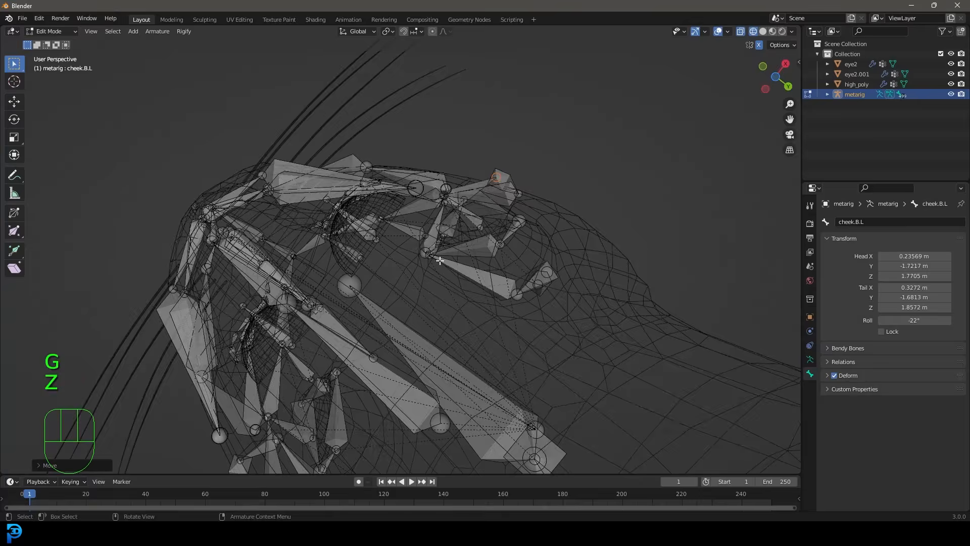
mouse_move(470, 404)
middle_mouse_down()
mouse_move(414, 329)
mouse_move(391, 318)
mouse_move(500, 237)
middle_mouse_up()
key("g")
left_click(381, 308)
key("z")
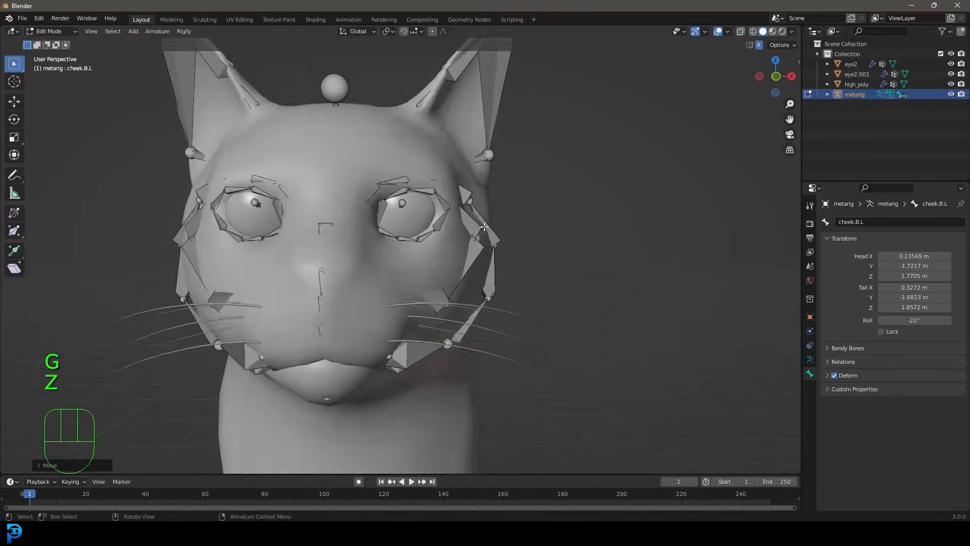
scroll(455, 213, "down", 4)
mouse_move(424, 202)
middle_mouse_down()
mouse_move(350, 195)
mouse_move(353, 216)
middle_mouse_up()
scroll(353, 216, "up", 5)
key("g")
right_click(359, 199)
key("z")
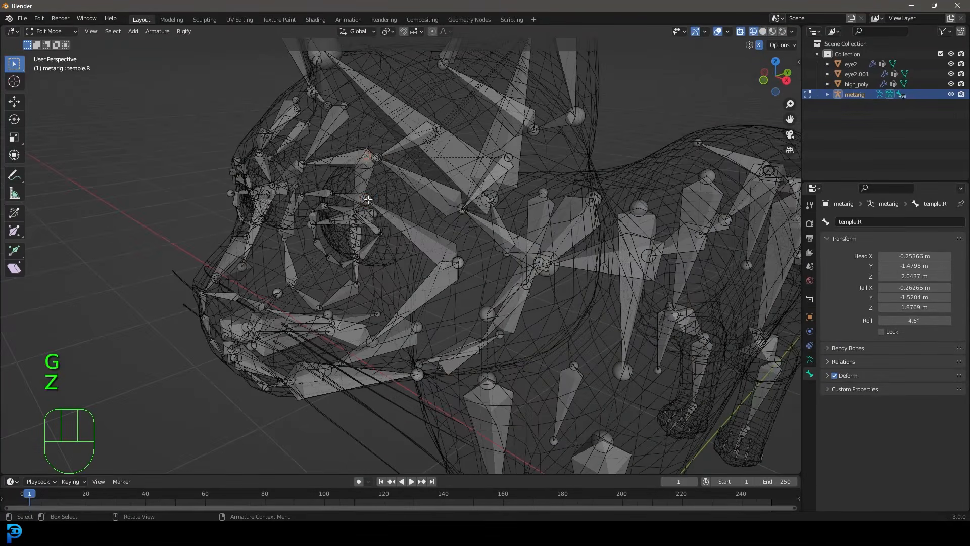
Move the brow.B.L.001 bone above the eye.
left_click(360, 198)
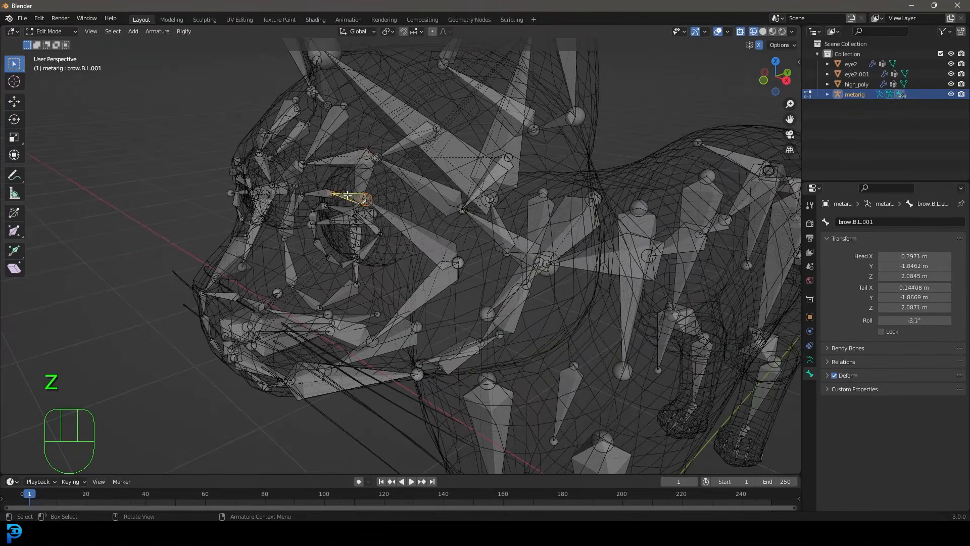
key("z")
key("g")
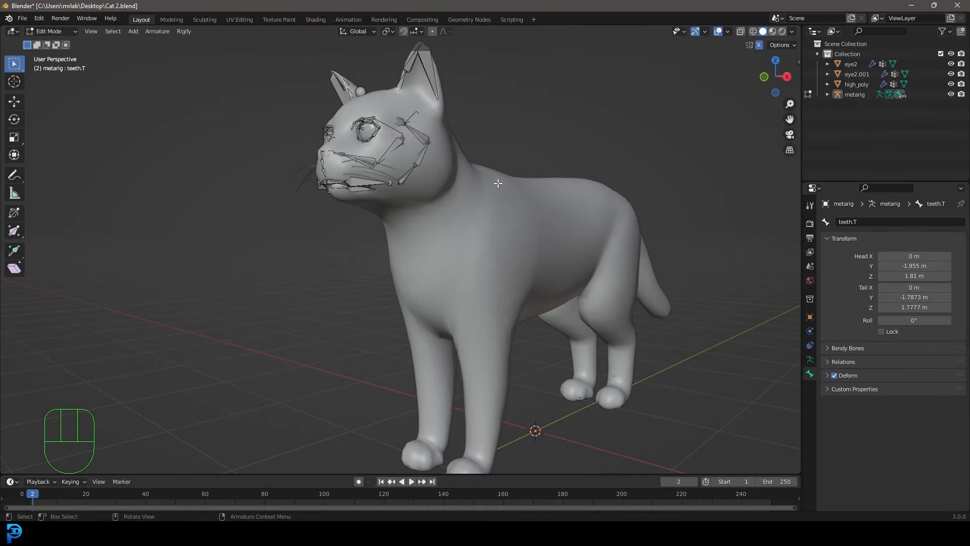
Turn on X-ray display over the solid cat mesh and deselect all bones.
scroll(405, 189, "up", 4)
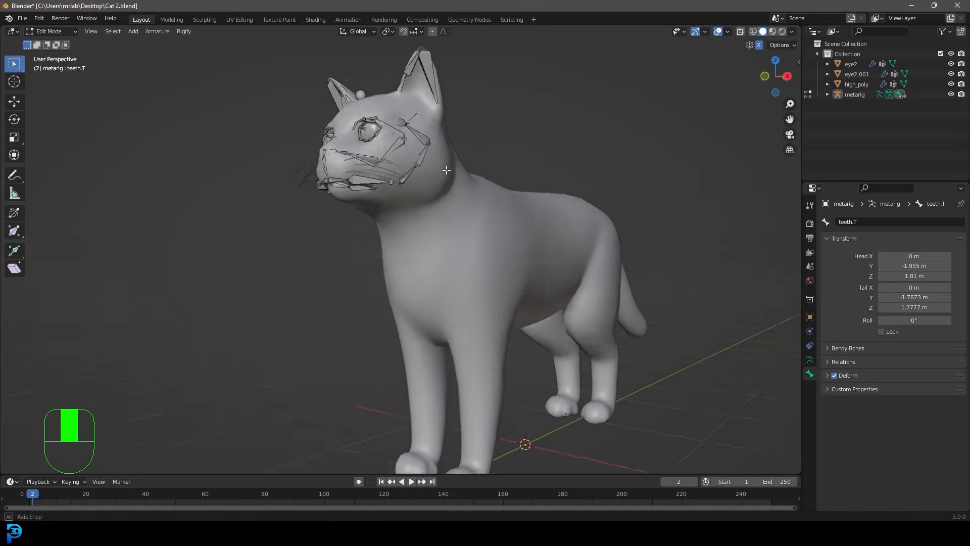
left_click(740, 31)
scroll(397, 210, "down", 3)
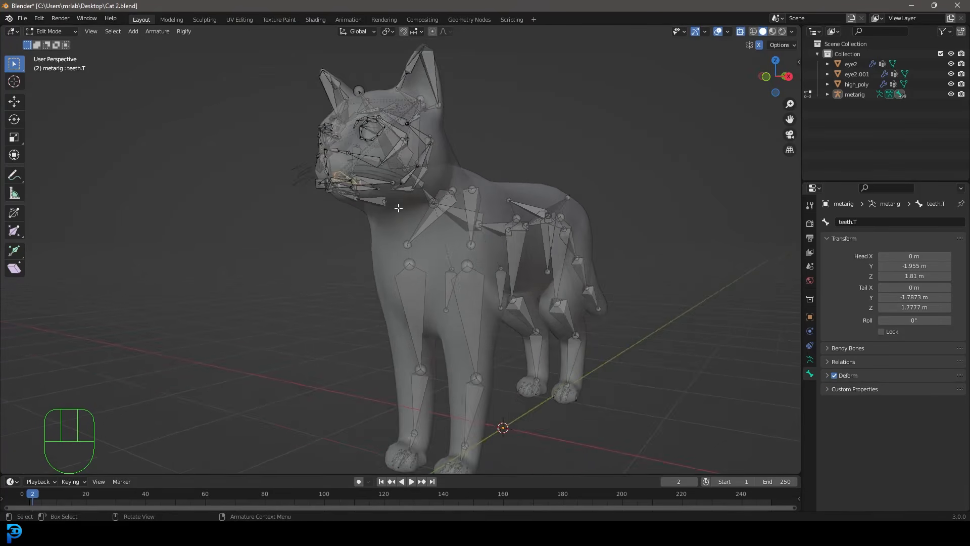
scroll(397, 210, "up", 2)
middle_click_drag(397, 167, 409, 201, "shift")
key("alt+a")
Examine the placement of the nose, brow, eye, cheek, jaw and mouth bones around the cat's head.
scroll(384, 182, "up", 3)
middle_click_drag(340, 165, 303, 250, "shift")
middle_click_drag(273, 159, 341, 220, "shift")
scroll(341, 220, "up", 2)
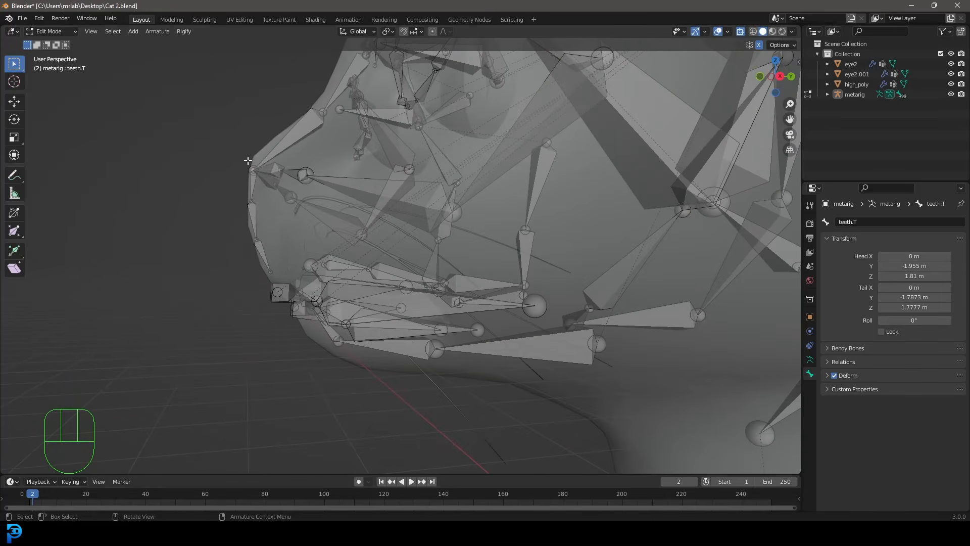
scroll(328, 104, "down", 4)
middle_click_drag(326, 117, 419, 204)
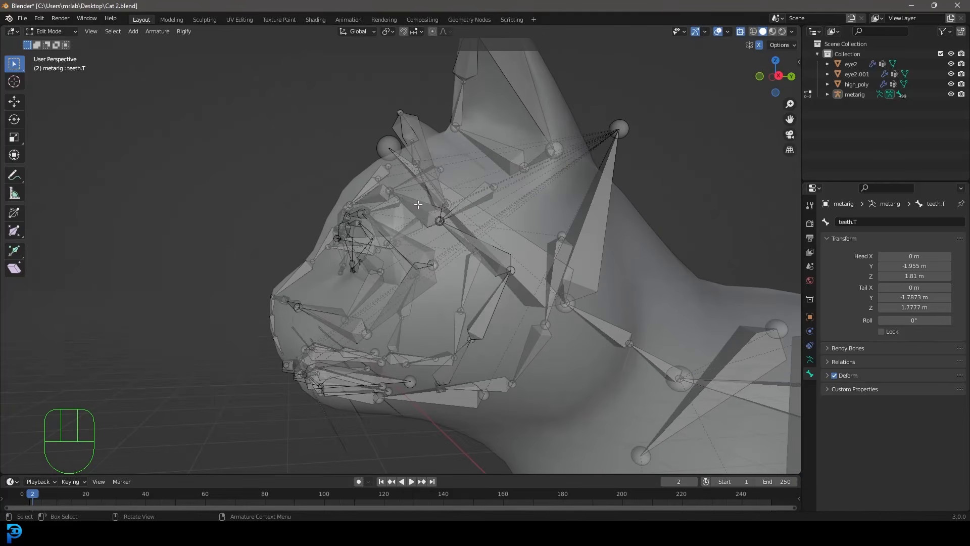
middle_click_drag(413, 147, 336, 187)
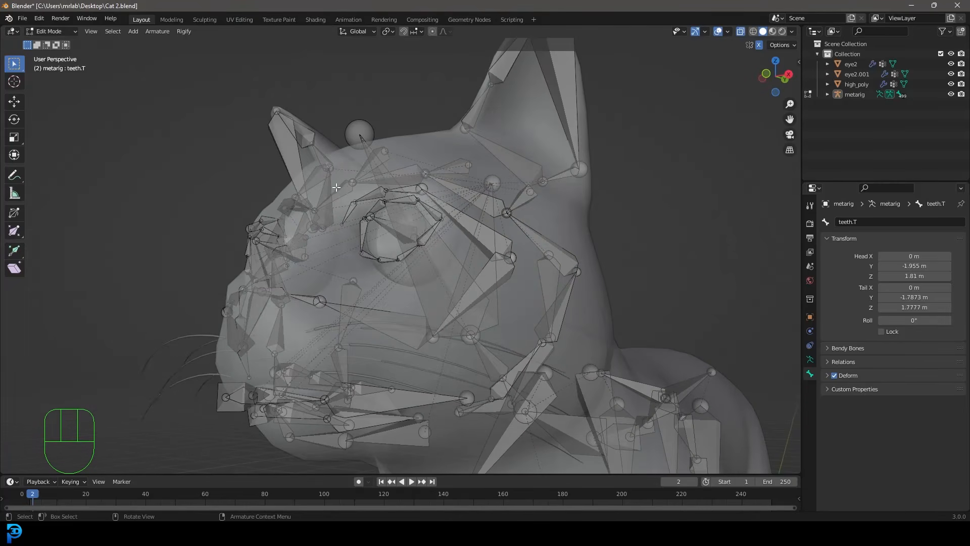
middle_click_drag(385, 159, 367, 180)
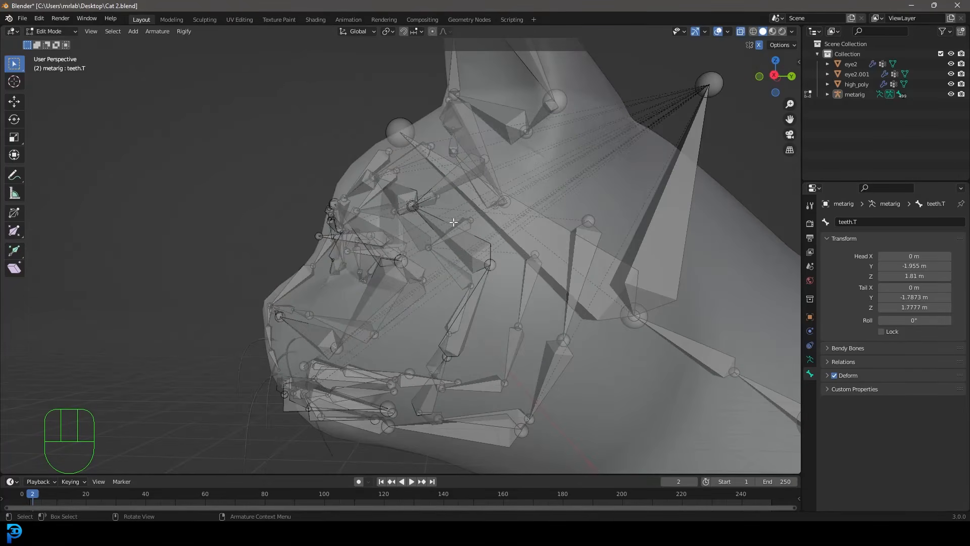
middle_click_drag(454, 222, 520, 134, "shift")
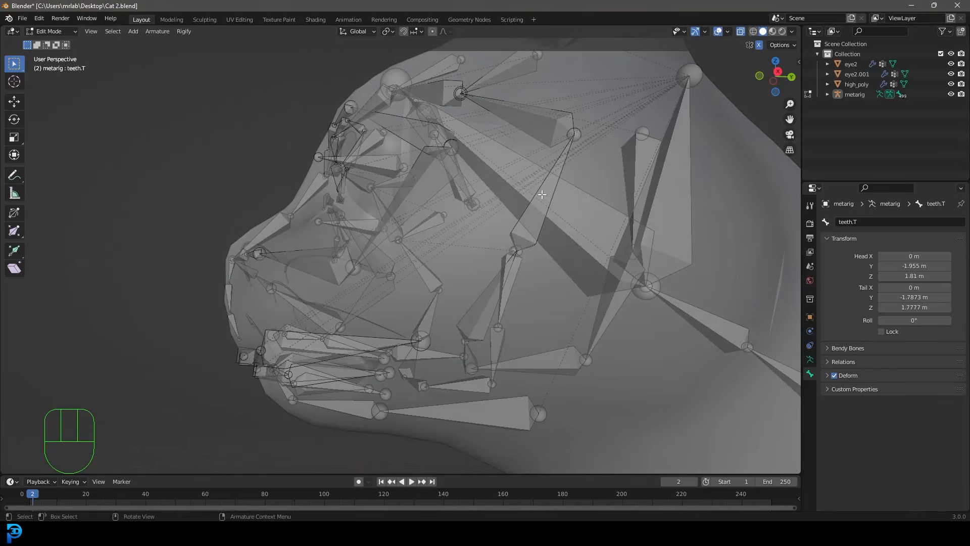
middle_click_drag(541, 194, 548, 293)
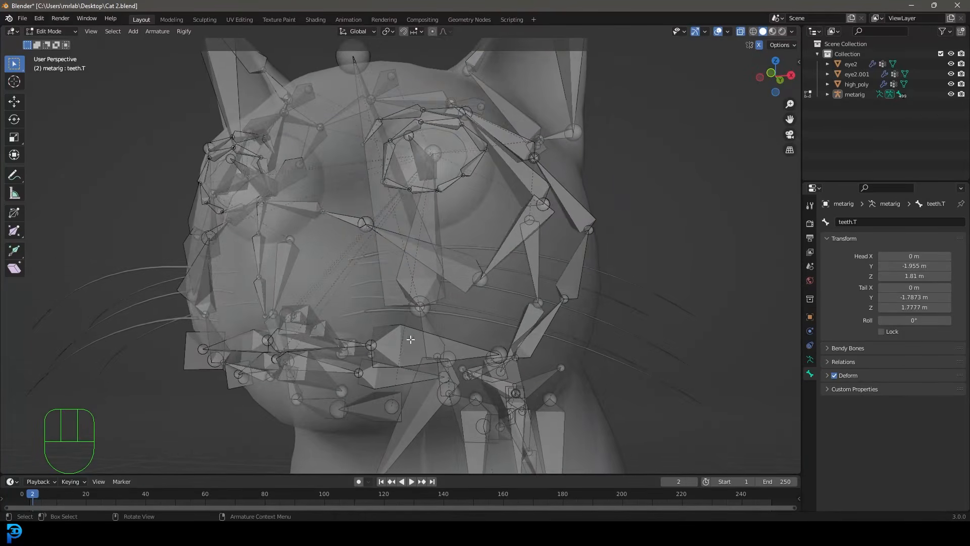
mouse_move(410, 340)
middle_mouse_down()
mouse_move(446, 268)
mouse_move(415, 245)
mouse_move(389, 172)
mouse_move(390, 200)
mouse_move(364, 159)
mouse_move(404, 167)
mouse_move(428, 188)
middle_mouse_up()
key("z")
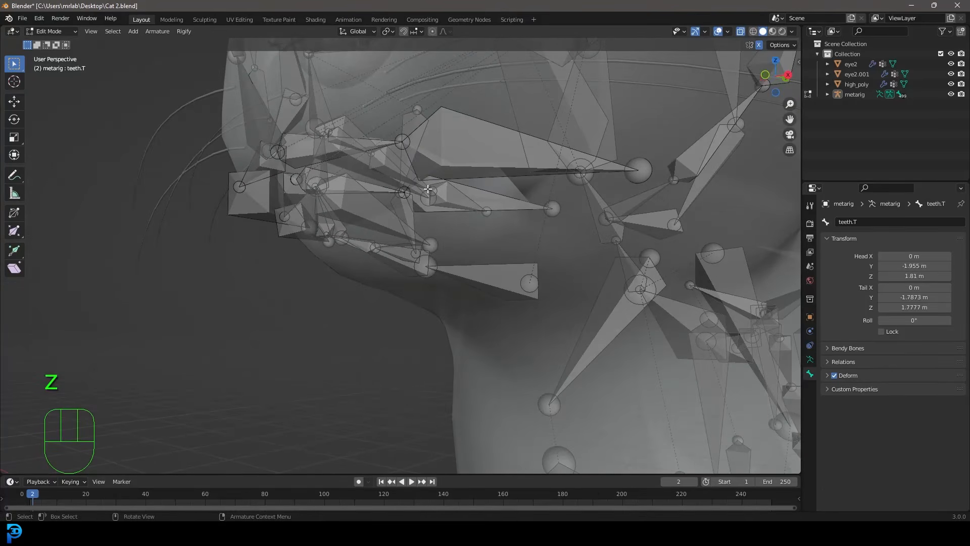
Turn off X-ray display and check the names of the upper and lower lip bones by selecting them individually.
left_click(741, 33)
left_click(464, 137)
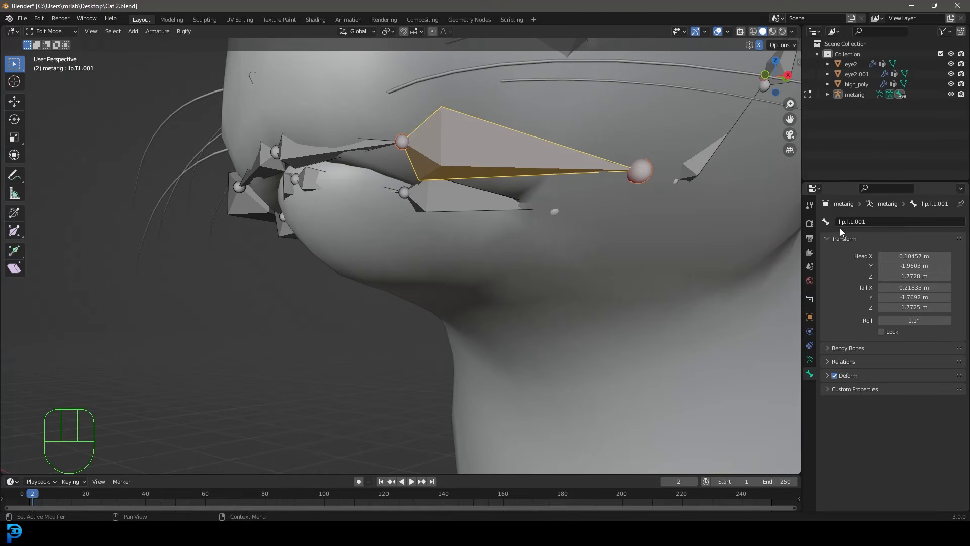
left_click(460, 199)
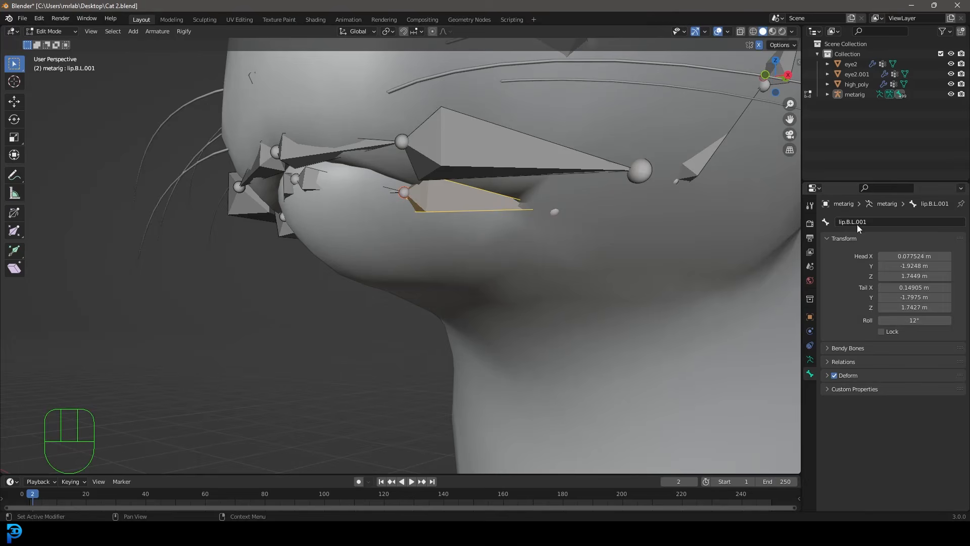
middle_click_drag(455, 242, 353, 177)
left_click(351, 173)
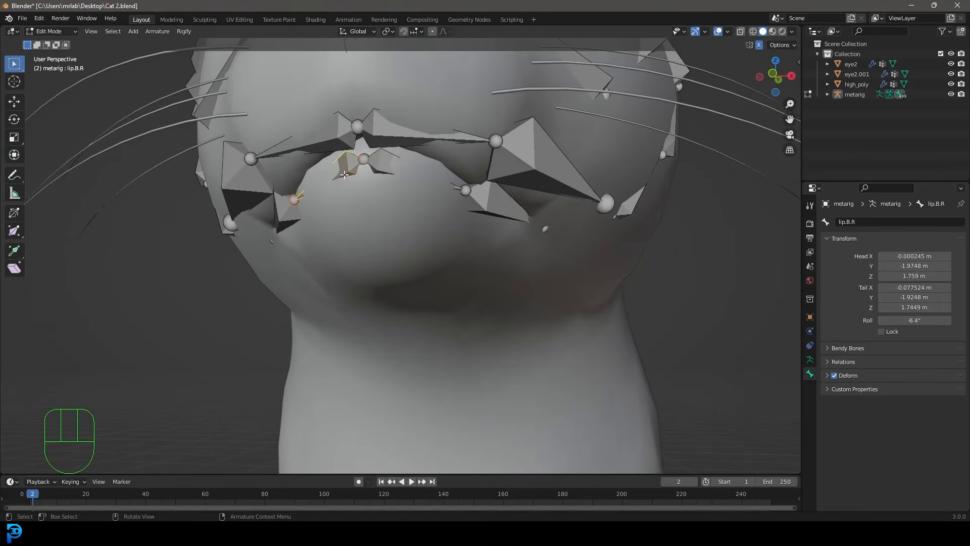
left_click(439, 142)
Move the outer joint of lip.T.L closer to the upper lip surface.
middle_click_drag(439, 142, 508, 129)
left_click(460, 101)
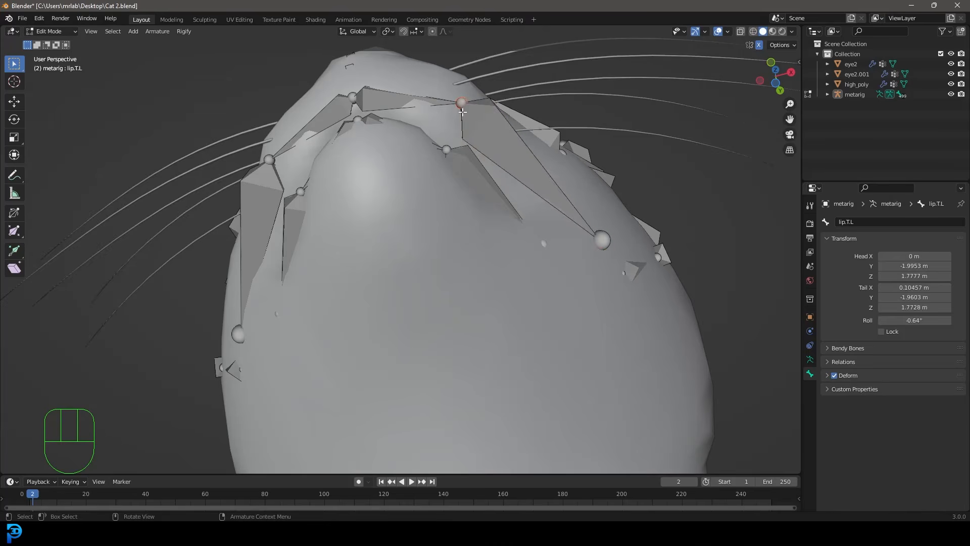
key("g")
left_click(450, 102)
Switch to wireframe shading and examine the teeth.T and tongue.001 bones inside the mouth.
middle_click_drag(498, 167, 464, 261)
key("z")
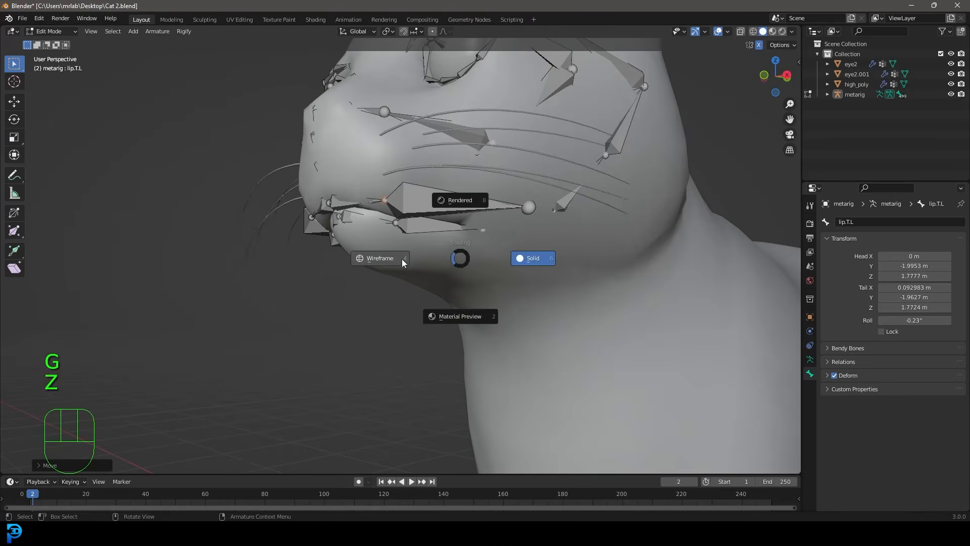
left_click(403, 263)
mouse_move(400, 256)
middle_mouse_down()
mouse_move(389, 213)
mouse_move(381, 263)
middle_mouse_up()
left_click(334, 187)
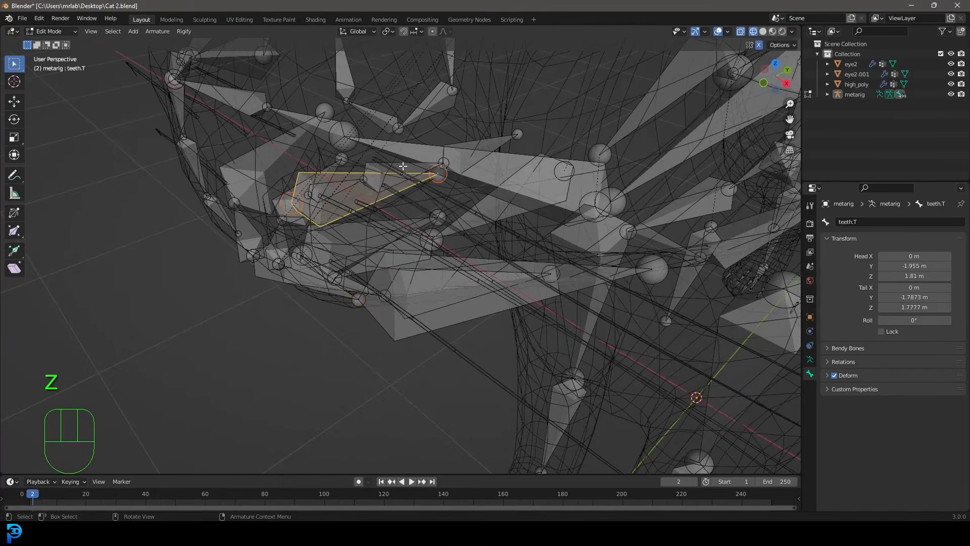
middle_click_drag(403, 167, 409, 177)
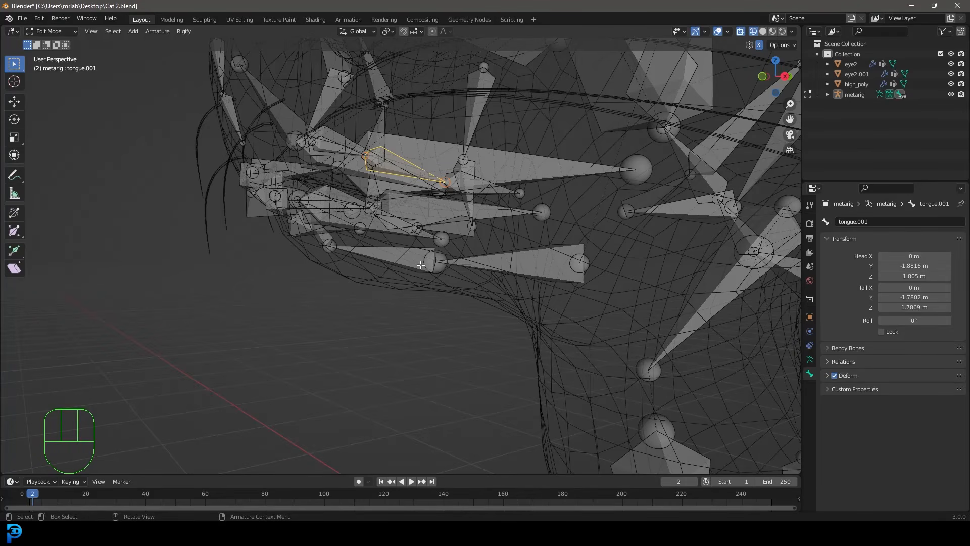
Examine the placement of the leg bones inside the mesh from the front of the cat.
scroll(403, 248, "down", 3)
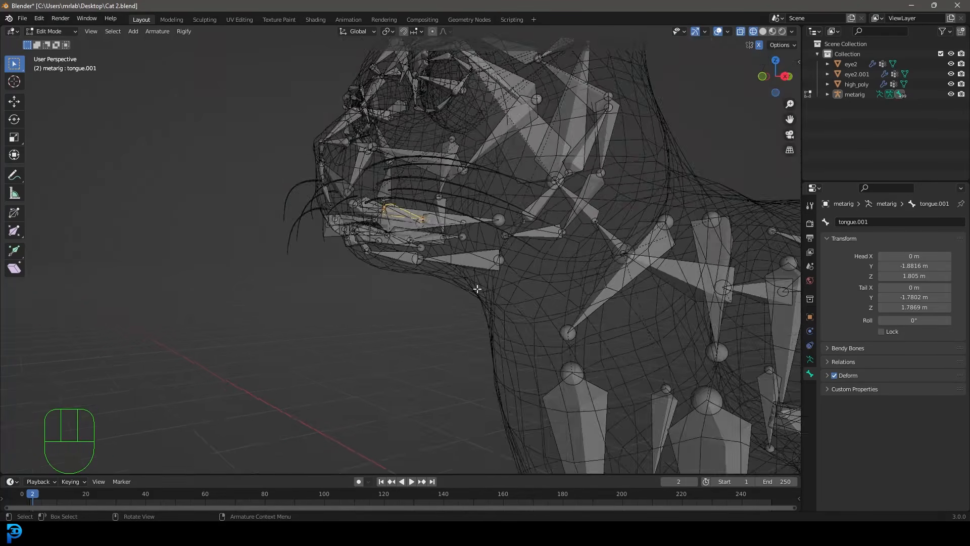
middle_click_drag(493, 316, 416, 275, "shift")
scroll(416, 275, "down", 5)
middle_click_drag(526, 217, 556, 224)
scroll(432, 189, "up", 4)
scroll(432, 189, "up", 1)
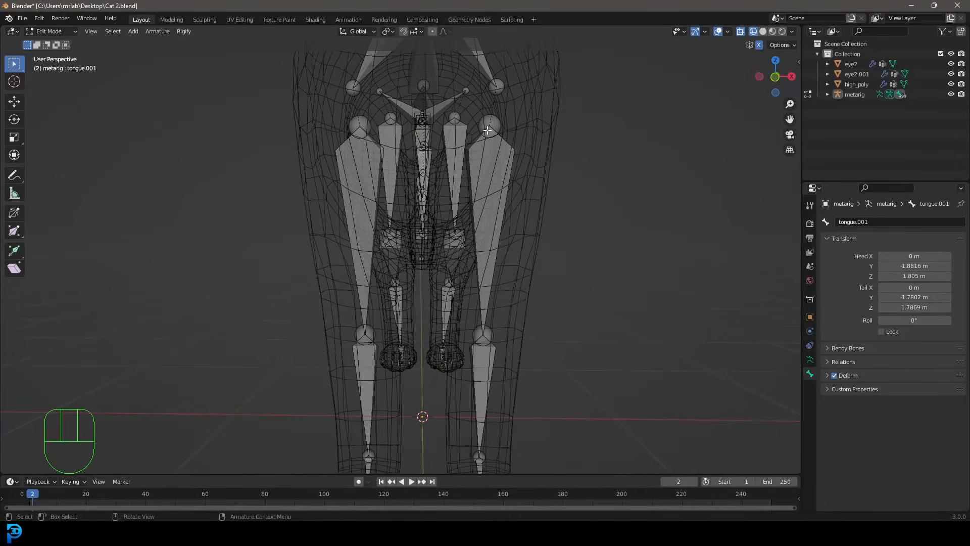
scroll(478, 409, "down", 1)
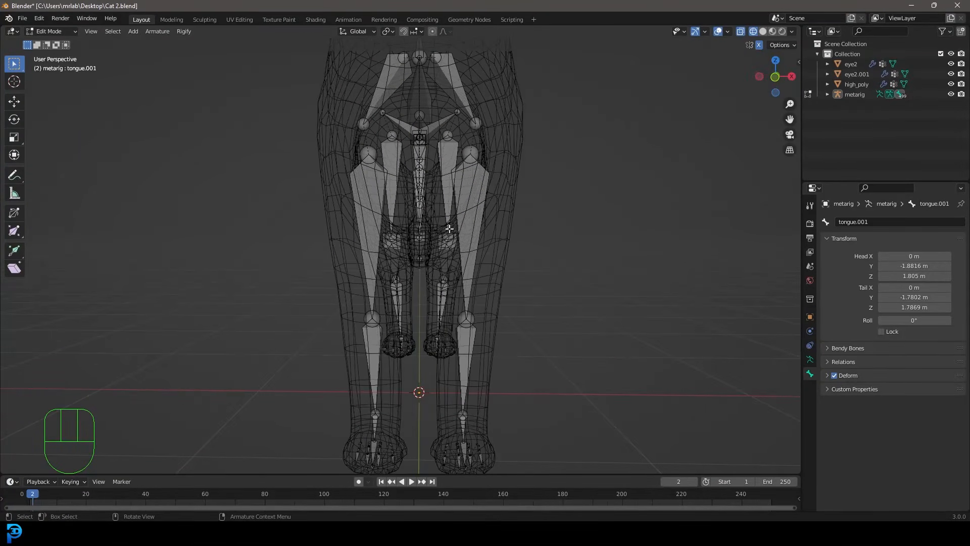
middle_click_drag(544, 288, 266, 241)
left_click(417, 218)
key("g")
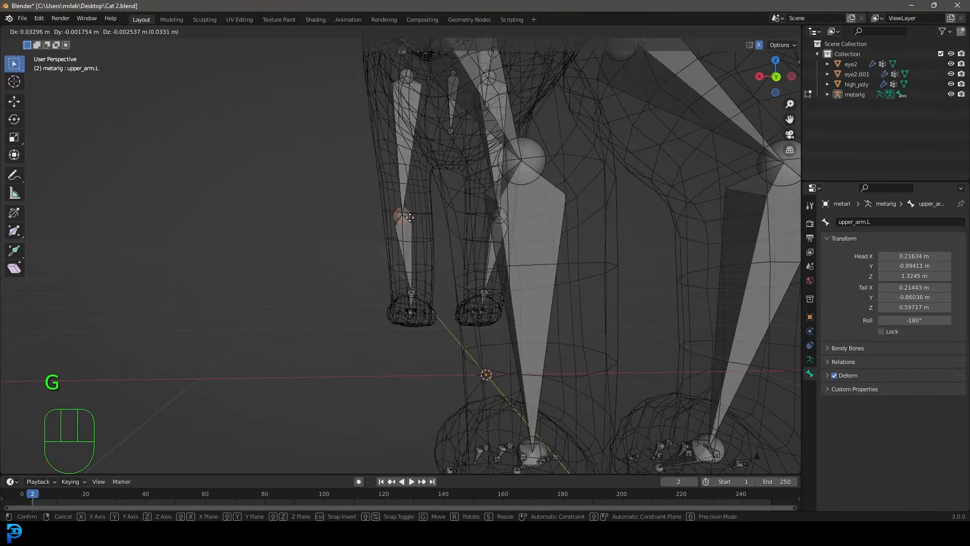
right_click(448, 219)
Save the Cat 2.blend file with the fitted metarig.
scroll(448, 219, "down", 5)
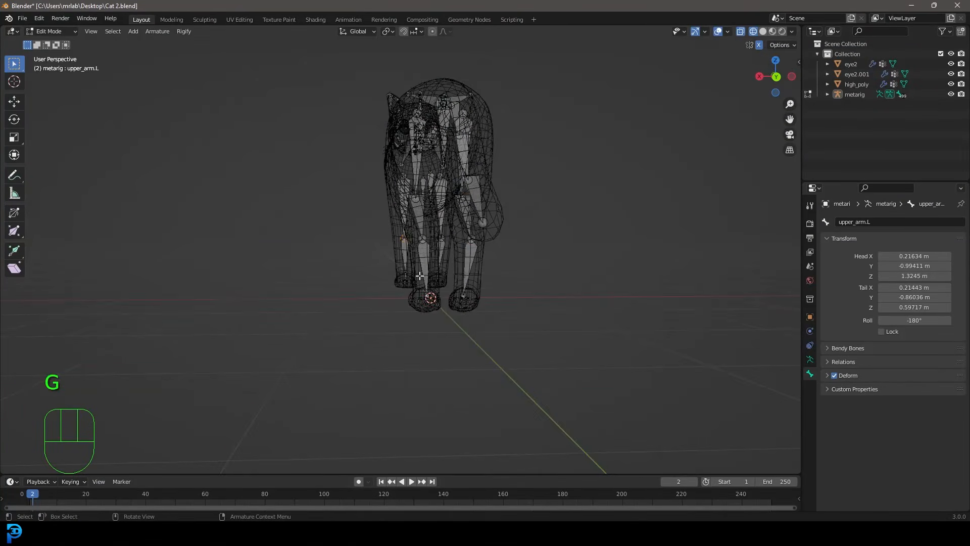
middle_click_drag(399, 281, 489, 211)
scroll(293, 197, "up", 6)
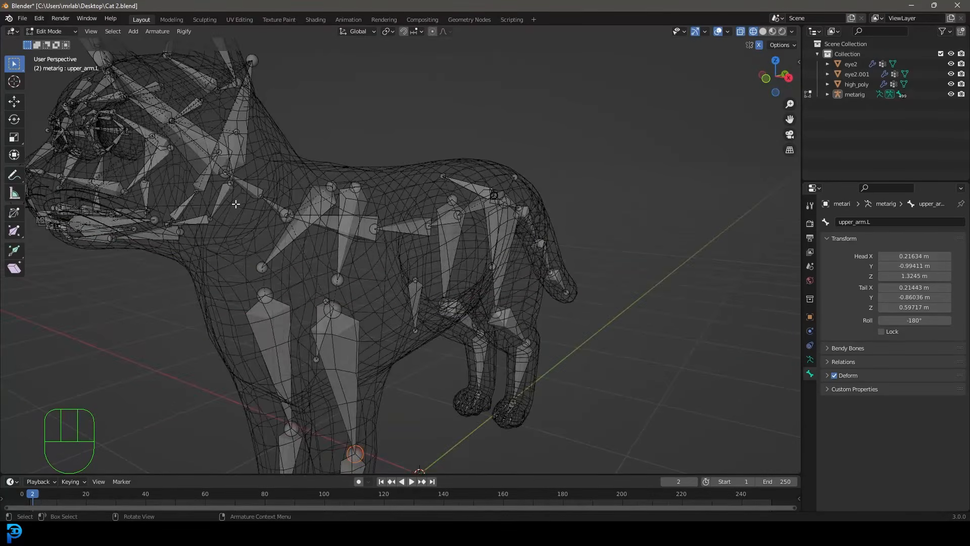
middle_click_drag(293, 197, 422, 219)
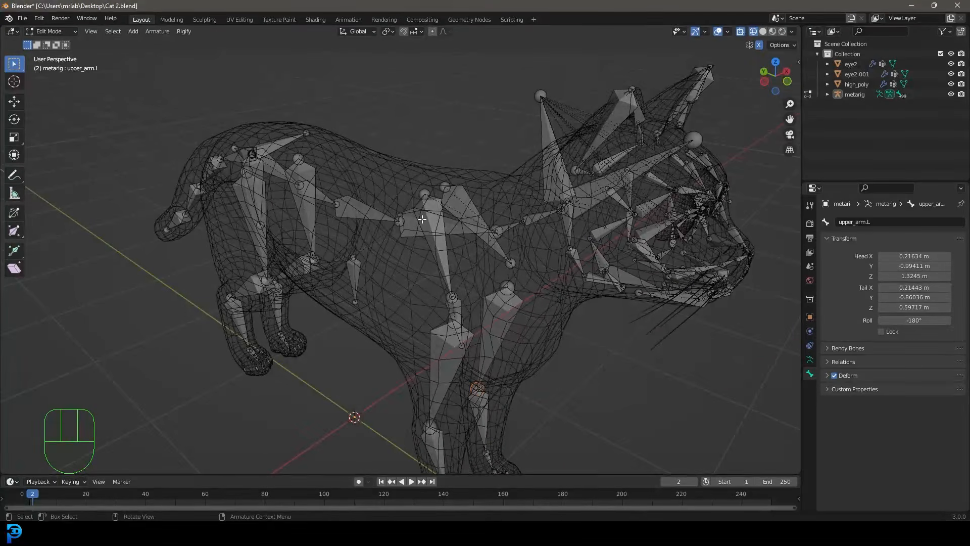
key("ctrl+s")
key("ctrl+s")
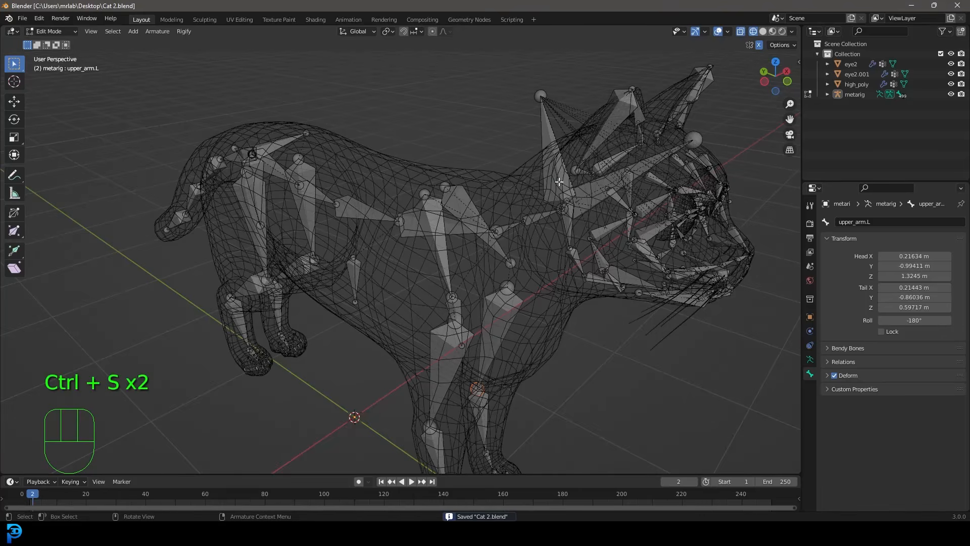
Switch the metarig from Edit Mode to Object Mode and set the viewport to solid shading.
left_click(46, 30)
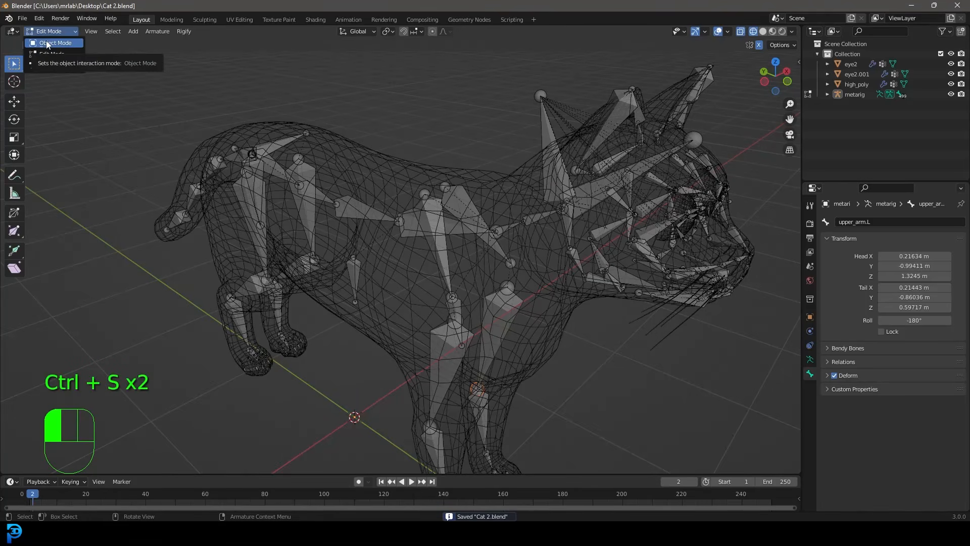
left_click(63, 45)
scroll(555, 195, "down", 3)
middle_click_drag(555, 195, 426, 176)
key("z")
left_click(480, 175)
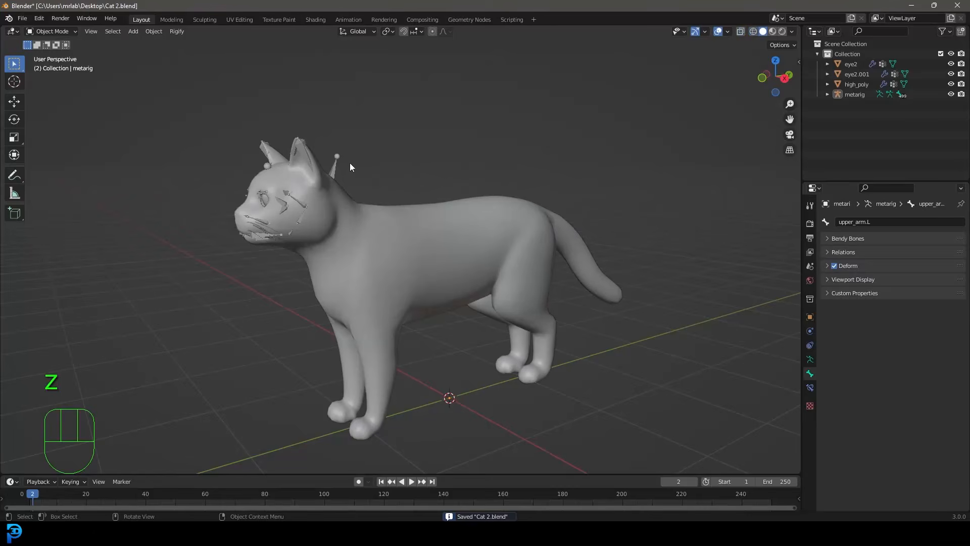
left_click(338, 160)
key("s")
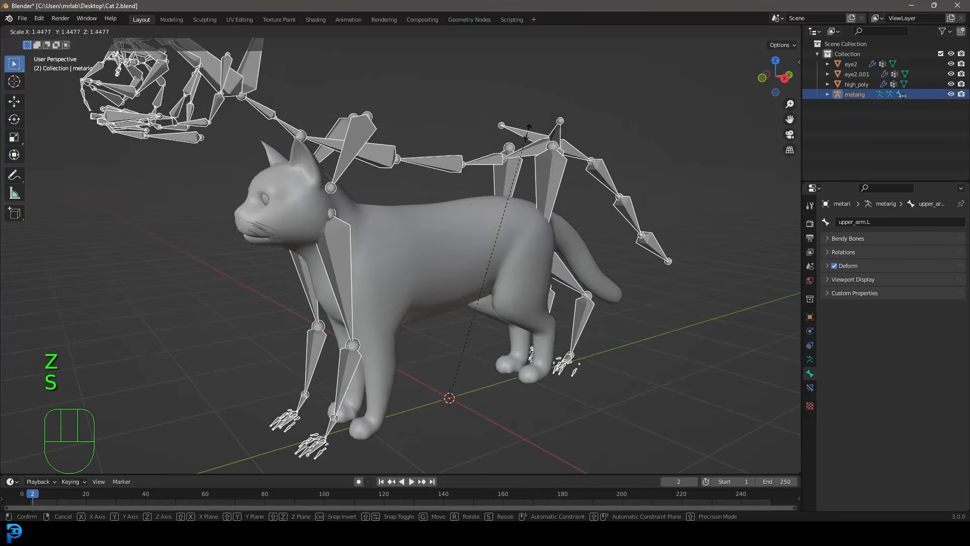
right_click(538, 118)
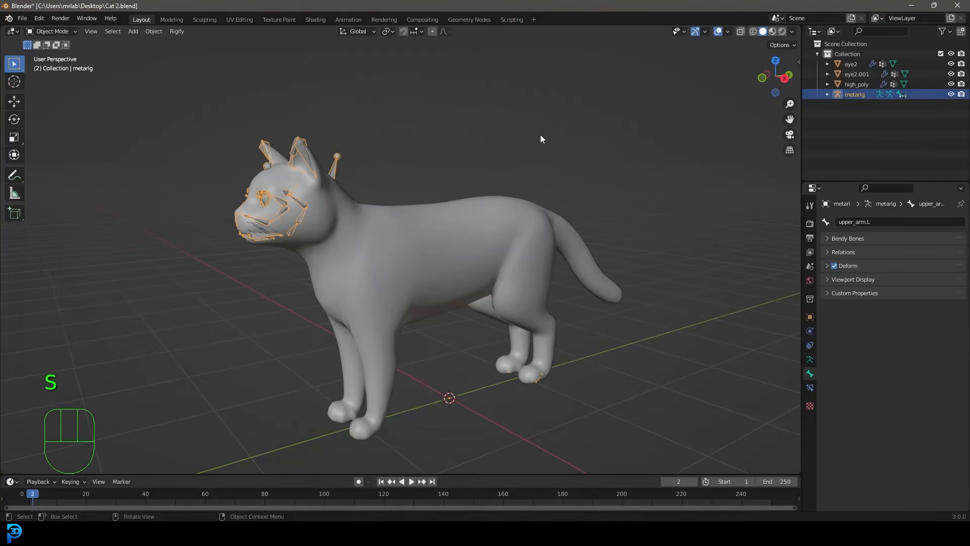
Select every object, including the cat mesh, both eyes and the metarig, and apply their object transforms.
key("a")
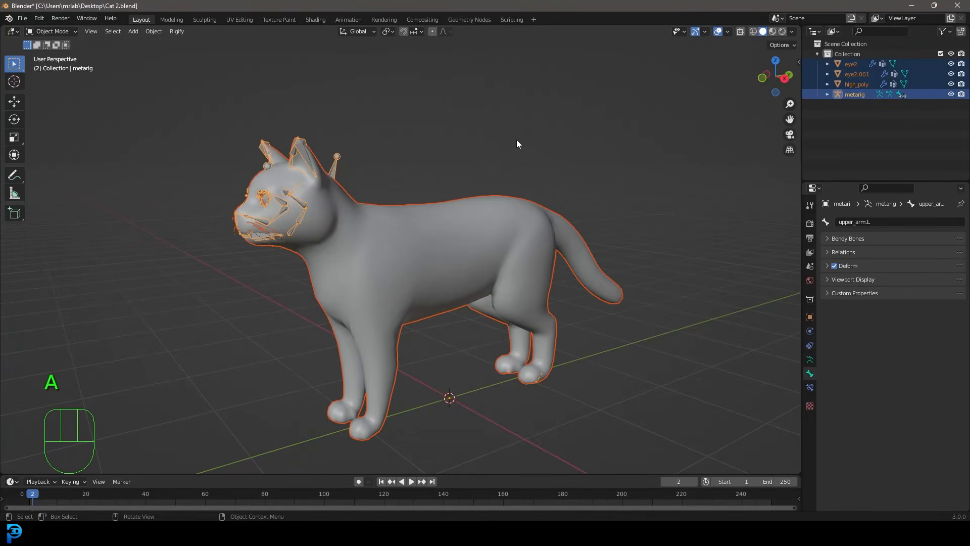
key("ctrl+a")
left_click(463, 156)
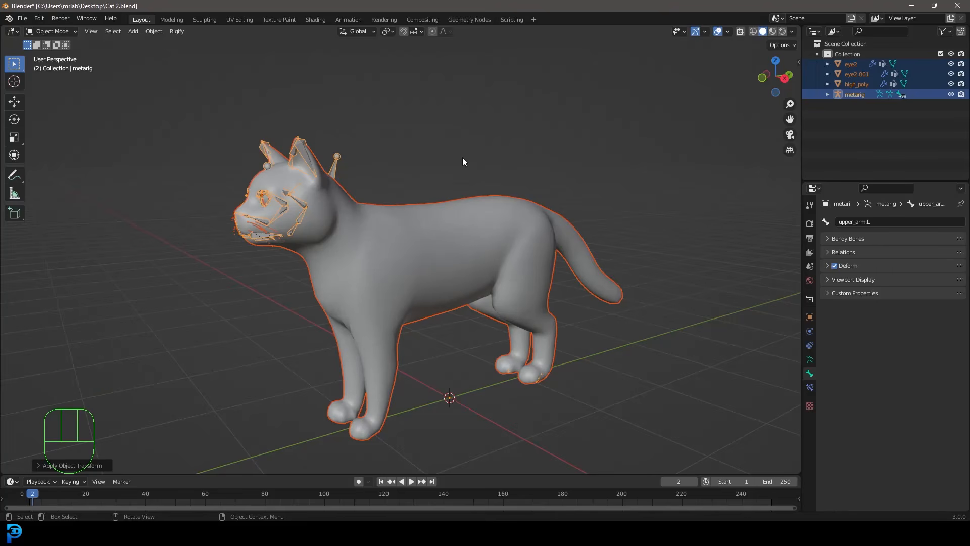
Select only the metarig and generate the Rigify rig from its armature data.
left_click(338, 154)
scroll(353, 152, "down", 3)
middle_click_drag(345, 175, 326, 139, "shift")
scroll(313, 116, "up", 3)
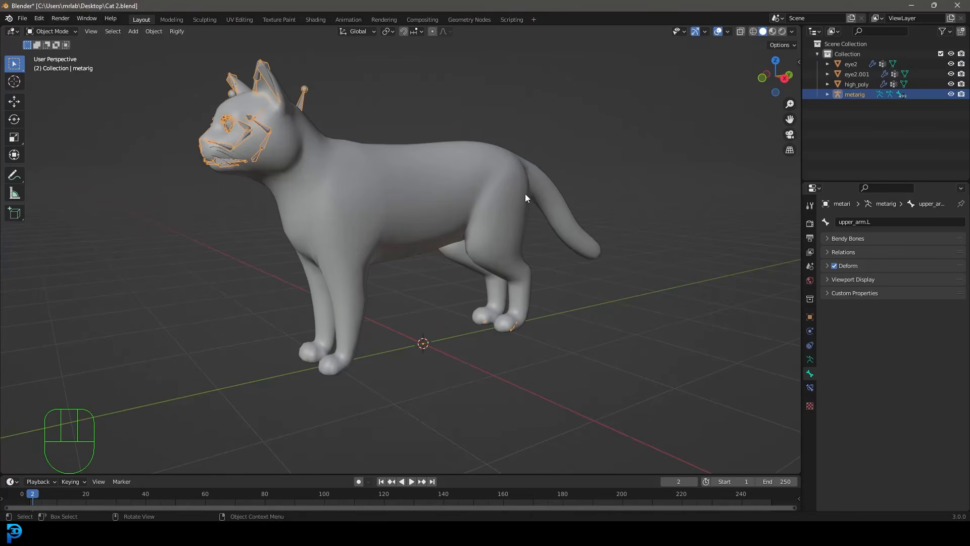
left_click(810, 360)
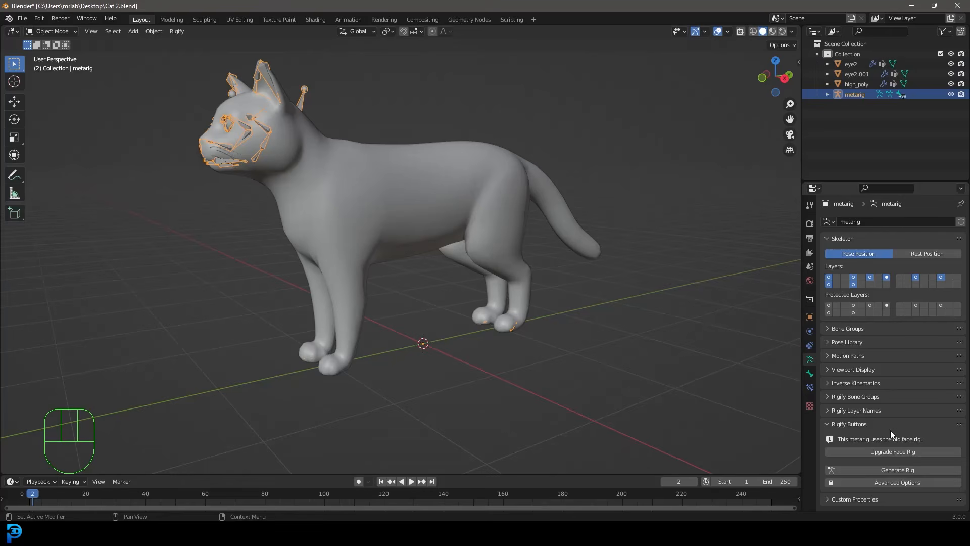
left_click(893, 469)
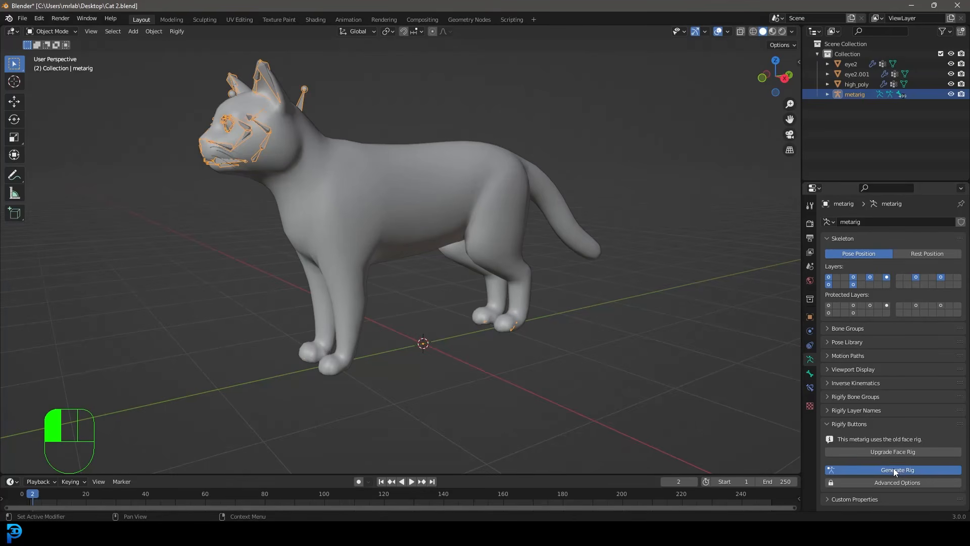
mouse_move(395, 145)
middle_mouse_down()
mouse_move(469, 141)
mouse_move(483, 151)
mouse_move(395, 155)
middle_mouse_up()
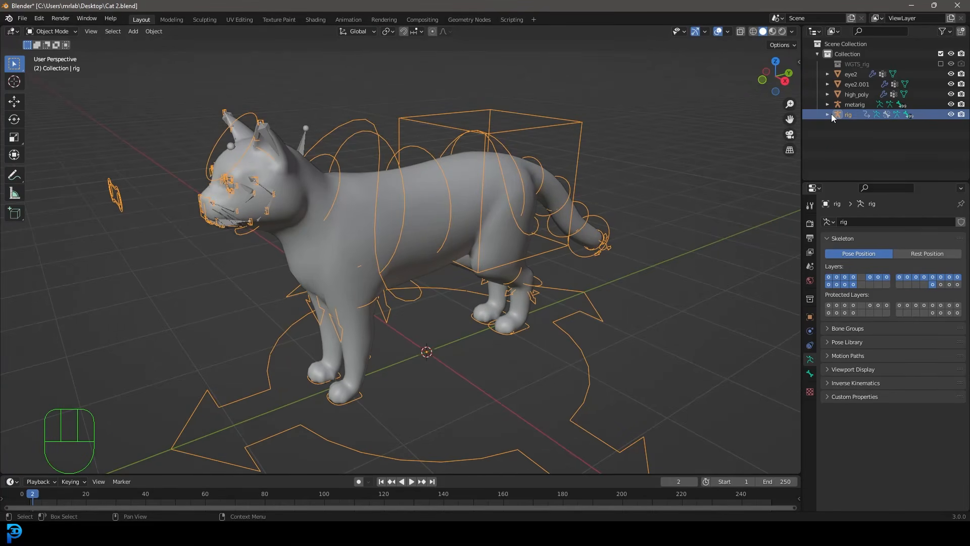
Move the metarig into a new collection named Collection 2 and exclude that collection from the view layer.
left_click(860, 104)
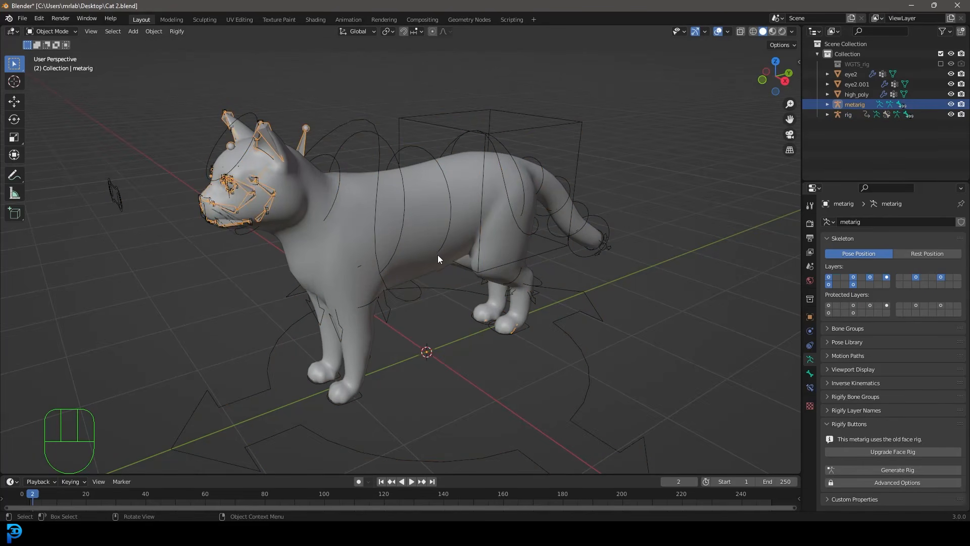
key("g")
right_click(455, 159)
key("m")
left_click(419, 159)
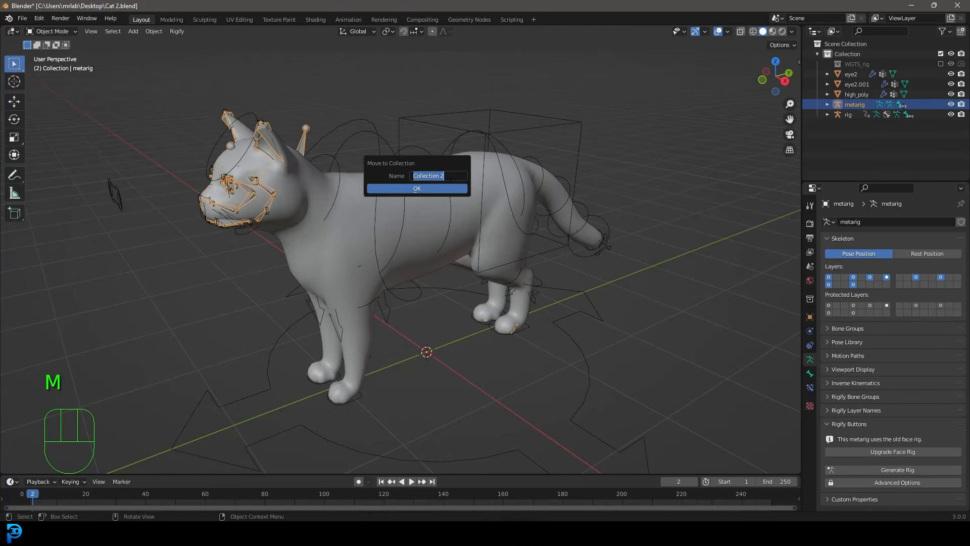
left_click(422, 188)
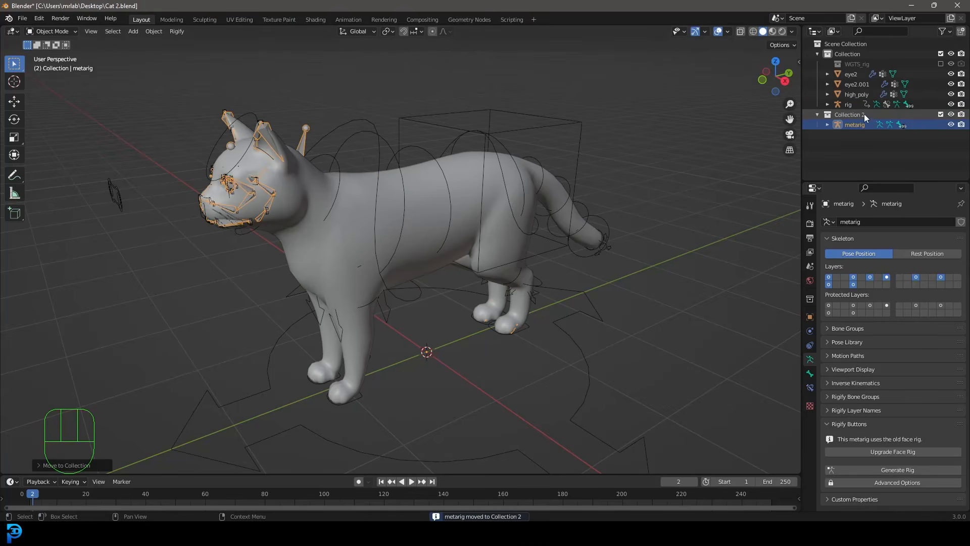
left_click(940, 114)
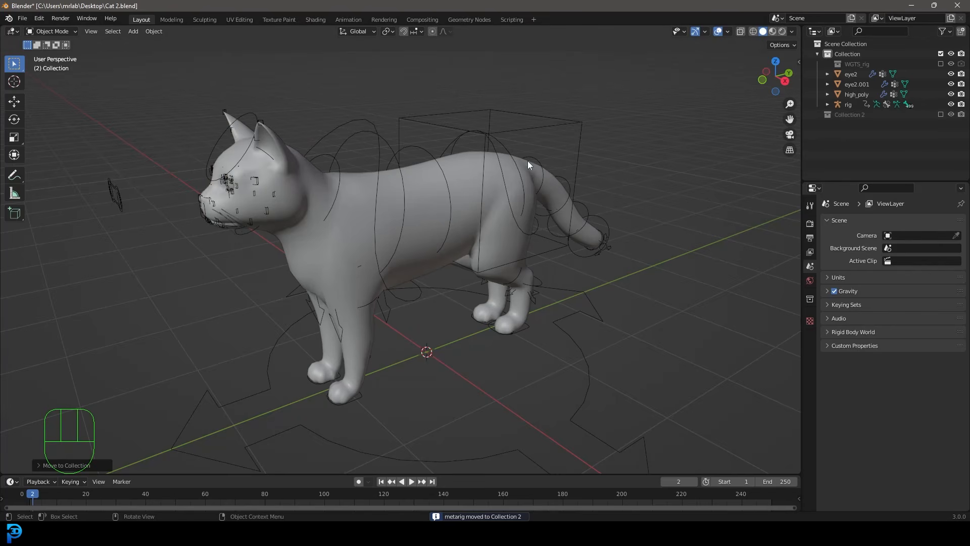
Select the generated rig, put it in Pose Mode and set the viewport to wireframe shading.
left_click(493, 131)
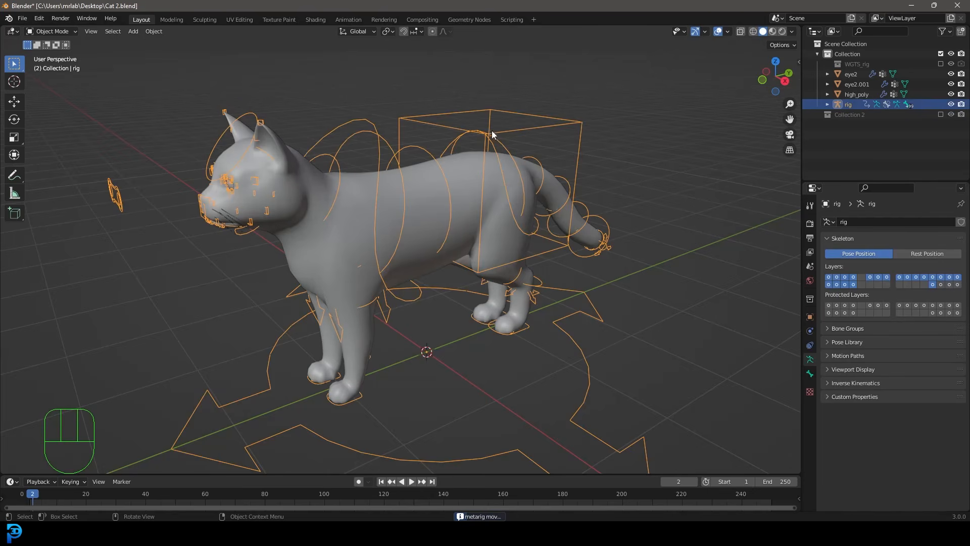
left_click(941, 114)
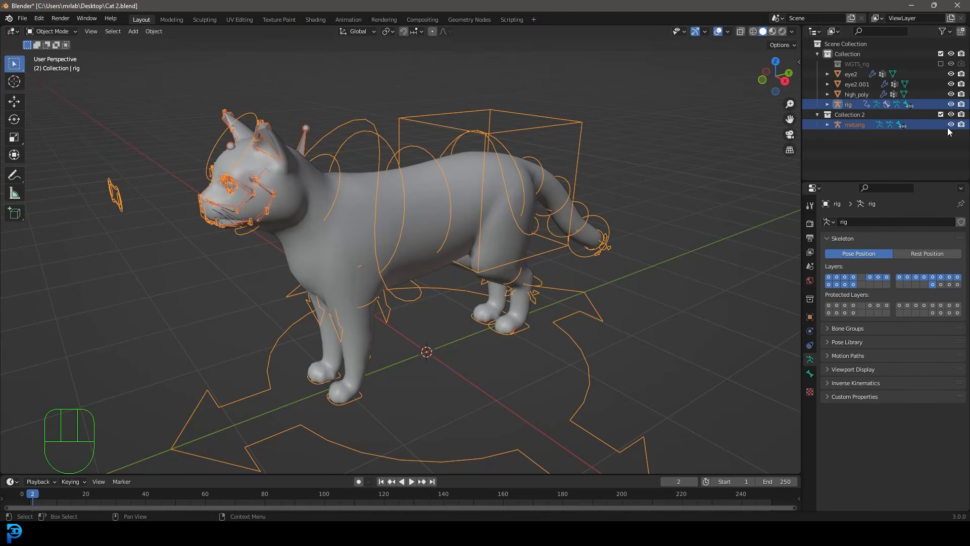
left_click(941, 114)
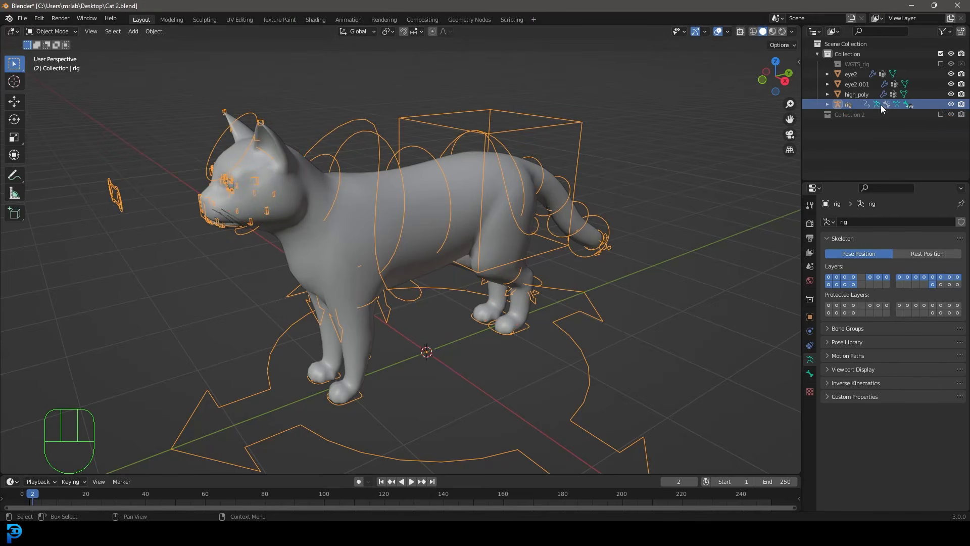
left_click(852, 105)
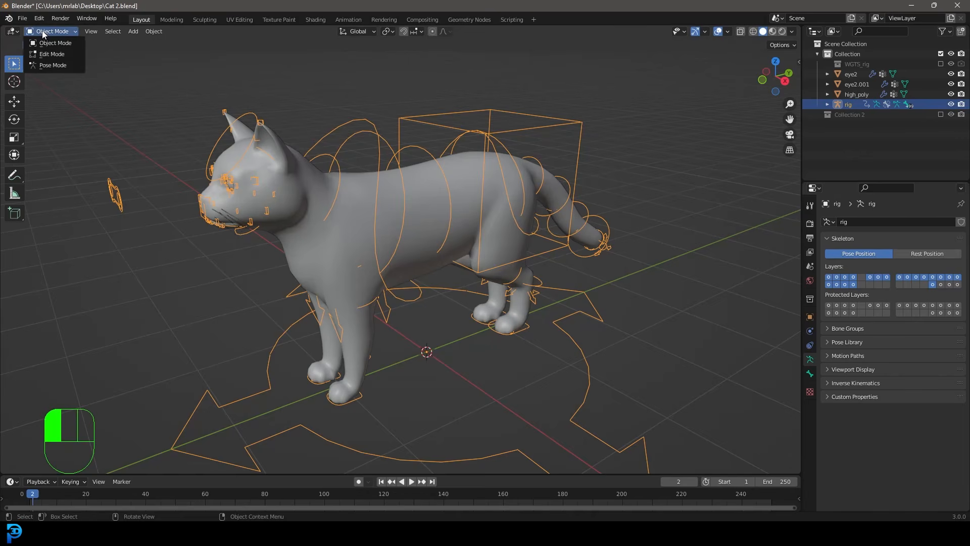
left_click(53, 65)
middle_click_drag(430, 183, 444, 165)
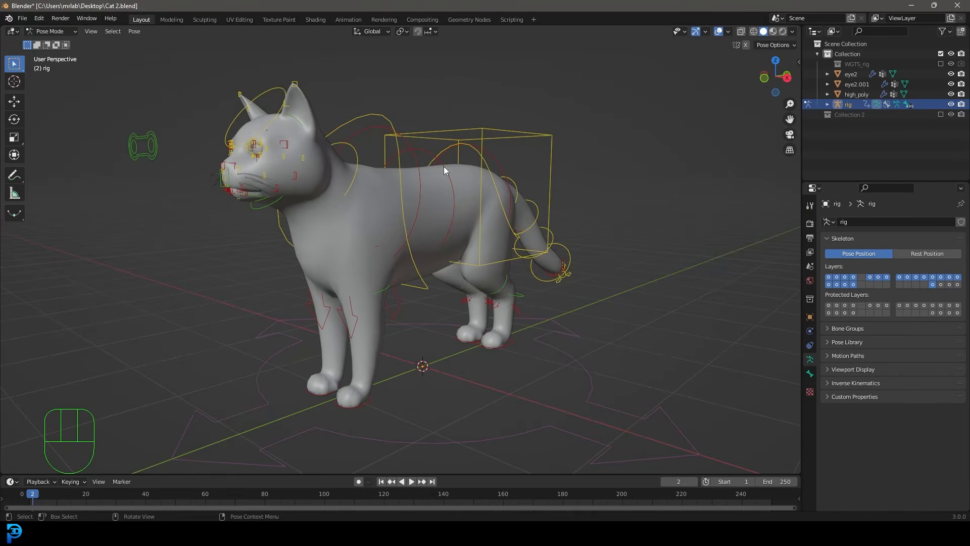
key("z")
left_click(445, 154)
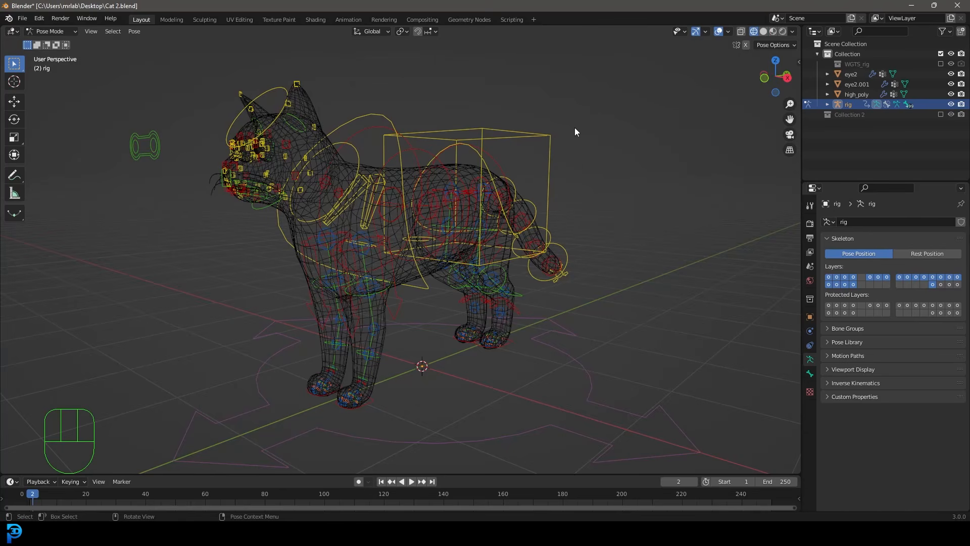
Select all of the rig's control bones and hide them.
scroll(461, 147, "up", 2)
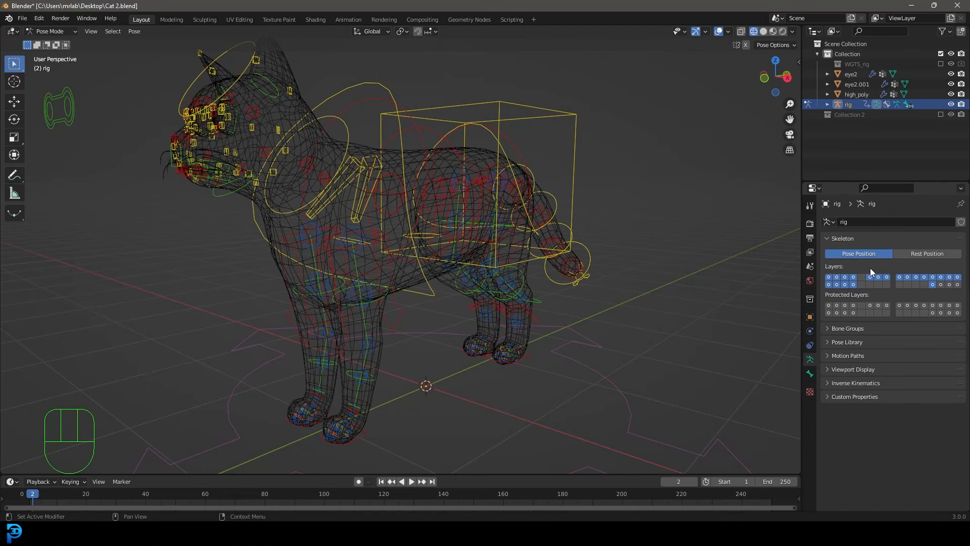
middle_click_drag(528, 213, 484, 214)
key("a")
middle_click_drag(296, 134, 406, 180)
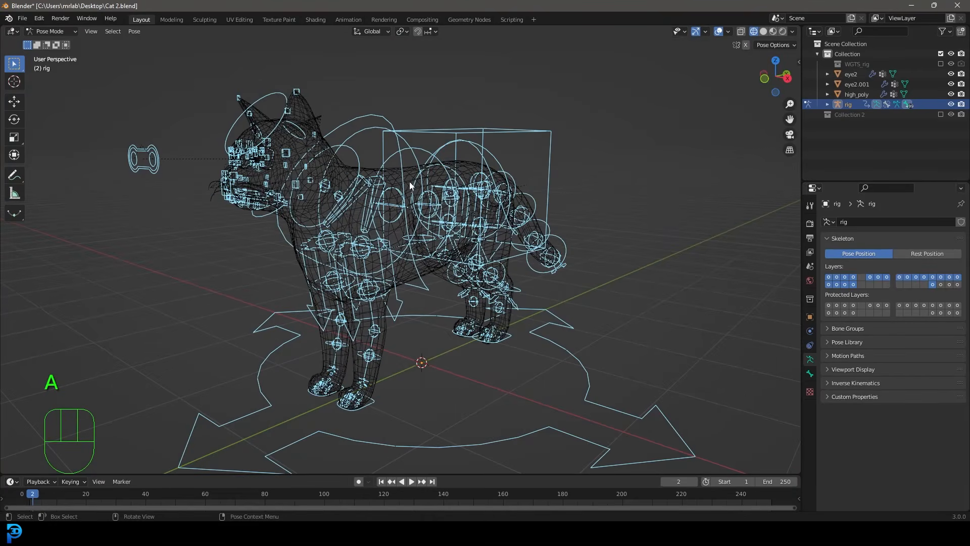
key("h")
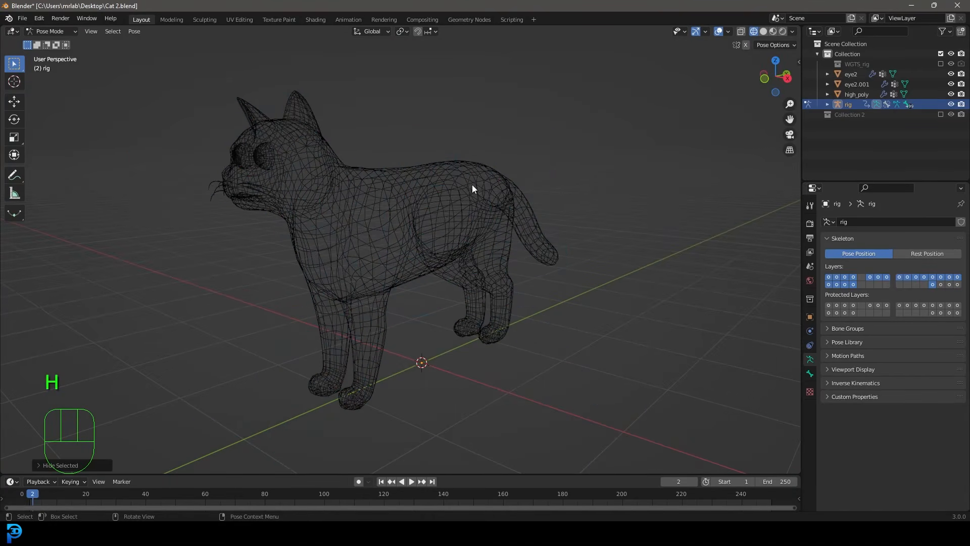
Additionally enable the armature layer that holds the deform bones, third from the end of the lower layer row.
key("shift")
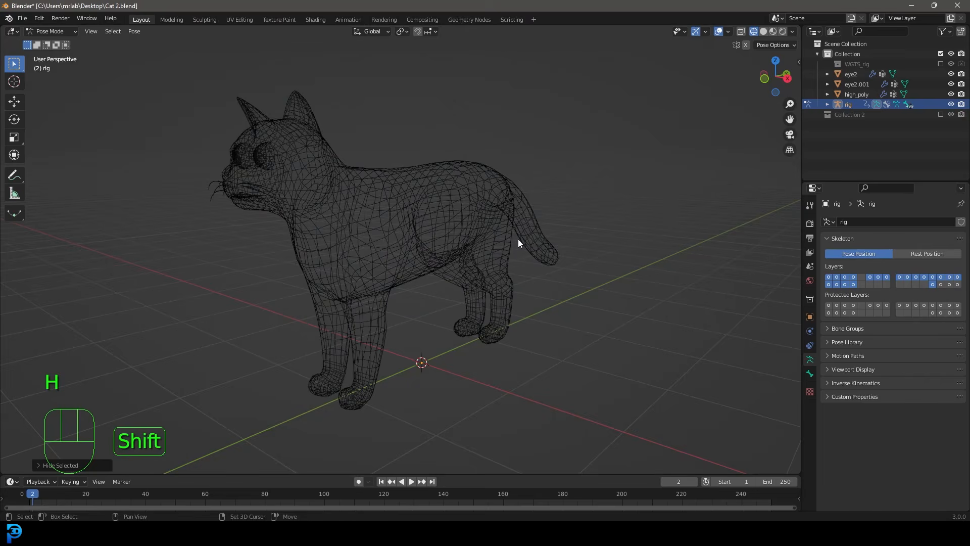
left_click(942, 284, "shift")
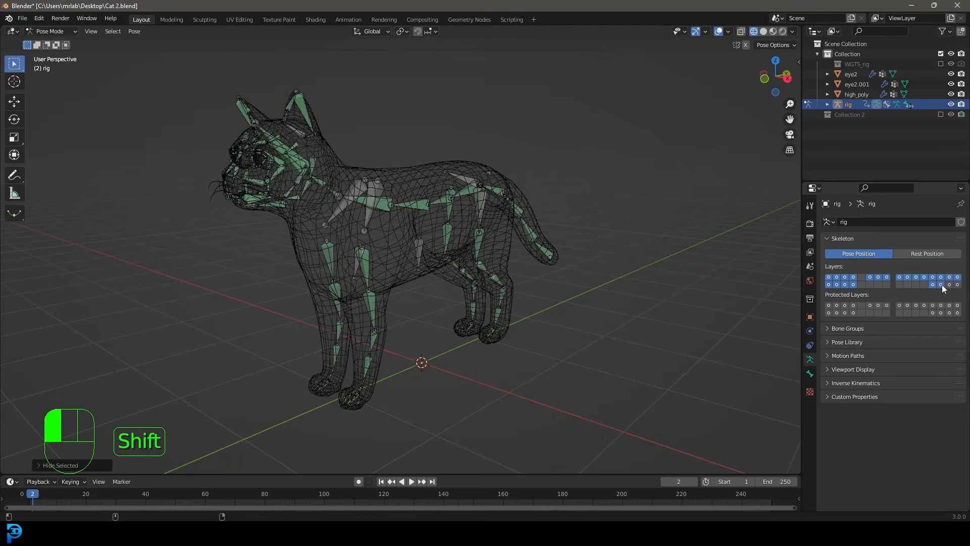
middle_click_drag(329, 217, 219, 114)
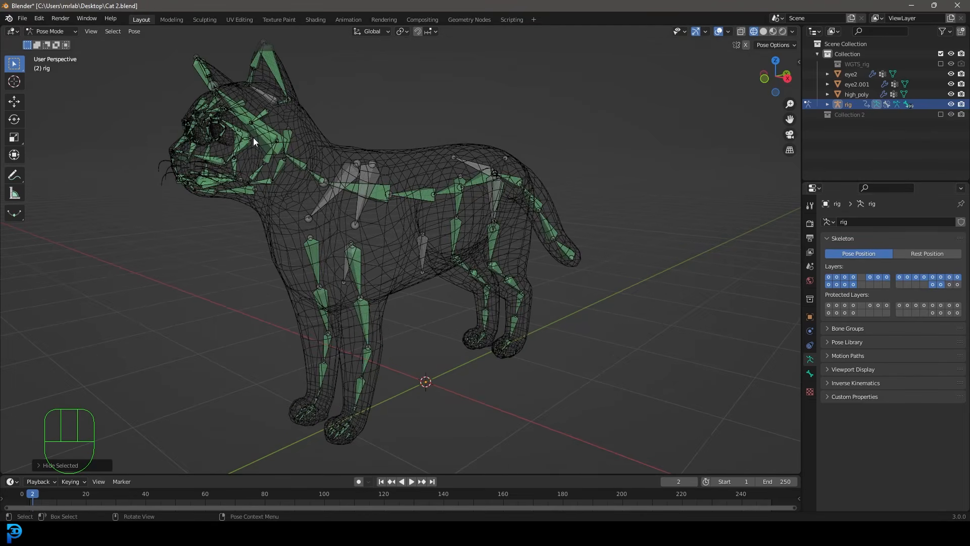
Check the names of a shoulder bone and a rear spine bone in the bone properties.
left_click(810, 375)
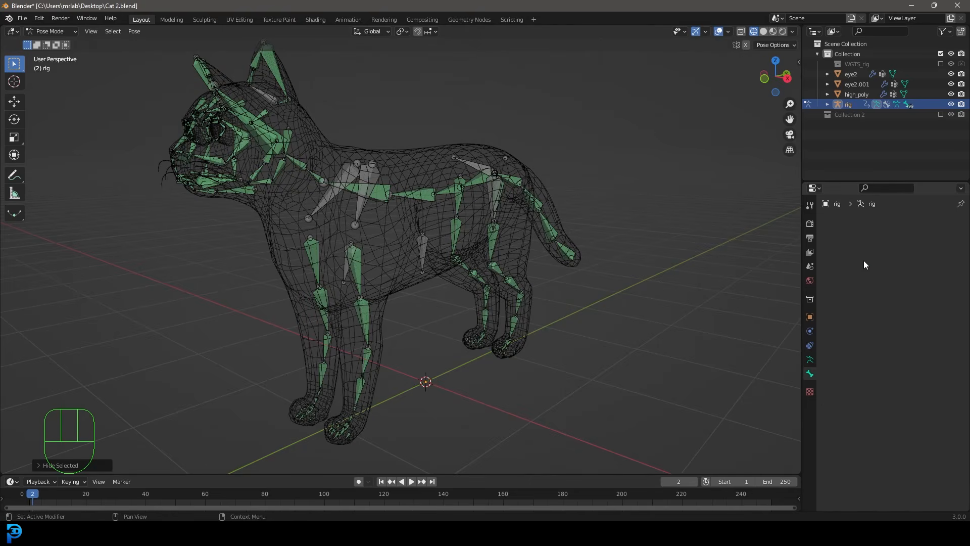
left_click(370, 197)
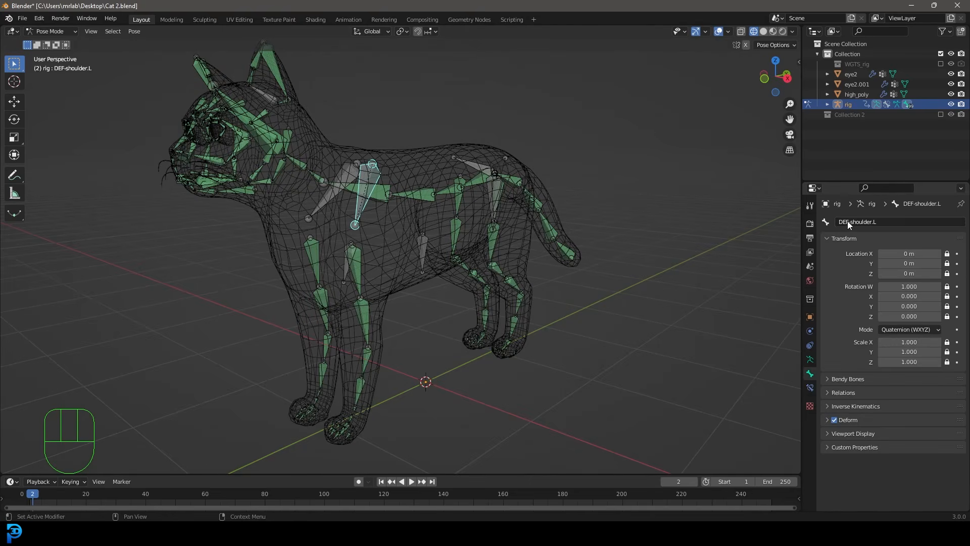
left_click(457, 193)
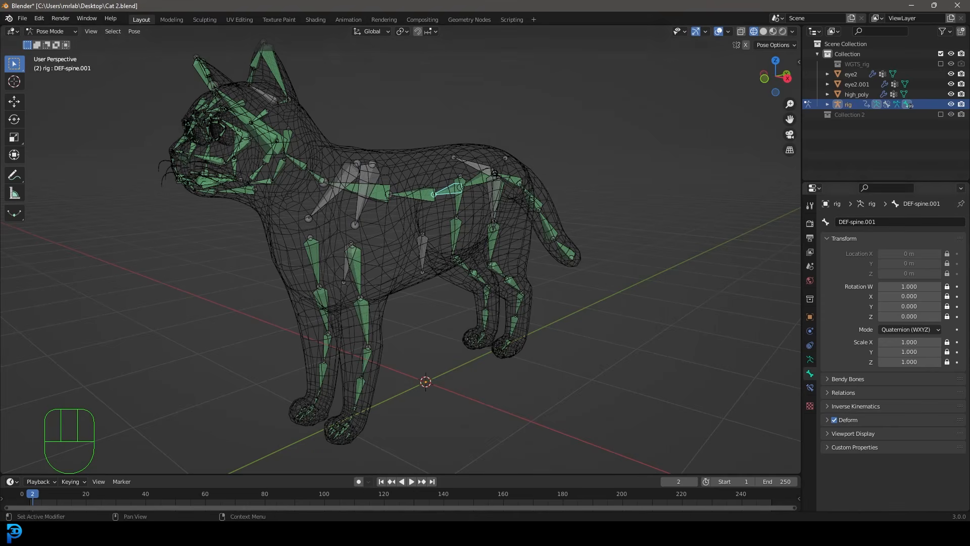
Return to Object Mode and parent the cat mesh to the generated rig with automatic weights.
left_click(60, 32)
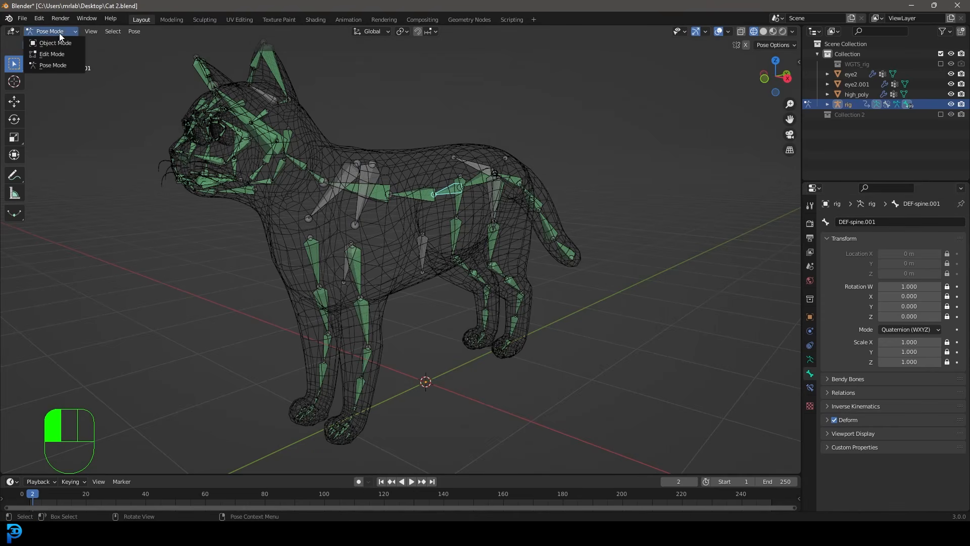
left_click(48, 43)
left_click(317, 110)
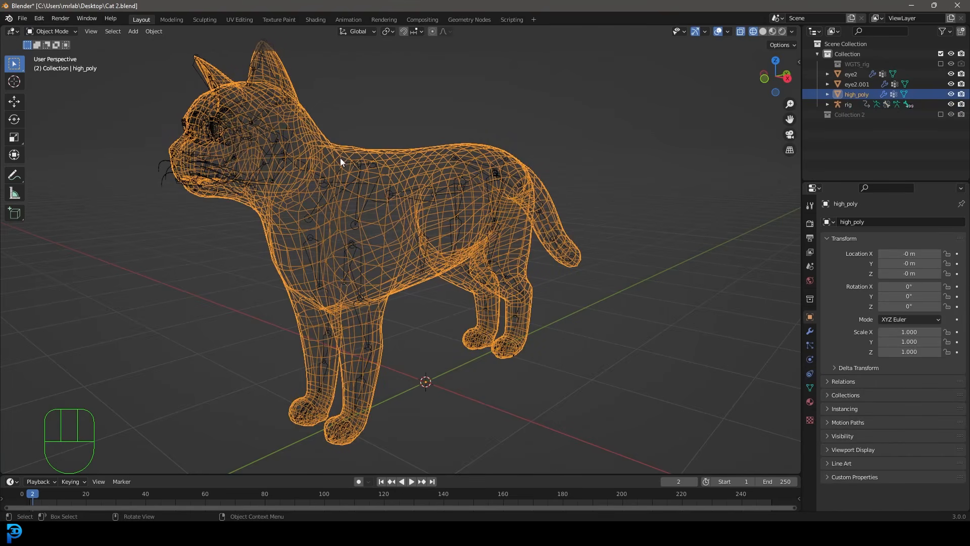
key("shift")
left_click(372, 188, "shift")
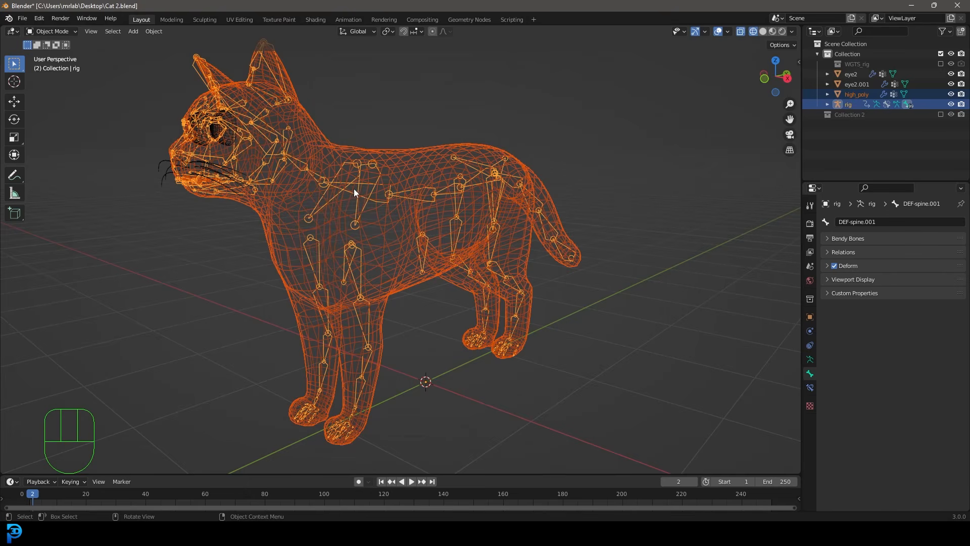
key("ctrl+p")
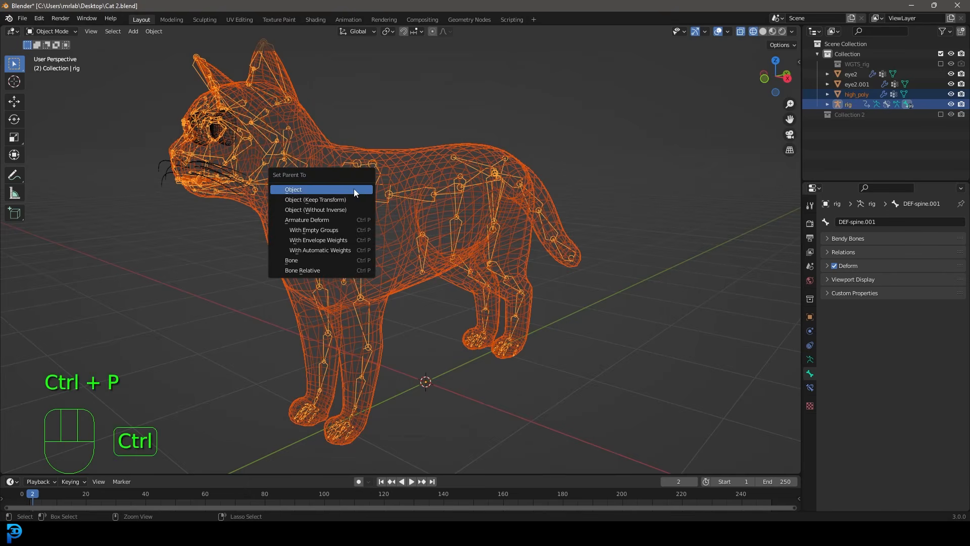
left_click(317, 251)
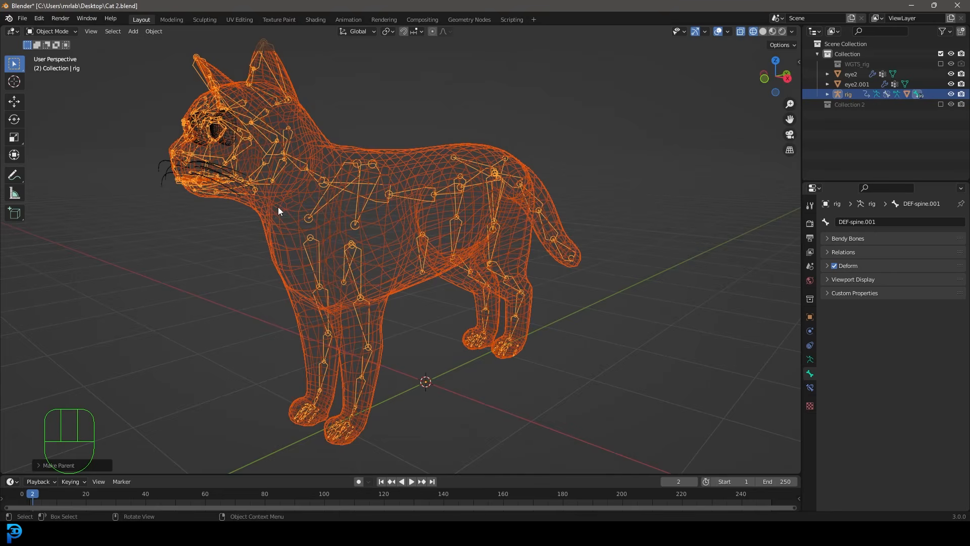
Delete the old Armature modifier without a target object from the cat mesh, keeping the one bound to the rig.
left_click(347, 140)
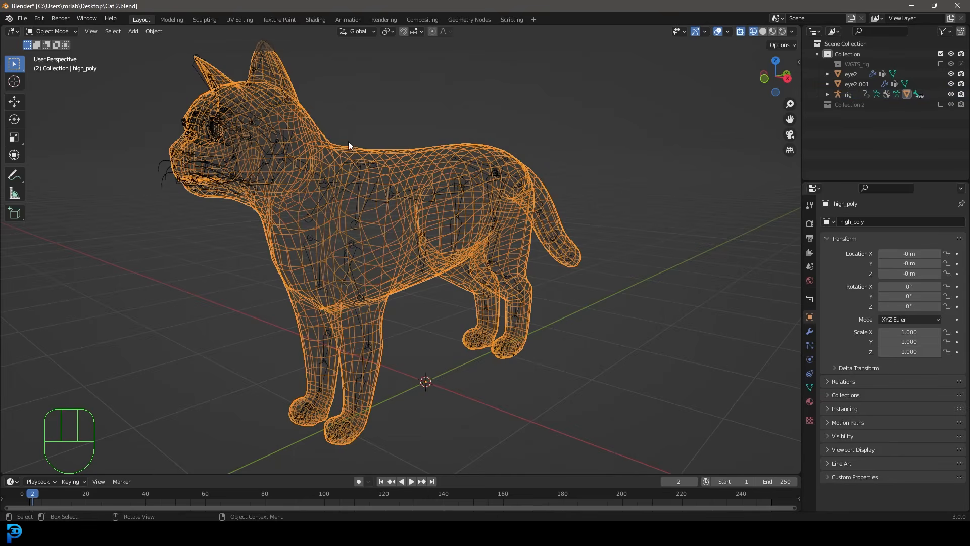
left_click(810, 331)
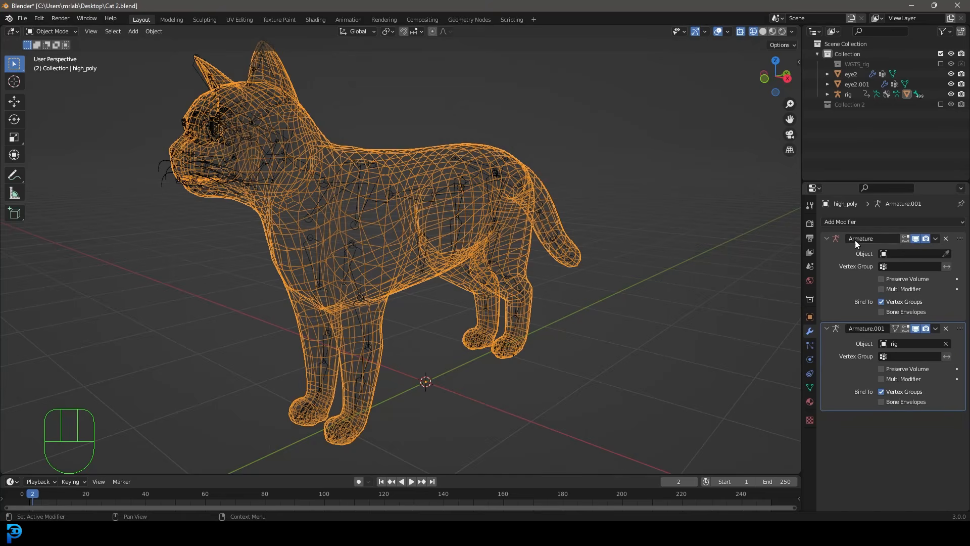
left_click(946, 238)
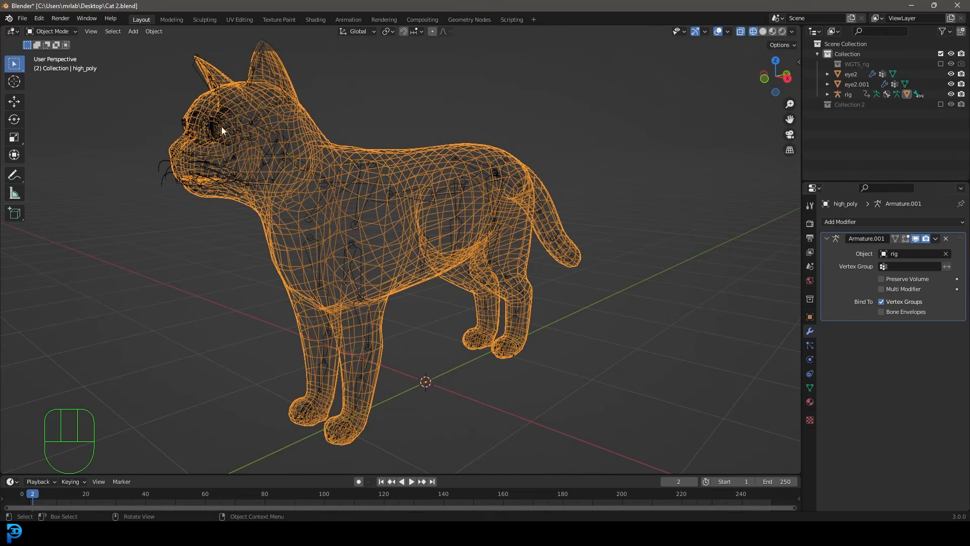
Select the generated rig and put it in Pose Mode.
scroll(222, 131, "up", 4)
left_click(329, 124)
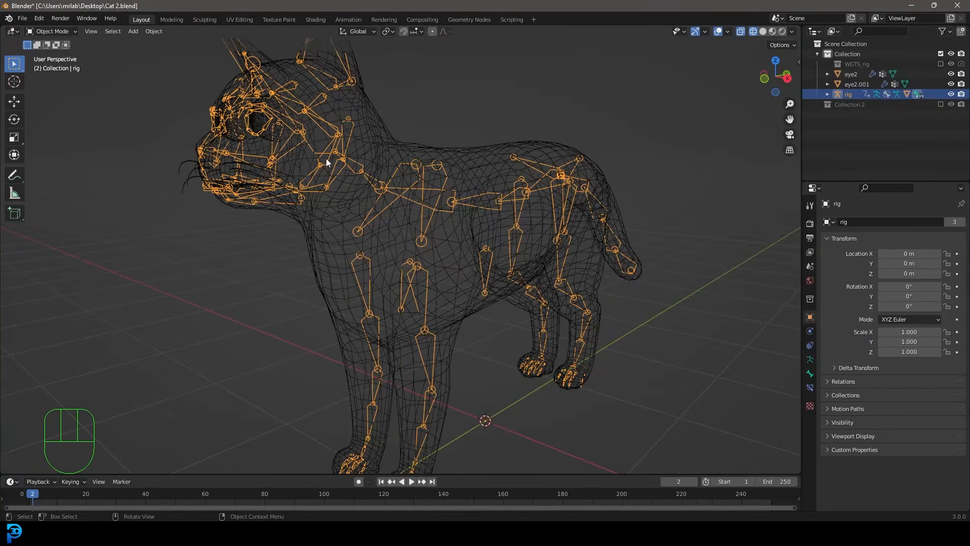
scroll(354, 161, "down", 1)
left_click(52, 33)
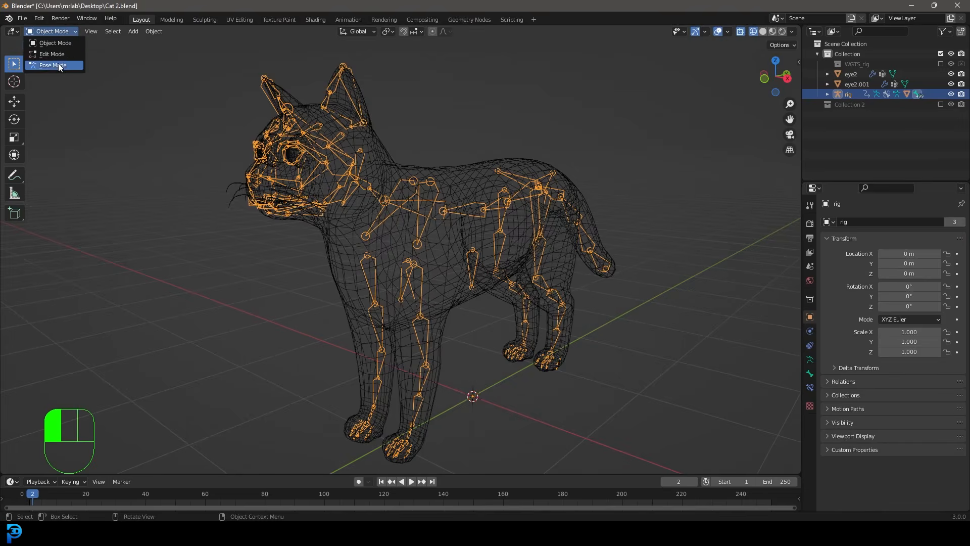
left_click(53, 66)
Try rotating the left shoulder deform bone and moving a deform bone in the mid spine.
left_click(432, 200)
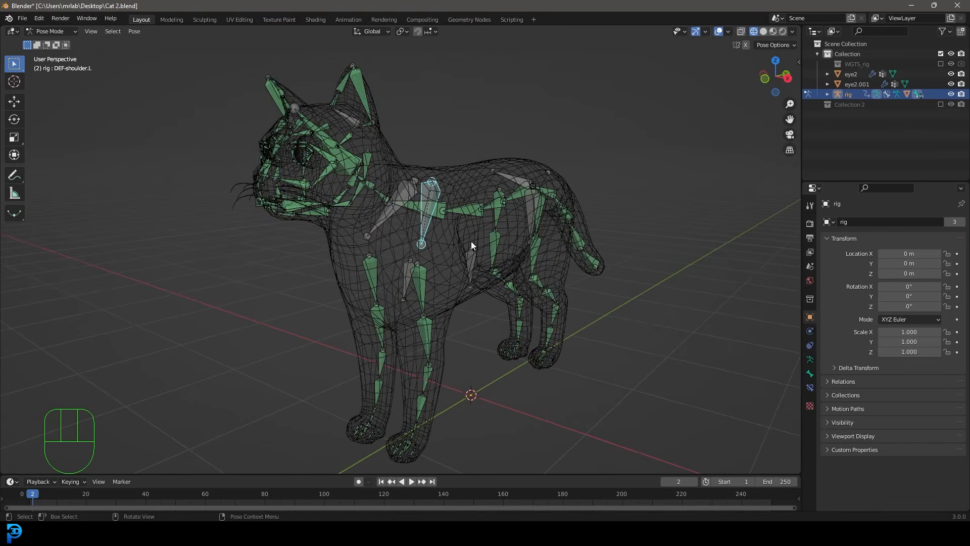
key("r")
right_click(462, 213)
left_click(463, 212)
key("g")
right_click(464, 214)
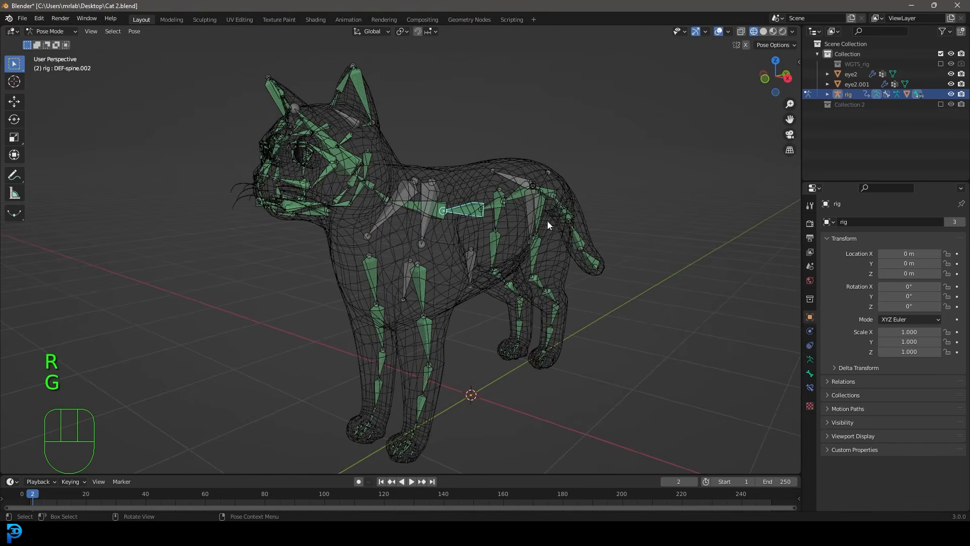
Turn off the armature layer that holds the deform bones, third from the end of the lower layer row.
left_click(810, 360)
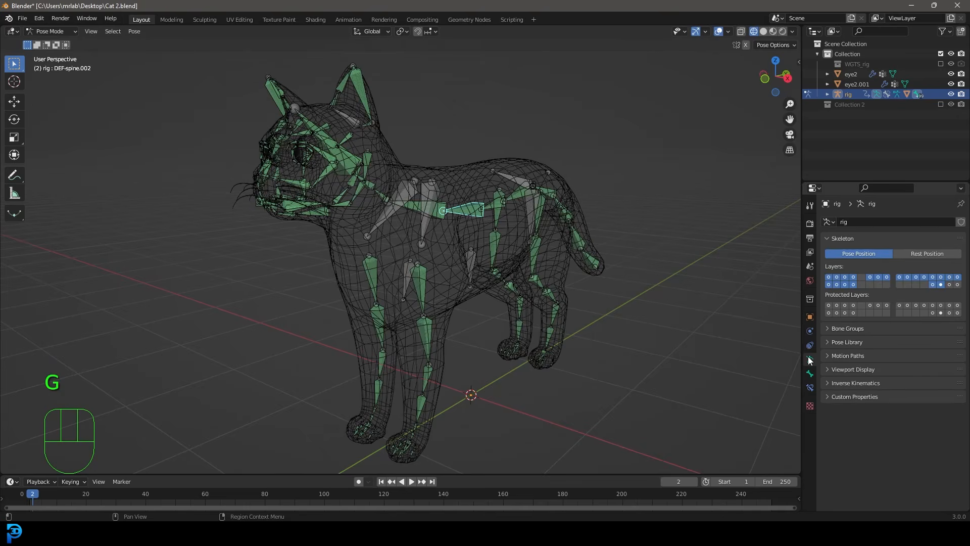
scroll(466, 214, "up", 2)
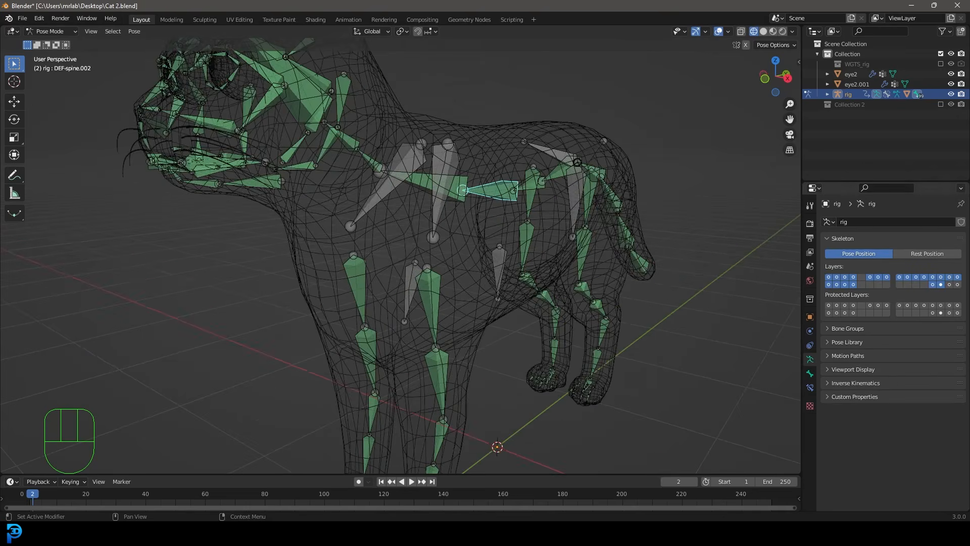
scroll(608, 281, "down", 2)
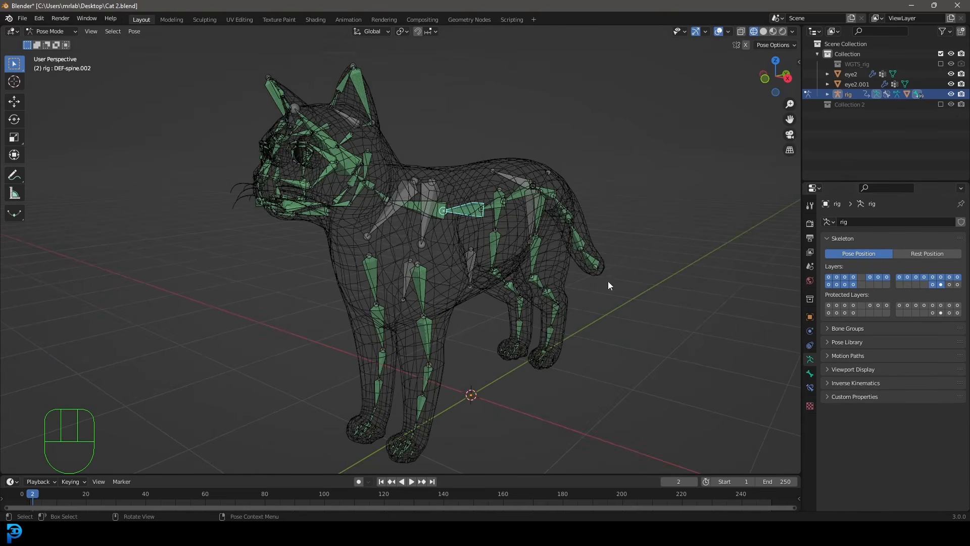
key("shift")
left_click(940, 284, "shift")
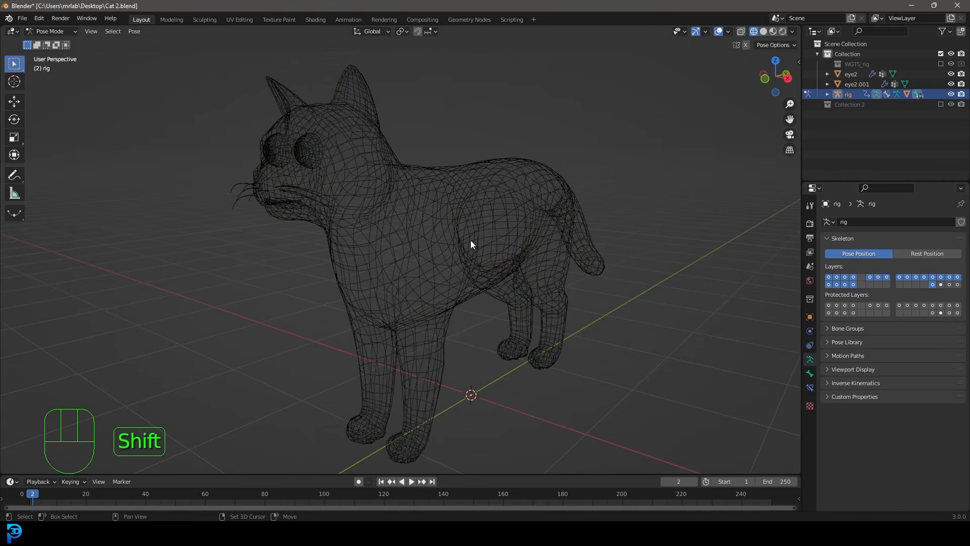
Reveal all hidden control bones of the rig and set the viewport to solid shading.
key("alt+h")
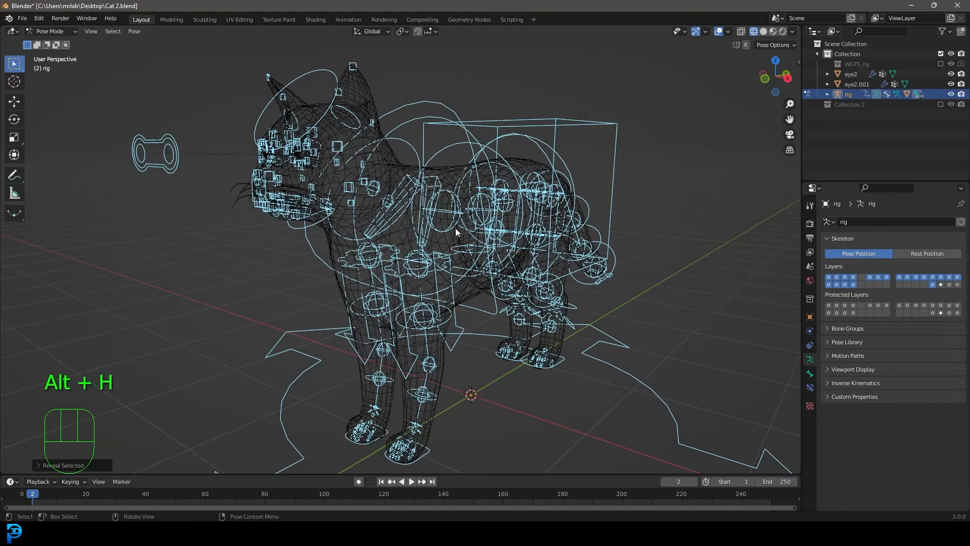
key("z")
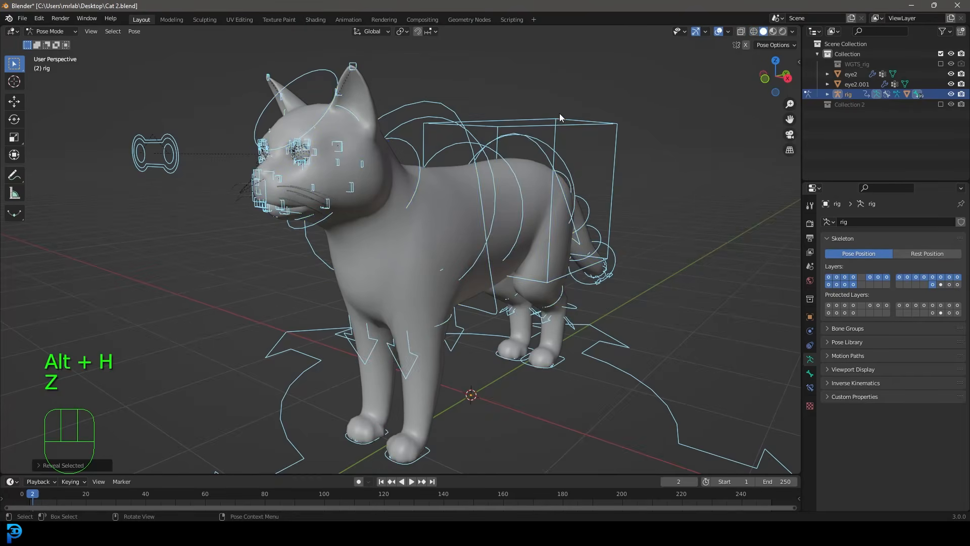
left_click(560, 114)
Test the mesh deformation by trial-moving the torso control and trial-rotating the chest control.
left_click(556, 122)
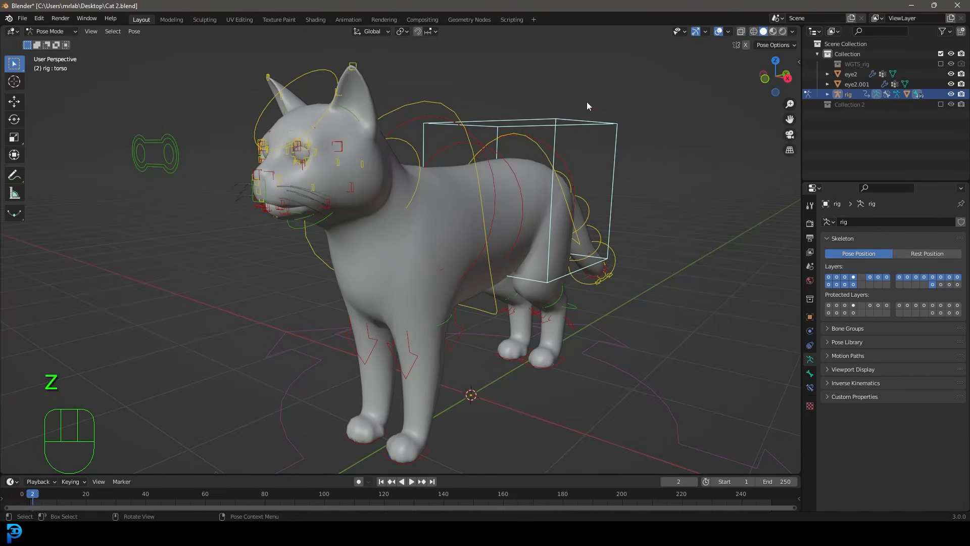
key("g")
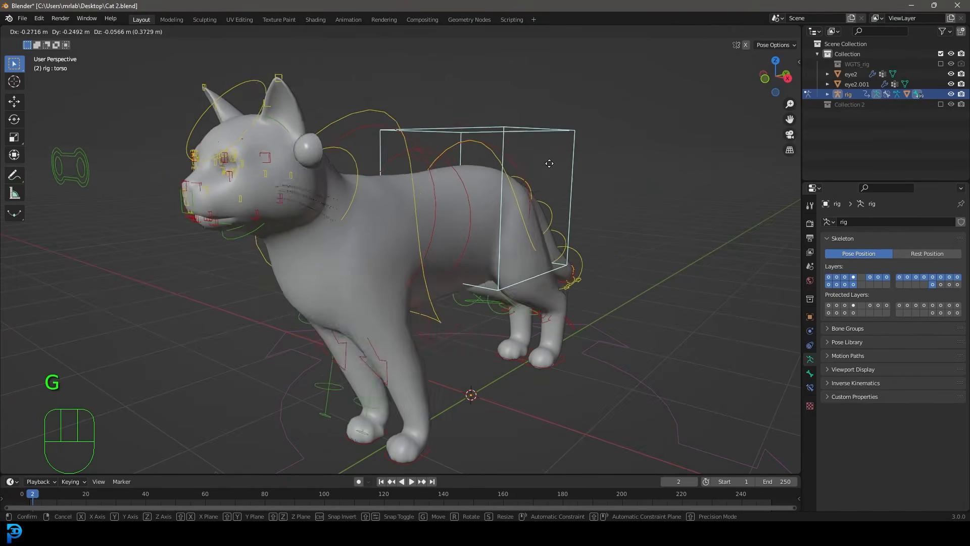
right_click(550, 162)
left_click(436, 100)
middle_click_drag(436, 100, 453, 116)
key("r")
right_click(611, 257)
Rotate the chest control freehand and inspect how the body, eyes and whiskers follow.
middle_click_drag(508, 244, 516, 293)
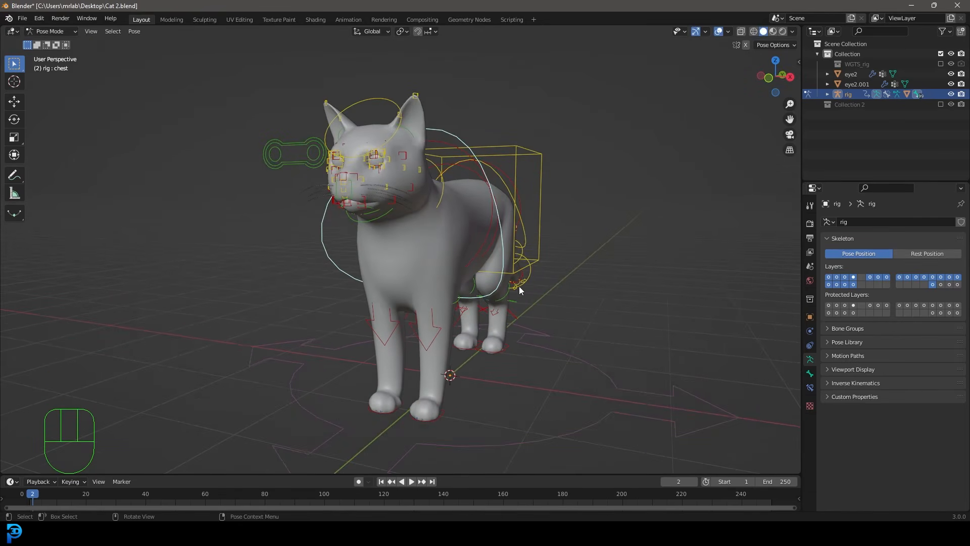
scroll(514, 268, "up", 1)
key("r")
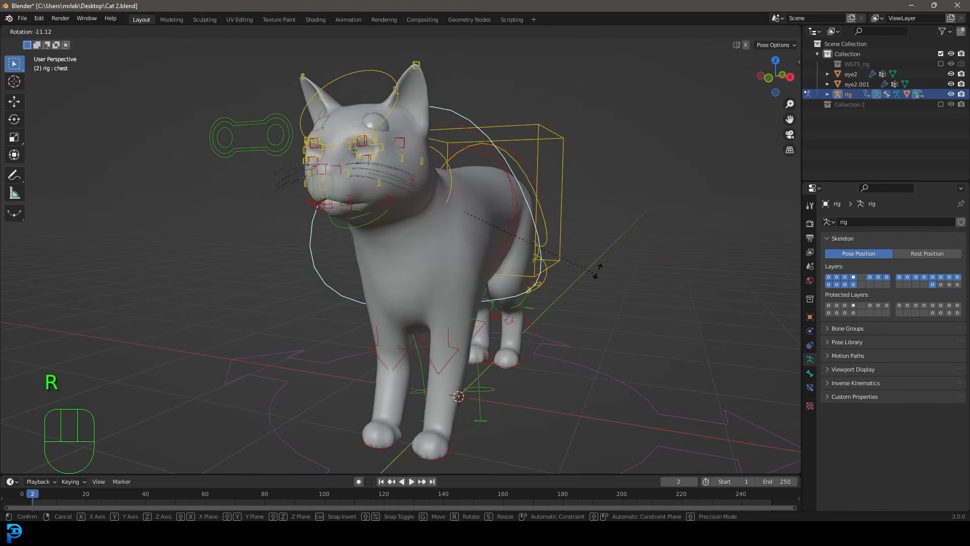
left_click(594, 205)
middle_click_drag(593, 204, 553, 232)
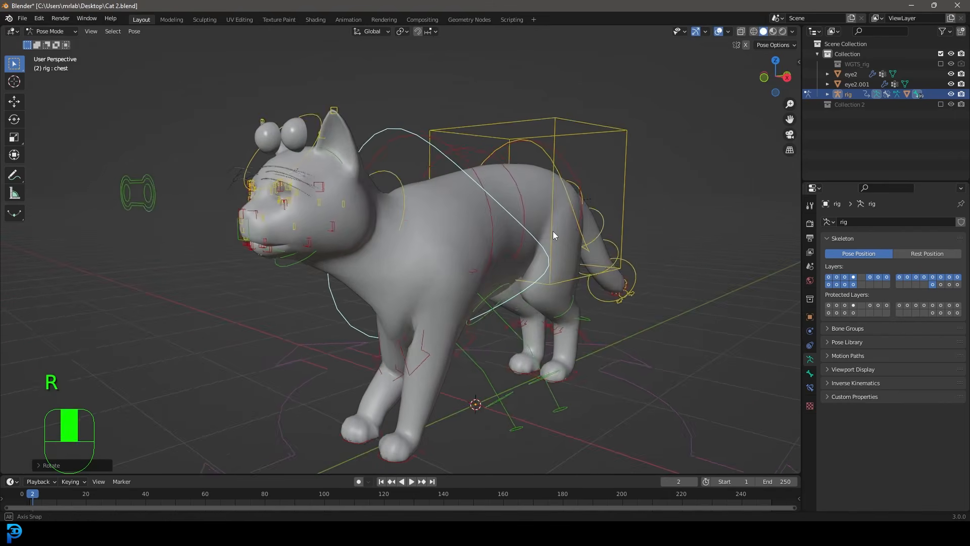
Select all of the rig's bones and clear their location, rotation and scale.
key("a")
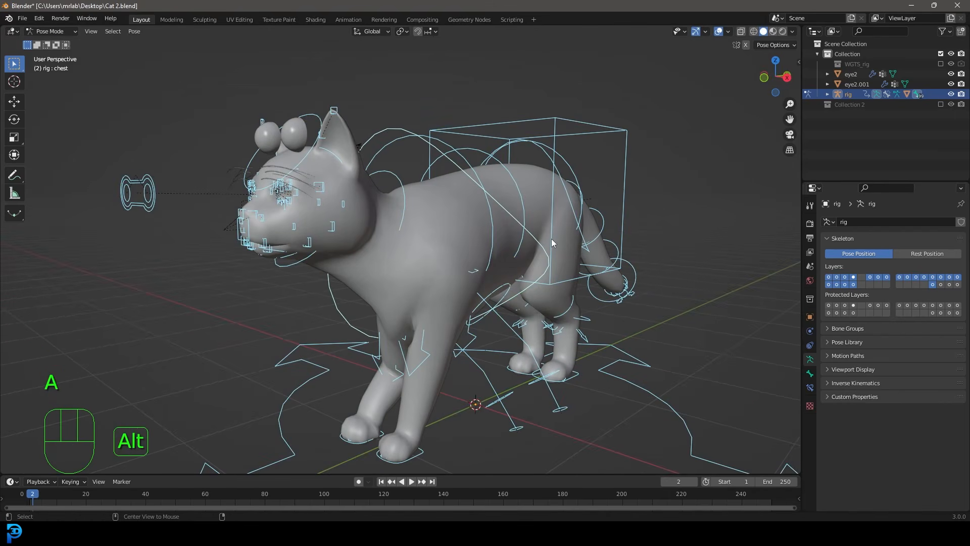
key("alt+g")
key("alt+r")
key("alt+s")
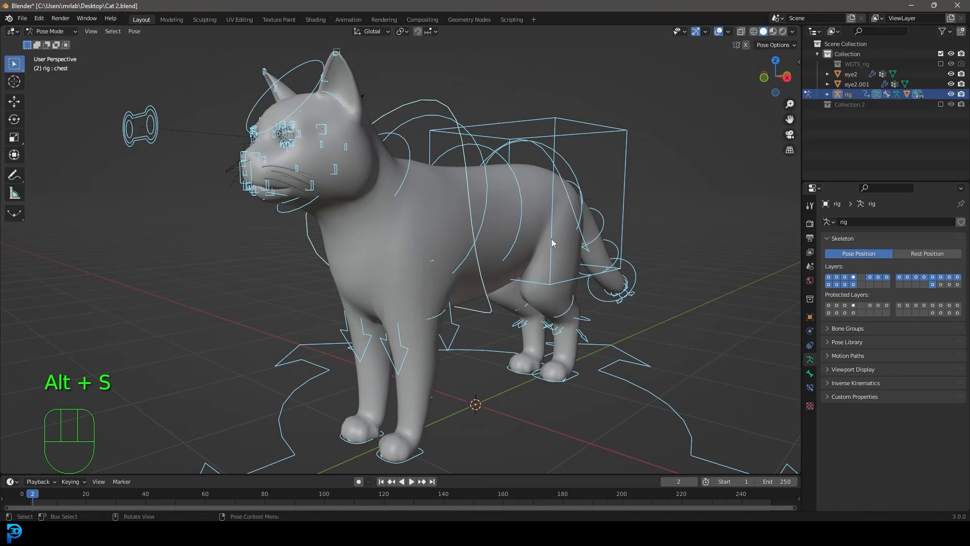
Examine the cat's face, eyes and whiskers with their surrounding control bones up close.
middle_click_drag(393, 264, 380, 240)
middle_click_drag(296, 142, 492, 261, "shift")
scroll(492, 261, "up", 3)
middle_click_drag(568, 248, 579, 233)
middle_click_drag(579, 232, 585, 223, "shift")
scroll(584, 226, "up", 2)
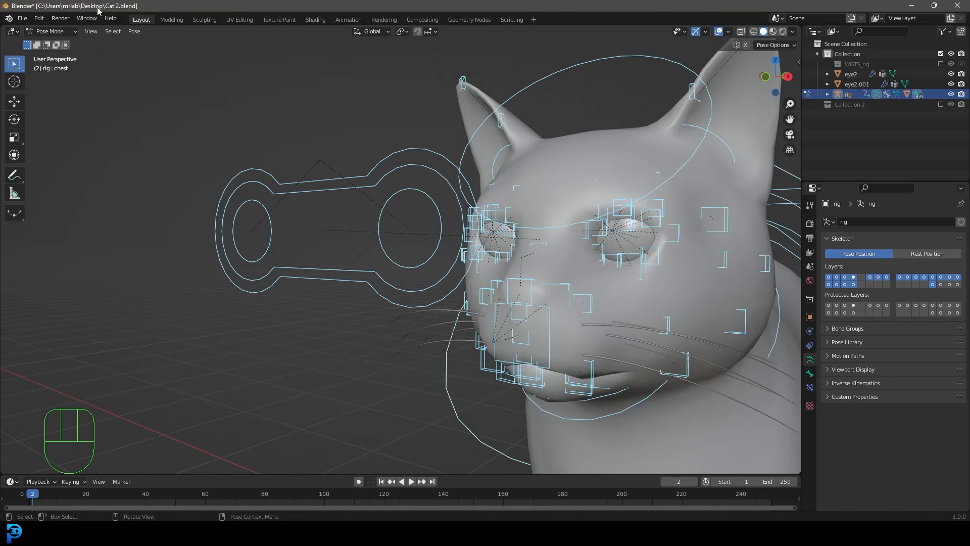
left_click(50, 31)
scroll(544, 220, "down", 4)
middle_click_drag(689, 251, 554, 218, "shift")
scroll(353, 187, "up", 2)
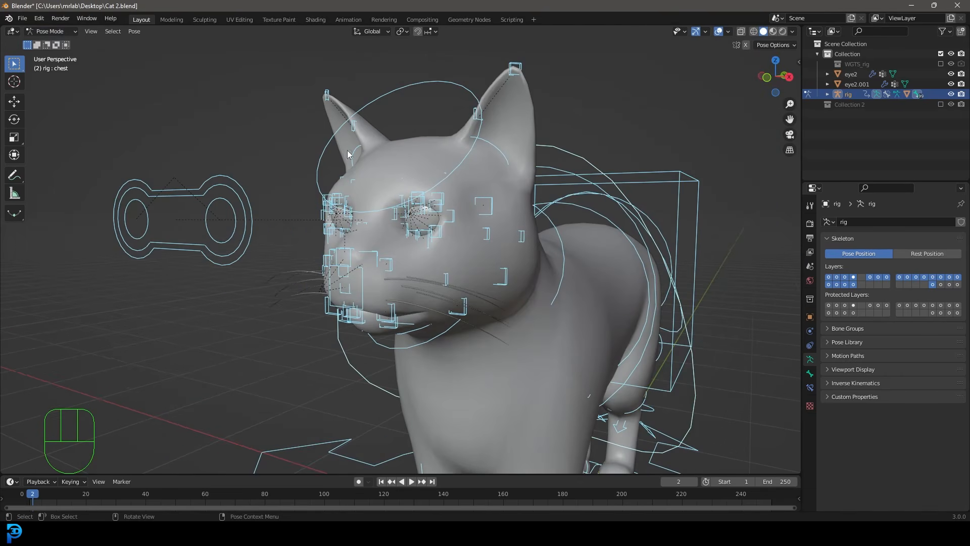
left_click(53, 33)
left_click(56, 64)
scroll(465, 183, "down", 2)
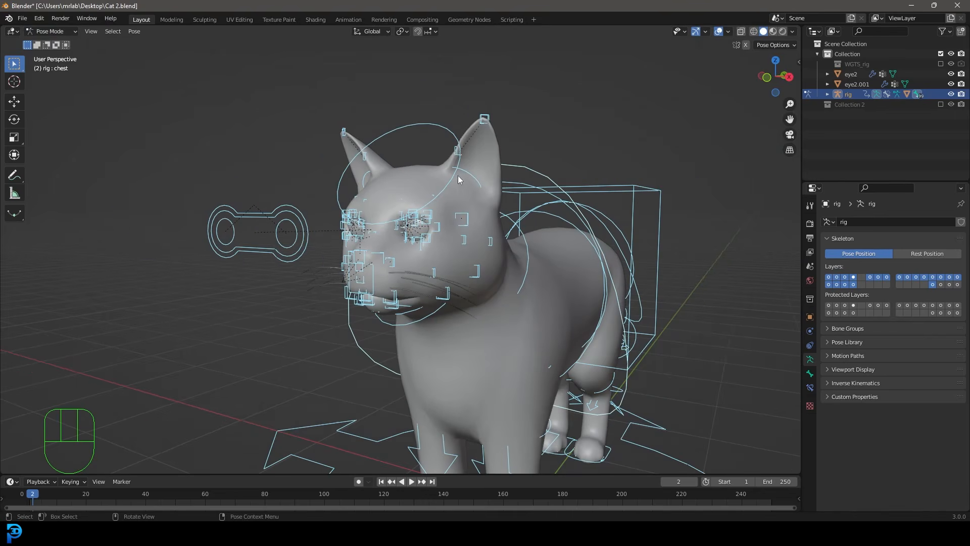
Switch to Object Mode, deselect everything and set the viewport to Material Preview shading.
left_click(50, 31)
left_click(60, 44)
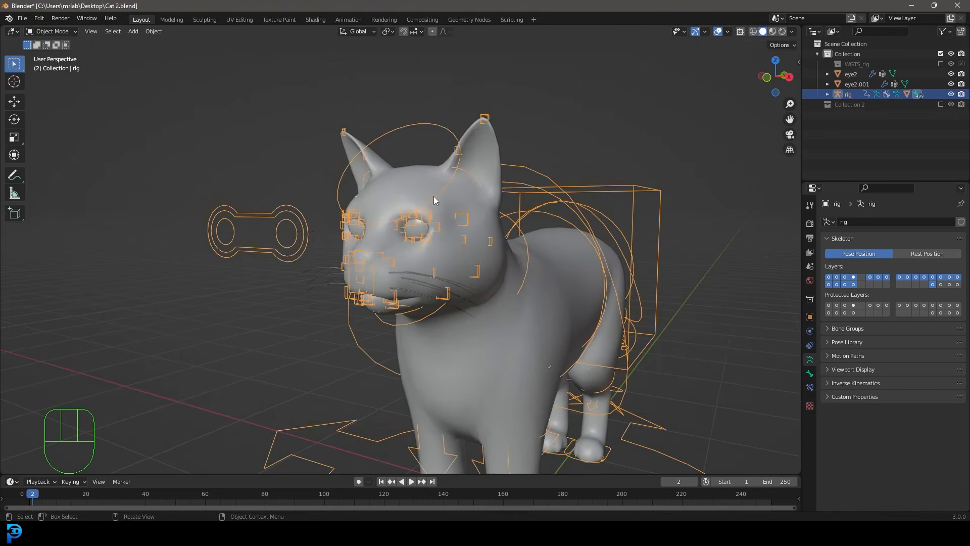
key("alt+a")
scroll(475, 205, "up", 3)
scroll(535, 235, "up", 2)
key("z")
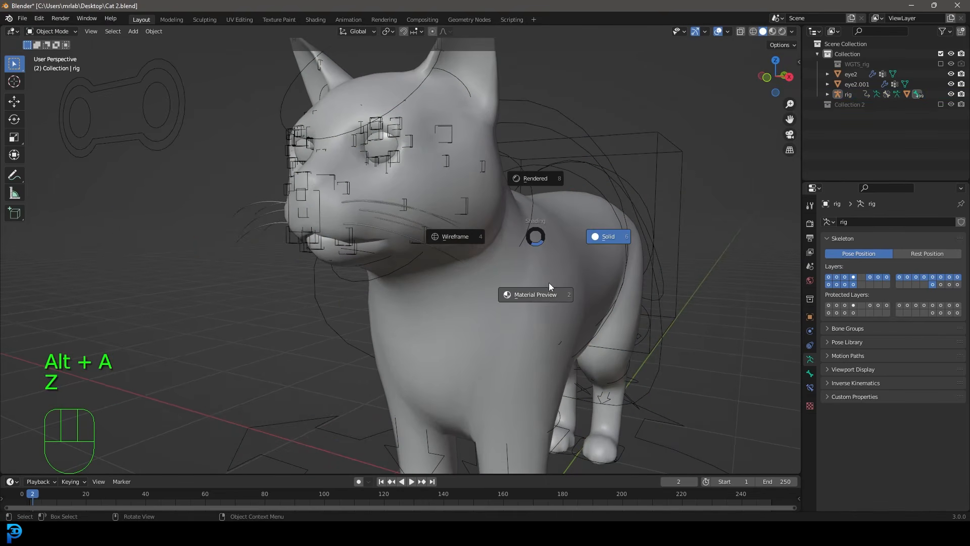
left_click(549, 293)
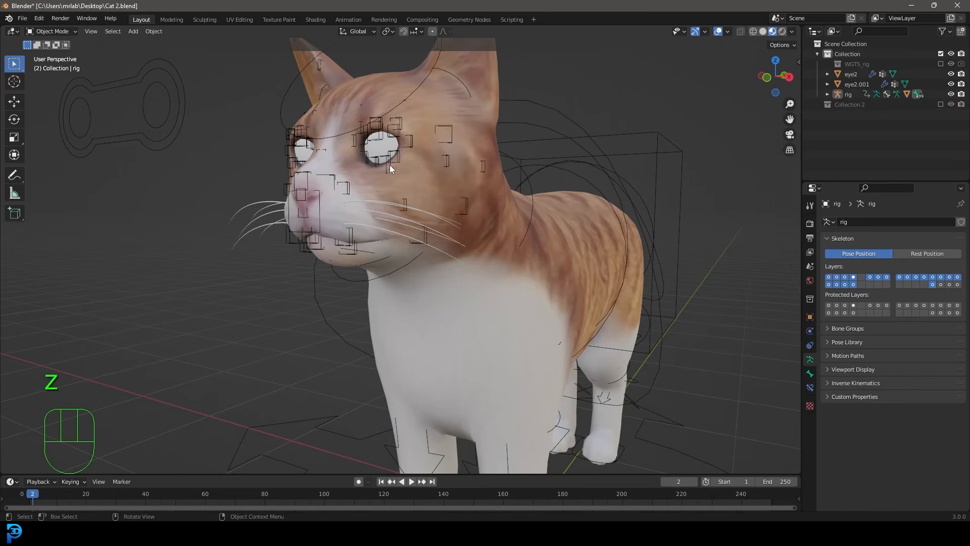
Connect an Image Texture to the Base Color of the eye object's SHD_eye material.
left_click(467, 105)
middle_click_drag(426, 166, 421, 156)
scroll(421, 156, "up", 3)
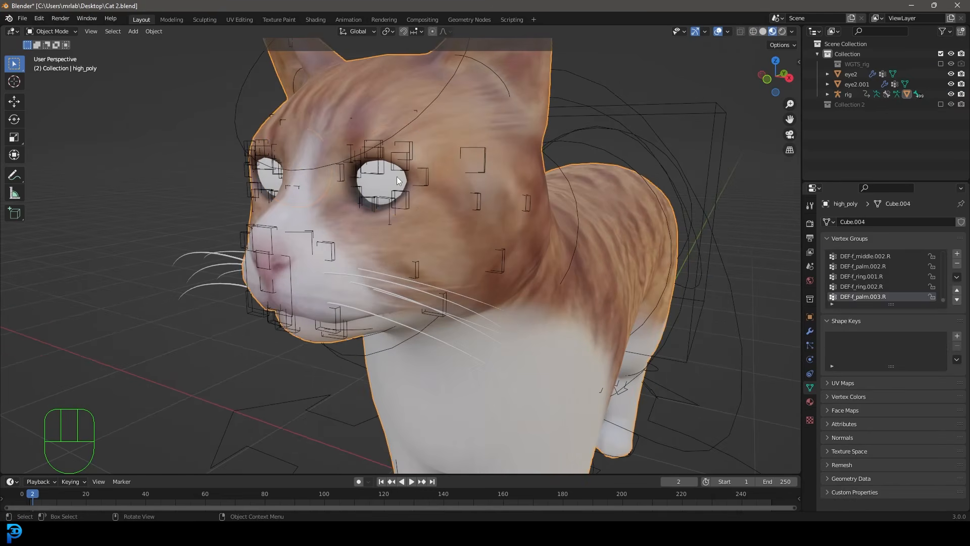
left_click(386, 186)
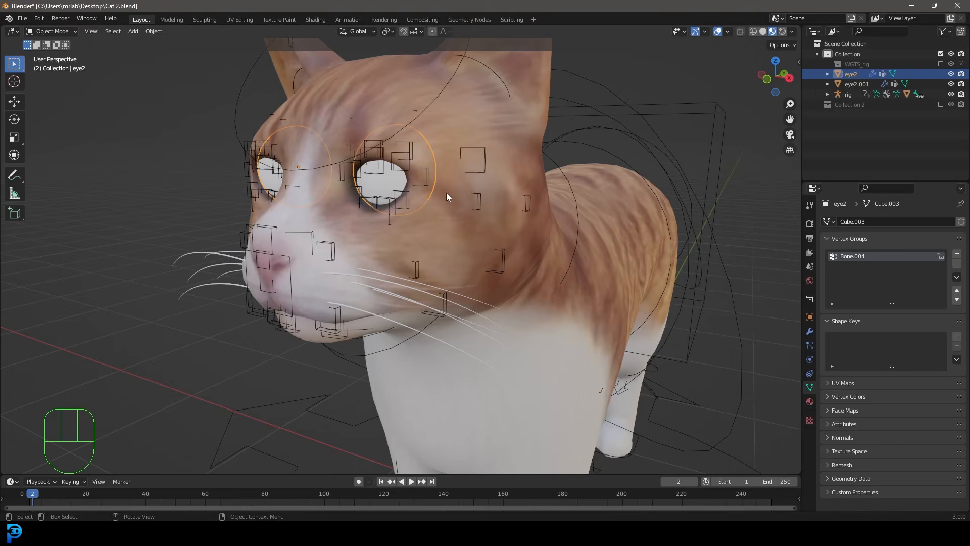
left_click(810, 402)
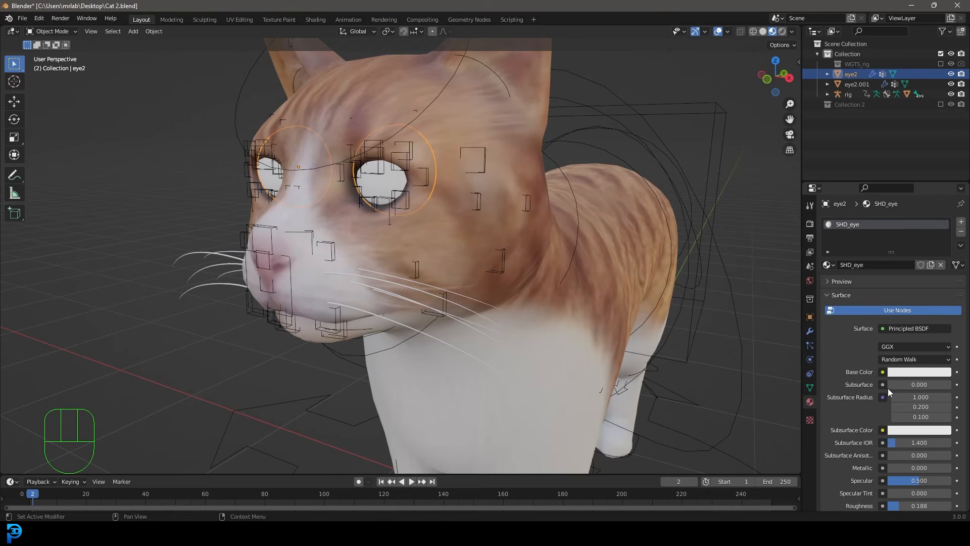
left_click(883, 372)
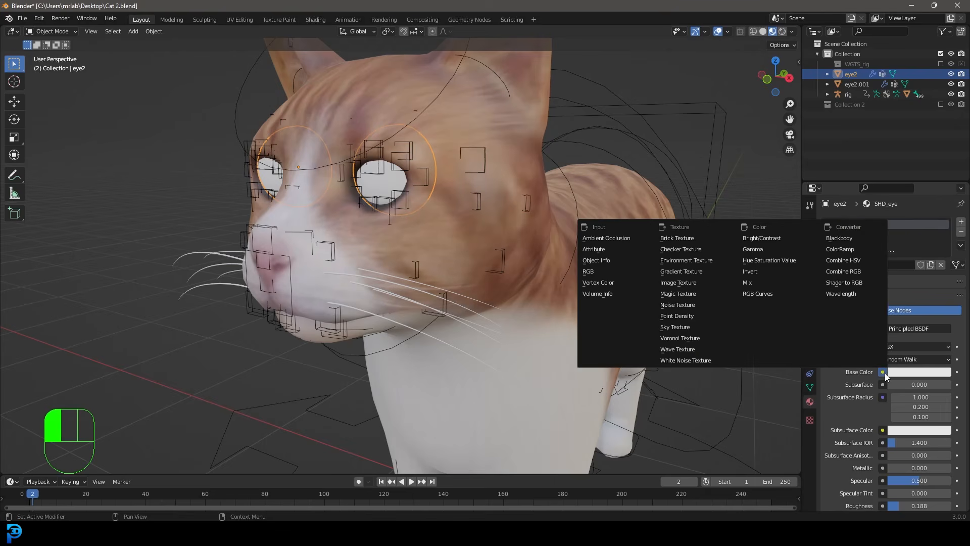
left_click(684, 283)
Load eye_3.tga.png from the Desktop textures folder as the eye material's base colour image.
left_click(934, 384)
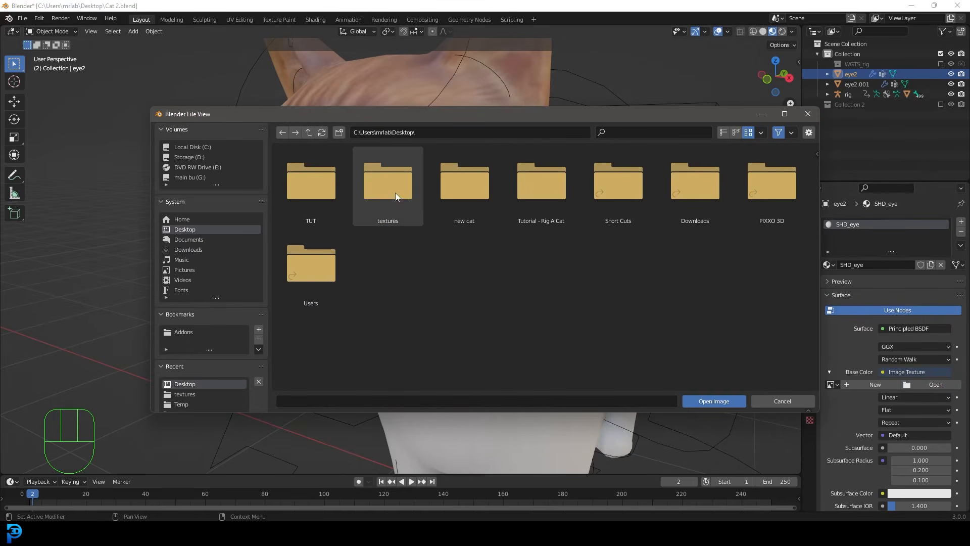
double_click(391, 186)
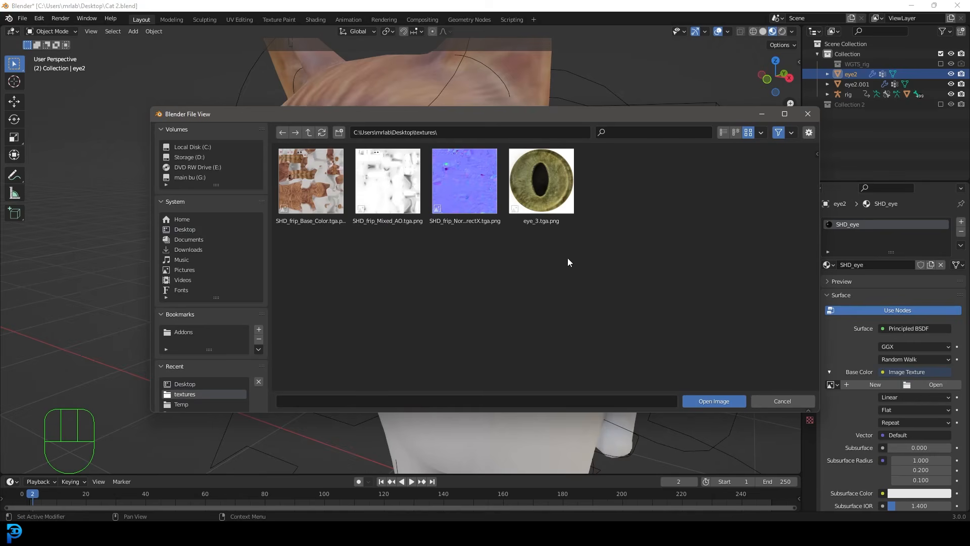
left_click(568, 179)
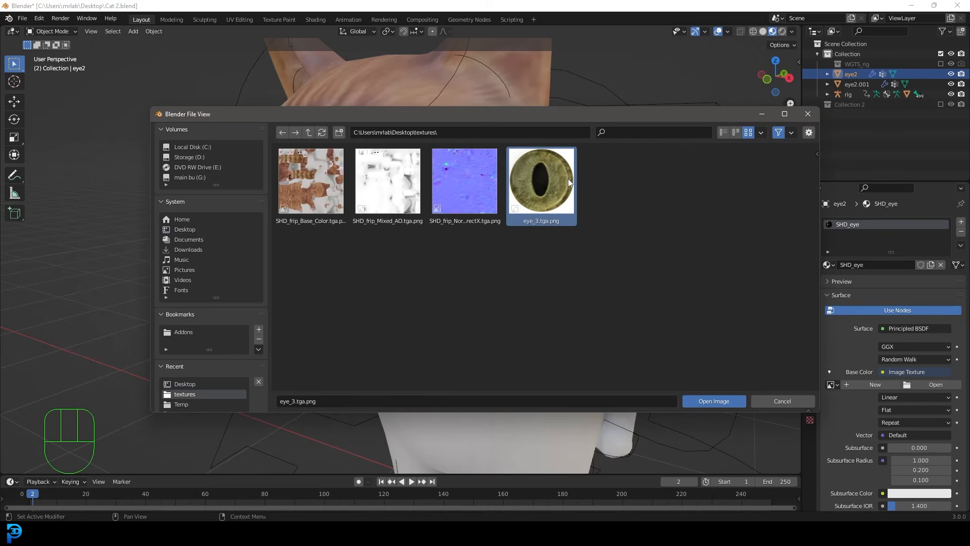
left_click(713, 400)
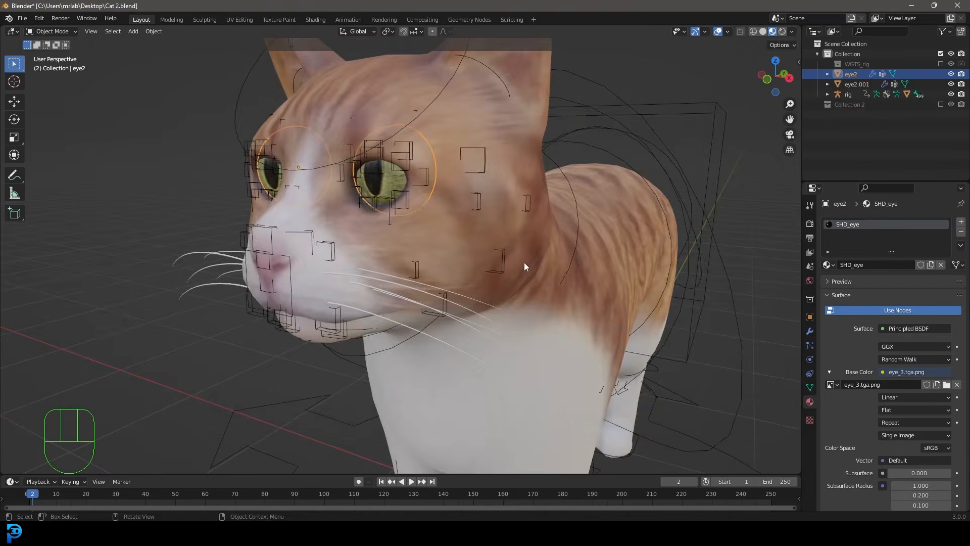
middle_click_drag(524, 262, 507, 212)
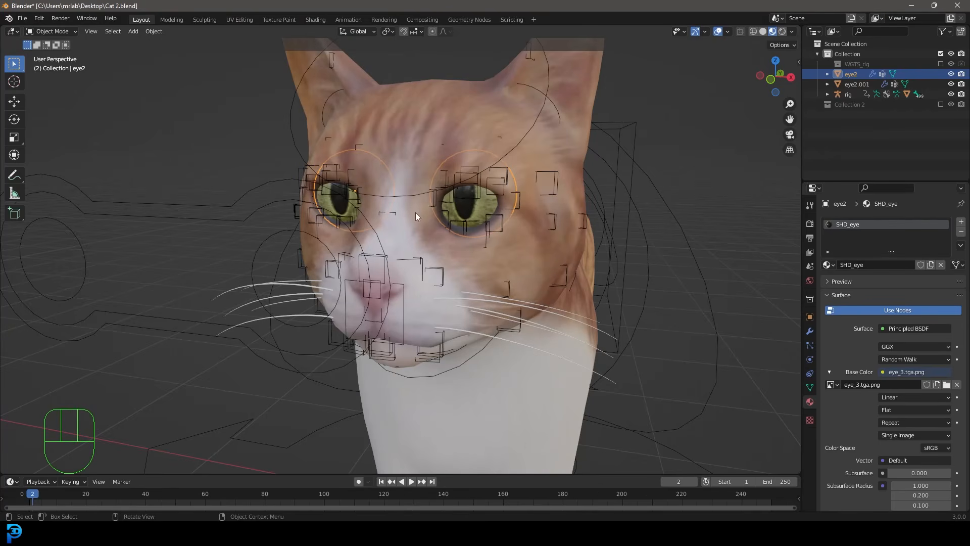
Select both eyeballs' geometry in wireframe Edit Mode, separate them into individual objects by loose parts, and return to Object Mode.
key("Tab")
key("z")
left_click(456, 190)
left_click_drag(599, 297, 256, 95)
scroll(455, 158, "up", 3)
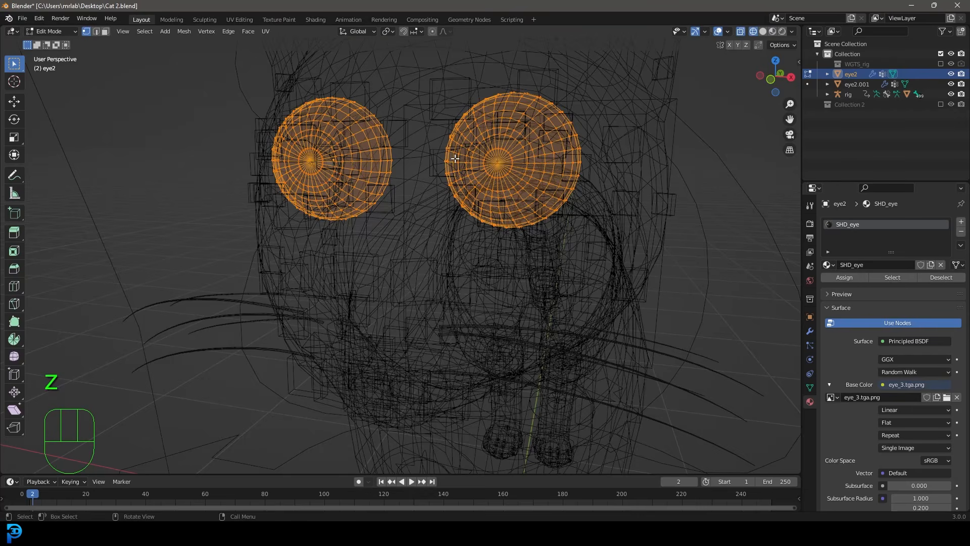
key("p")
left_click(404, 182)
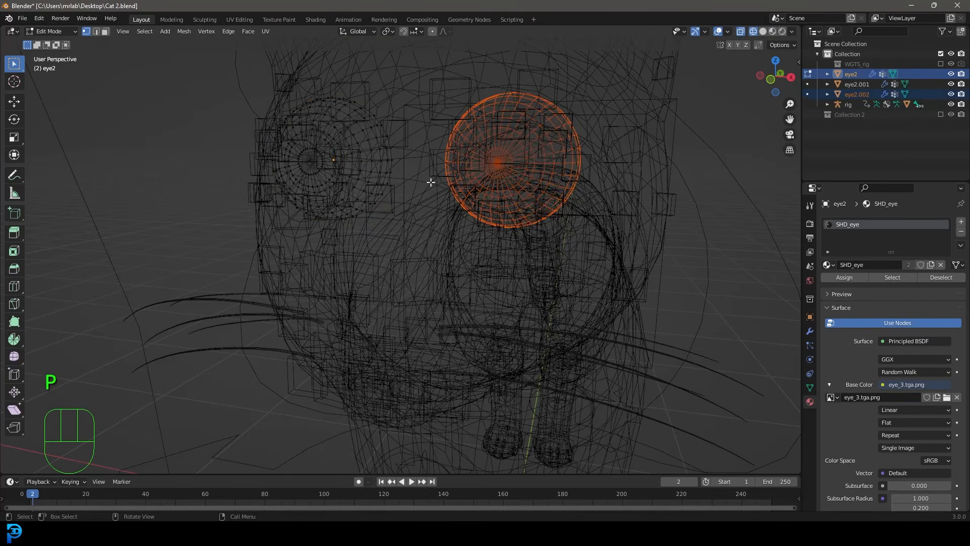
key("Tab")
scroll(455, 160, "down", 3)
scroll(488, 170, "up", 2)
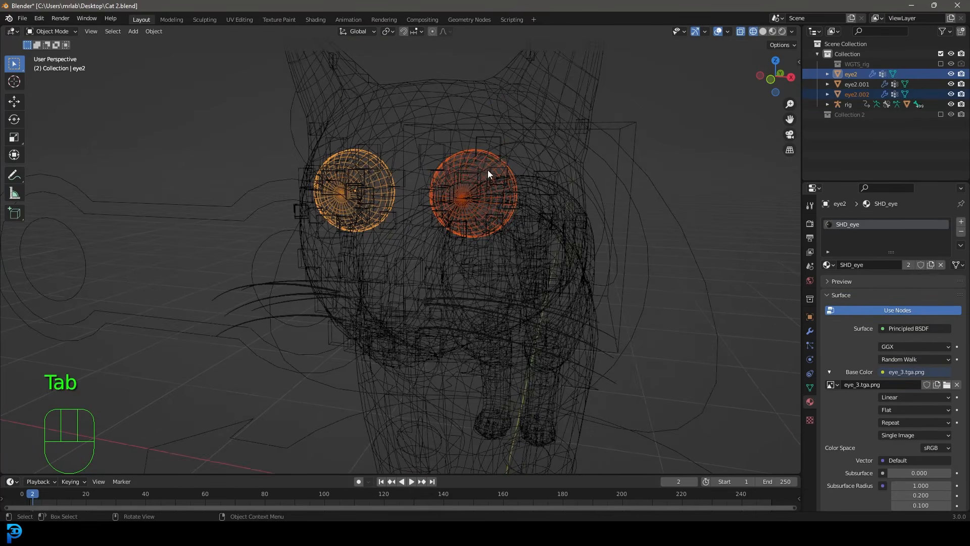
Select both separated eyeballs and set their origins with Origin to Geometry.
key("shift")
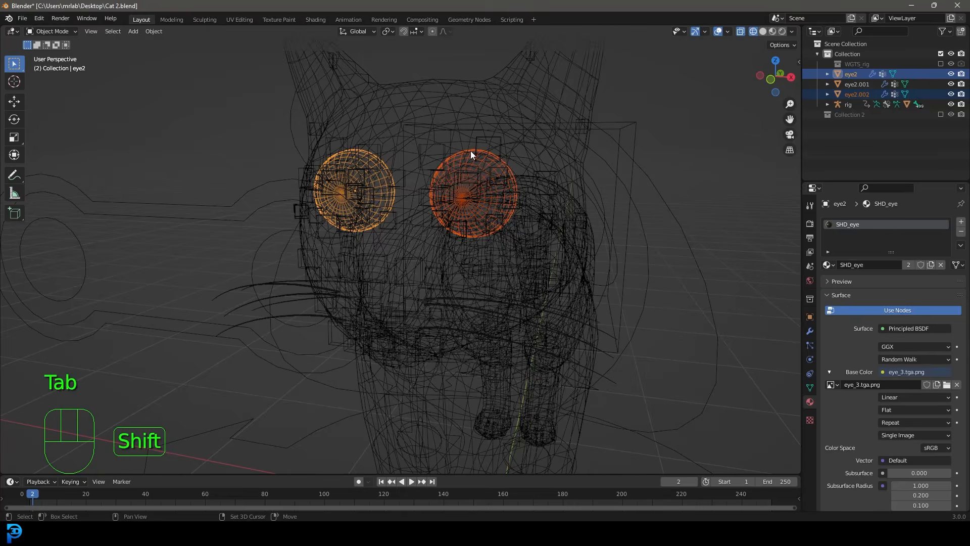
left_click(471, 151, "shift")
left_click(471, 151)
scroll(401, 156, "up", 2)
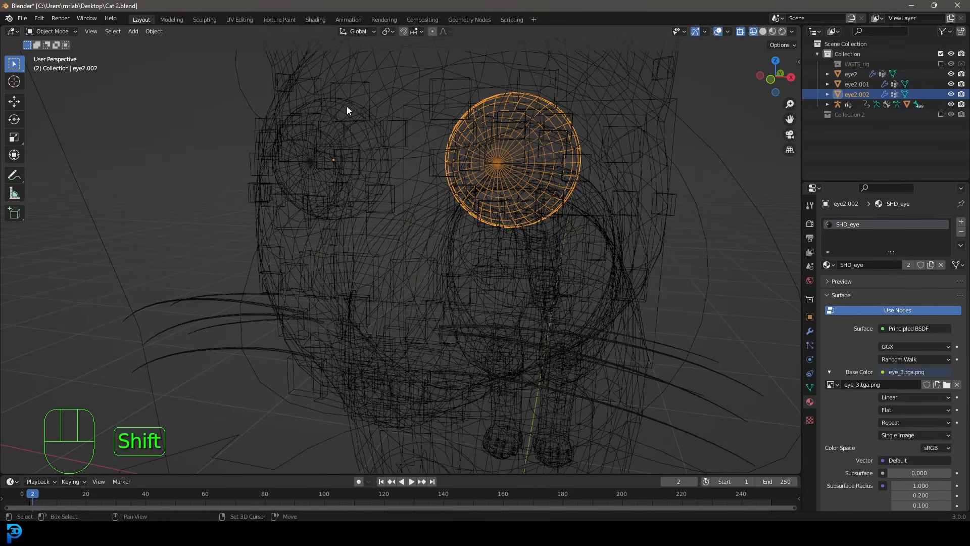
left_click(357, 103, "shift")
key("g")
right_click(423, 165)
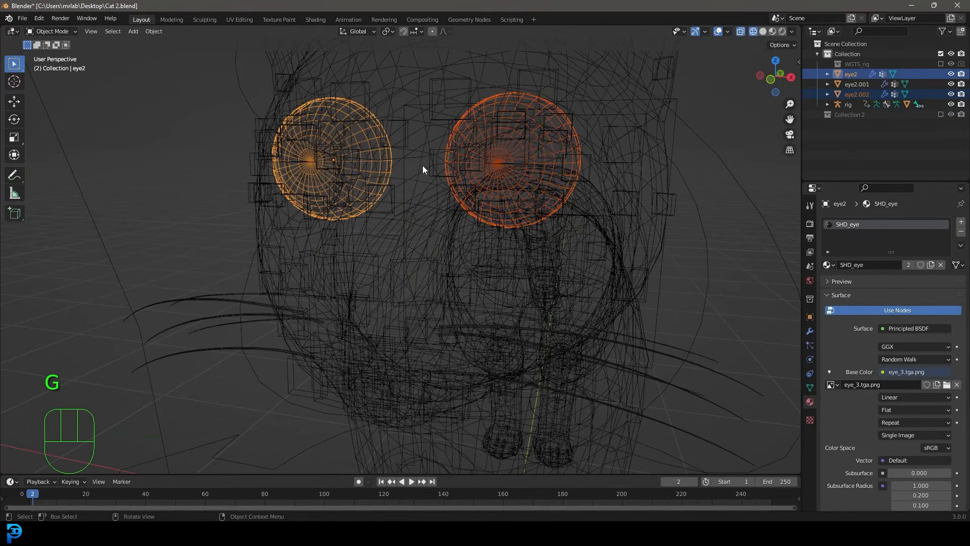
key("F3")
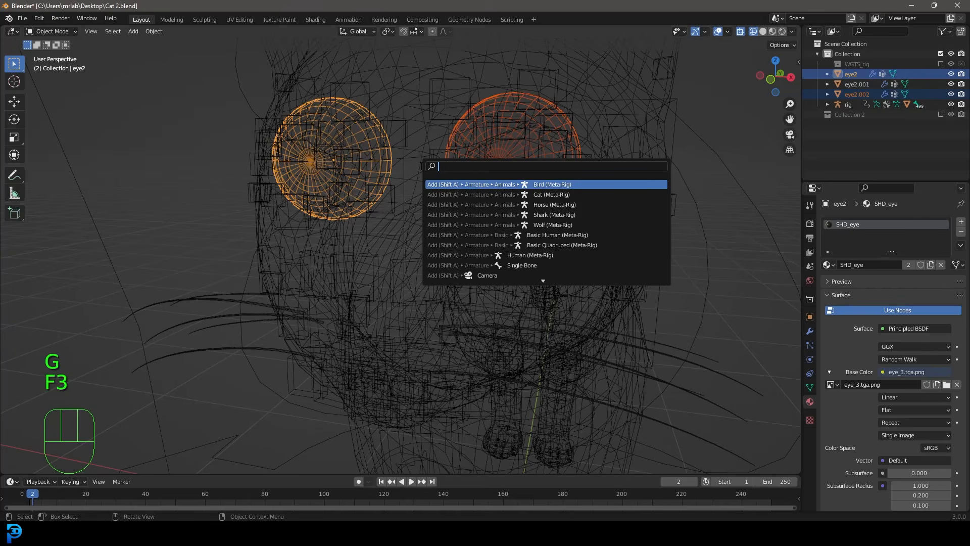
type("set")
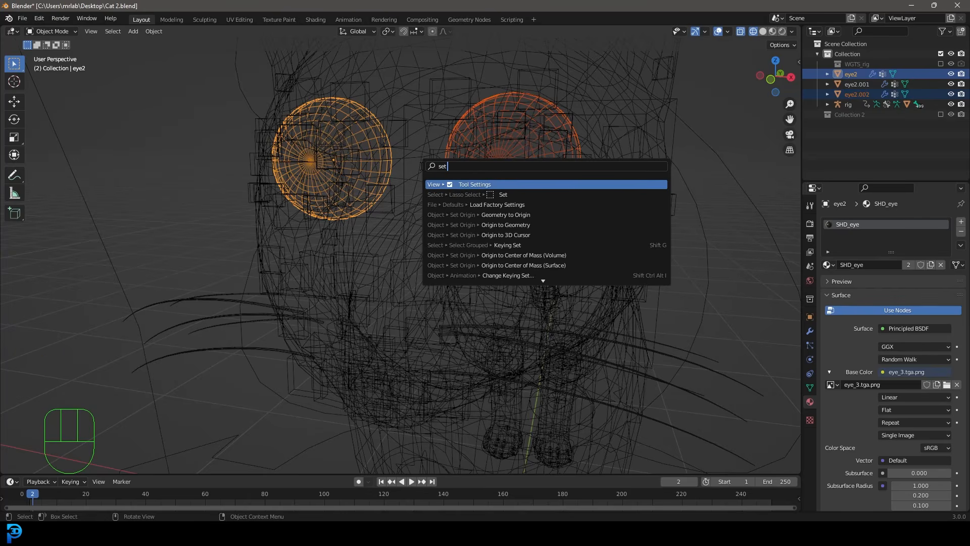
type(" or")
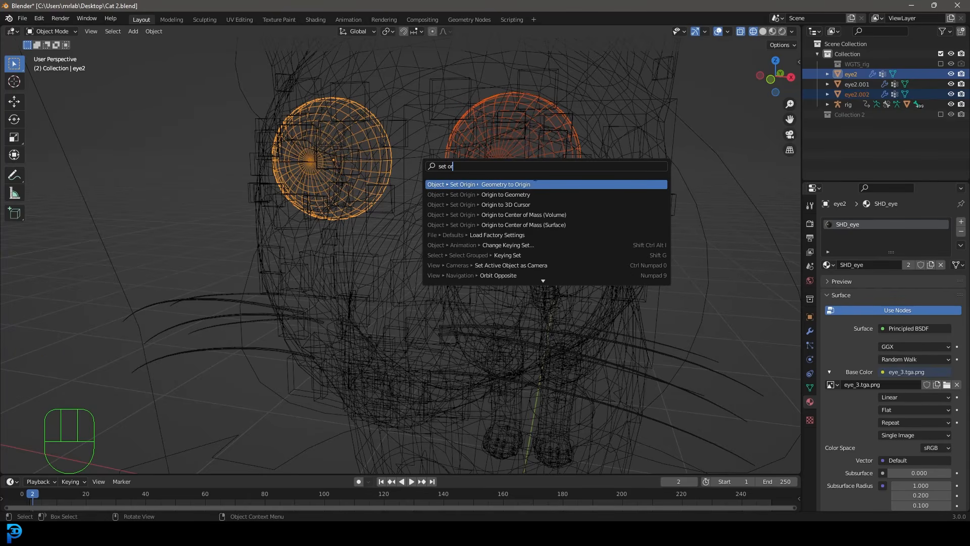
left_click(526, 194)
Test a freehand trackball rotation of eye2.002 in Solid shading and cancel it.
key("z")
left_click(543, 180)
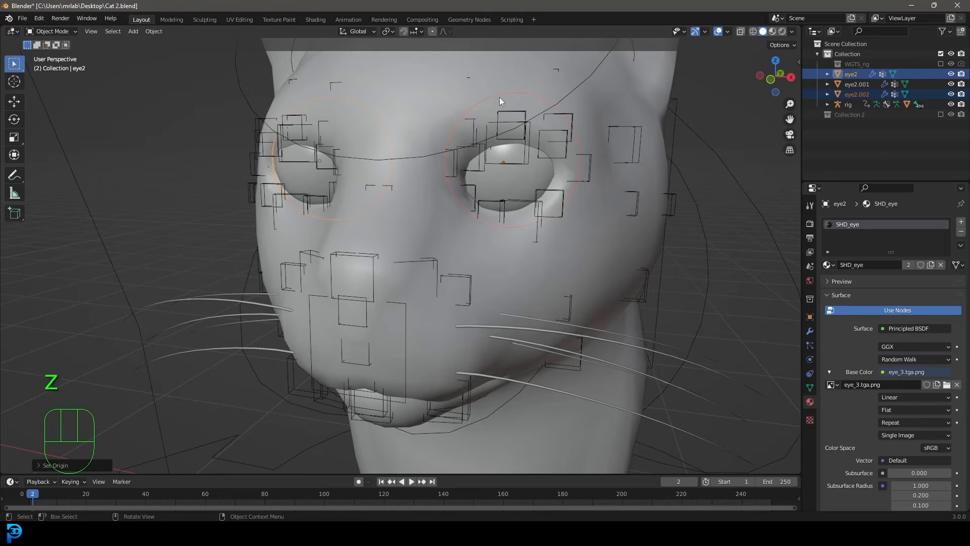
left_click(508, 178)
scroll(517, 178, "down", 5)
key("r")
key("r")
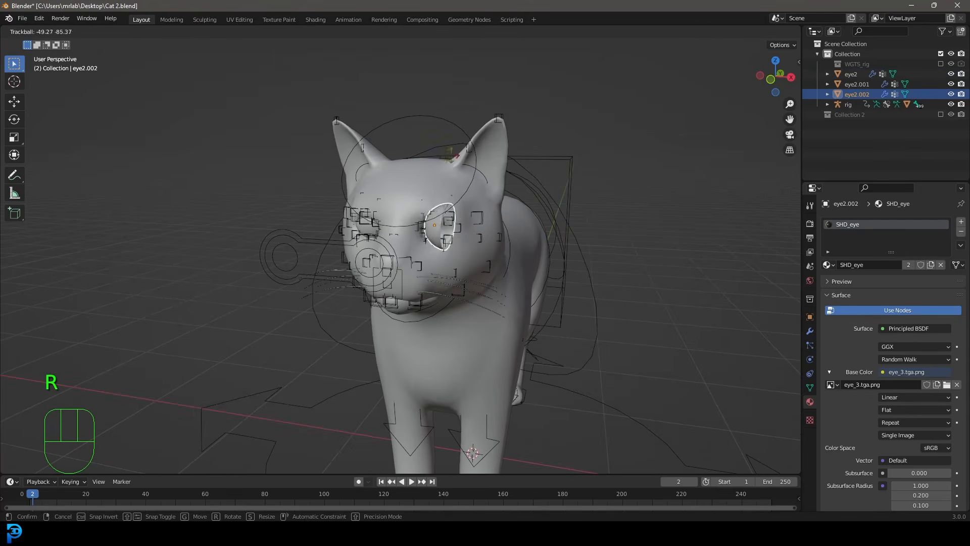
right_click(526, 189)
Set the viewport back to Material Preview shading to view the textured cat.
scroll(481, 181, "up", 5)
key("z")
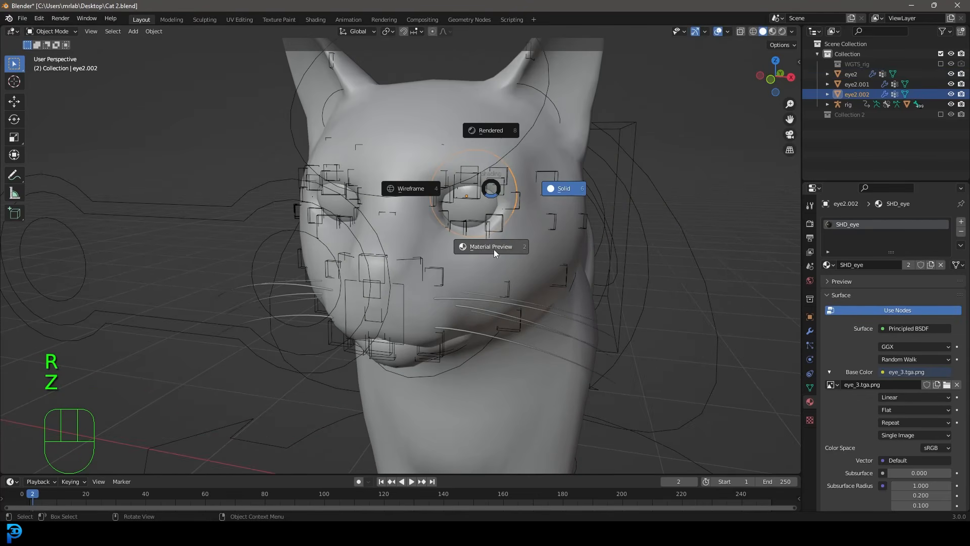
left_click(499, 247)
scroll(500, 248, "down", 5)
middle_click_drag(534, 204, 518, 201)
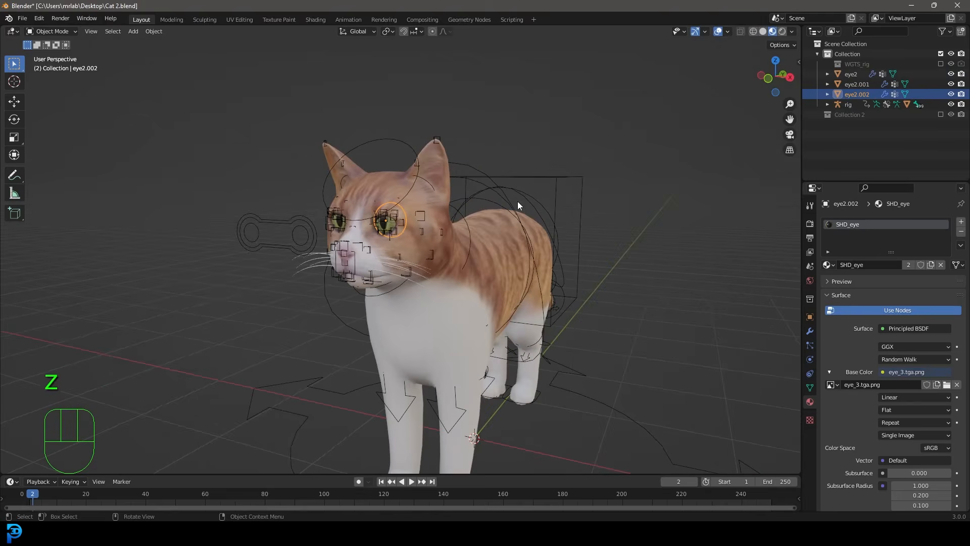
Select the cat's rig and switch it to Pose Mode.
left_click(384, 137)
left_click(50, 32)
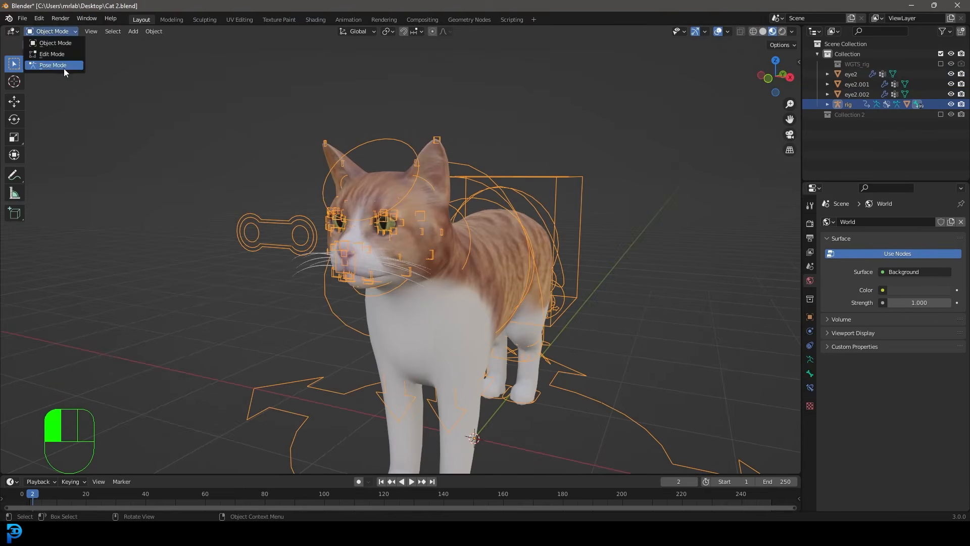
left_click(53, 66)
middle_click_drag(153, 79, 177, 81)
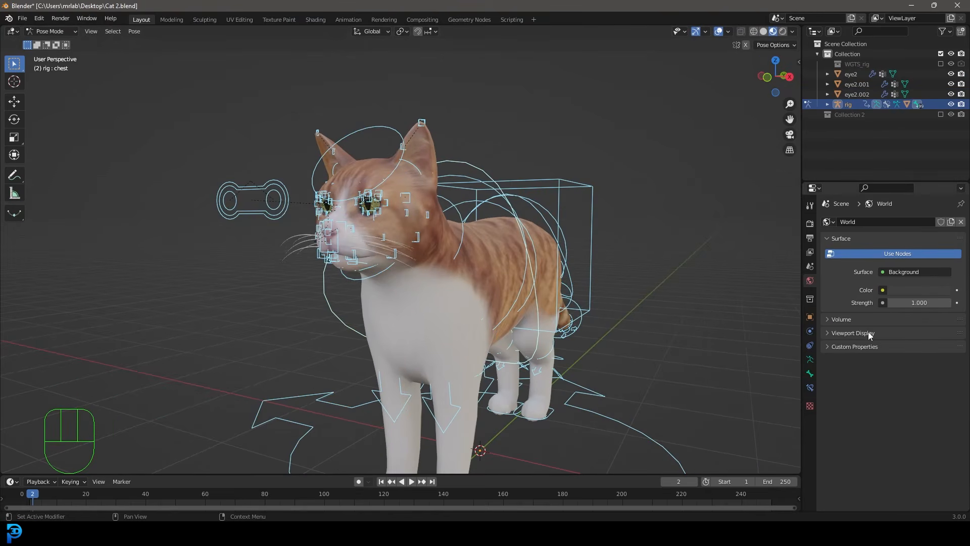
Show the armature's skeleton layer settings and hide all of the rig's visible control bones.
left_click(810, 361)
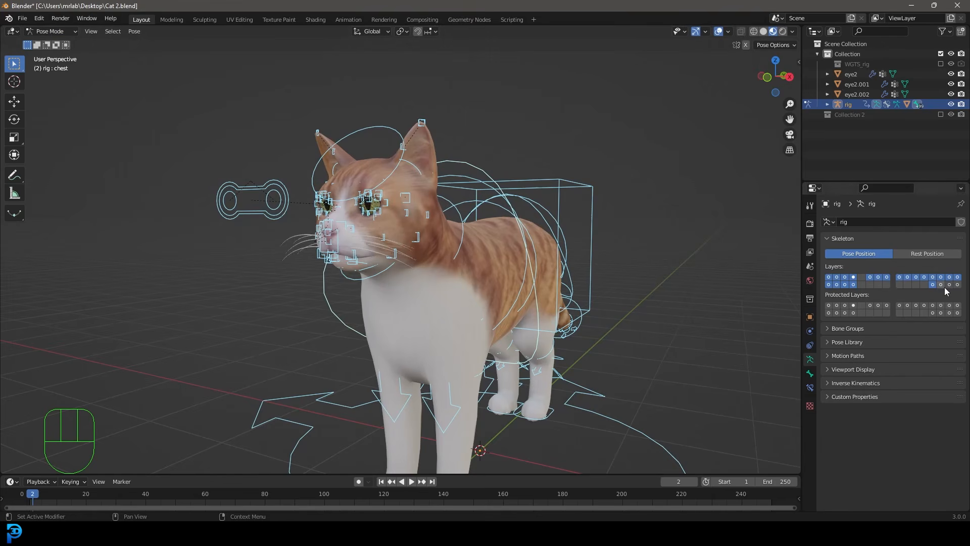
scroll(586, 241, "down", 2)
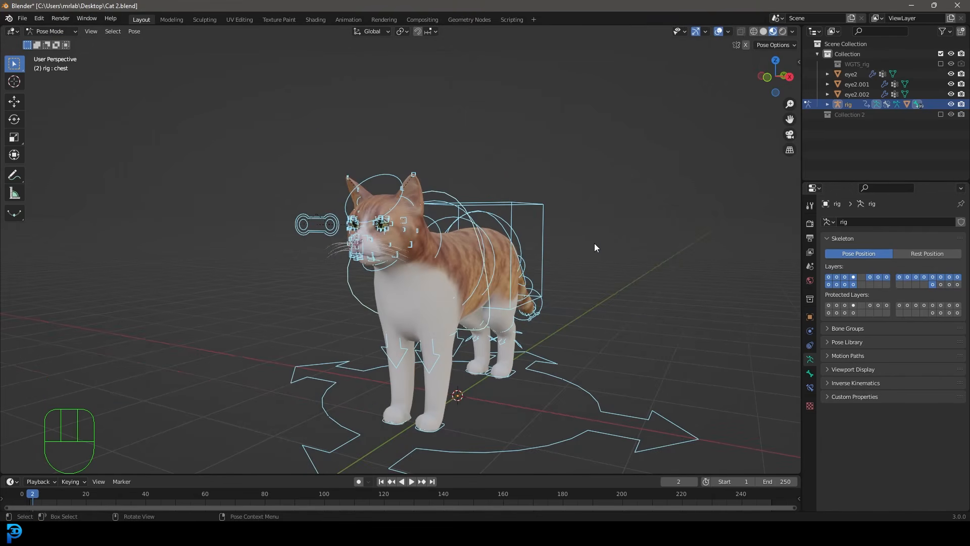
key("a")
key("h")
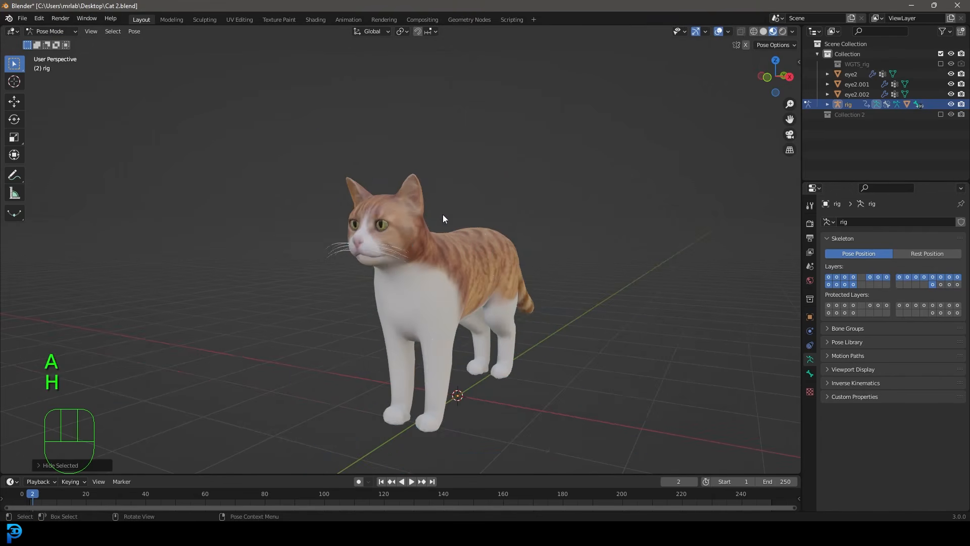
scroll(443, 214, "up", 3)
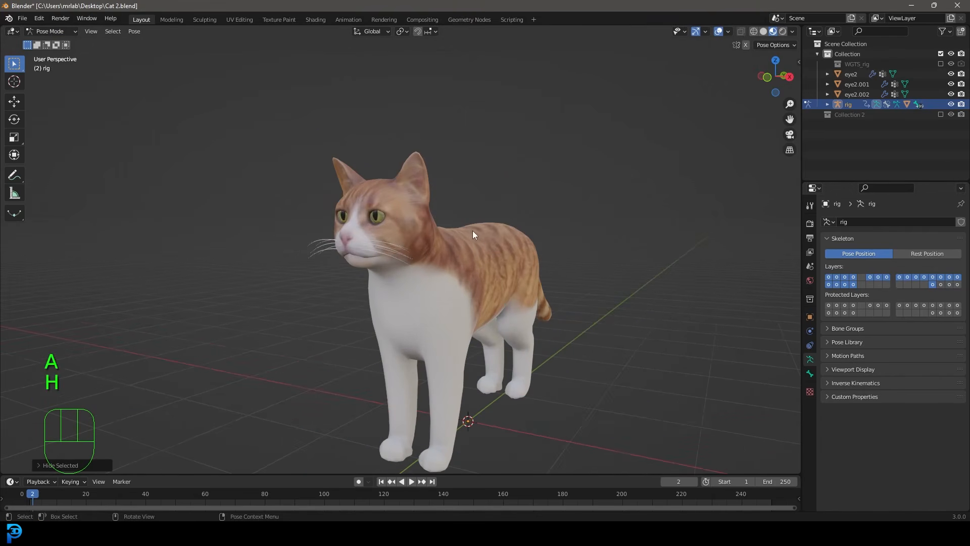
Enable the last armature layer as well and select the ORG-eye.L bone in Wireframe shading.
left_click(959, 286, "shift")
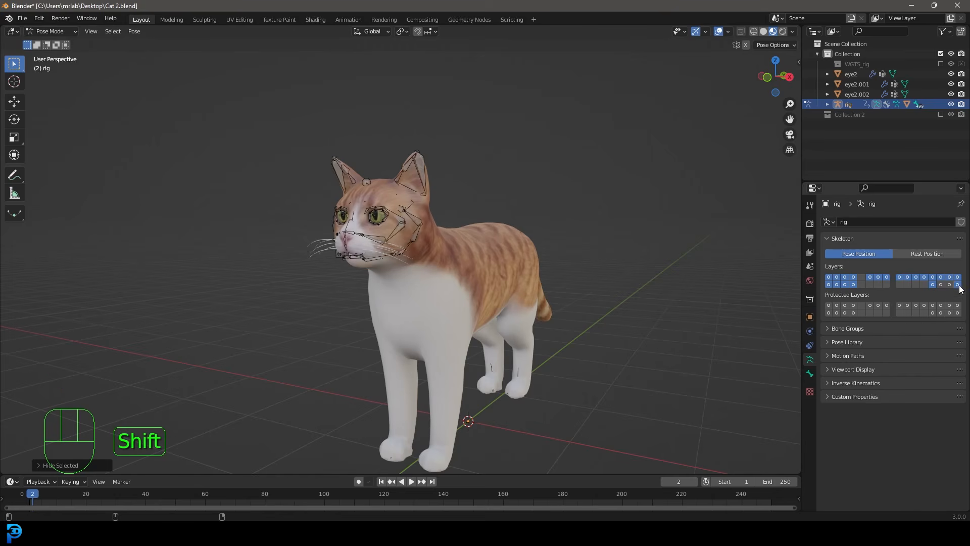
scroll(500, 240, "up", 4)
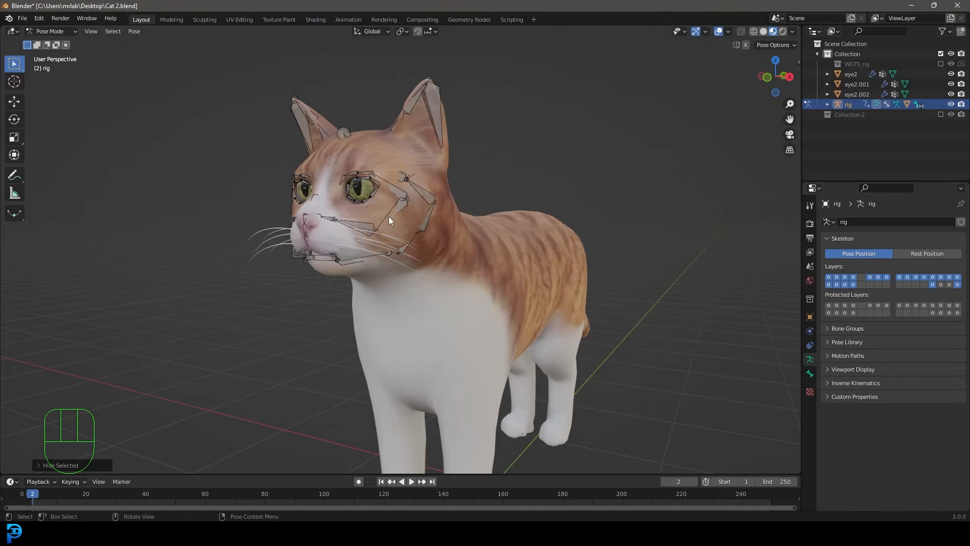
key("z")
scroll(345, 187, "up", 5)
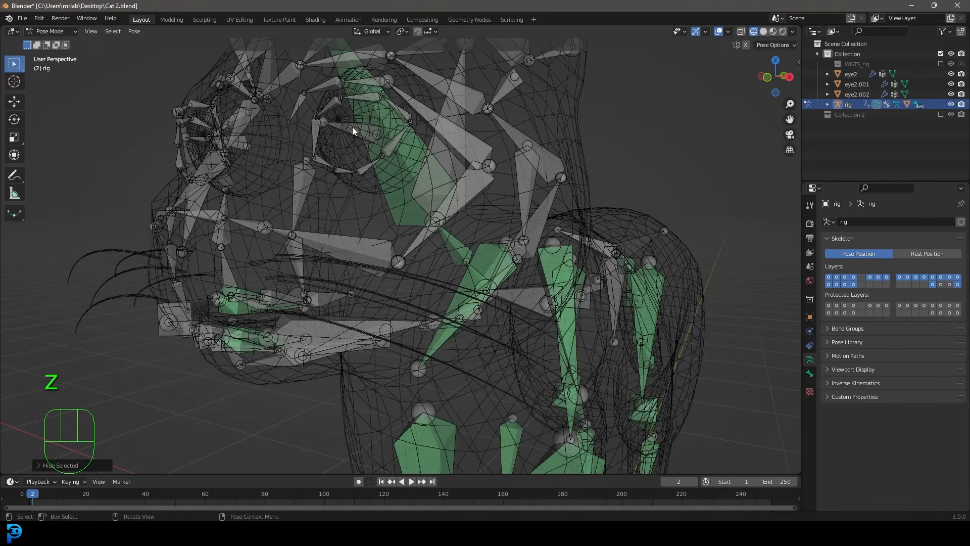
left_click(347, 129)
middle_click_drag(348, 129, 359, 130)
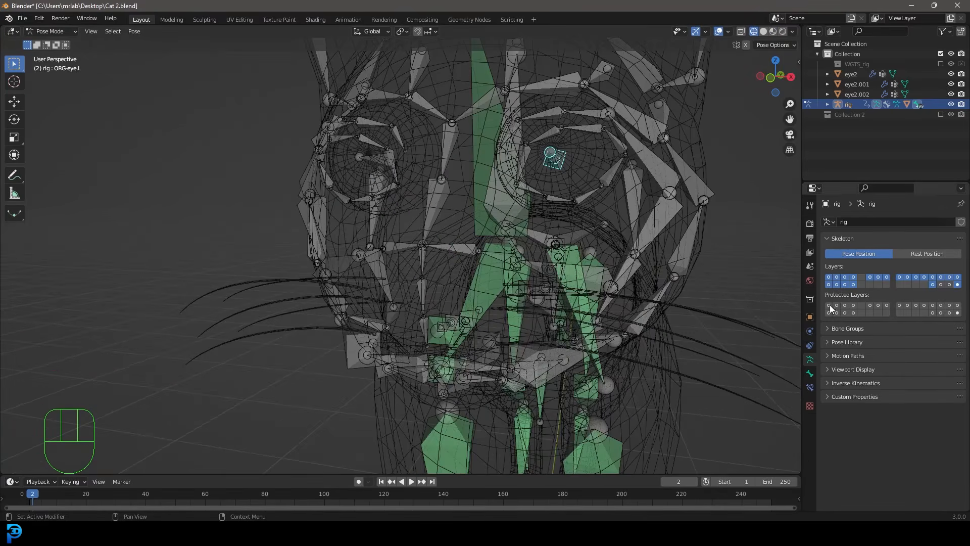
Open the selected eye bone's properties and check its name and position inside the eyeball.
left_click(811, 374)
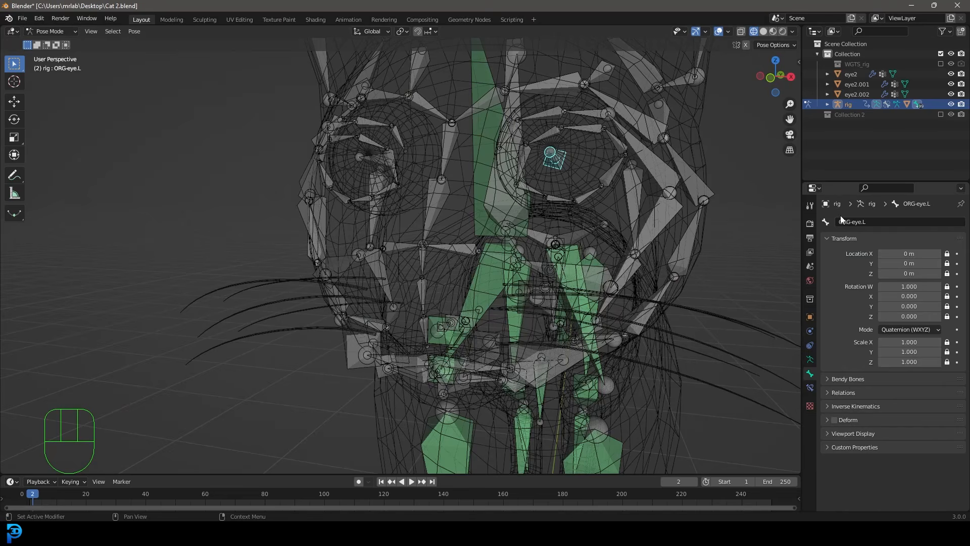
scroll(499, 188, "down", 4)
middle_click_drag(547, 193, 480, 197, "shift")
scroll(525, 204, "up", 2)
scroll(480, 197, "up", 2)
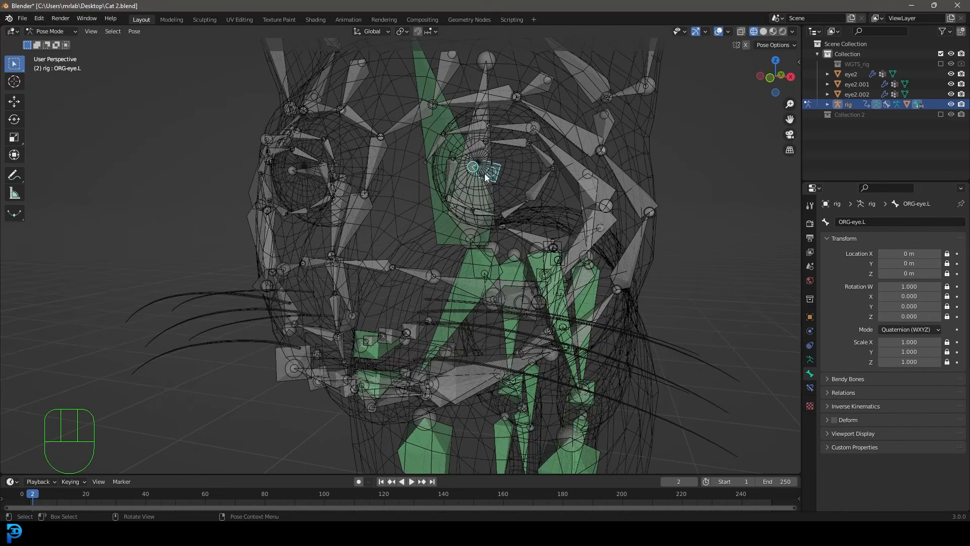
Set the viewport to Solid shading with the eye bone still selected.
scroll(484, 173, "down", 3)
key("z")
left_click(568, 168)
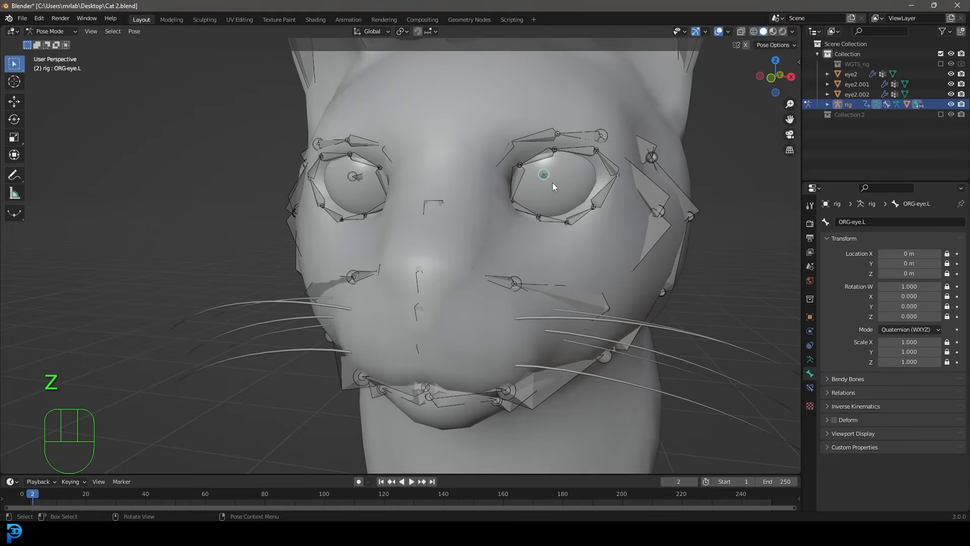
Return the rig to Object Mode and select the eye2.002 eyeball on its own.
left_click(50, 32)
left_click(48, 42)
scroll(469, 184, "down", 4)
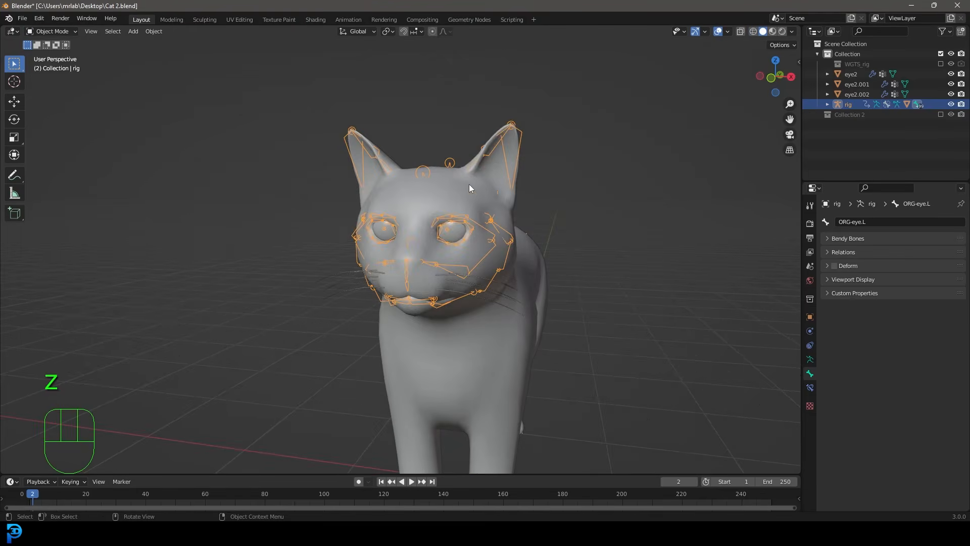
scroll(480, 221, "up", 3)
left_click(511, 209)
scroll(511, 211, "down", 2)
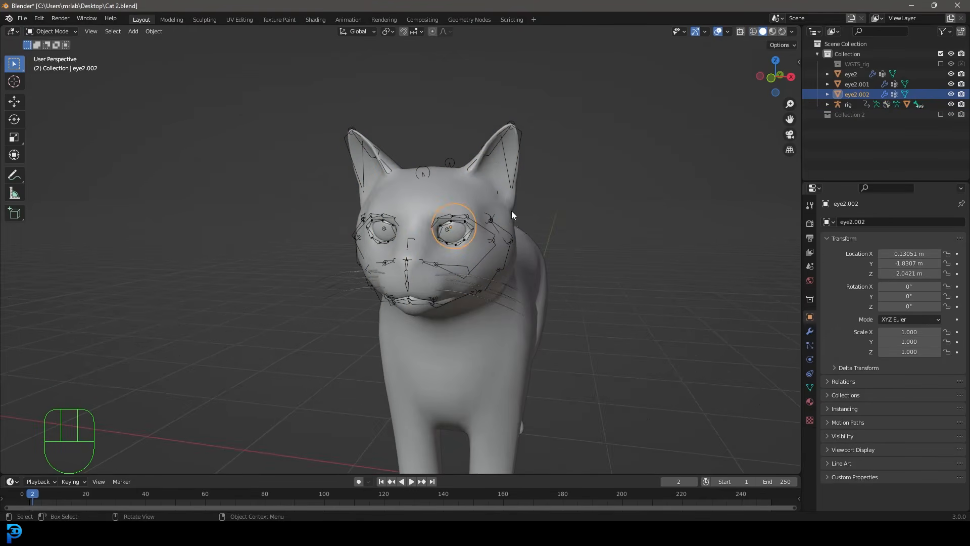
key("g")
right_click(565, 117)
scroll(565, 117, "up", 1)
Add the rig to the selection and, in Pose Mode with Wireframe shading, parent eye2.002 to the ORG-eye.L bone using the Bone option.
key("shift")
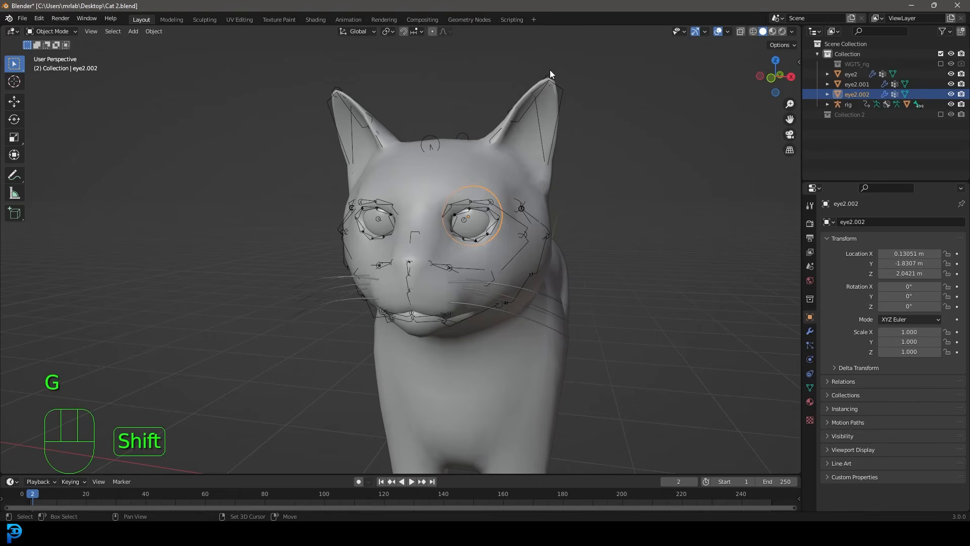
left_click(550, 71, "shift")
left_click(49, 31)
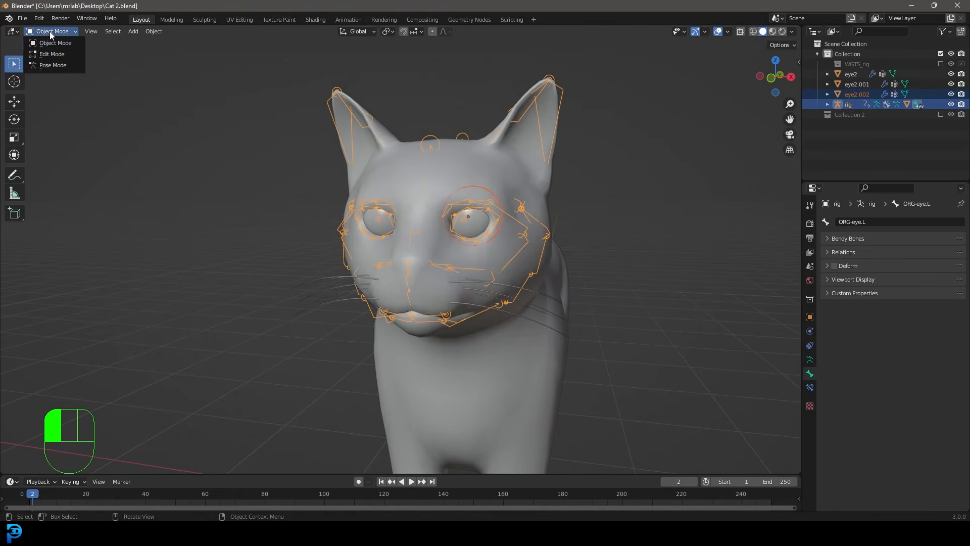
left_click(46, 62)
scroll(549, 224, "up", 5)
key("z")
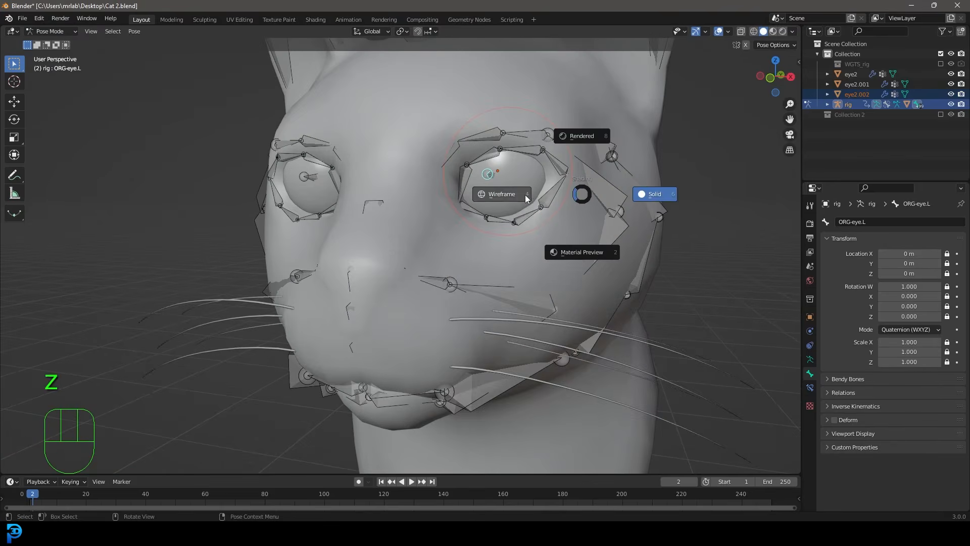
left_click(523, 193)
middle_click_drag(506, 172, 512, 171)
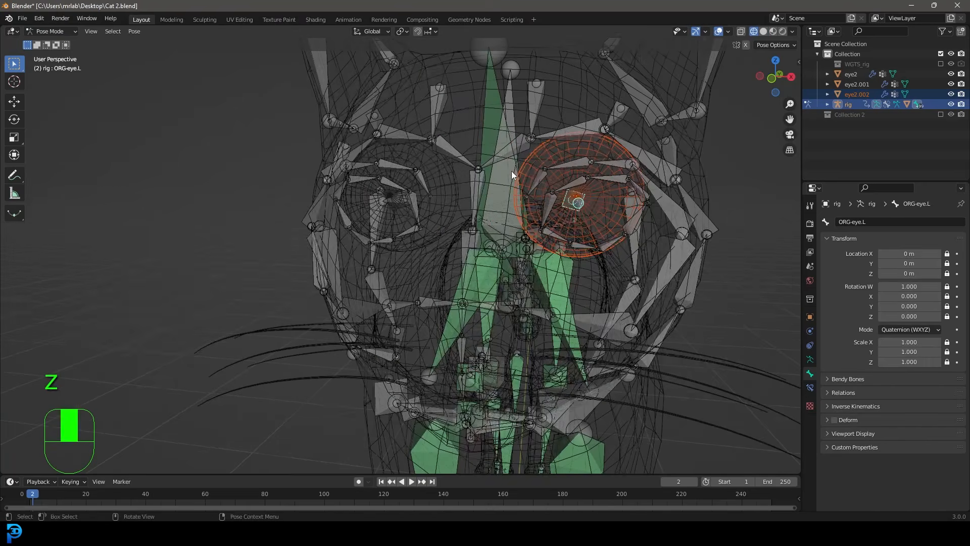
key("ctrl+p")
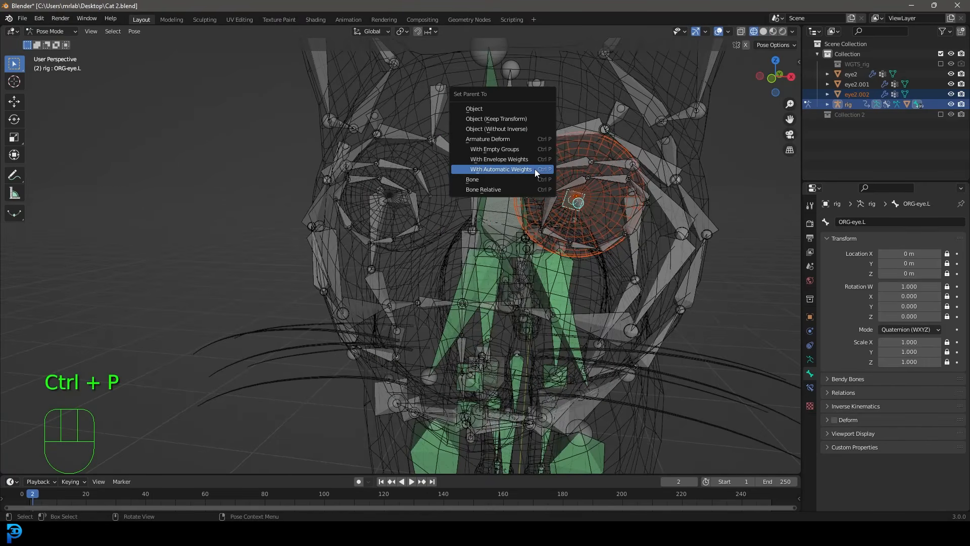
left_click(503, 178)
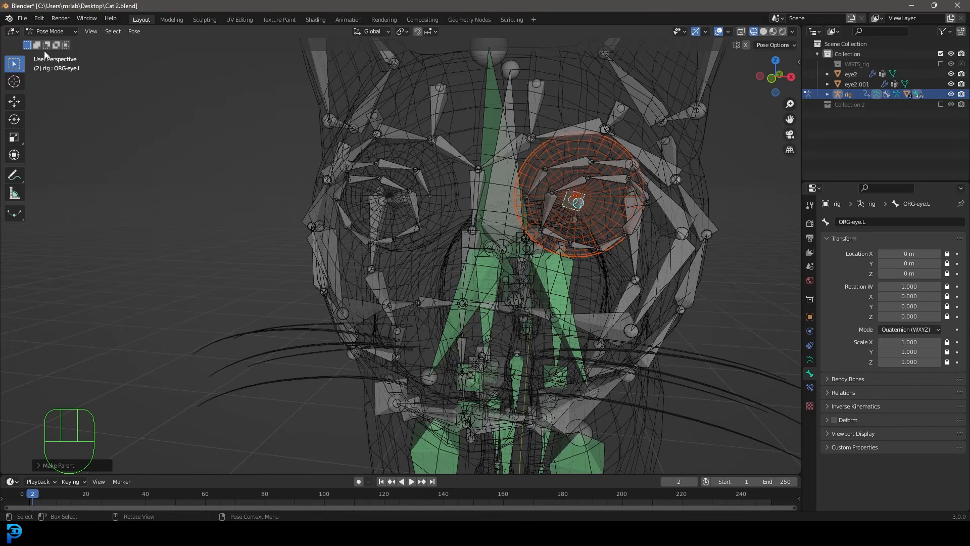
Return to Object Mode and select the other eyeball, eye2, together with the rig as the active object.
left_click(50, 32)
left_click(47, 42)
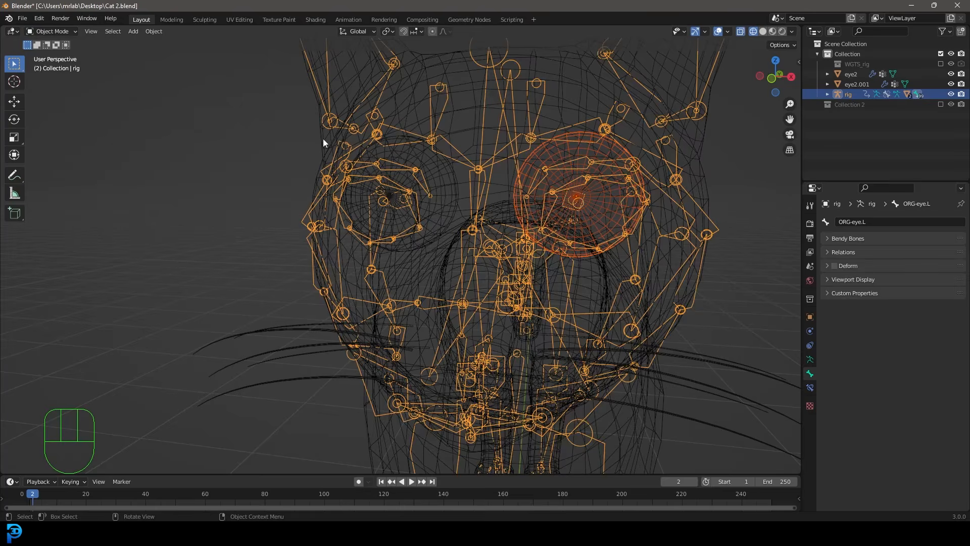
left_click(424, 157)
left_click(432, 156)
scroll(332, 242, "down", 2)
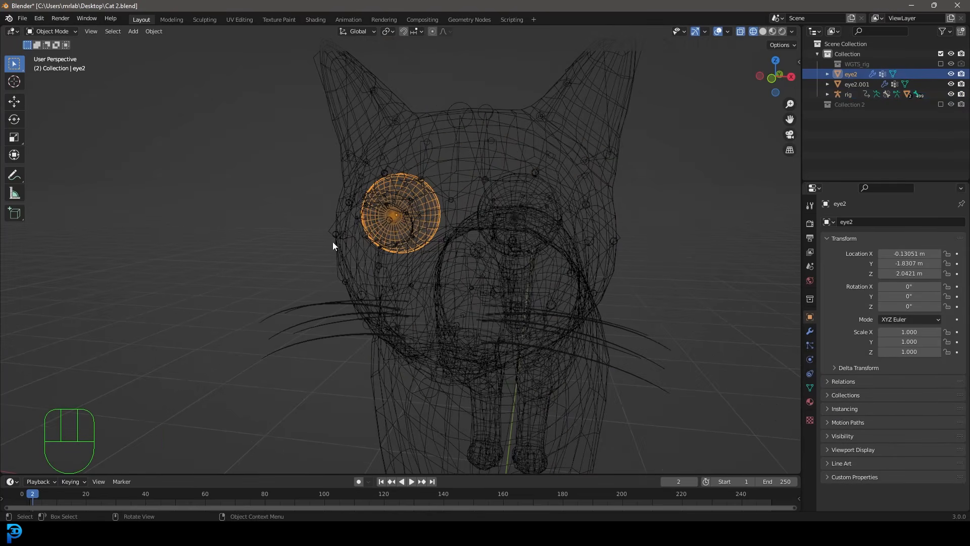
left_click(461, 96, "shift")
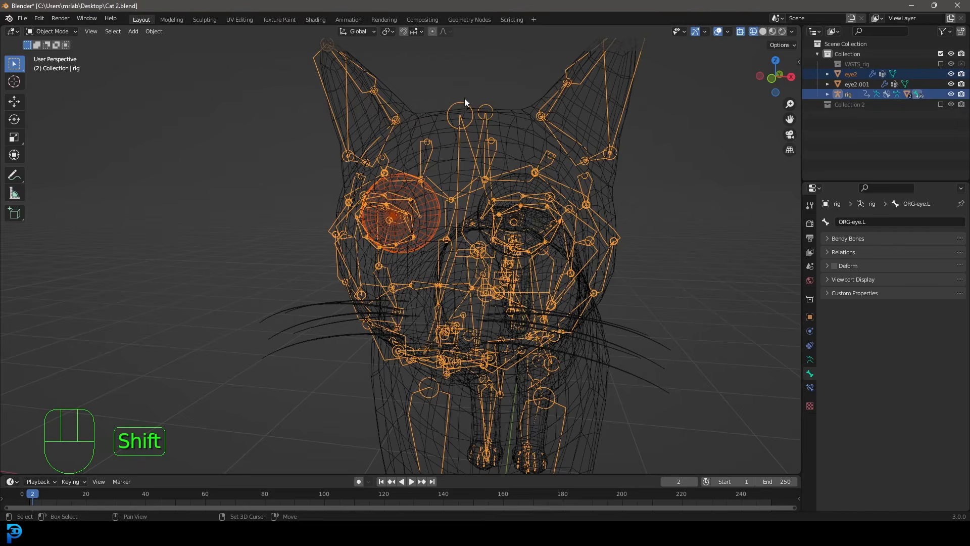
In Pose Mode, select the ORG-eye.R bone and parent the eye2 eyeball to it using the Bone option.
left_click(69, 32)
left_click(53, 65)
scroll(431, 221, "up", 4)
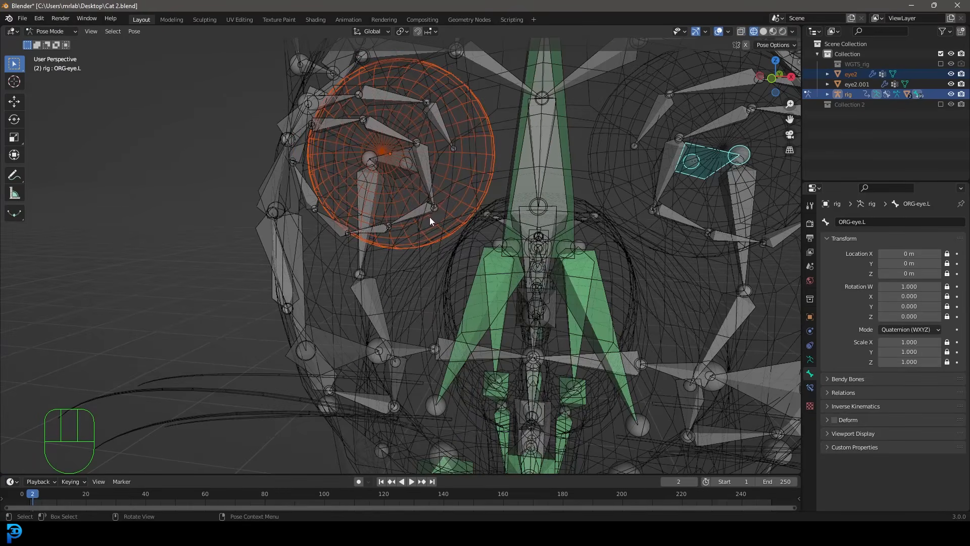
left_click(394, 157)
middle_click_drag(393, 155, 407, 160)
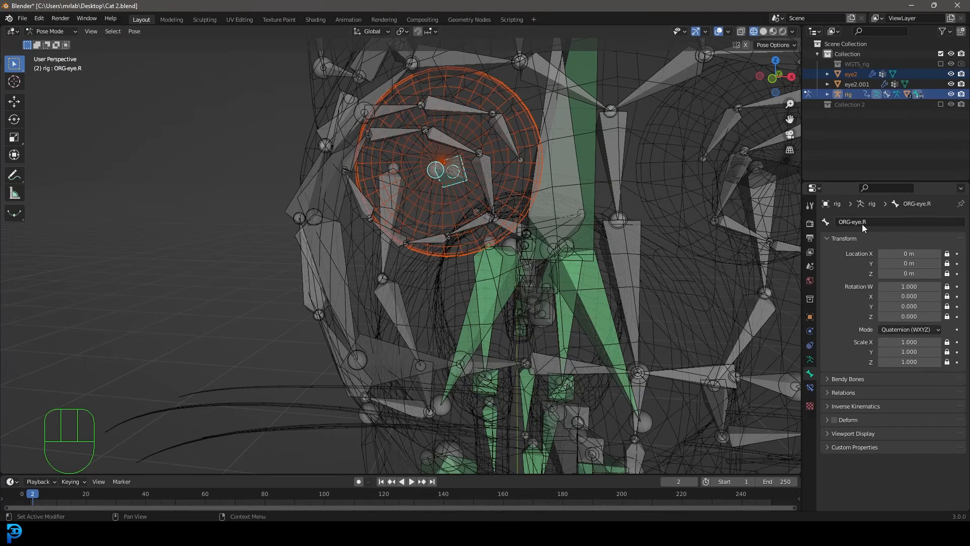
key("ctrl+p")
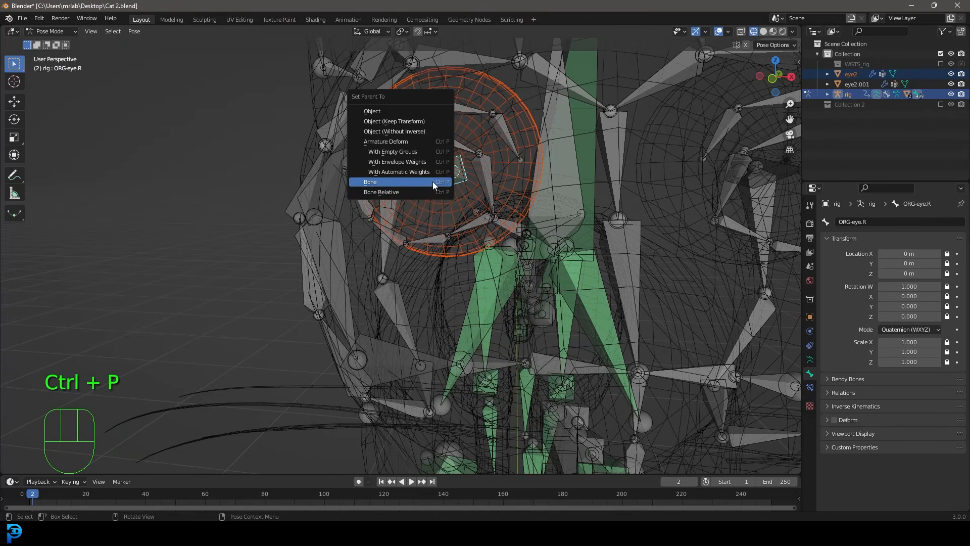
left_click(386, 182)
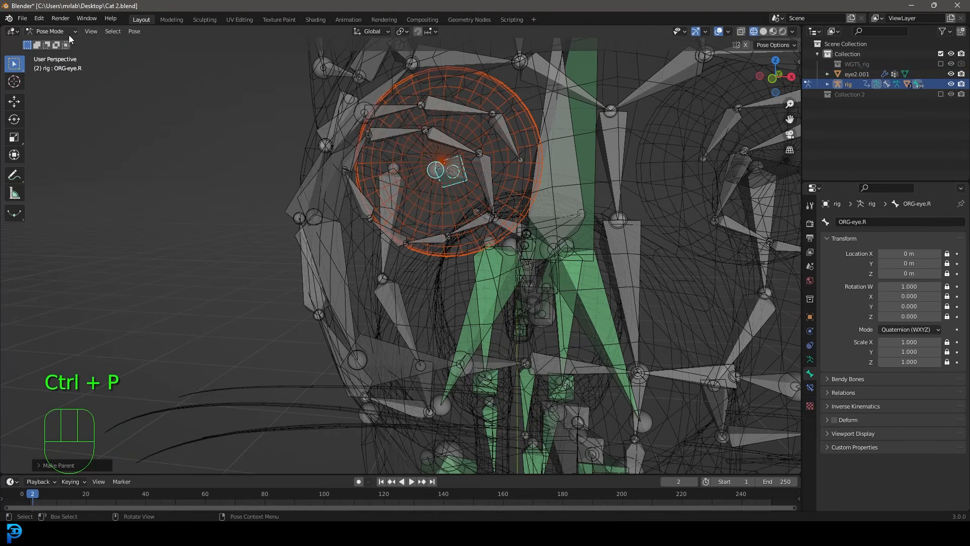
Turn off the last armature layer, then reveal all hidden control bones and deselect everything.
scroll(460, 194, "down", 8)
middle_click_drag(460, 194, 581, 228)
scroll(577, 236, "down", 2)
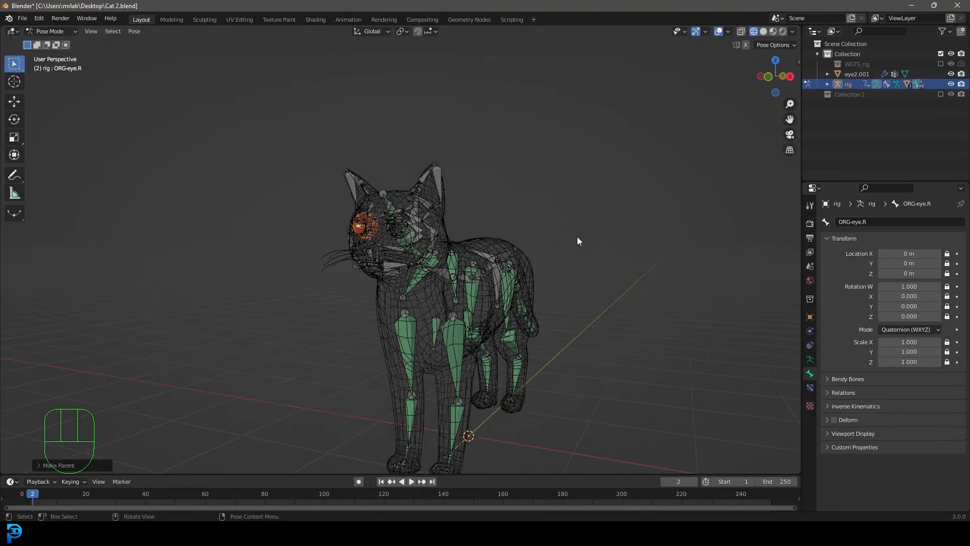
left_click(810, 360)
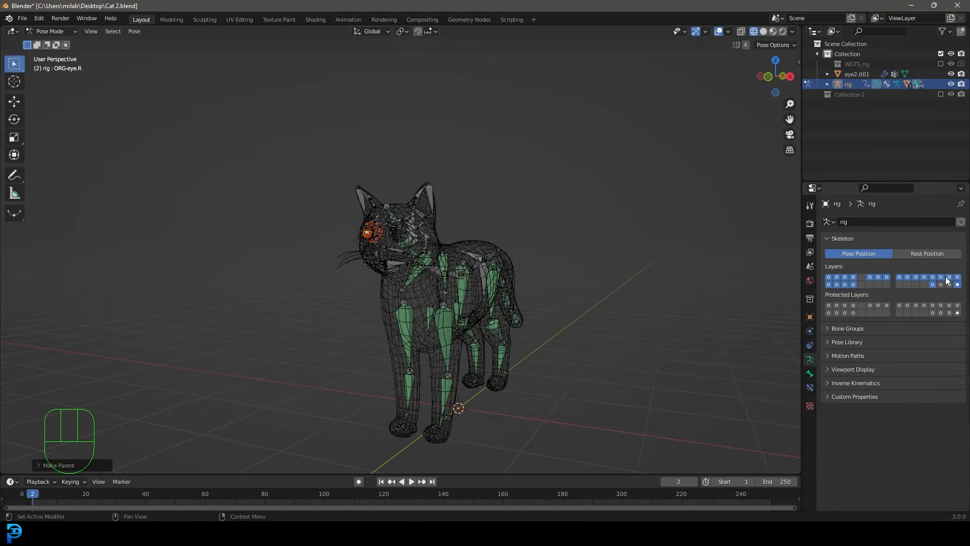
key("shift")
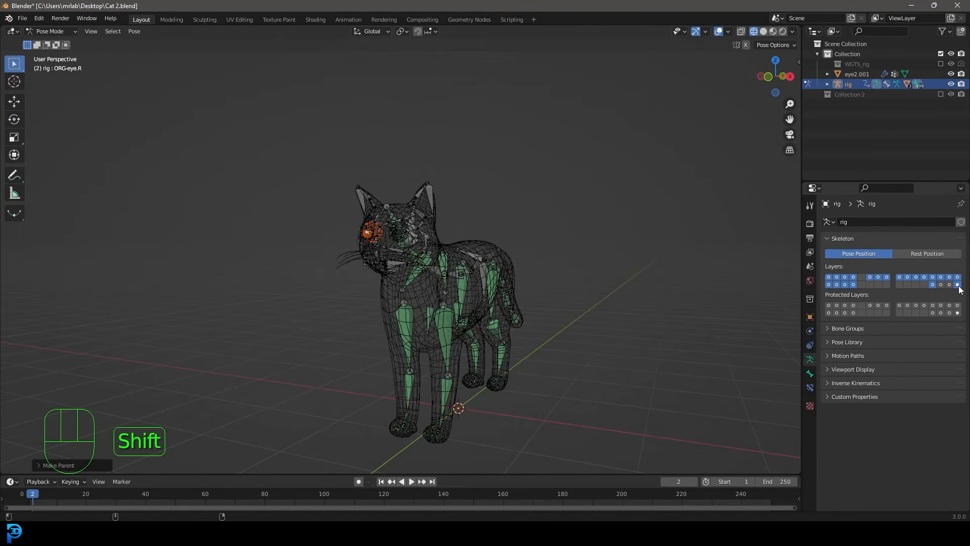
left_click(957, 285, "shift")
scroll(490, 246, "up", 2)
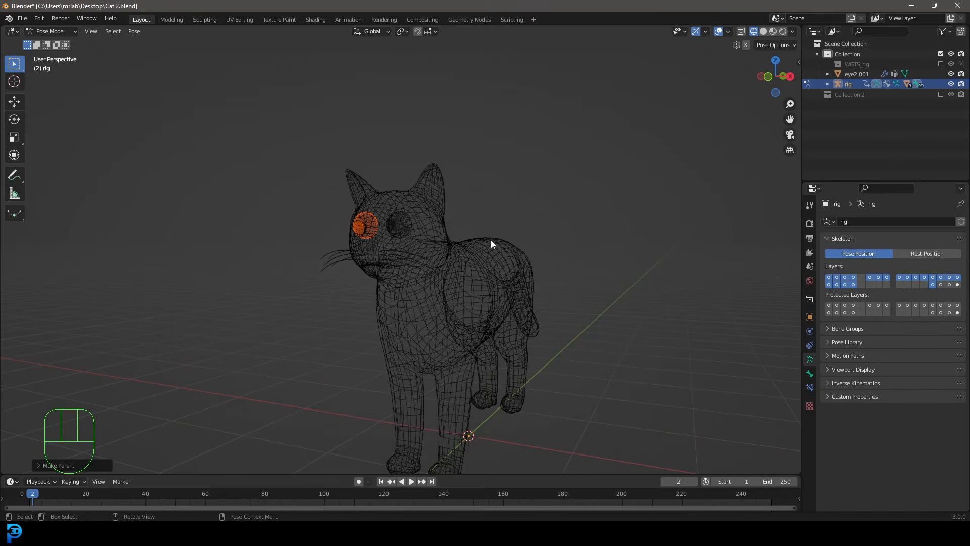
key("alt+h")
key("alt+a")
Set the viewport to Material Preview shading to show the textured cat with its controls.
key("z")
left_click(545, 247)
scroll(523, 232, "up", 3)
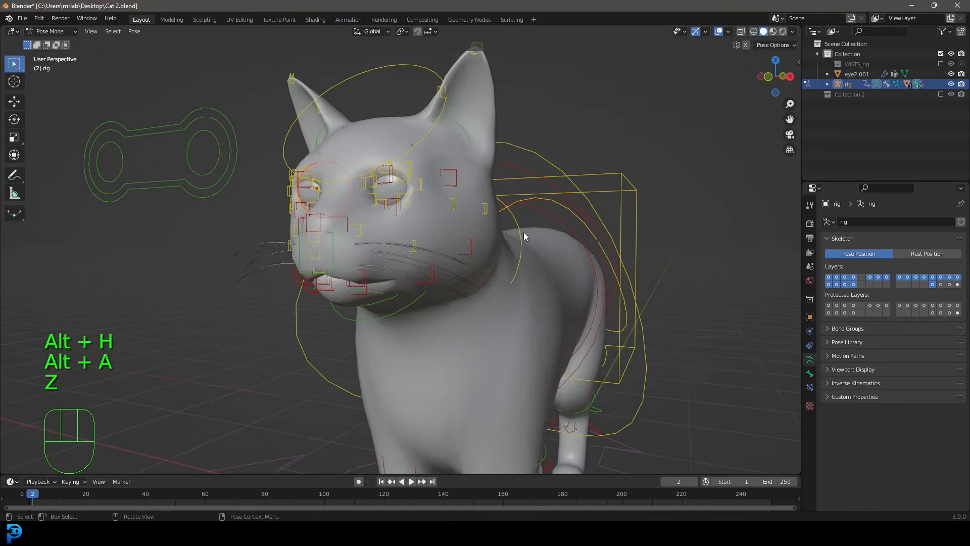
scroll(524, 233, "down", 2)
key("z")
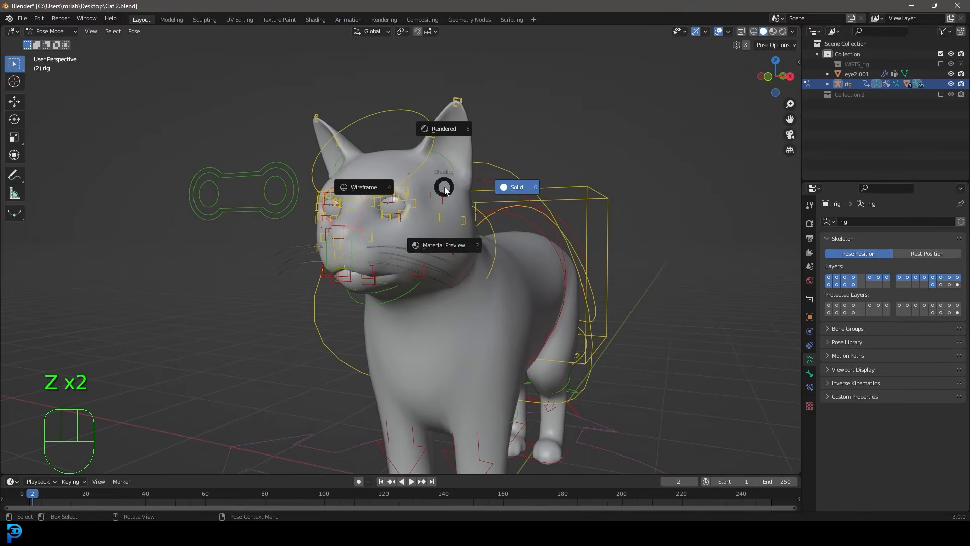
left_click(454, 246)
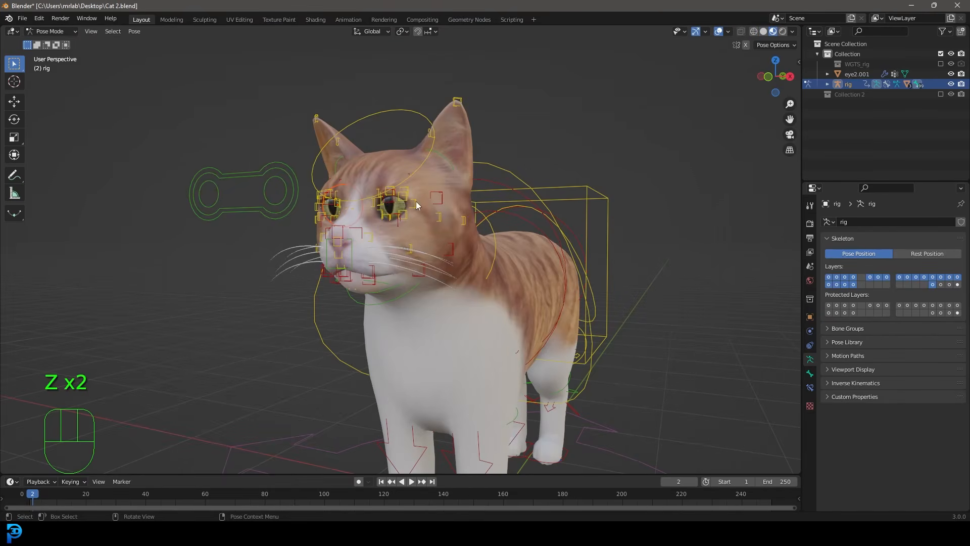
Test-move the torso control and cancel the move.
left_click(577, 187)
key("g")
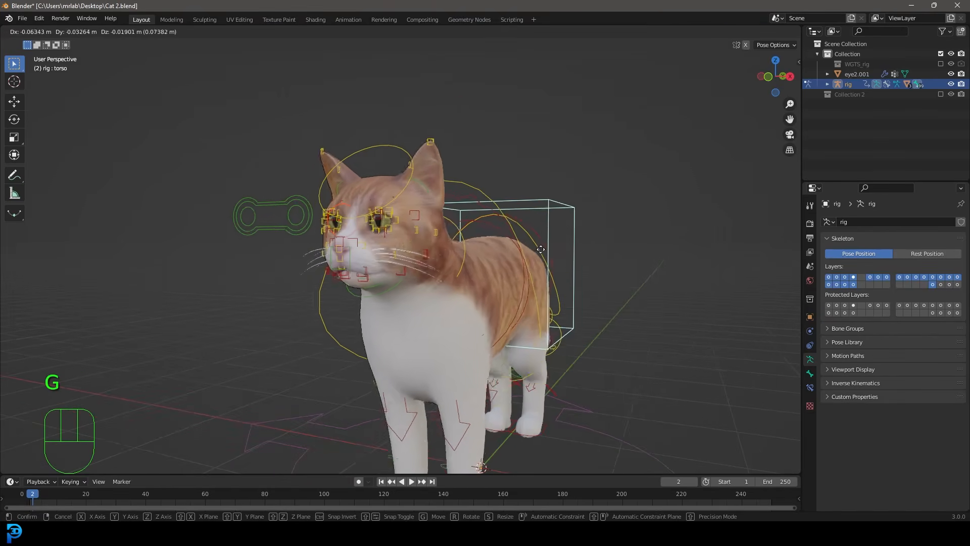
right_click(555, 229)
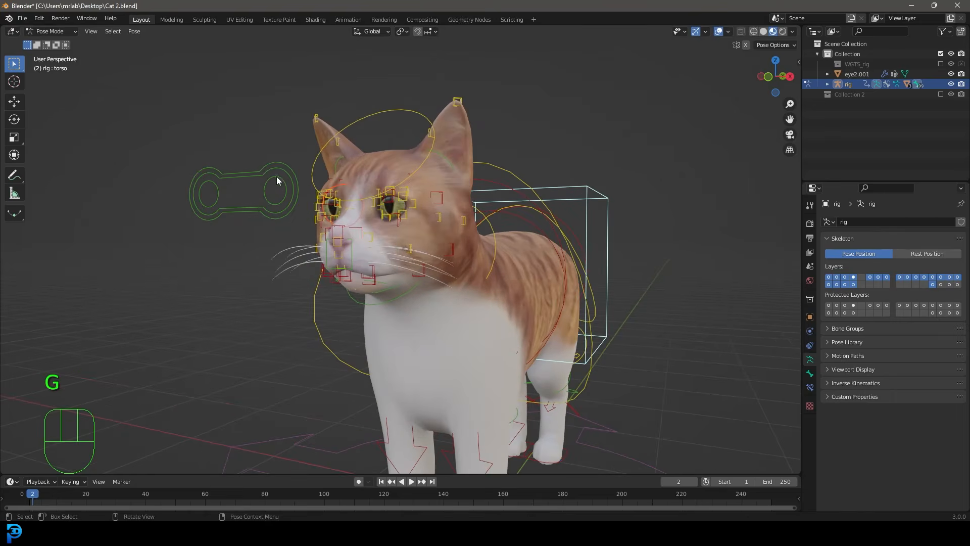
Test-move the eyes control in front of the cat's face and cancel the move.
left_click(262, 176)
scroll(259, 177, "up", 4)
middle_click_drag(255, 185, 264, 186)
scroll(264, 190, "down", 4)
key("g")
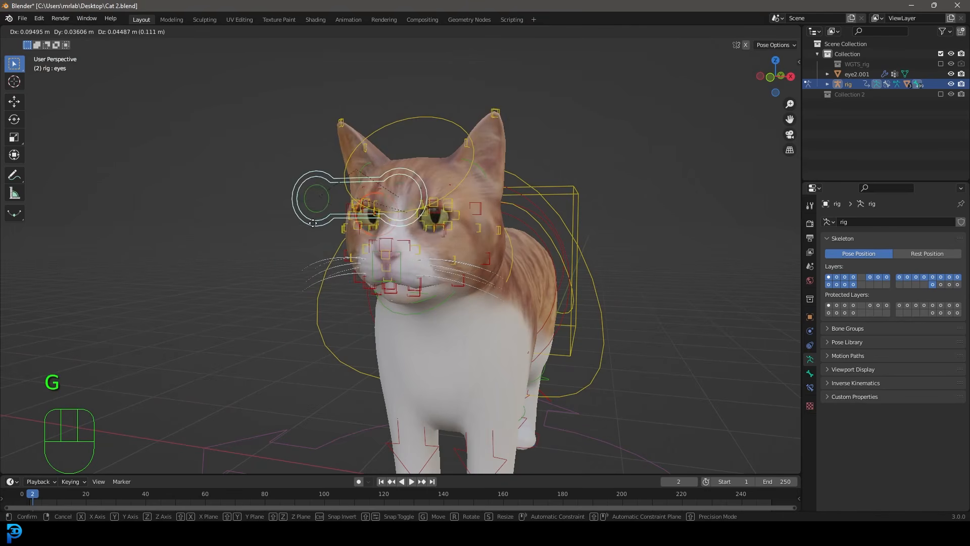
right_click(334, 260)
middle_click_drag(368, 272, 374, 265)
scroll(374, 266, "up", 2)
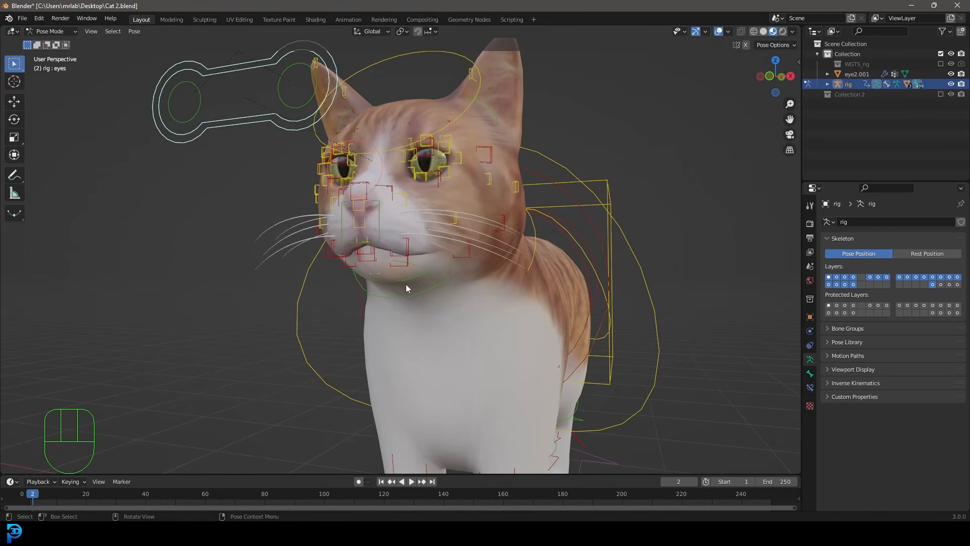
Test-move the jaw_master and lip.T mouth controls, cancelling each move.
left_click(405, 280)
key("g")
right_click(397, 272)
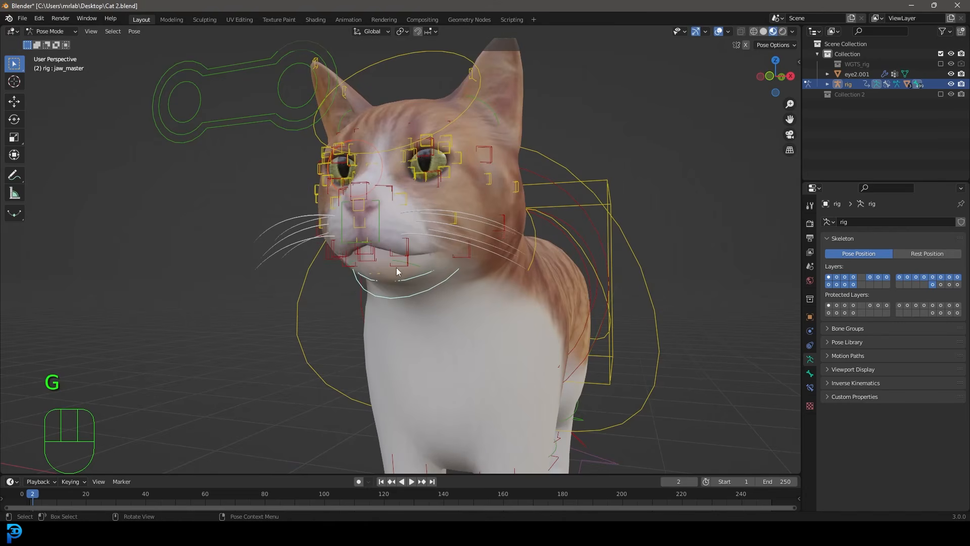
left_click(369, 252)
key("g")
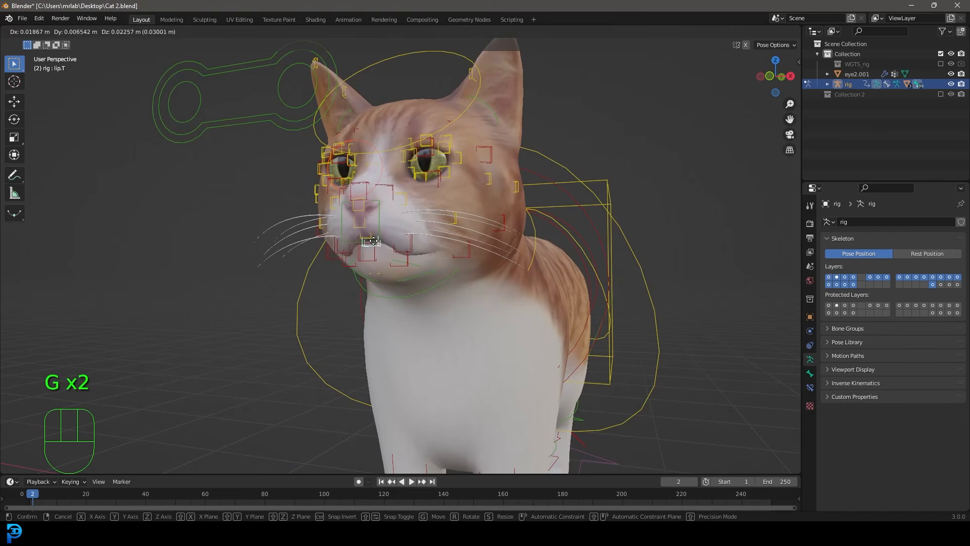
right_click(371, 249)
middle_click_drag(370, 249, 372, 248)
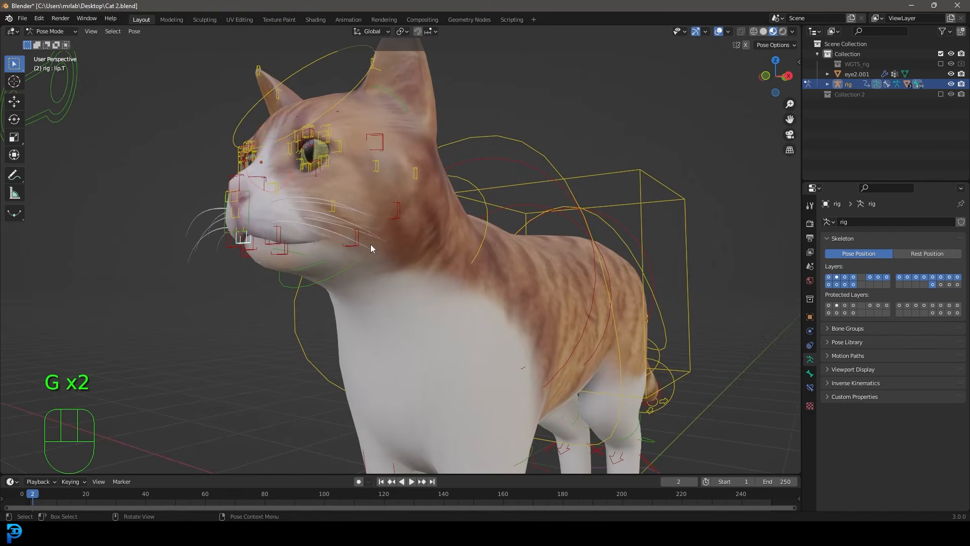
key("g")
right_click(279, 228)
Test-move the left eye's lower lid controls lid.B.L.003 and lid.B.L.002 and its upper lid control.
left_click(326, 160)
middle_click_drag(326, 160, 340, 171)
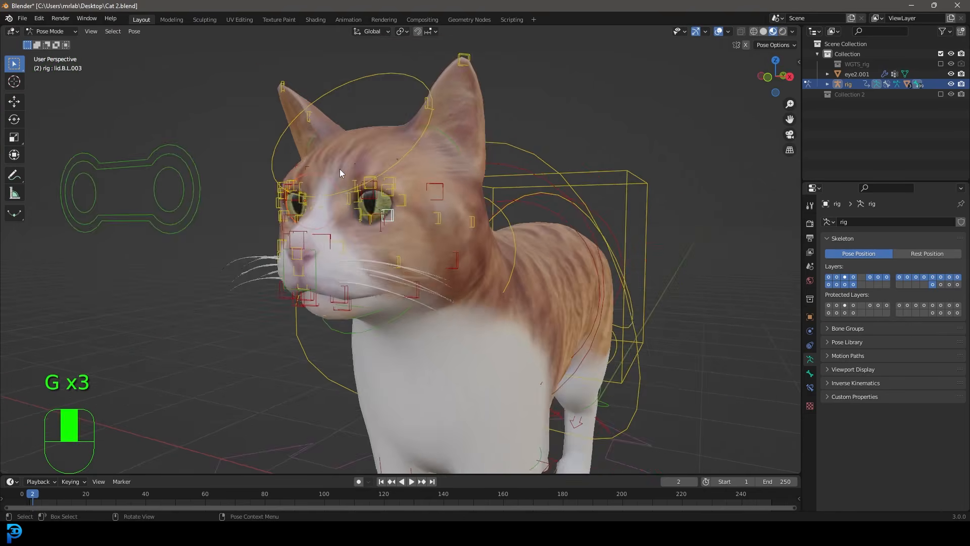
scroll(354, 180, "up", 3)
key("g")
left_click(378, 195)
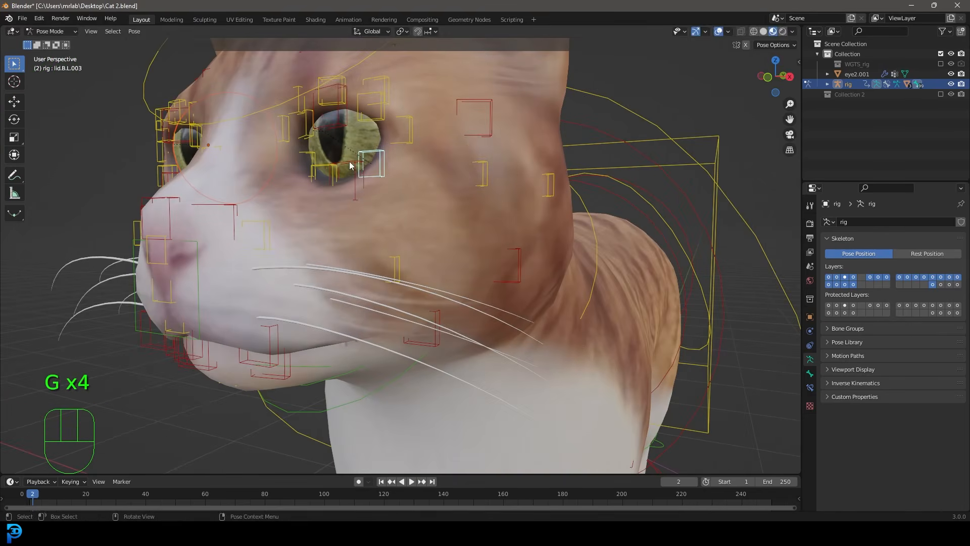
left_click(351, 163)
key("g")
right_click(347, 149)
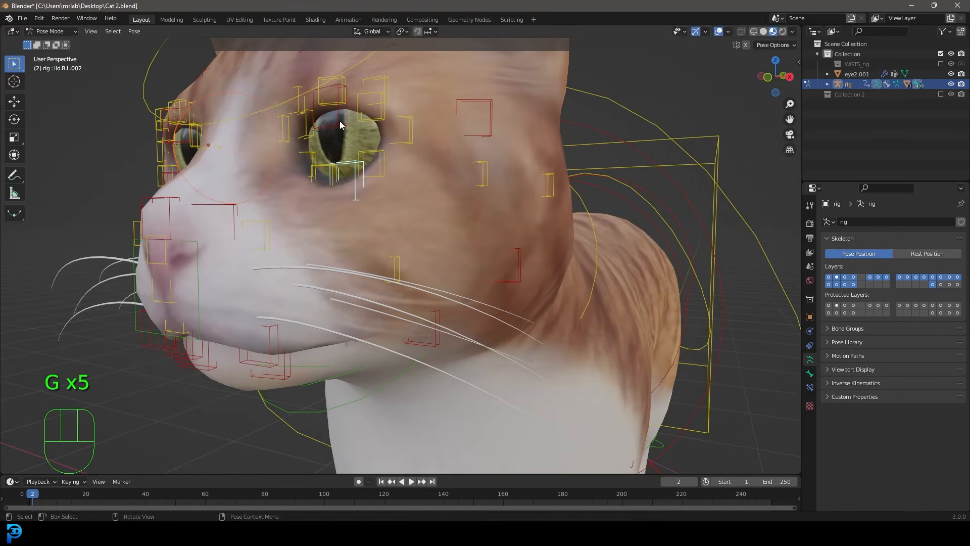
left_click(340, 122)
key("g")
right_click(342, 132)
Test-move the left brow controls brow.T.L.001 and brow.B.L, cancelling each move.
left_click(492, 135)
key("g")
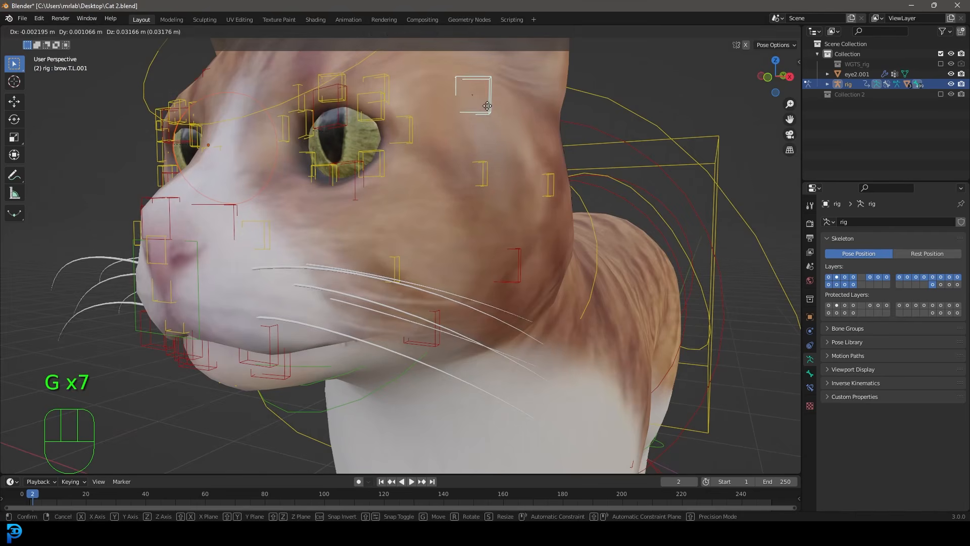
right_click(486, 180)
key("g")
right_click(482, 172)
scroll(482, 181, "down", 8)
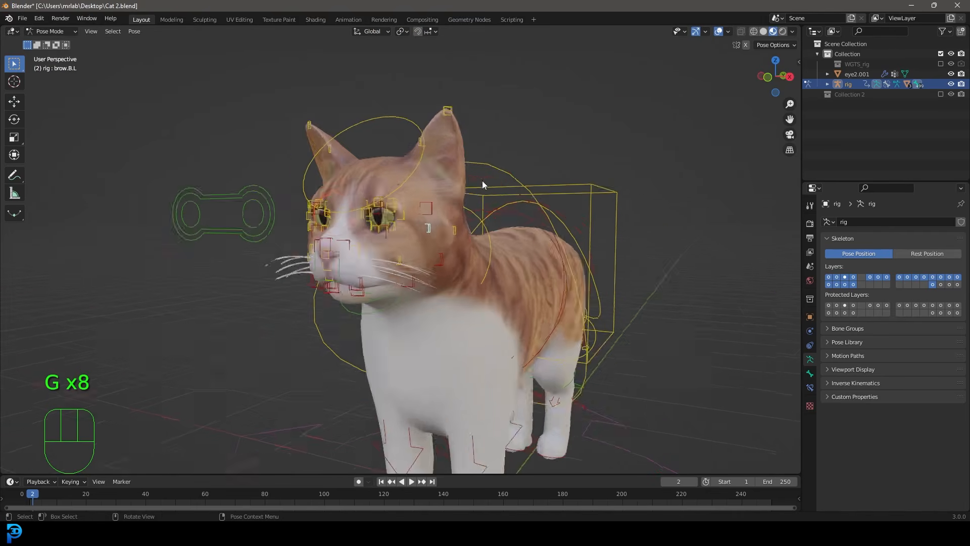
middle_click_drag(479, 144, 459, 144)
scroll(459, 145, "down", 1)
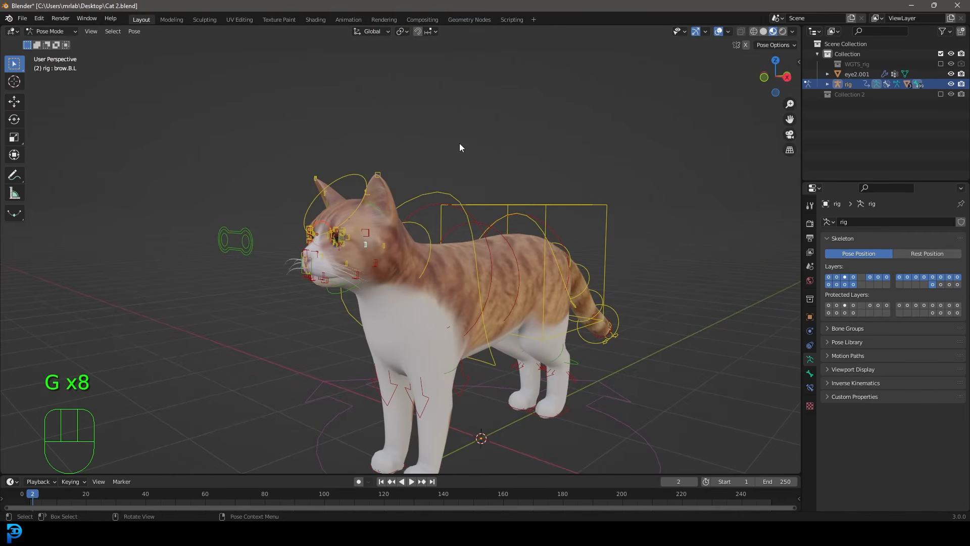
Test-move the torso control in the right side view twice, cancelling each move.
key("KP_3")
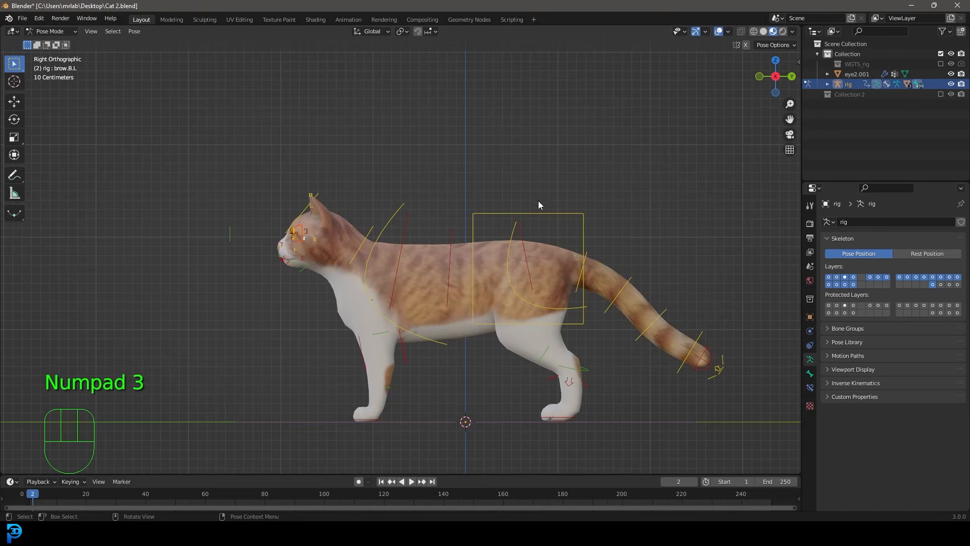
left_click(566, 212)
scroll(561, 222, "up", 3)
key("g")
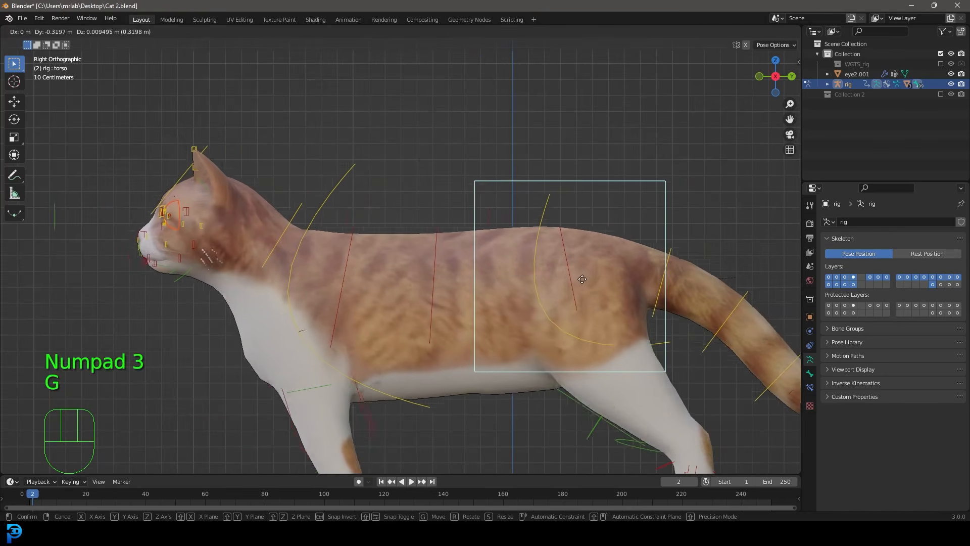
right_click(697, 297)
scroll(636, 299, "down", 2)
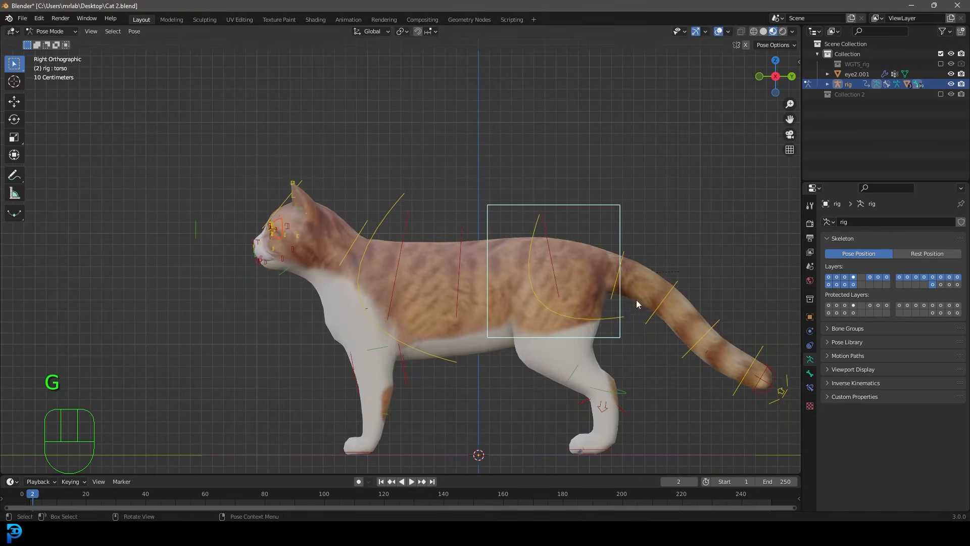
key("g")
right_click(609, 327)
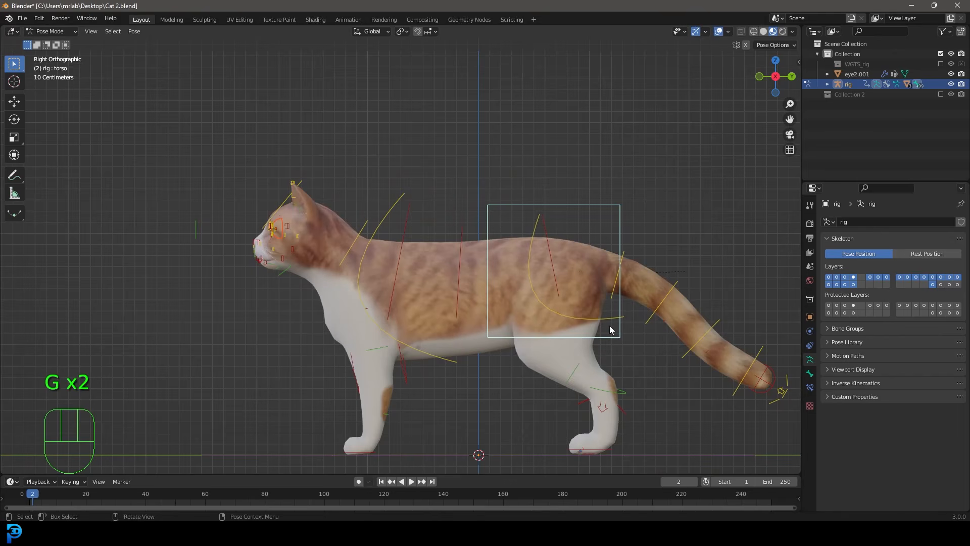
Test-rotate the hips control in the right side view and cancel the rotation.
left_click(533, 233)
middle_click_drag(600, 205, 424, 181)
left_click(422, 179)
left_click(594, 217)
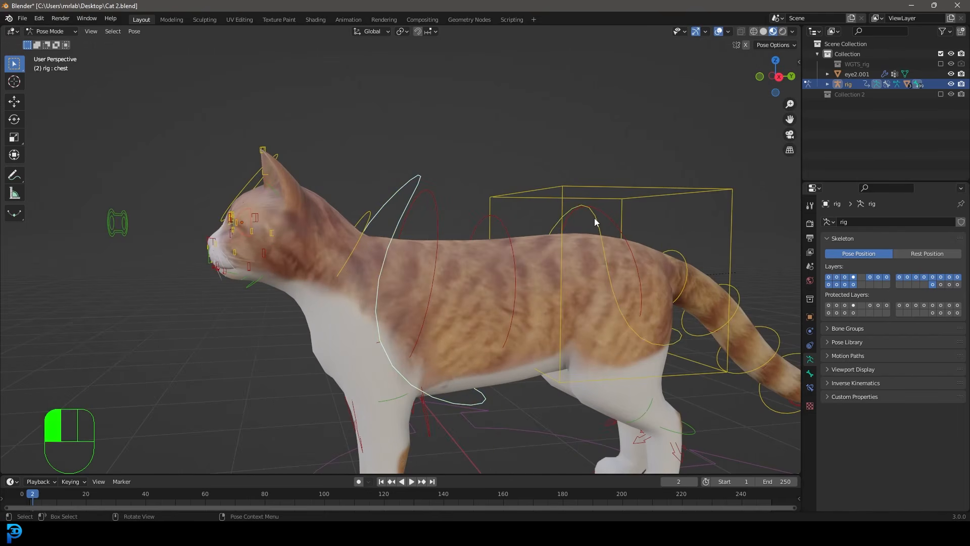
key("KP_3")
key("r")
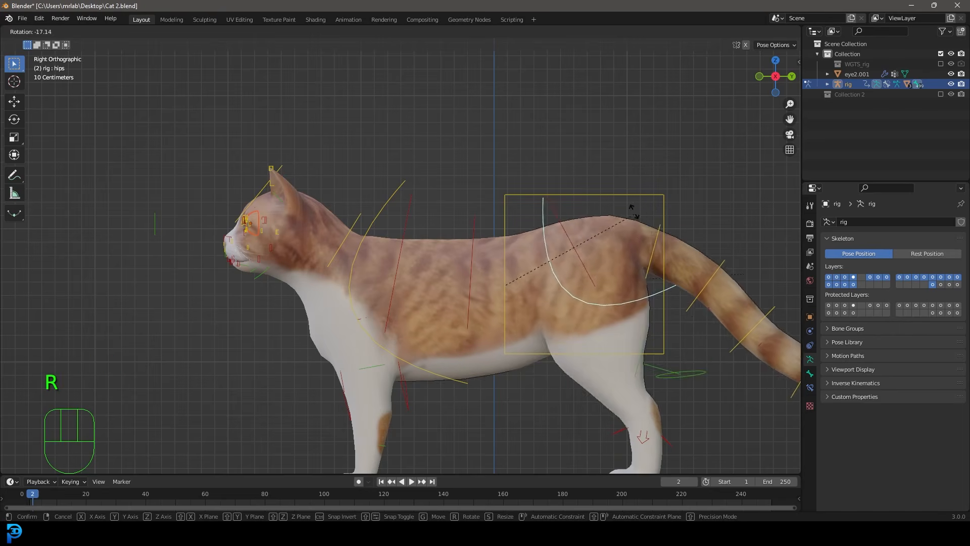
right_click(359, 190)
Test-rotate the chest control in the right side view, cancelling each rotation.
left_click(383, 198)
key("r")
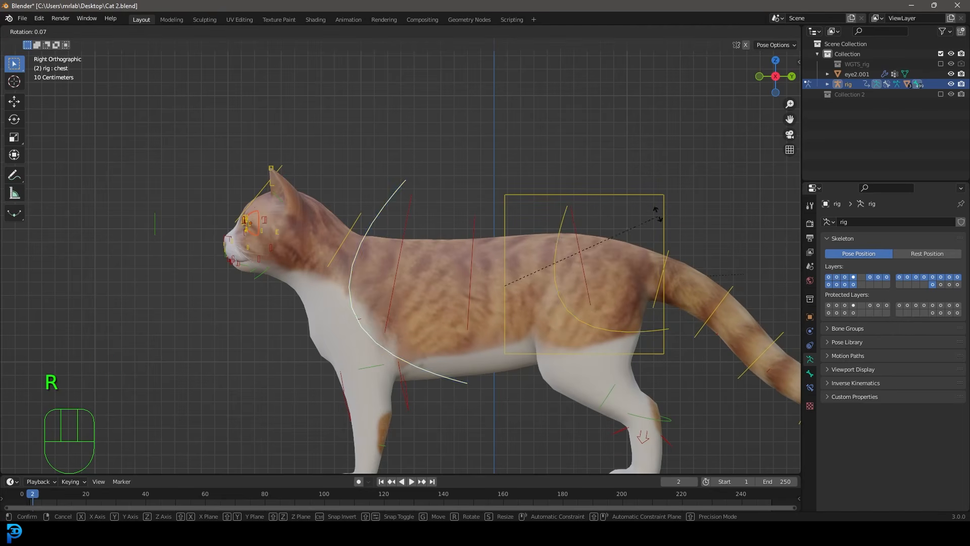
right_click(444, 247)
scroll(506, 317, "down", 3)
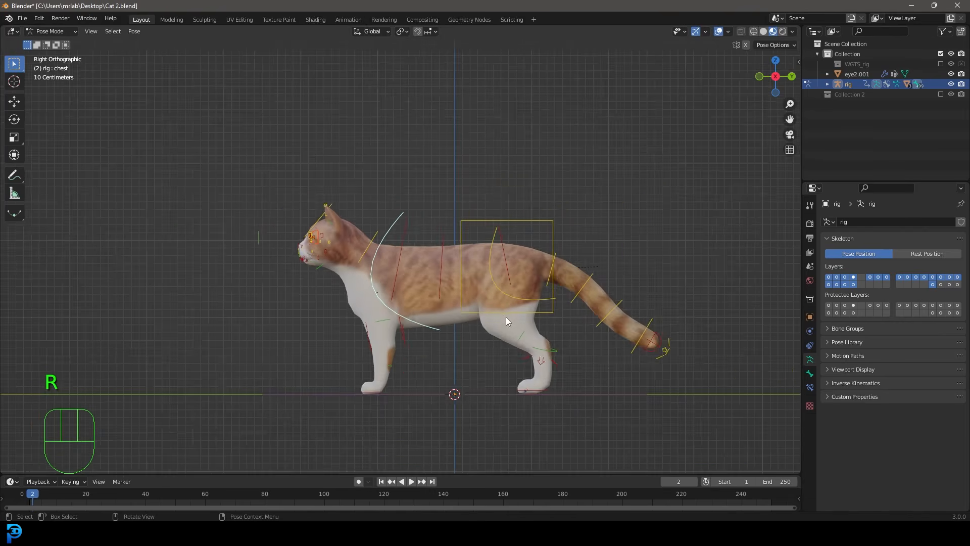
scroll(505, 317, "up", 2)
key("r")
key("r")
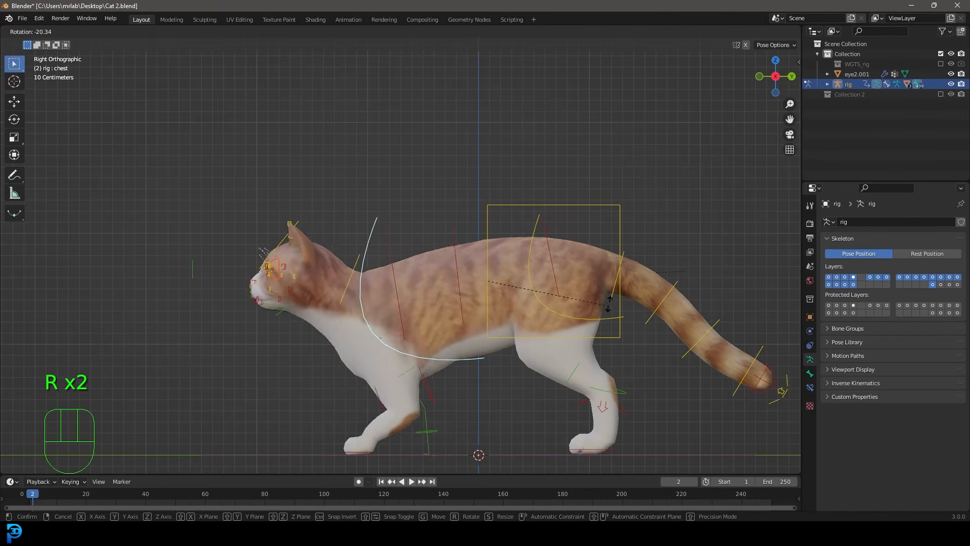
right_click(599, 279)
Test the tail_master.001 control at the tail tip by curling the whole tail upward, and cancel the transform.
middle_click_drag(600, 279, 544, 307)
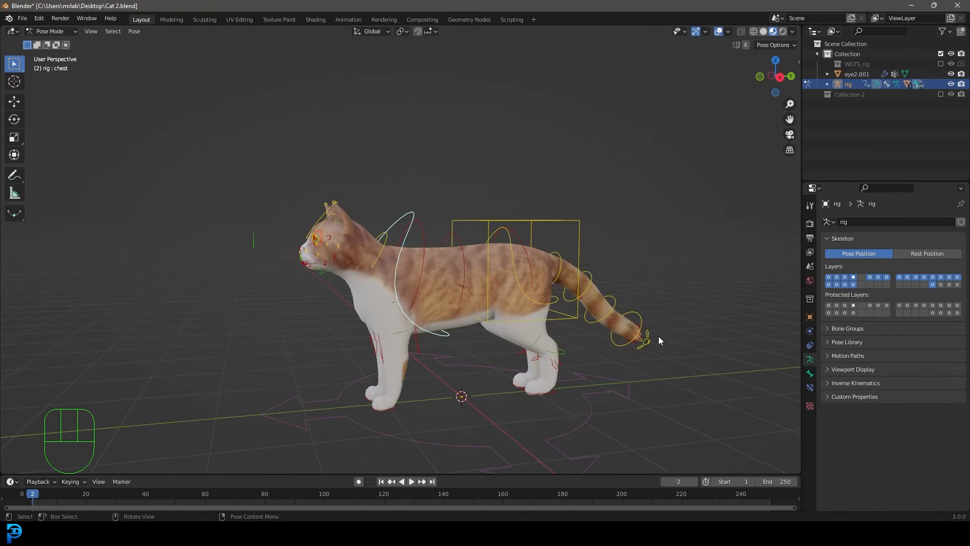
middle_click_drag(659, 341, 598, 329, "shift")
scroll(578, 318, "up", 3)
left_click(557, 320)
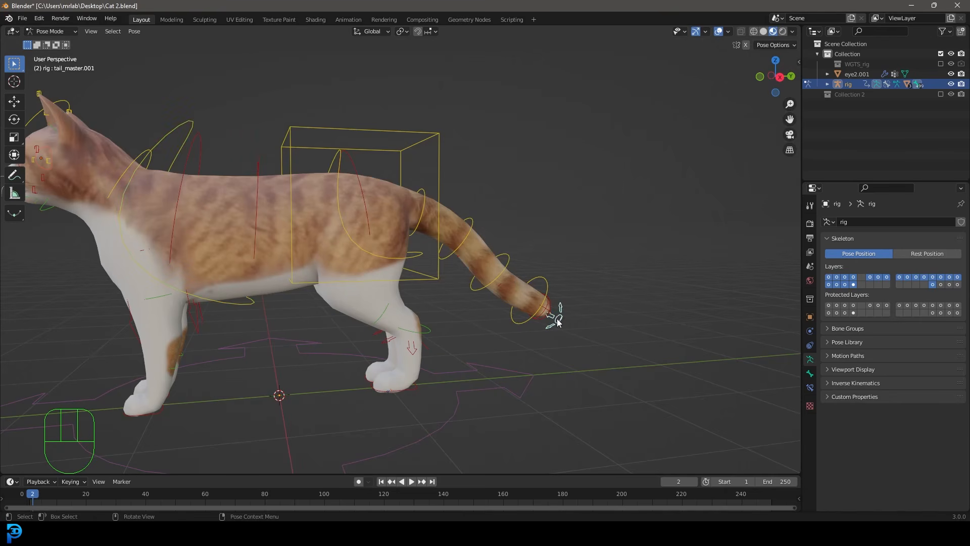
key("g")
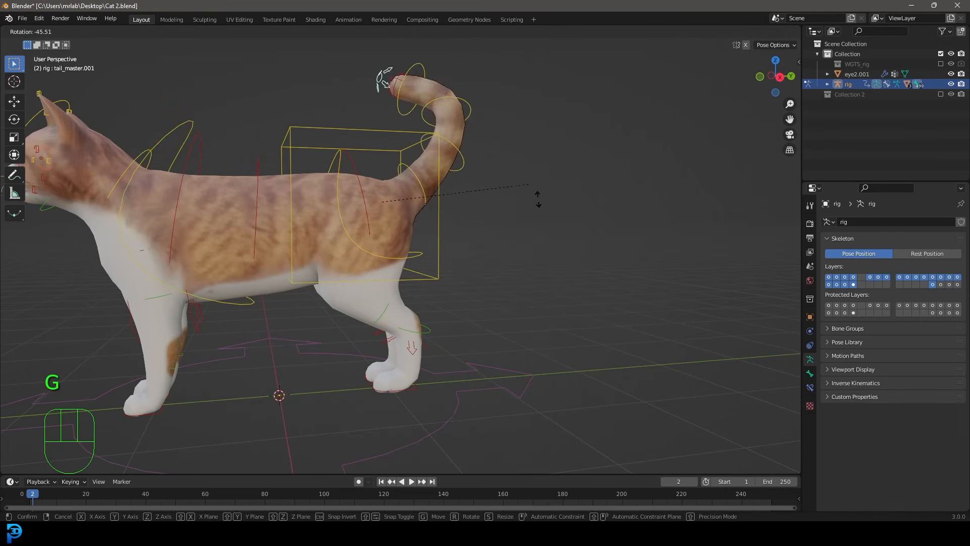
right_click(506, 185)
Test-move the tail.003 ring and the spine_fk.002 control, cancelling each move.
middle_click_drag(497, 192, 496, 234)
scroll(489, 243, "down", 1)
left_click(487, 240)
key("g")
right_click(489, 227)
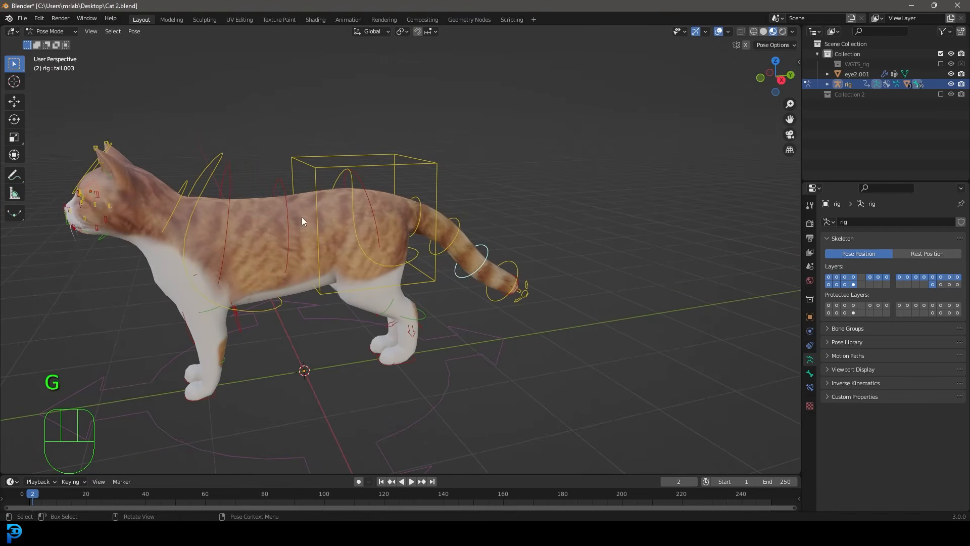
left_click(280, 183)
key("g")
right_click(275, 187)
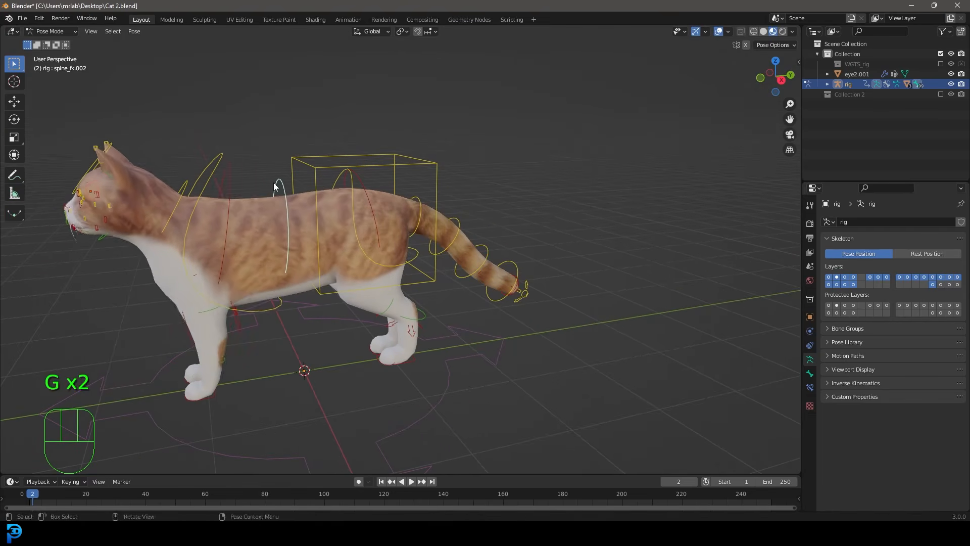
Test-move the root control on the ground around the cat and cancel the move.
middle_click_drag(275, 186, 541, 405)
left_click(504, 399)
scroll(485, 397, "down", 3)
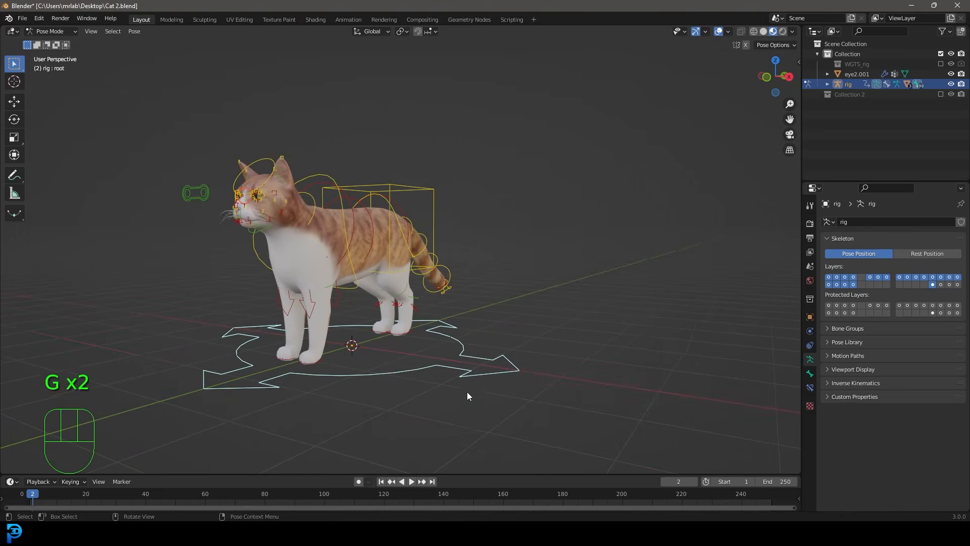
key("g")
right_click(438, 327)
middle_click_drag(344, 258, 380, 280)
scroll(381, 280, "up", 1)
scroll(308, 277, "up", 2)
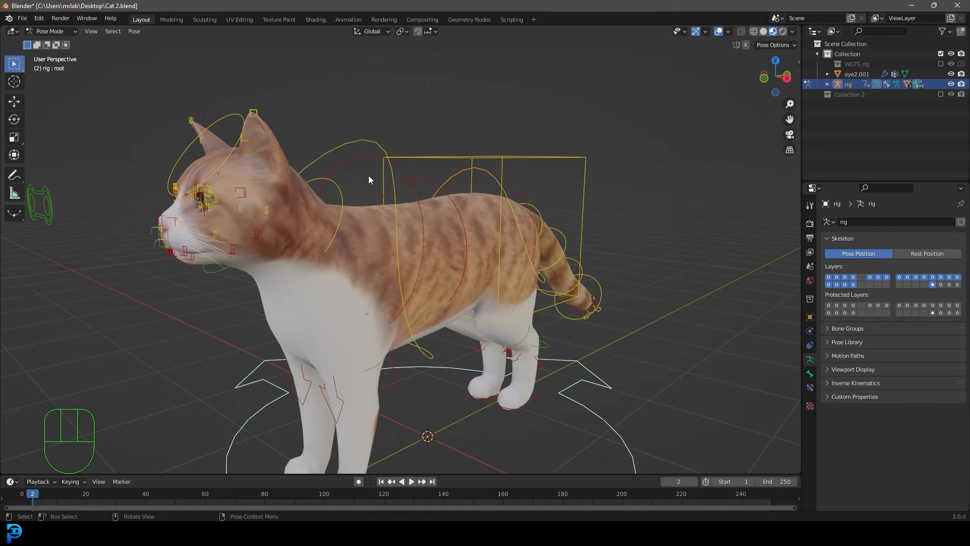
Test-rotate the chest control in perspective to check the front legs' bending, and cancel the rotation.
left_click(363, 151)
key("r")
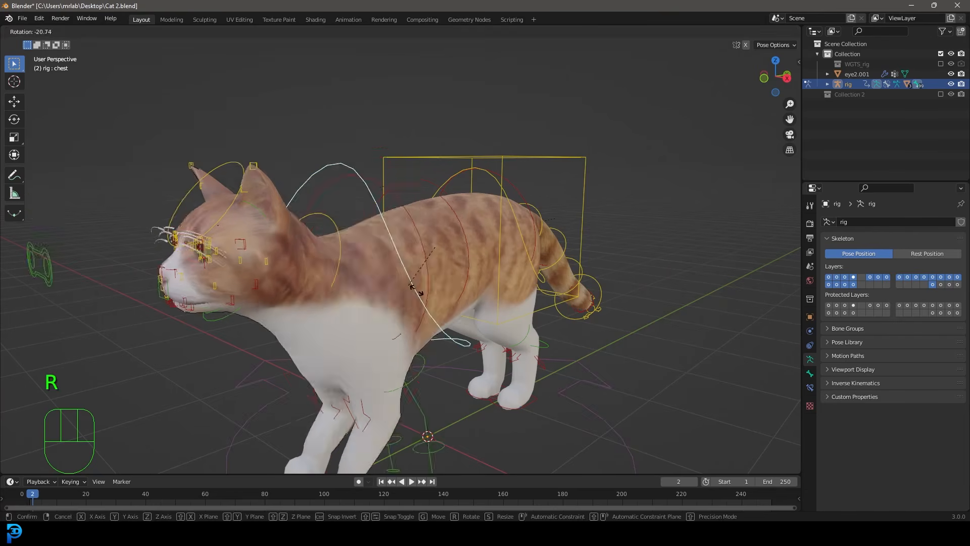
right_click(441, 271)
scroll(433, 270, "down", 3)
middle_click_drag(433, 271, 411, 261)
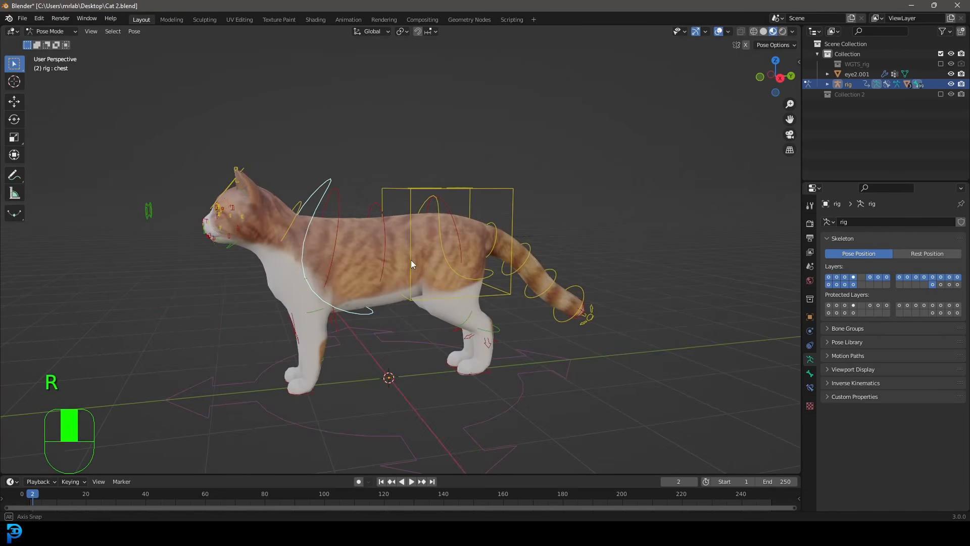
Display the transform values, rig main properties and rig layers for the selected chest control.
middle_click_drag(391, 376, 450, 262, "shift")
scroll(456, 310, "up", 2)
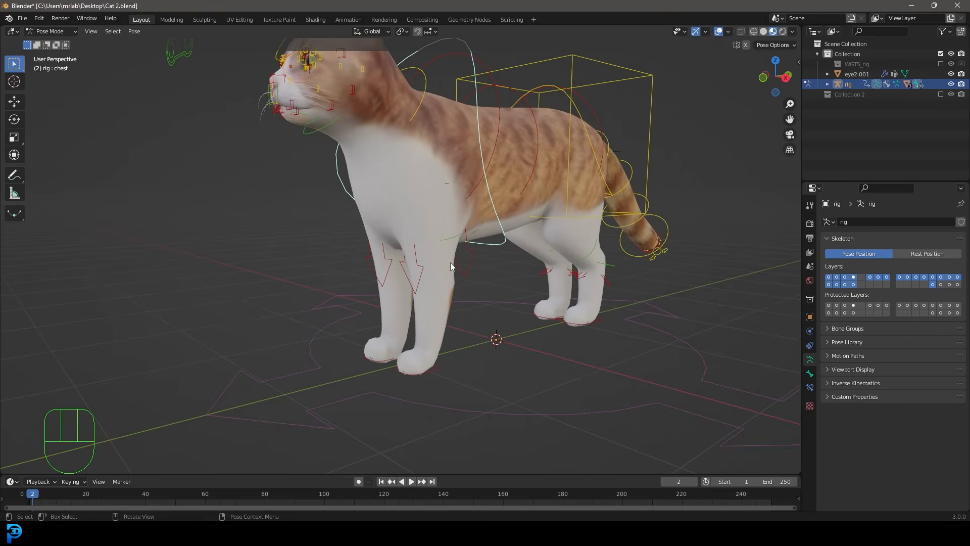
middle_click_drag(492, 223, 453, 262, "shift")
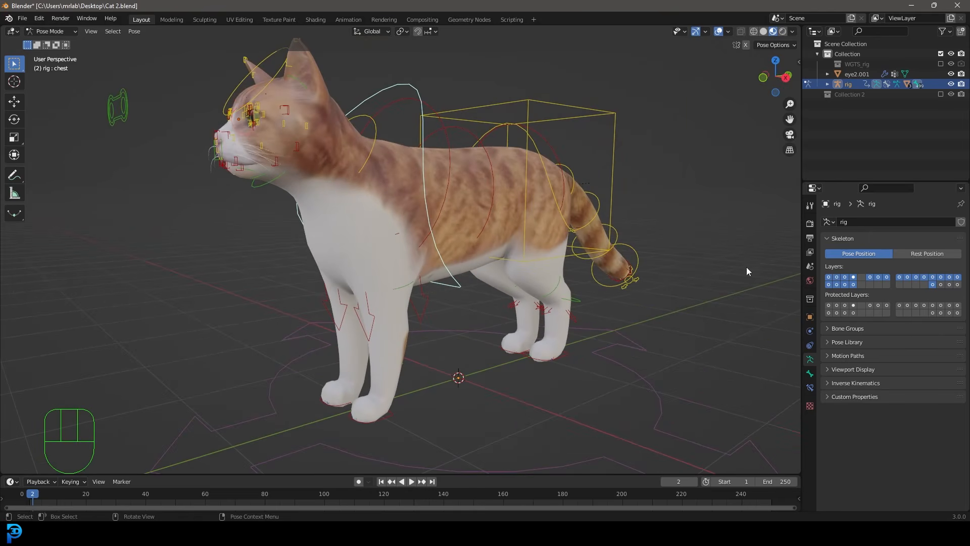
key("n")
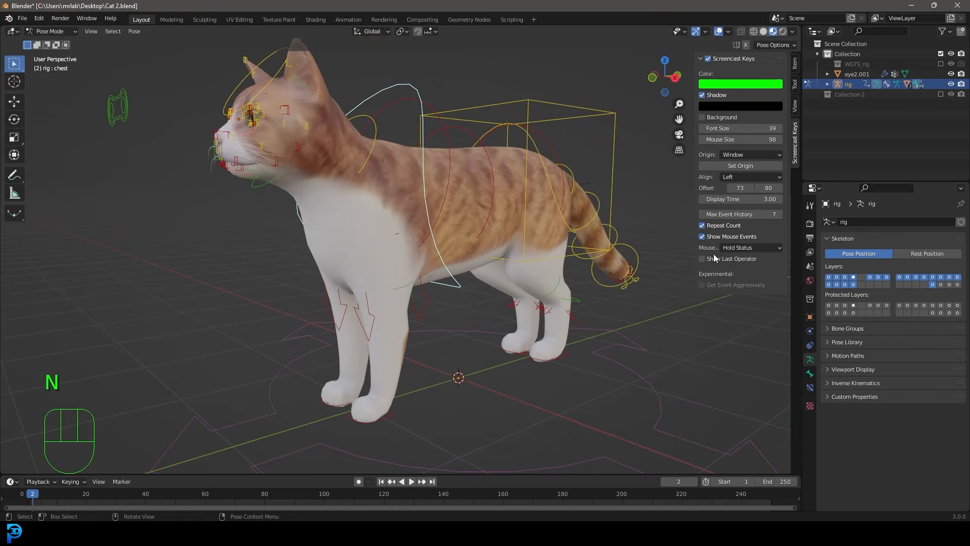
left_click(795, 64)
middle_click_drag(480, 289, 519, 303)
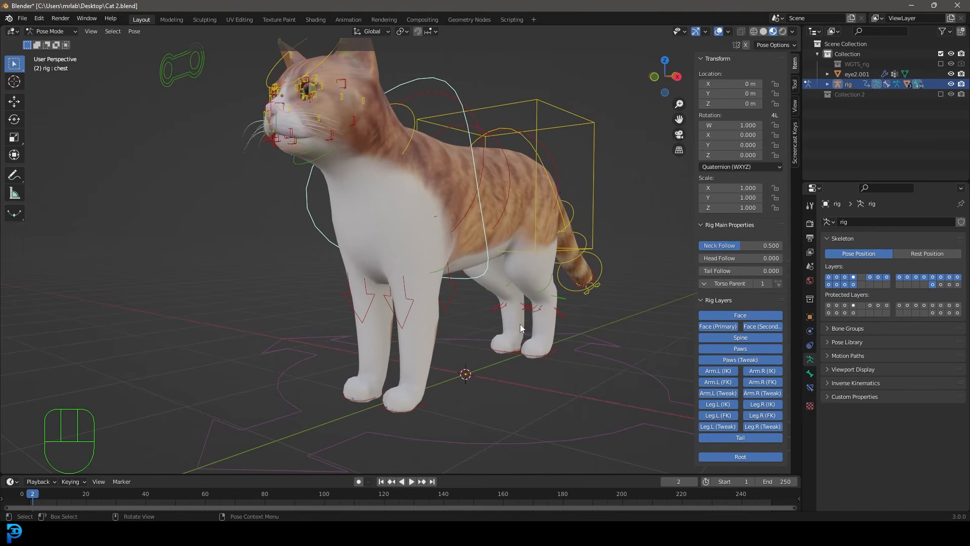
middle_click_drag(549, 100, 522, 126)
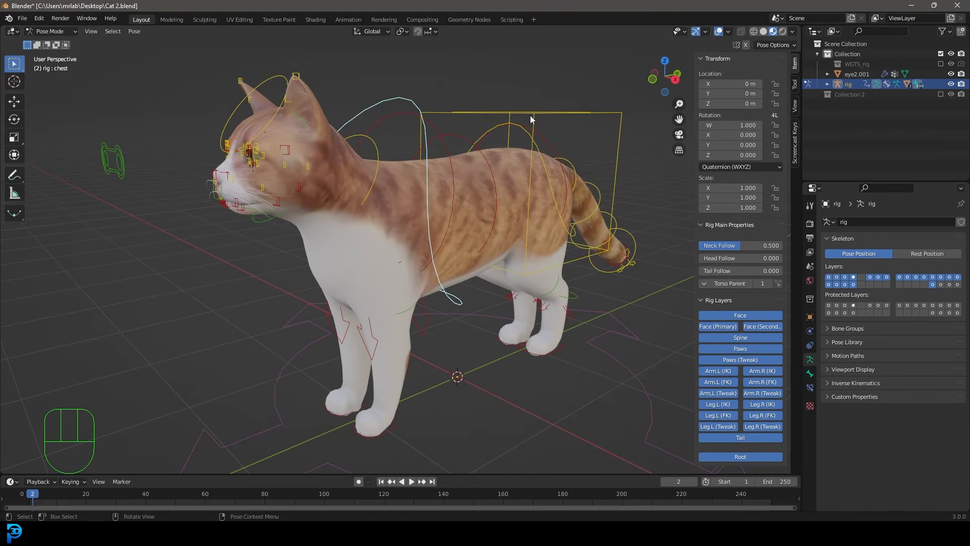
Test-move the torso control, cancel the move, and select the left front paw control hand_ik.L.
left_click(562, 113)
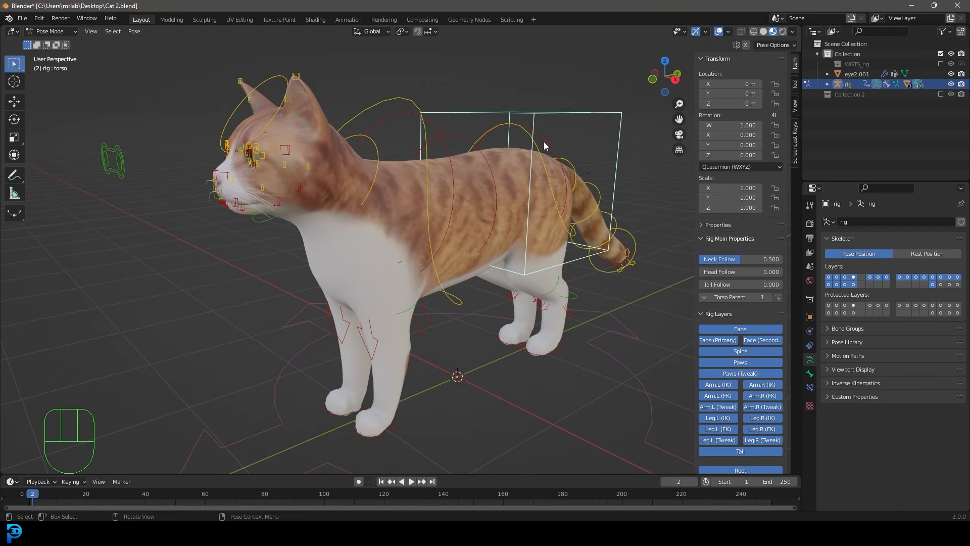
key("g")
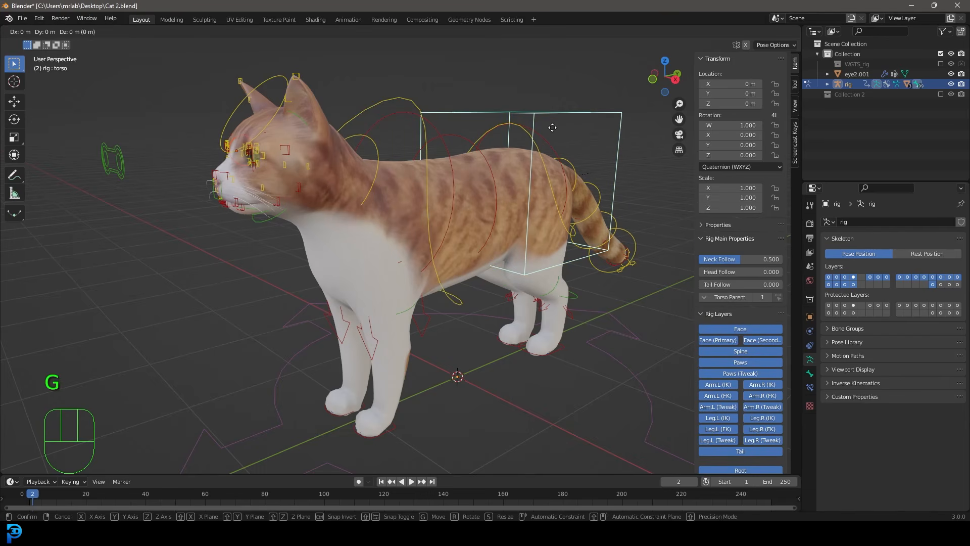
right_click(510, 198)
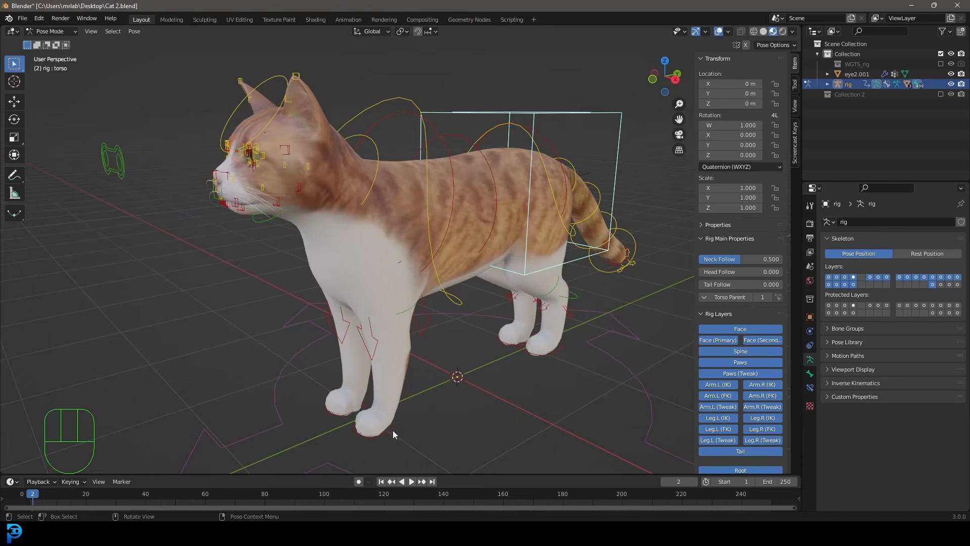
left_click(393, 431)
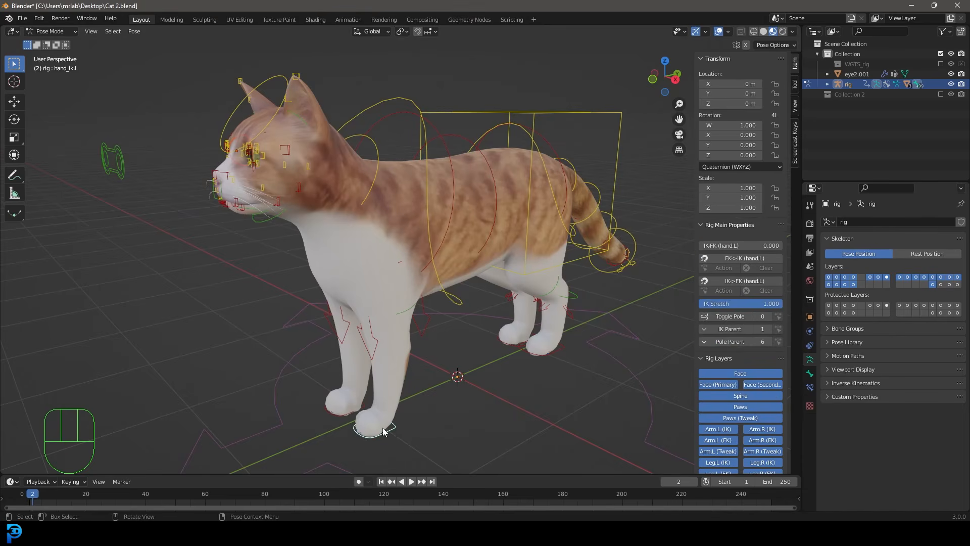
Test-move the torso control from two viewing angles to check the planted paws, cancelling each move.
left_click(507, 112)
key("g")
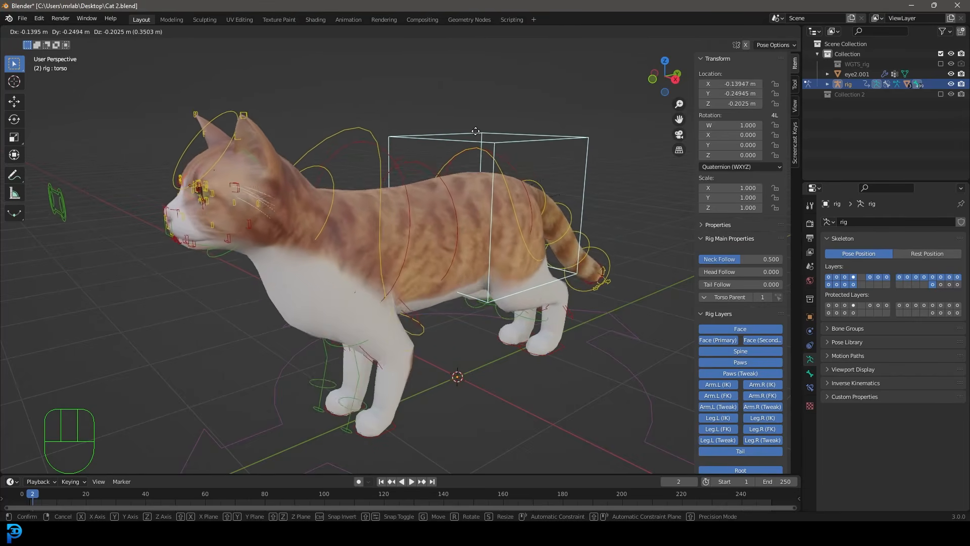
right_click(467, 146)
middle_click_drag(511, 221, 490, 204)
key("g")
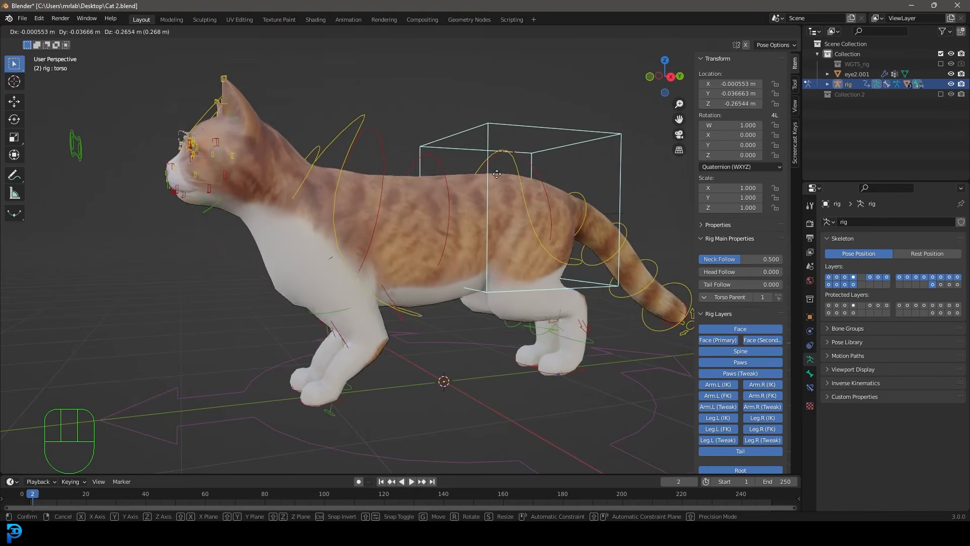
right_click(471, 171)
Set the IK-FK value of the left front paw control hand_ik.L to 1.000.
middle_click_drag(472, 170, 408, 347)
left_click(382, 358)
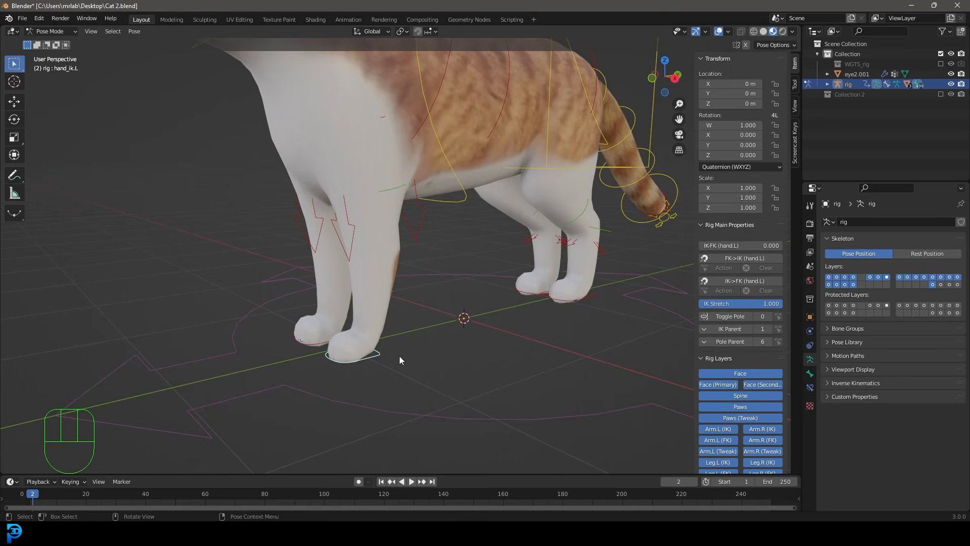
middle_click_drag(490, 319, 379, 396)
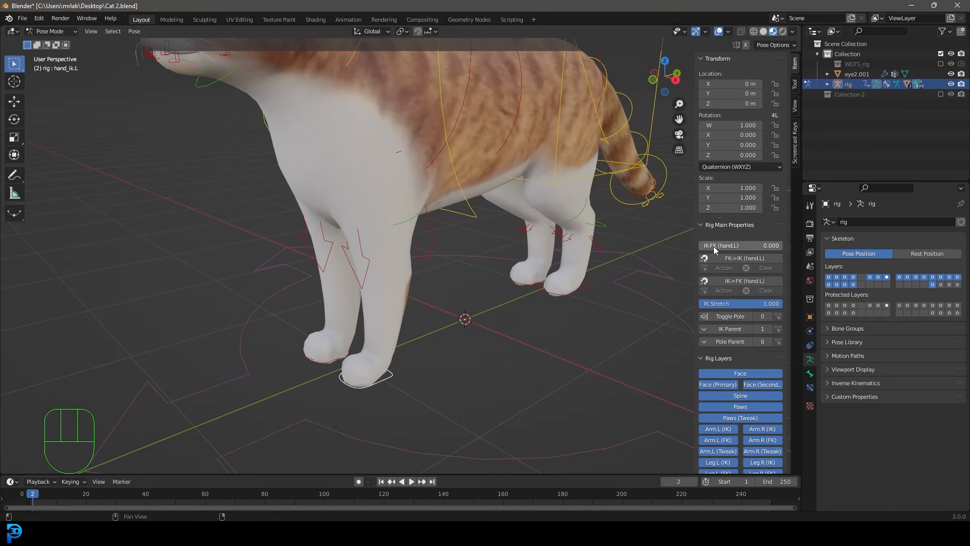
left_click_drag(722, 245, 788, 245)
Test-move the torso control from two views to check how the left front leg behaves, cancelling each move.
scroll(428, 331, "down", 5)
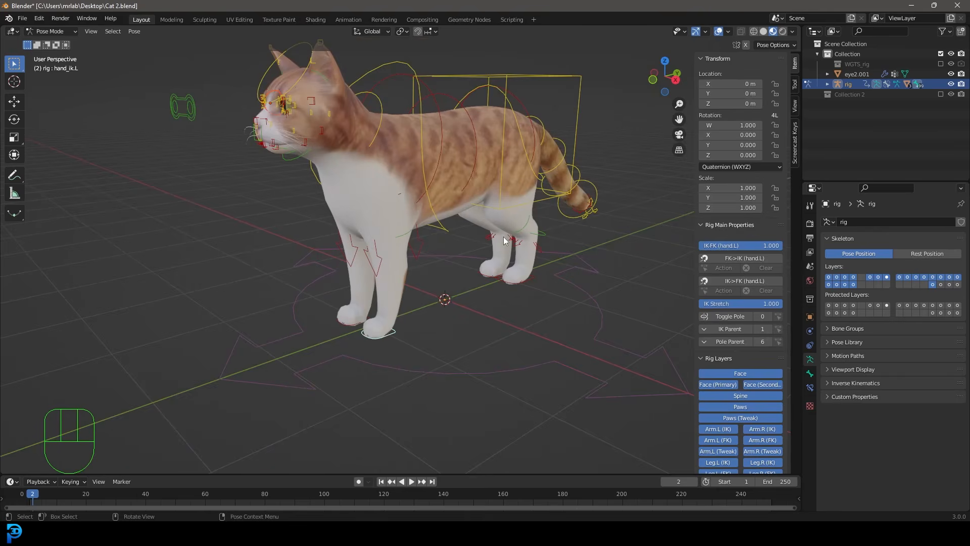
left_click(528, 77)
scroll(531, 80, "up", 2)
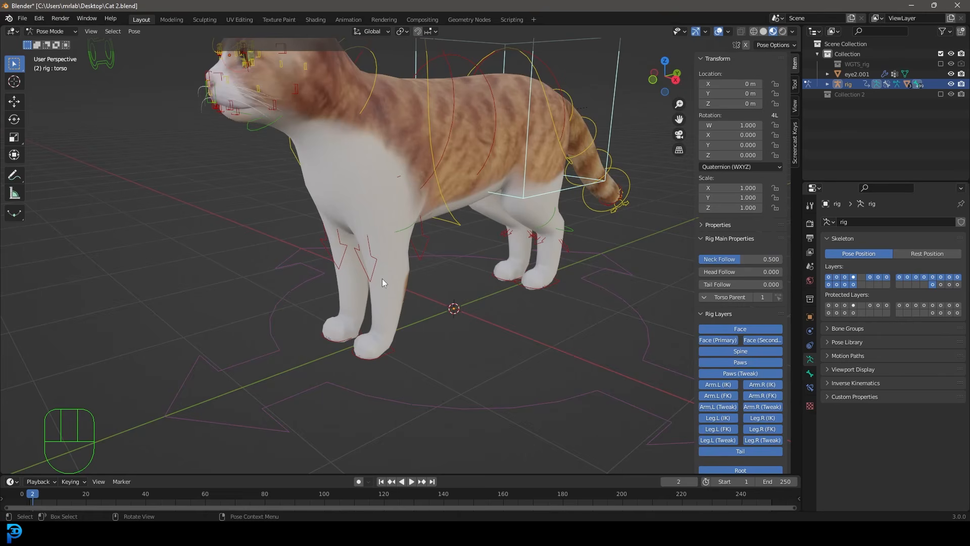
scroll(500, 106, "down", 1)
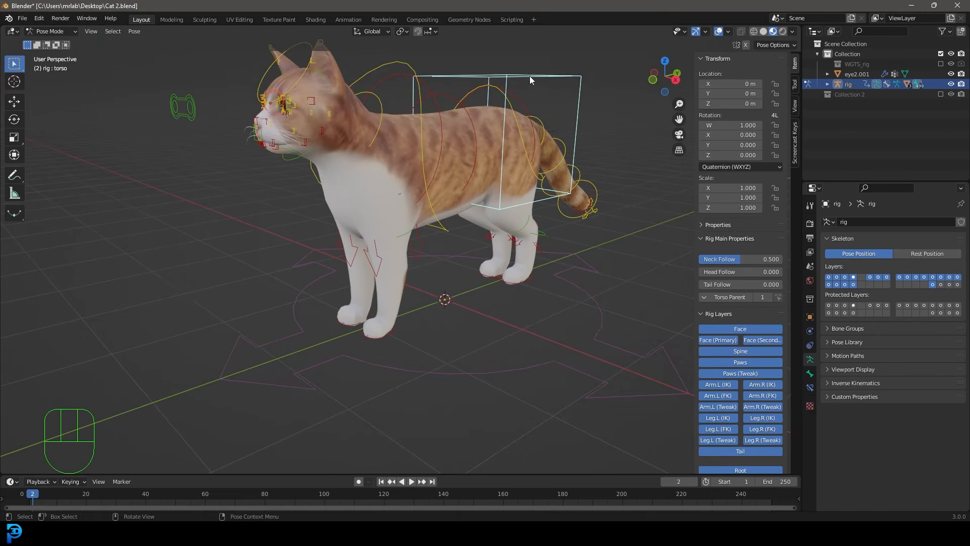
key("g")
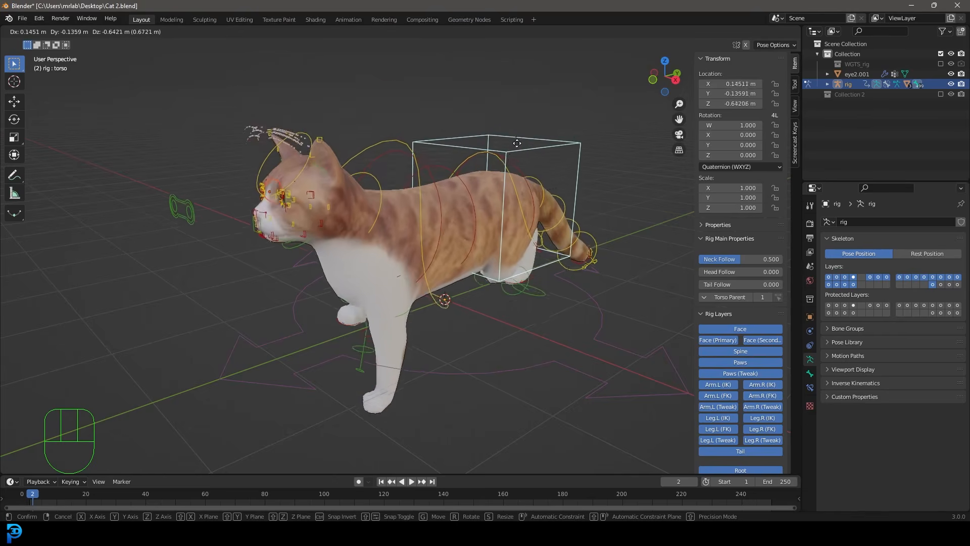
right_click(517, 143)
scroll(487, 125, "up", 5)
key("g")
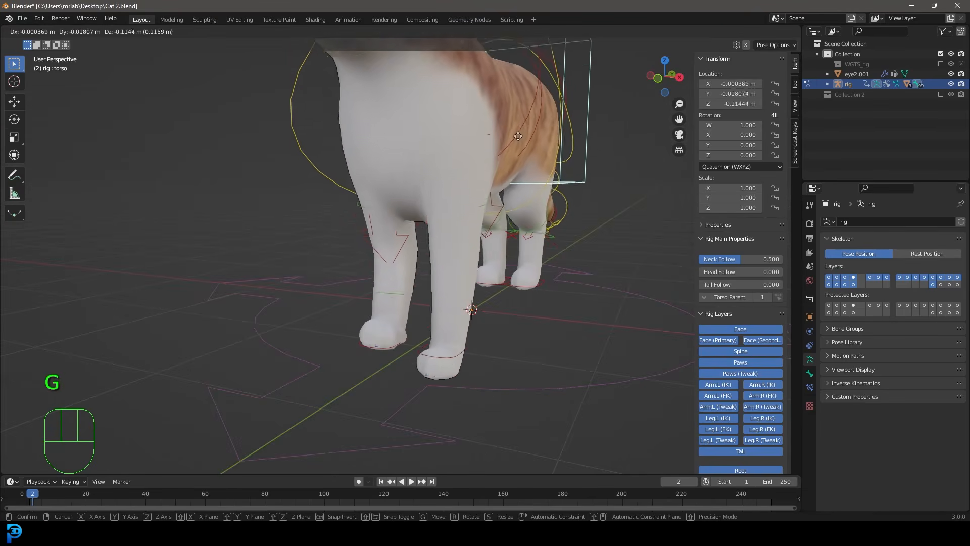
right_click(521, 196)
Move the torso control forward and down to lower the cat's body into a crouch.
middle_click_drag(522, 196, 455, 194)
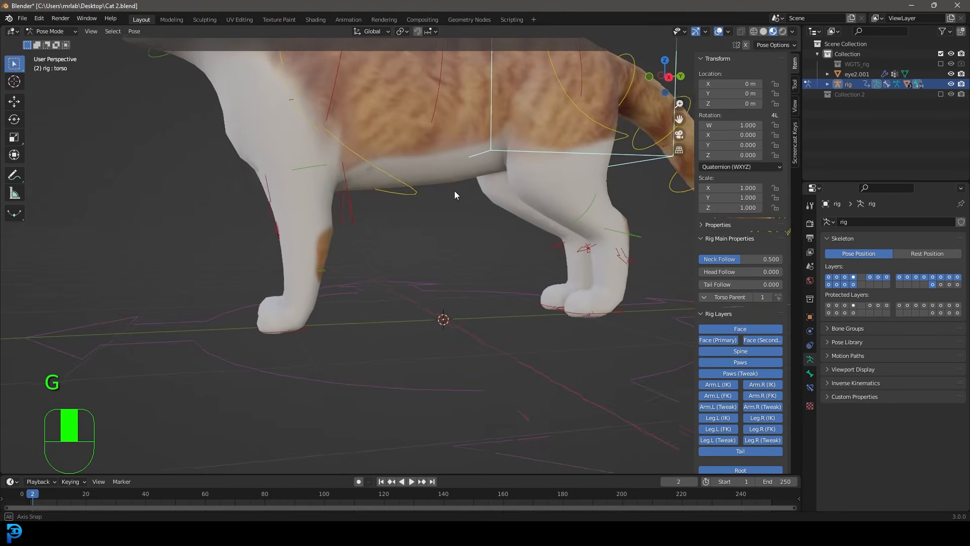
key("g")
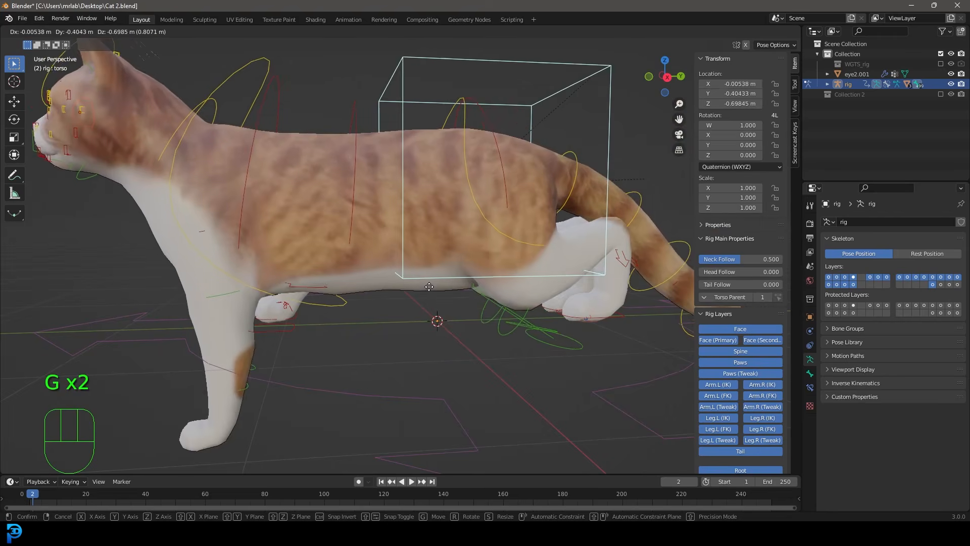
left_click(428, 235)
Select the left front paw control hand_ik.L and set its IK-FK value to 0.786.
middle_click_drag(428, 235, 416, 367)
left_click(411, 360)
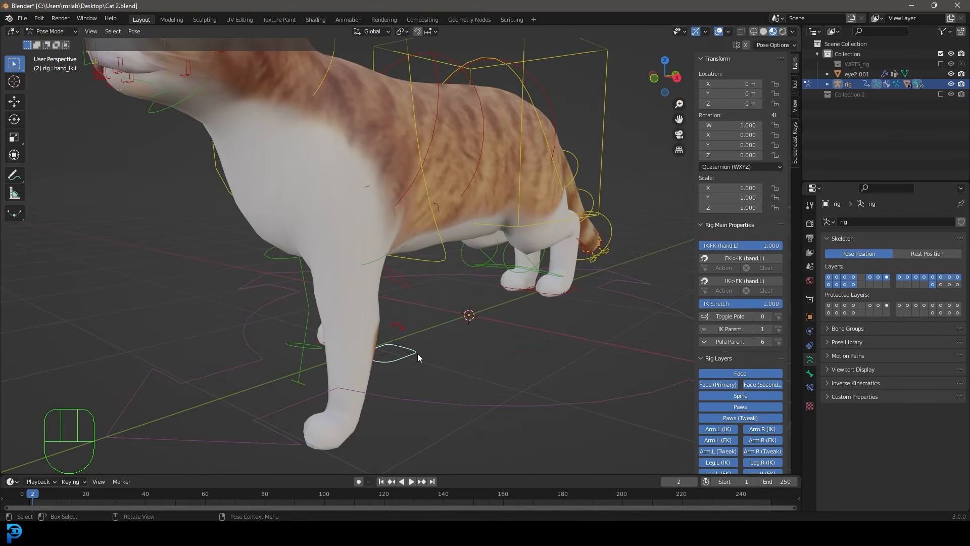
left_click(711, 258)
mouse_move(781, 246)
left_mouse_down()
mouse_move(699, 245)
mouse_move(782, 246)
left_mouse_up()
middle_click_drag(455, 247, 556, 247)
scroll(556, 253, "up", 4)
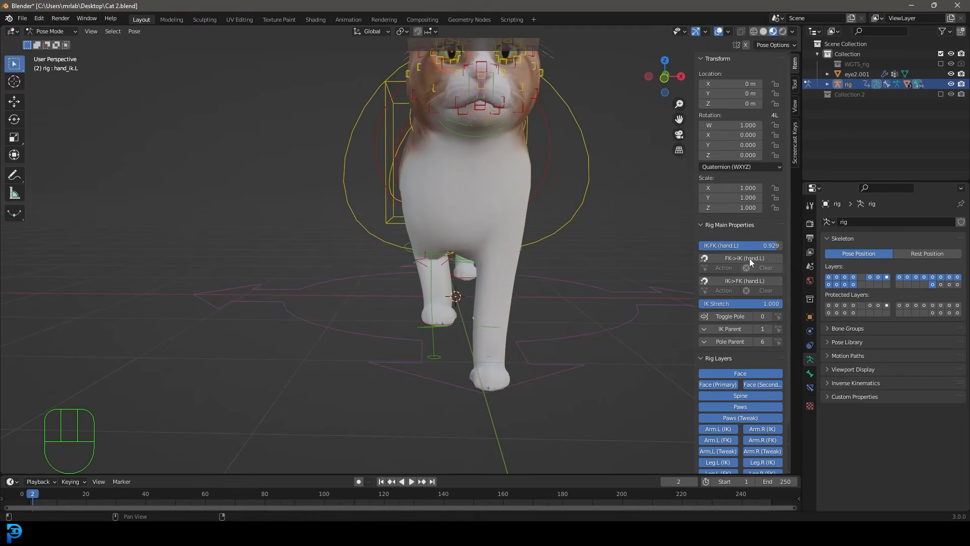
mouse_move(750, 246)
left_mouse_down()
mouse_move(705, 245)
mouse_move(737, 245)
left_mouse_up()
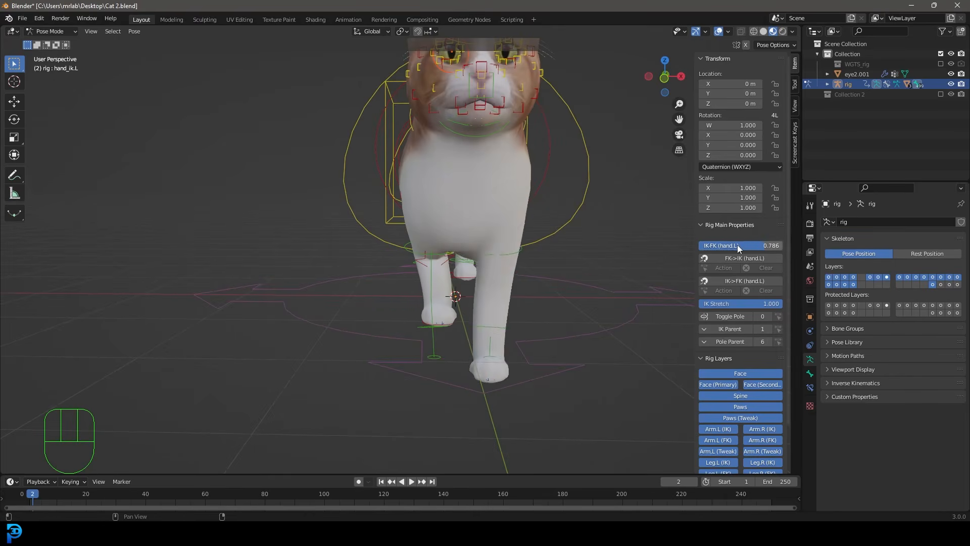
Select the head control and trackball-rotate it twice to turn and tilt the cat's head.
middle_click_drag(632, 283, 399, 299)
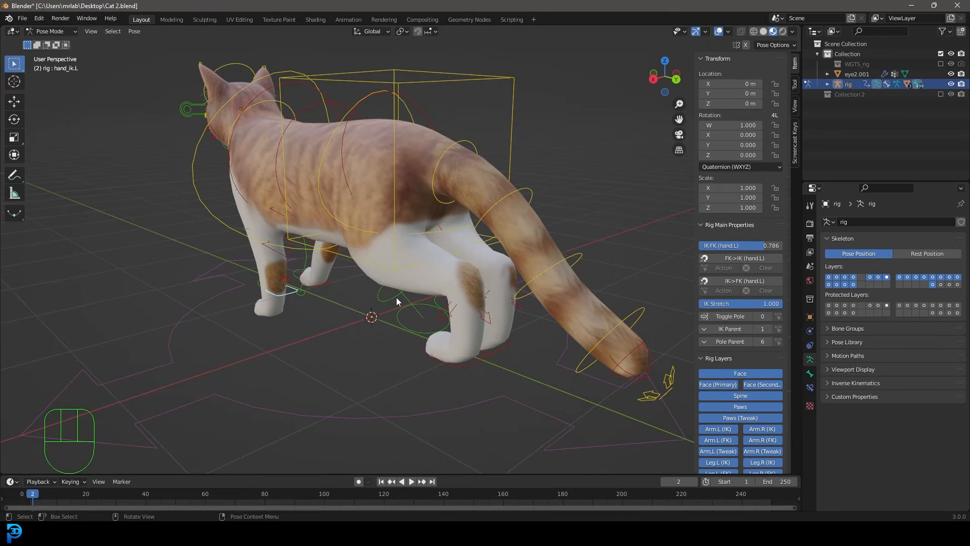
scroll(319, 284, "down", 3)
middle_click_drag(318, 284, 471, 204)
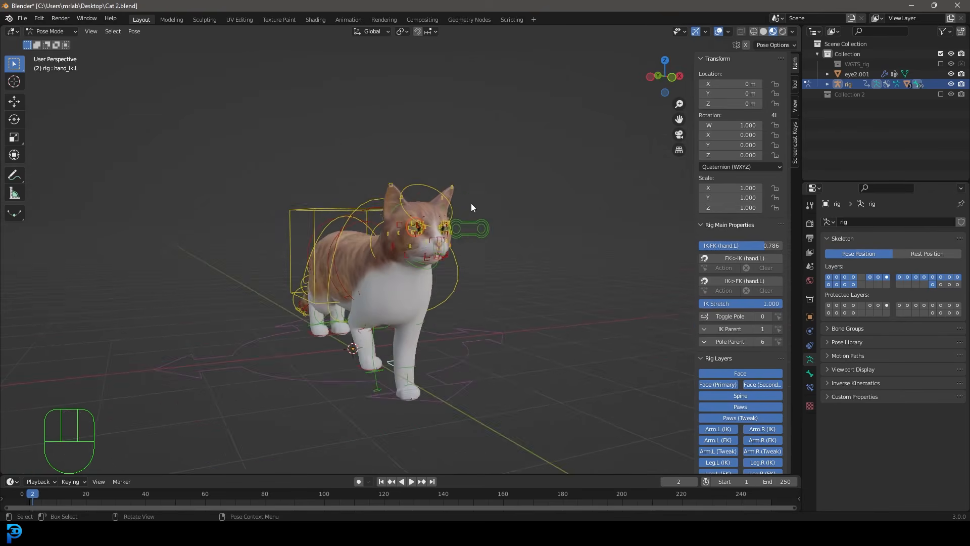
scroll(471, 203, "up", 3)
left_click(462, 138)
left_click(443, 144)
middle_click_drag(464, 142, 471, 188, "shift")
middle_click_drag(471, 191, 452, 197)
key("r")
key("r")
left_click(428, 256)
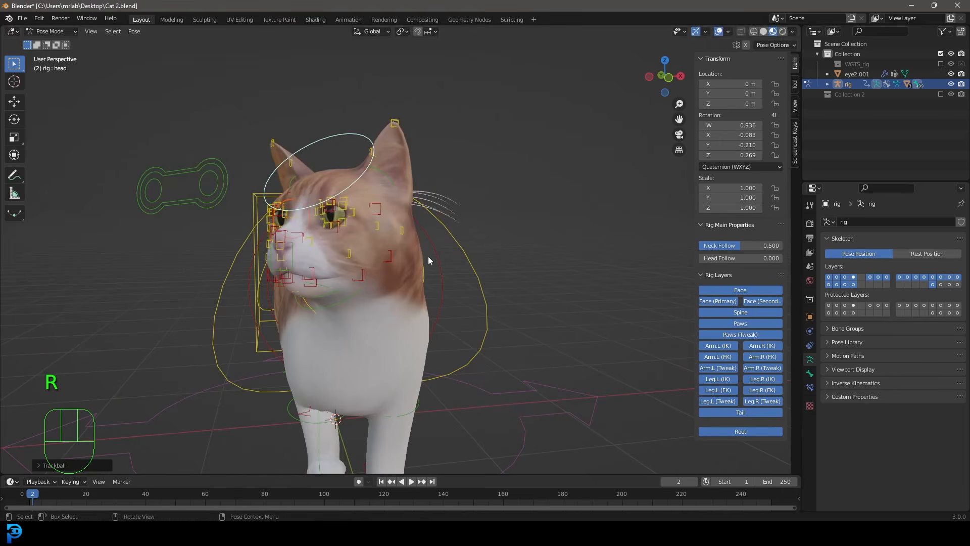
key("r")
key("r")
mouse_move(429, 256)
middle_mouse_down()
mouse_move(420, 254)
mouse_move(430, 250)
middle_mouse_up()
left_click(476, 248)
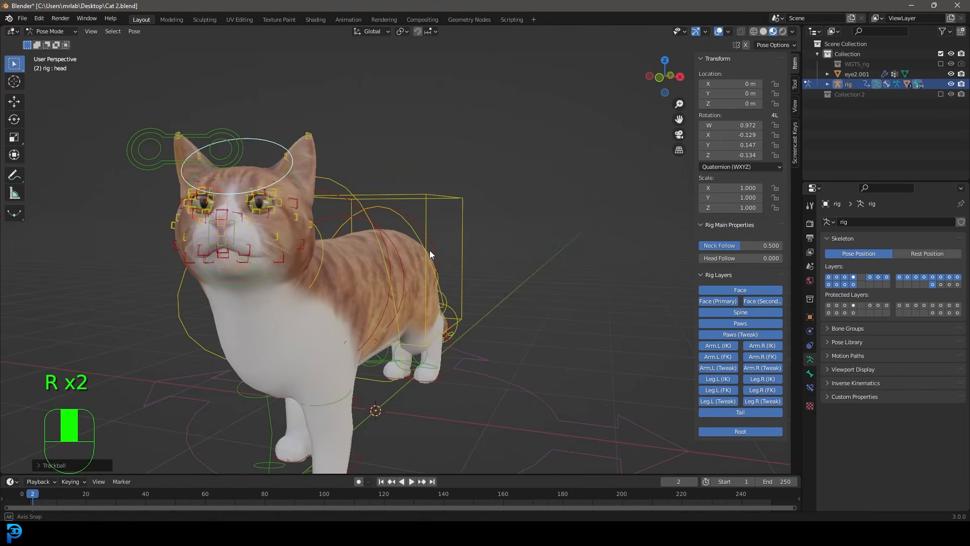
Select the torso control and raise the body to a location of about X -0.059 m, Y -0.426 m, Z -0.069 m.
left_click(393, 207)
middle_click_drag(413, 218, 461, 243)
left_click(430, 221)
key("g")
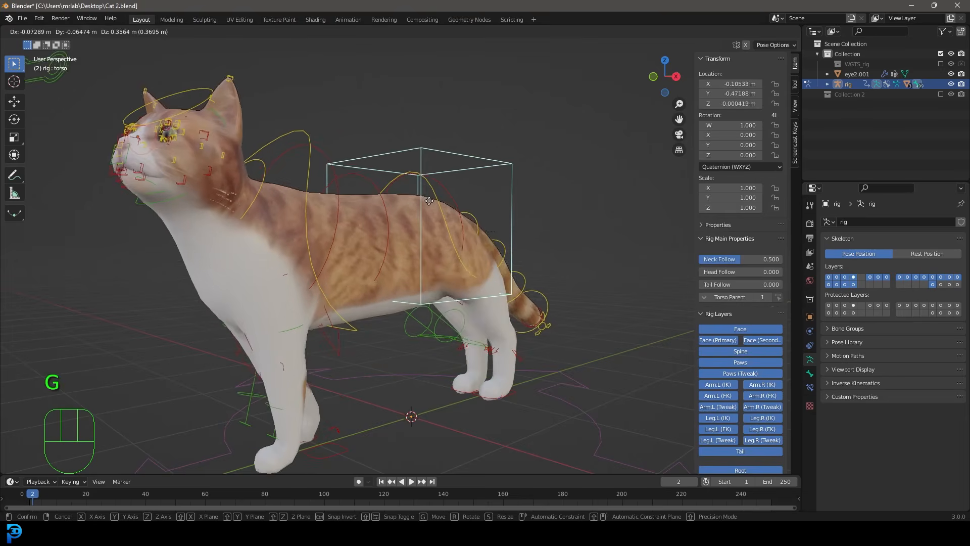
left_click(437, 209)
Hide the transform values and rig properties, and examine the cat's pose from the front and side.
middle_click_drag(270, 263, 323, 262)
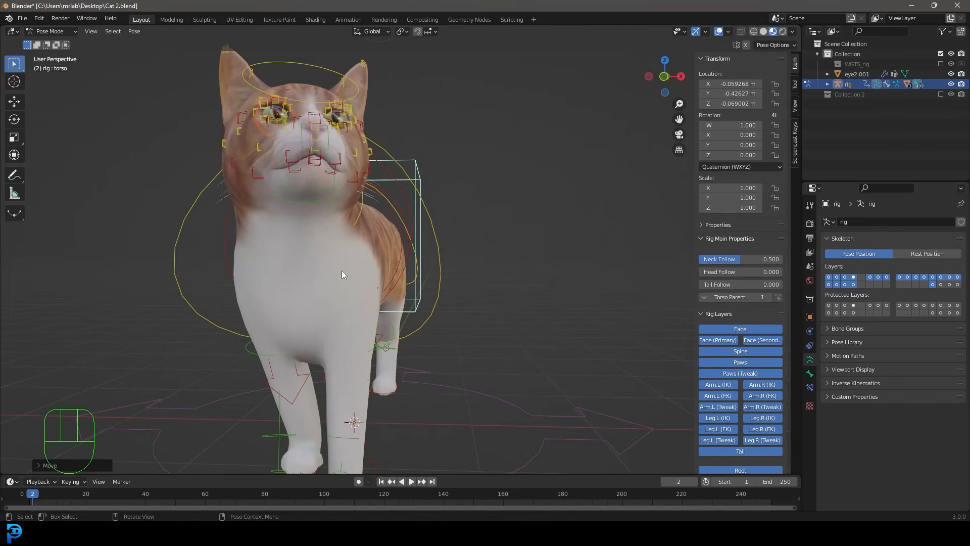
middle_click_drag(341, 275, 391, 295)
key("n")
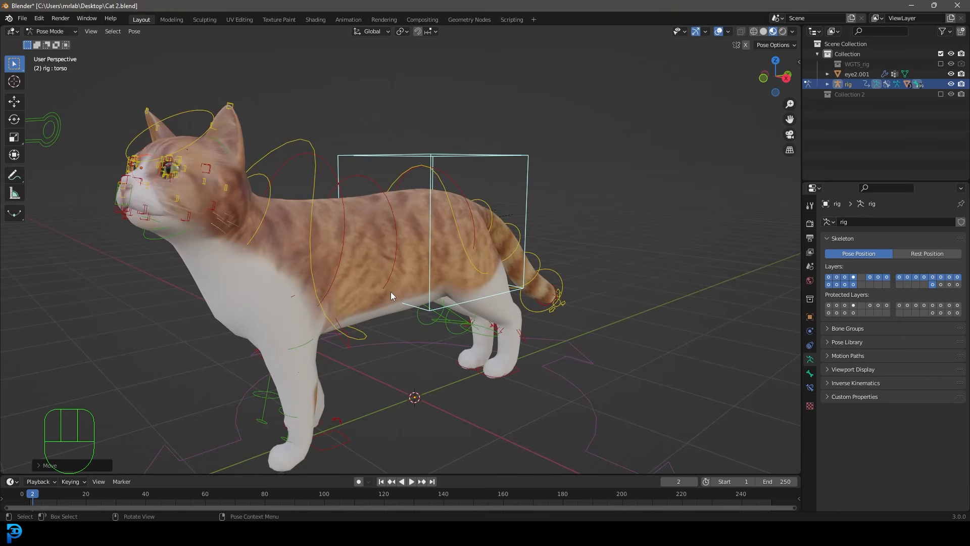
mouse_move(390, 292)
middle_mouse_down()
mouse_move(386, 301)
mouse_move(372, 297)
middle_mouse_up()
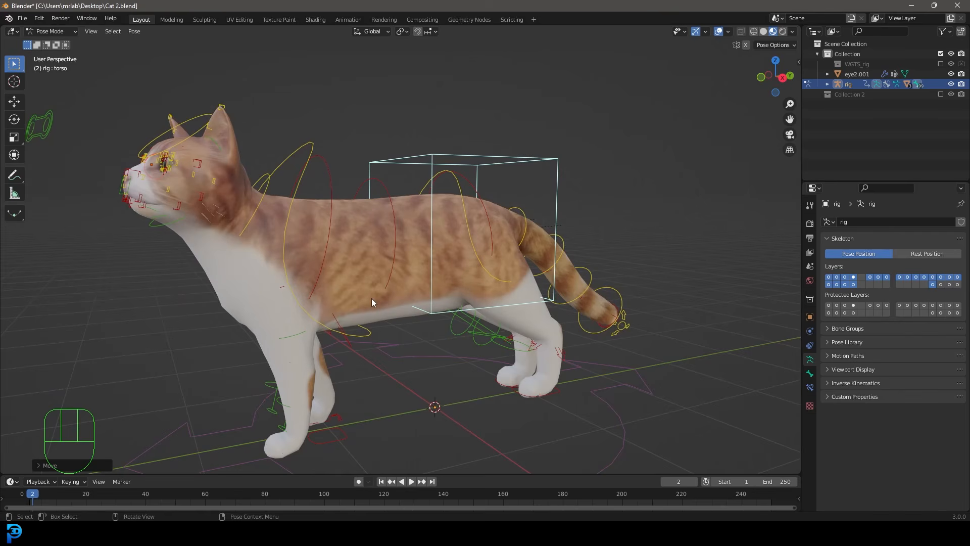